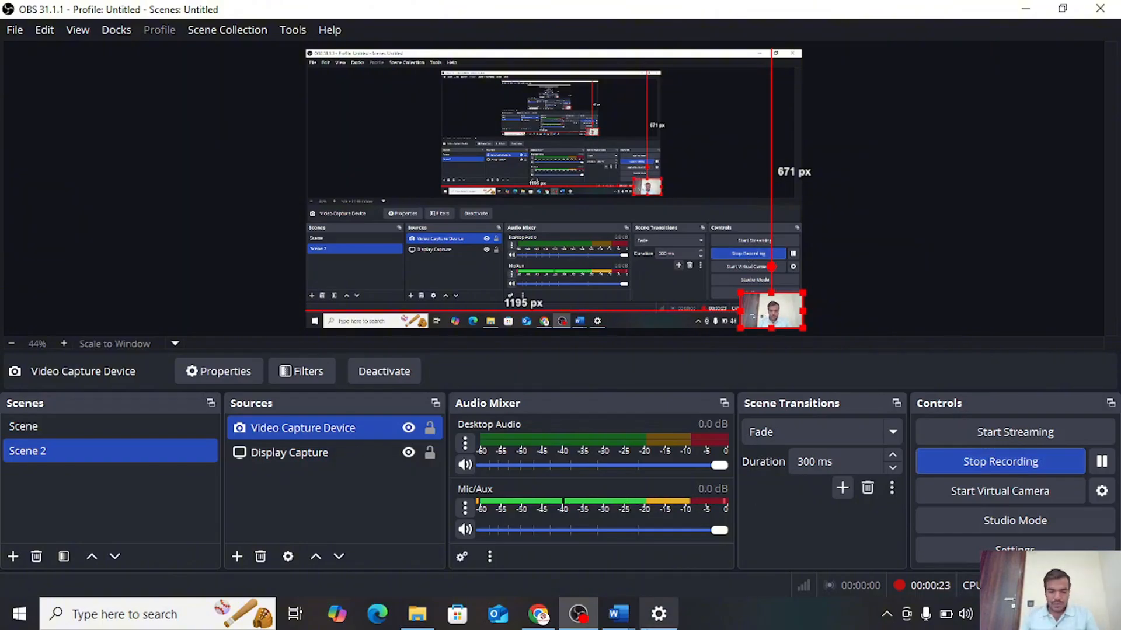
Switch to the Ultimate Checklist spreadsheet in Chrome and examine its Instructions, Task List and Master sheets, including the planned and actual dates
{"action": "left_click", "coordinate": [538, 614]}
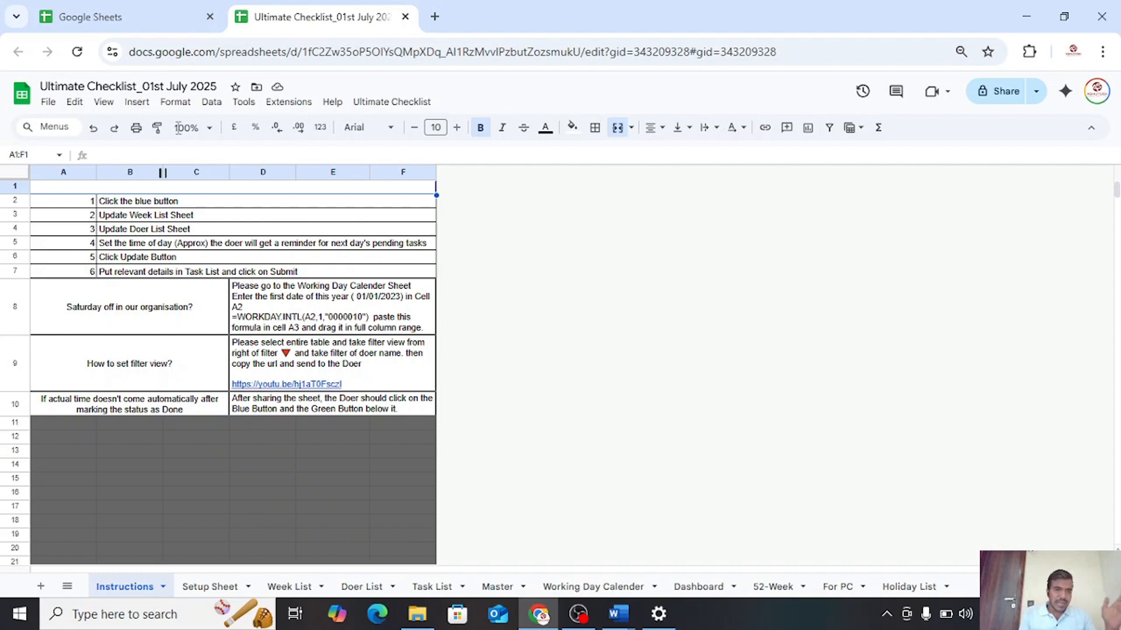
{"action": "scroll", "coordinate": [520, 398], "scroll_direction": "down", "scroll_amount": 8}
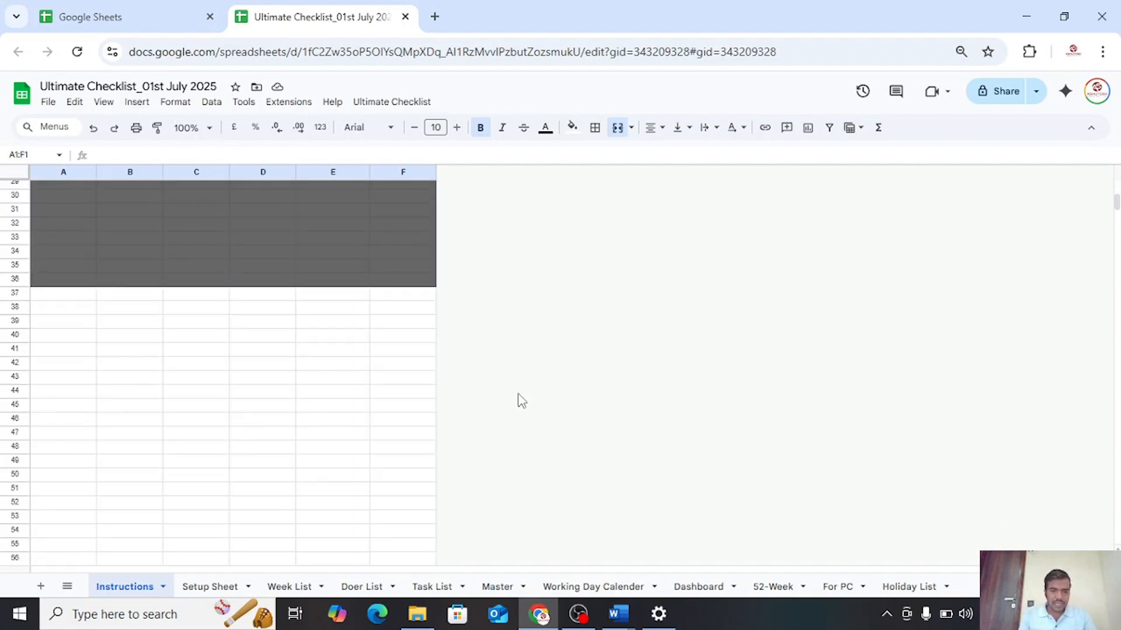
{"action": "scroll", "coordinate": [471, 460], "scroll_direction": "up", "scroll_amount": 10}
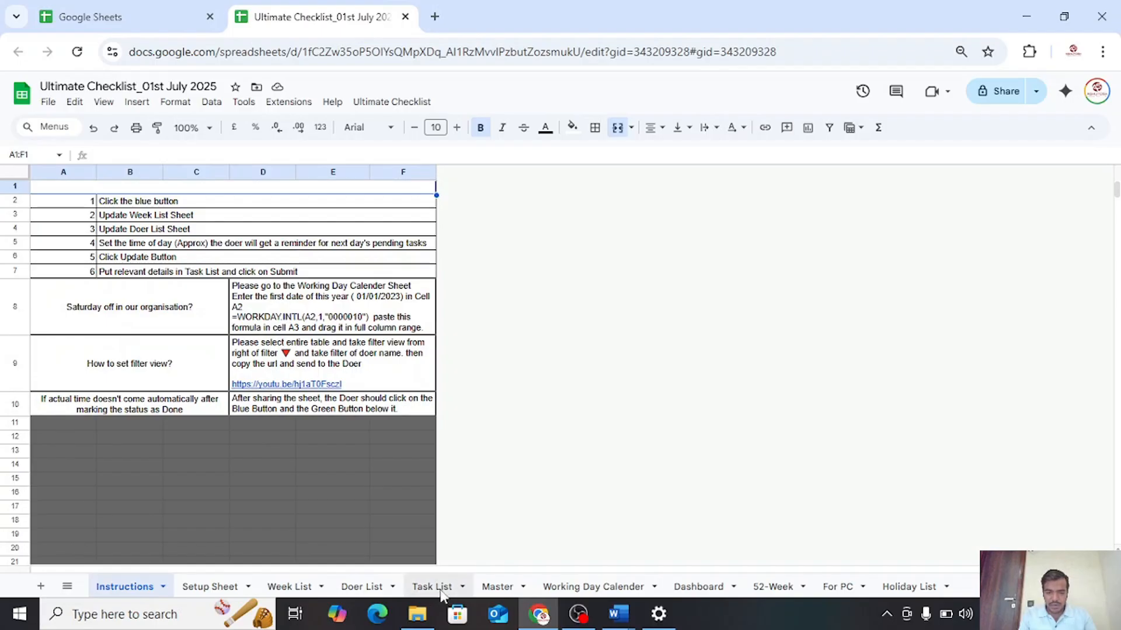
{"action": "left_click", "coordinate": [432, 587]}
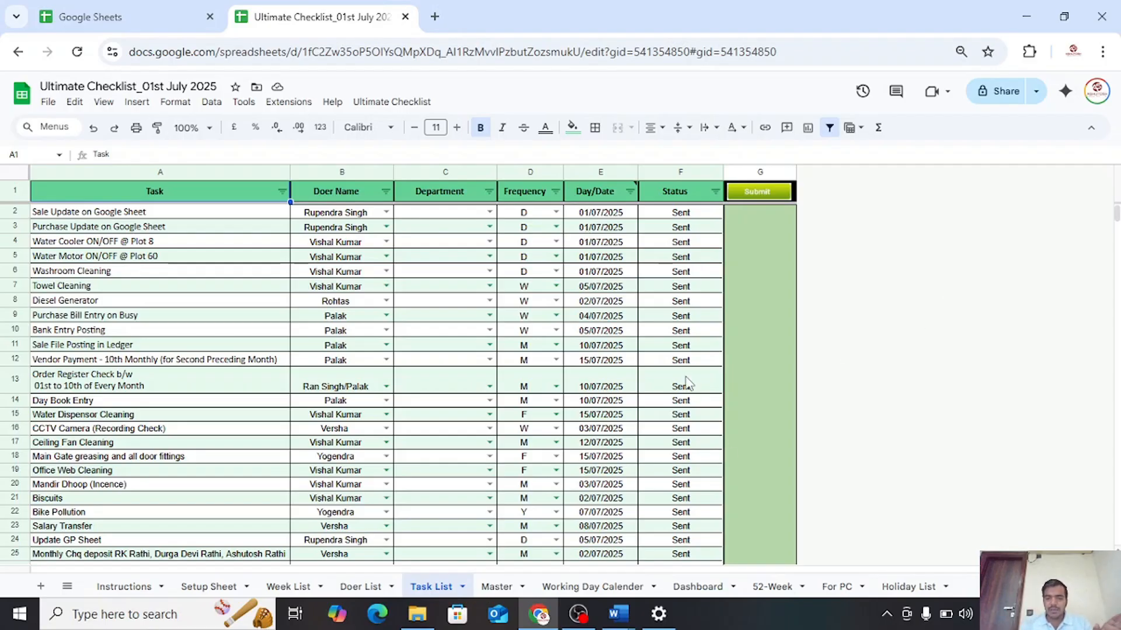
{"action": "left_click", "coordinate": [497, 595]}
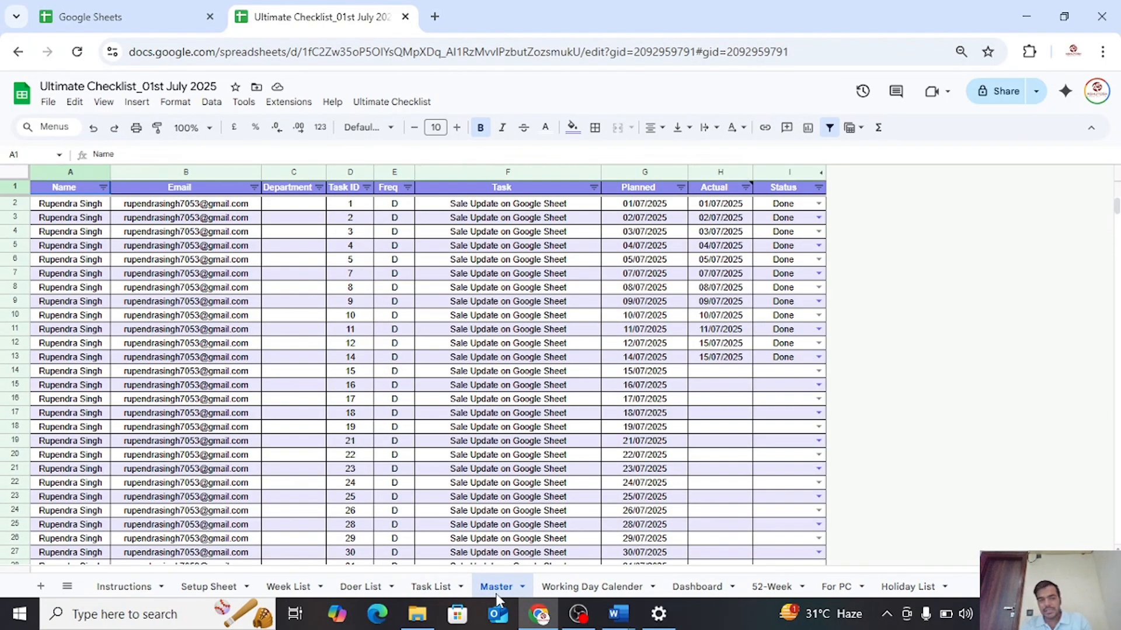
{"action": "left_click", "coordinate": [429, 591]}
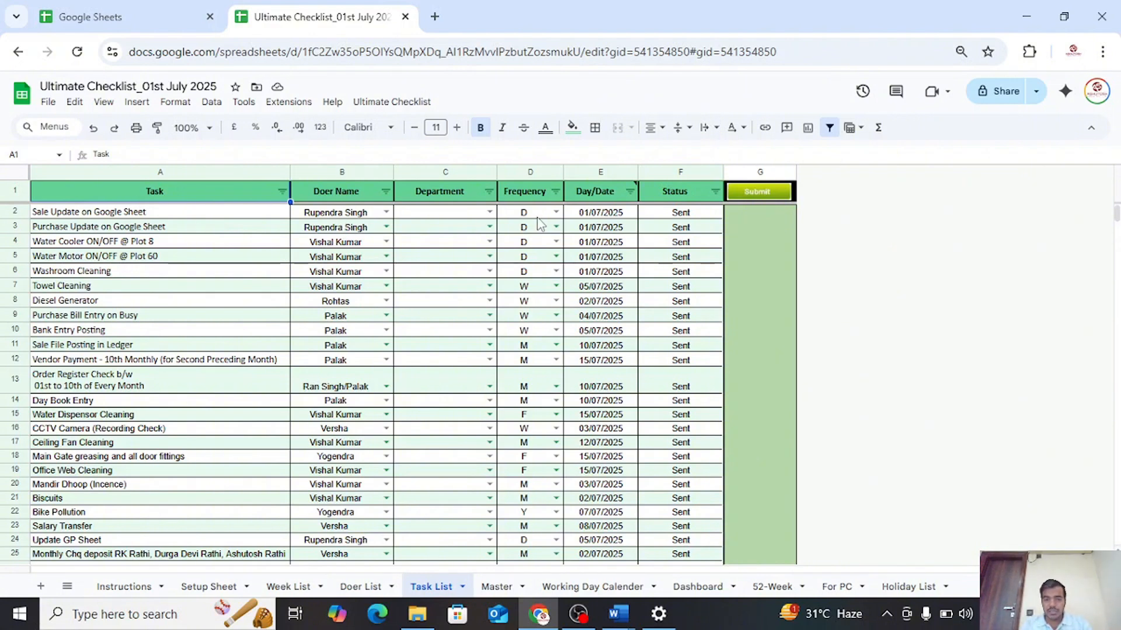
{"action": "left_click", "coordinate": [502, 590]}
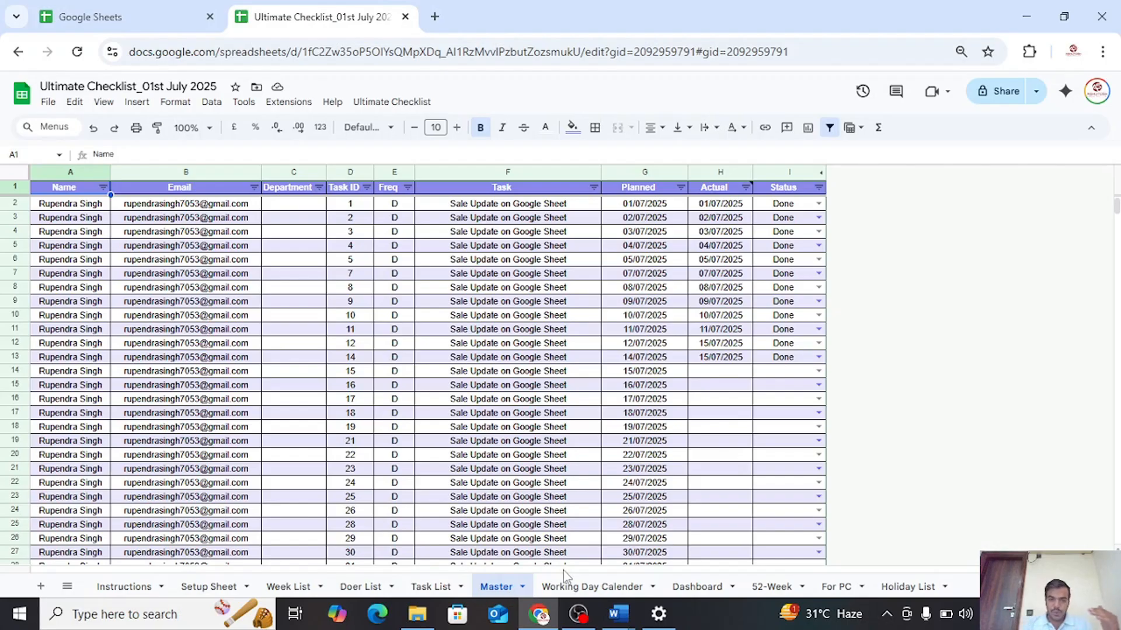
{"action": "scroll", "coordinate": [508, 301], "scroll_direction": "down", "scroll_amount": 6}
{"action": "scroll", "coordinate": [583, 338], "scroll_direction": "up", "scroll_amount": 6}
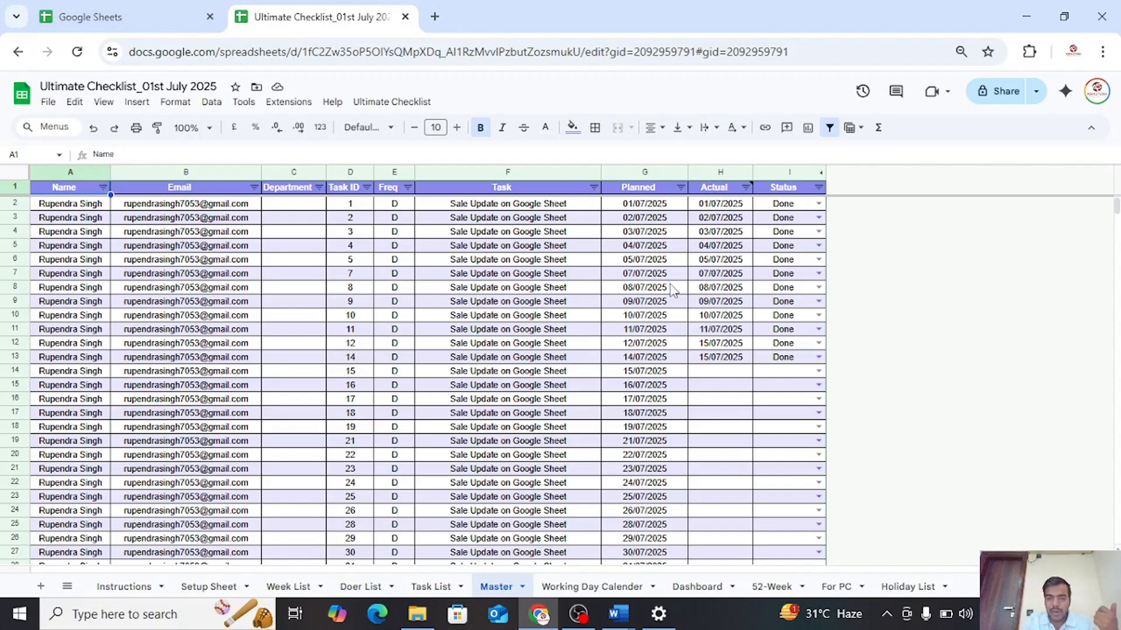
{"action": "scroll", "coordinate": [687, 467], "scroll_direction": "down", "scroll_amount": 4}
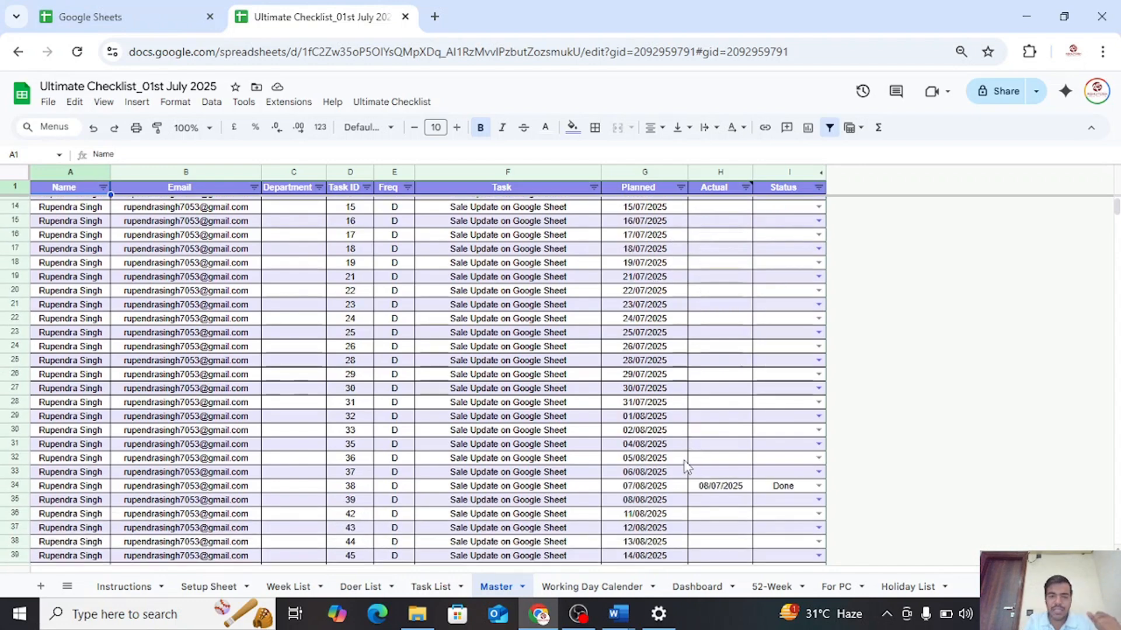
{"action": "scroll", "coordinate": [683, 461], "scroll_direction": "down", "scroll_amount": 4}
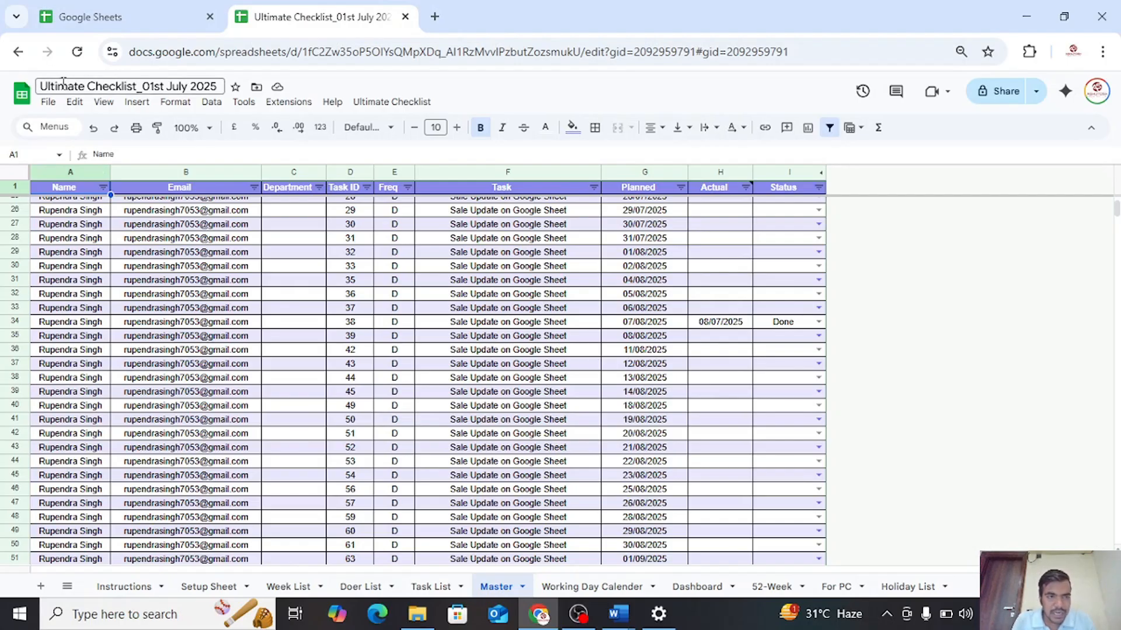
Rename the spreadsheet as "The Ultimate Checklist_01st July 2025"
{"action": "left_click", "coordinate": [45, 86]}
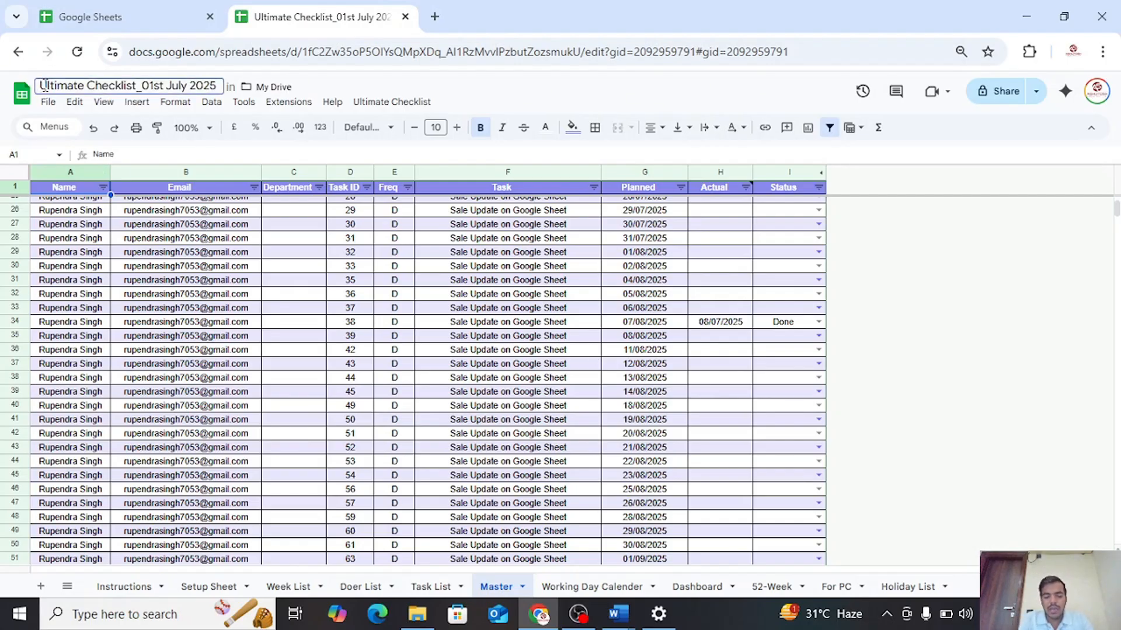
{"action": "type", "text": "The"}
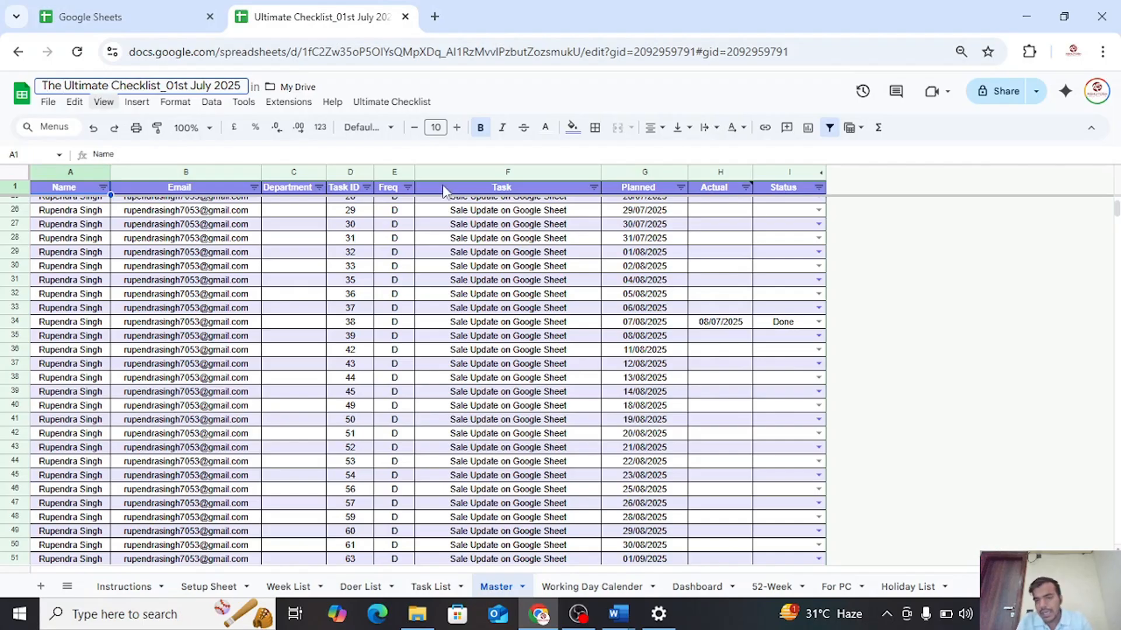
{"action": "left_click", "coordinate": [785, 266]}
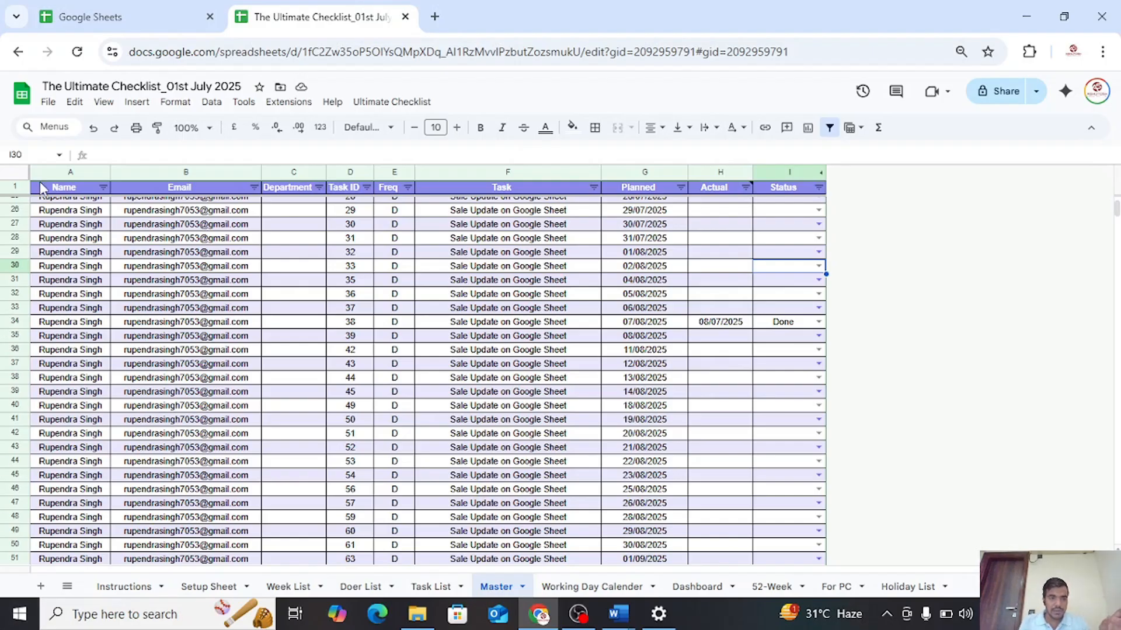
Make a copy of the spreadsheet in My Drive under the suggested name, and close the copy to return to the original
{"action": "left_click", "coordinate": [49, 103]}
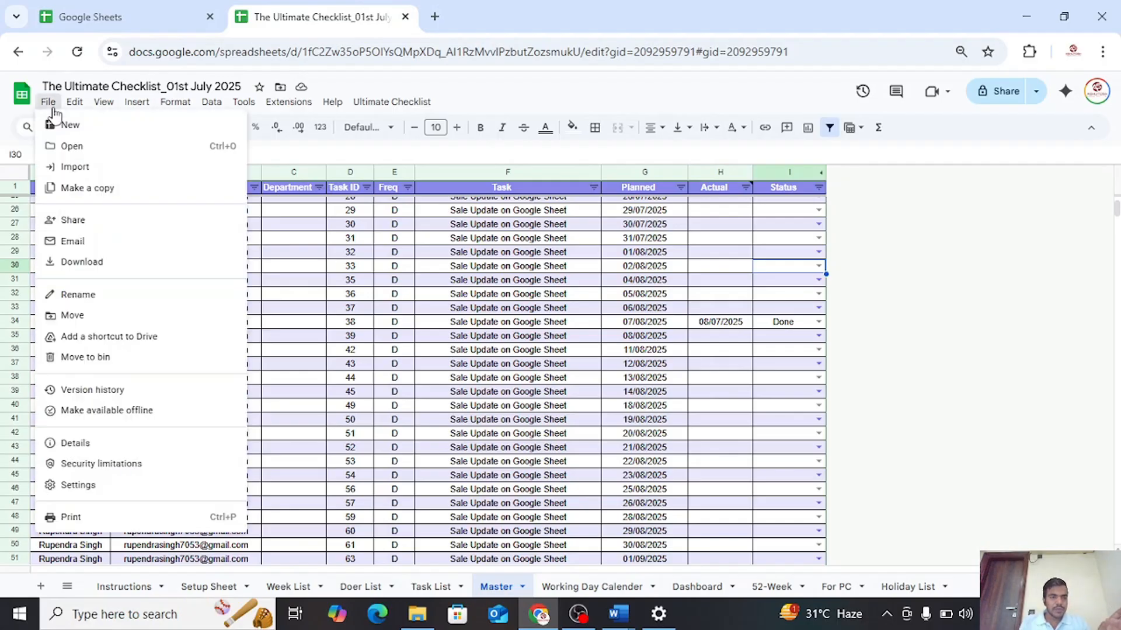
{"action": "left_click", "coordinate": [86, 199]}
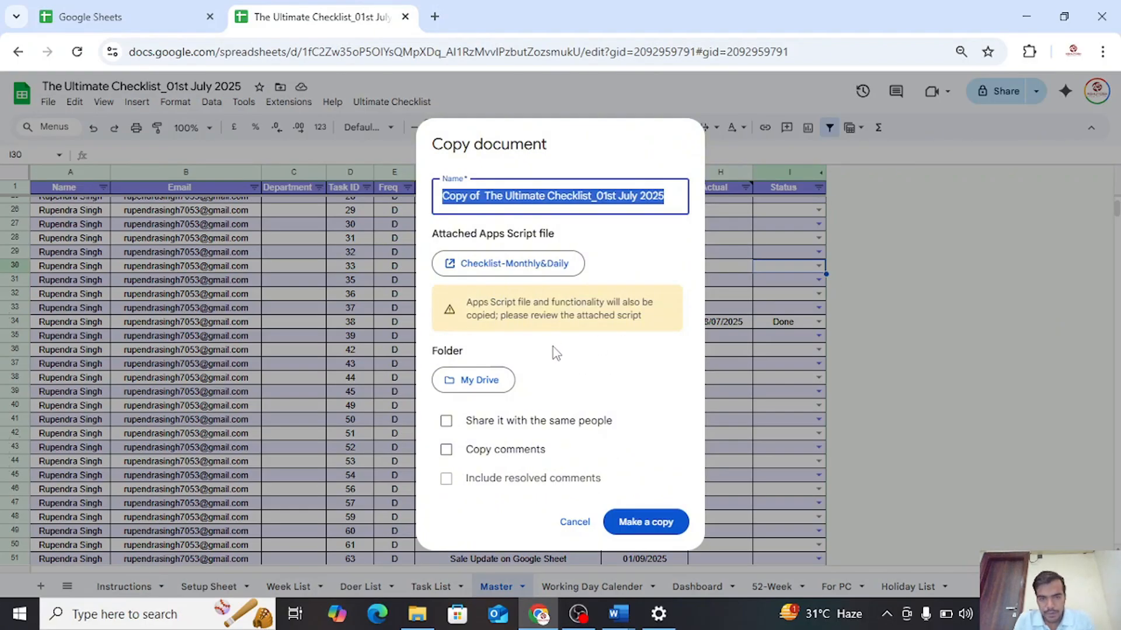
{"action": "left_click", "coordinate": [638, 523]}
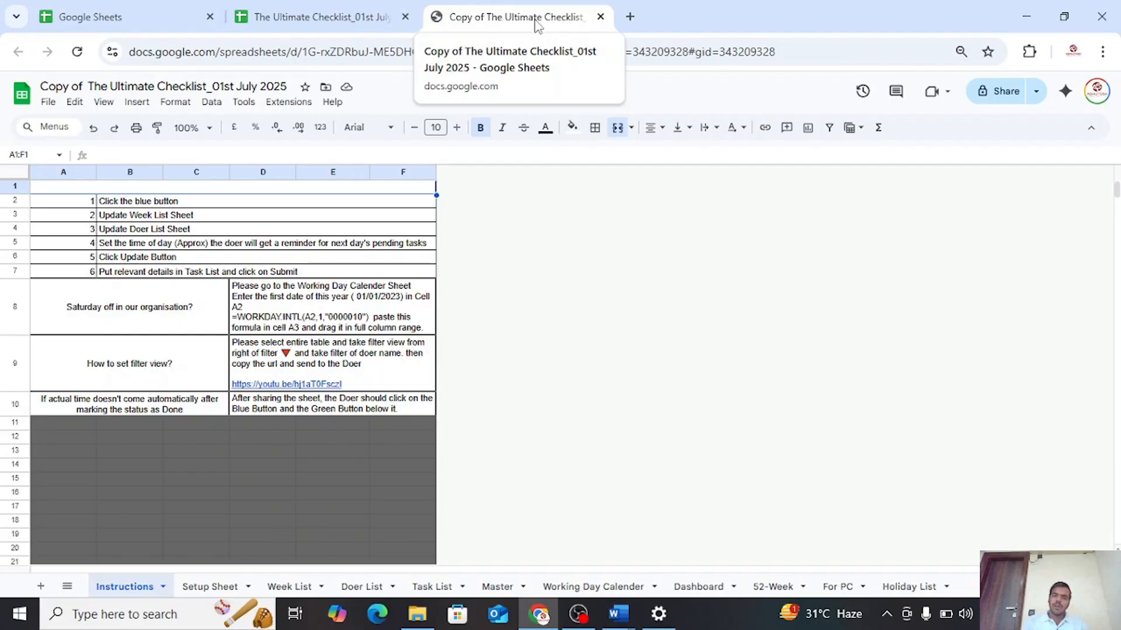
{"action": "left_click", "coordinate": [601, 16]}
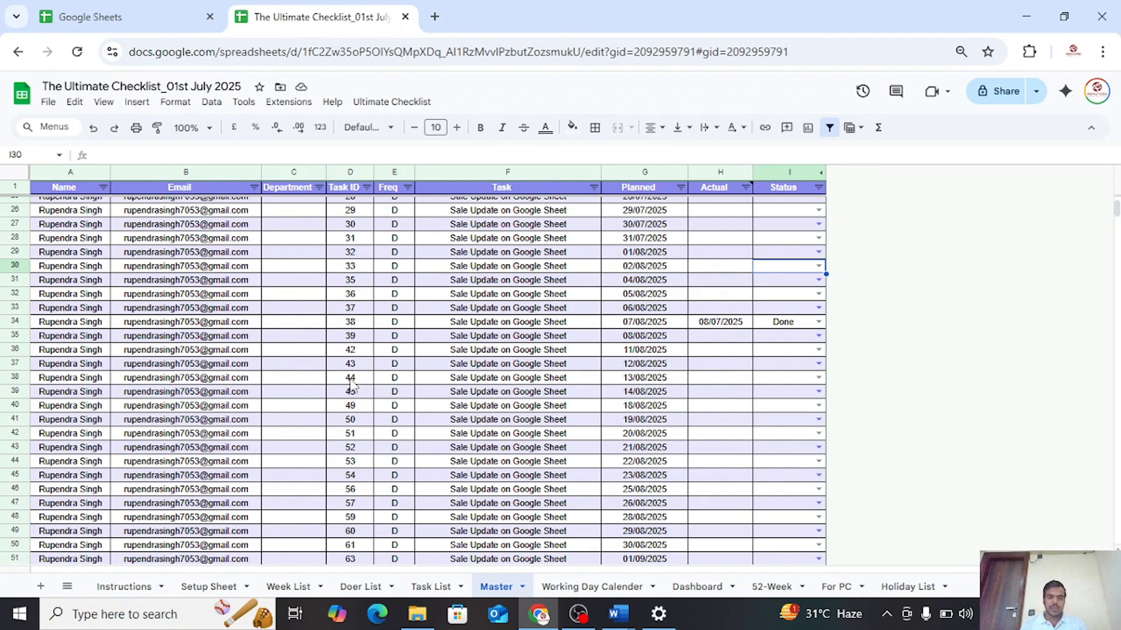
Clear all Actual and Status entries in the Master sheet, range H2:I2385, and return to cell H2
{"action": "scroll", "coordinate": [354, 385], "scroll_direction": "up", "scroll_amount": 6}
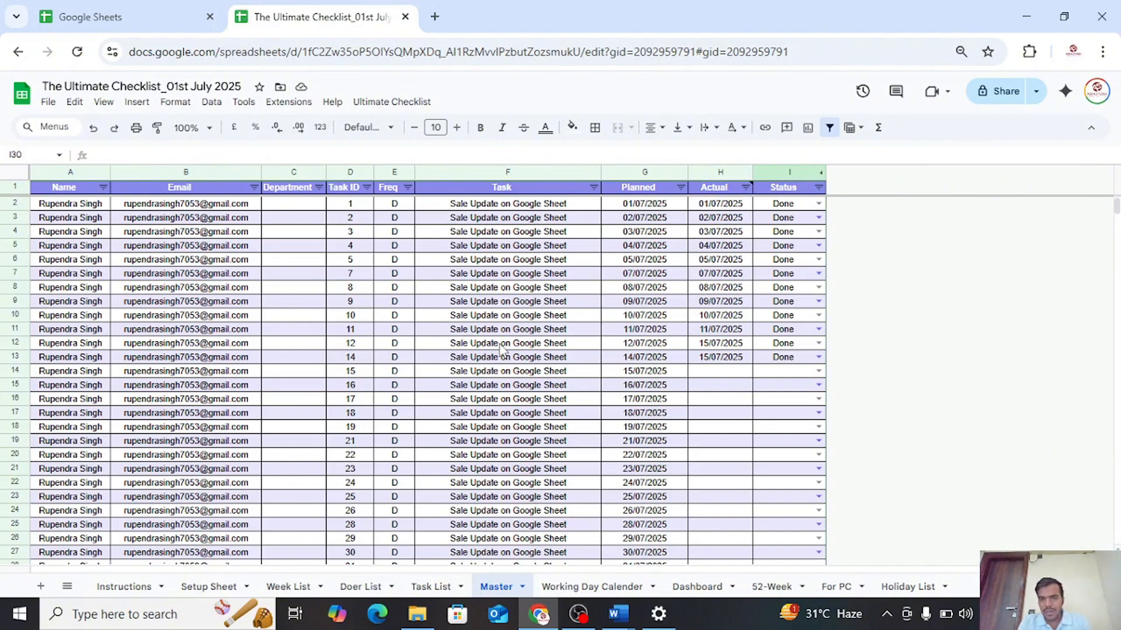
{"action": "left_click", "coordinate": [715, 206]}
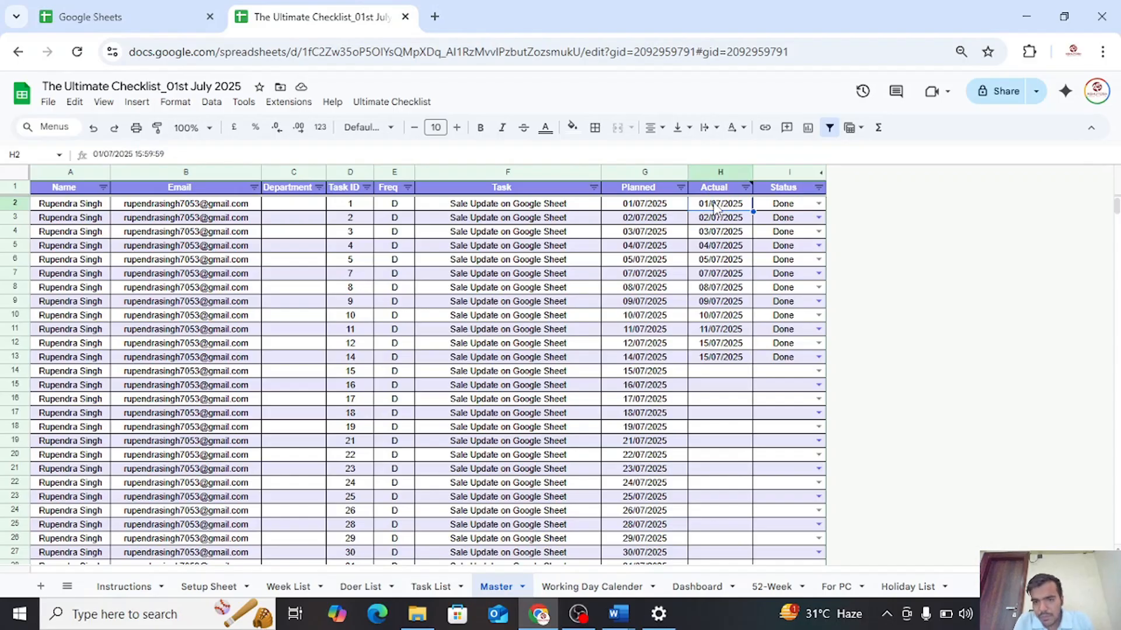
{"action": "key", "text": "Down"}
{"action": "key", "text": "Up"}
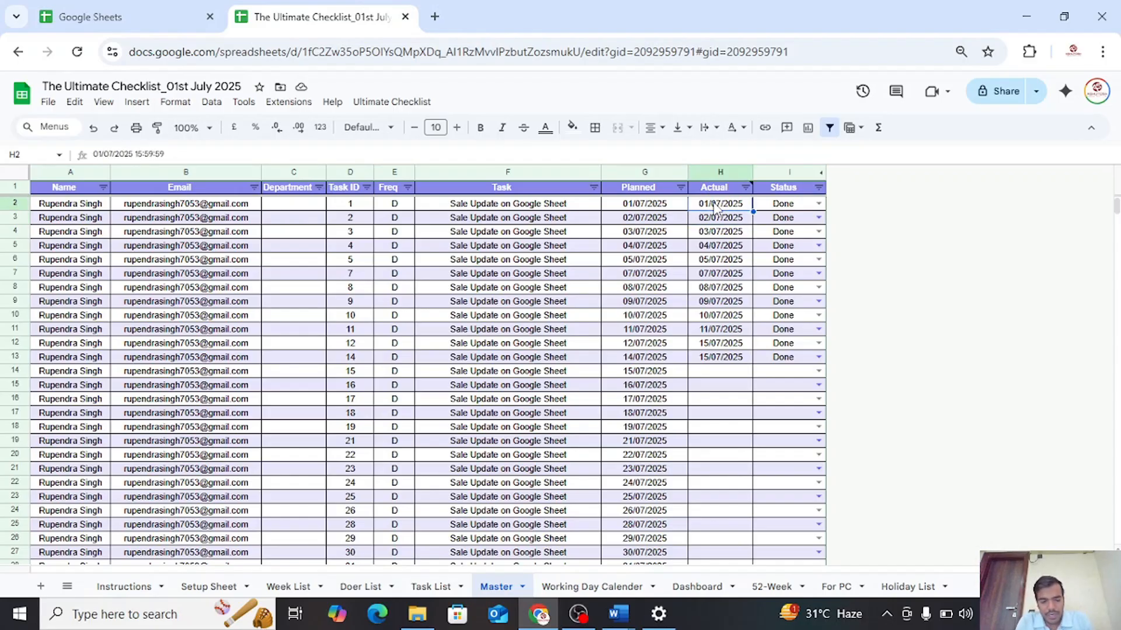
{"action": "key", "text": "ctrl+shift+Down"}
{"action": "key", "text": "ctrl+shift+Down"}
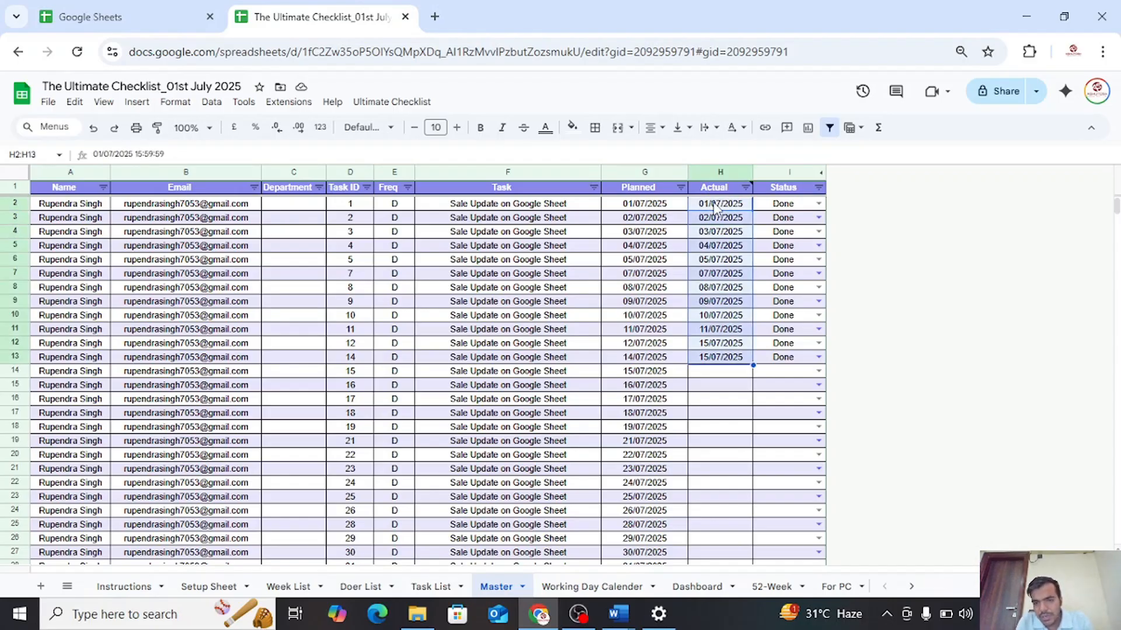
{"action": "key", "text": "ctrl+shift+Down"}
{"action": "key", "text": "ctrl+shift+Down"}
{"action": "key", "text": "ctrl+shift+Down"}
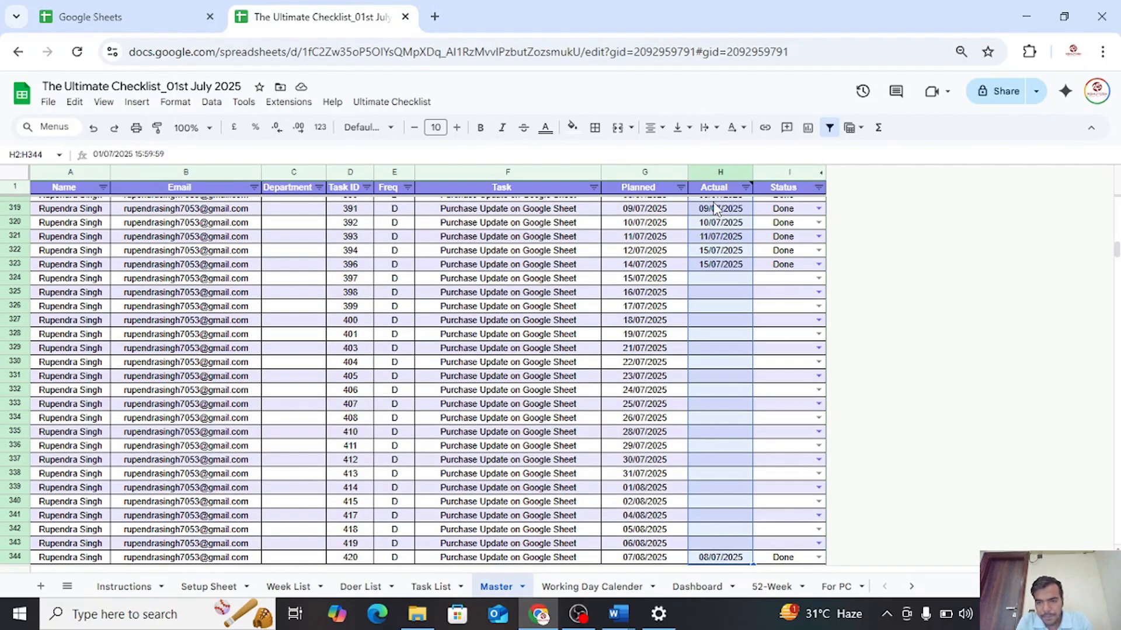
{"action": "key", "text": "ctrl+shift+Down"}
{"action": "key", "text": "ctrl+shift+Down"}
{"action": "key", "text": "ctrl+shift+Down"}
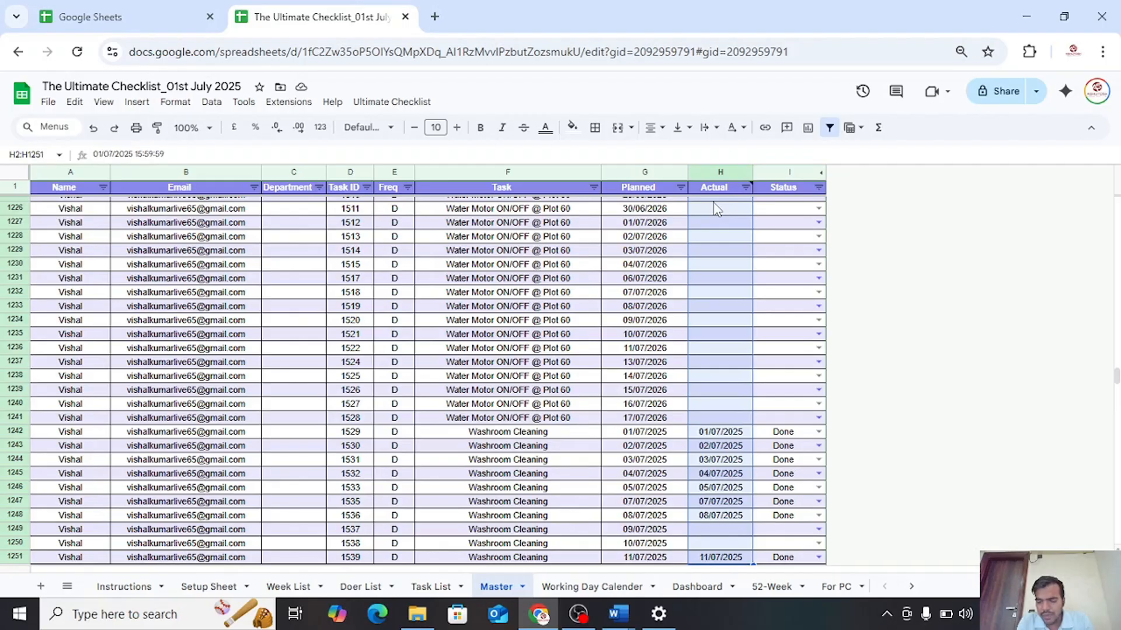
{"action": "key", "text": "ctrl+shift+Down"}
{"action": "key", "text": "ctrl+shift+Down"}
{"action": "key", "text": "ctrl+shift+Down"}
{"action": "key", "text": "ctrl+shift+Down"}
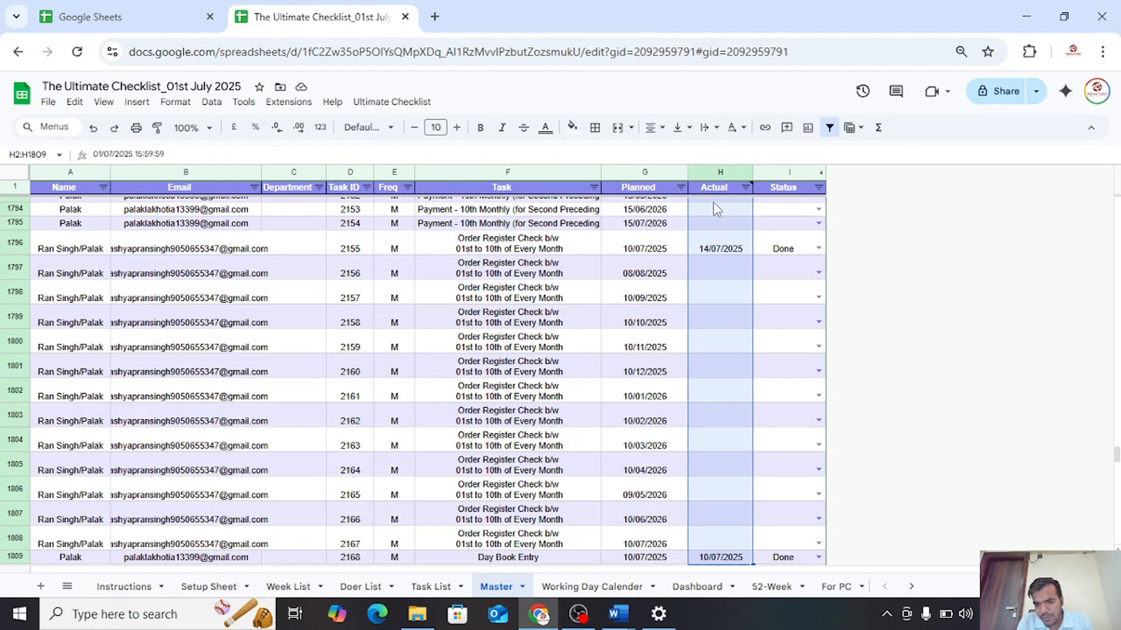
{"action": "key", "text": "ctrl+shift+Down"}
{"action": "key", "text": "ctrl+shift+Down"}
{"action": "key", "text": "ctrl+shift+Down"}
{"action": "key", "text": "ctrl+shift+Down"}
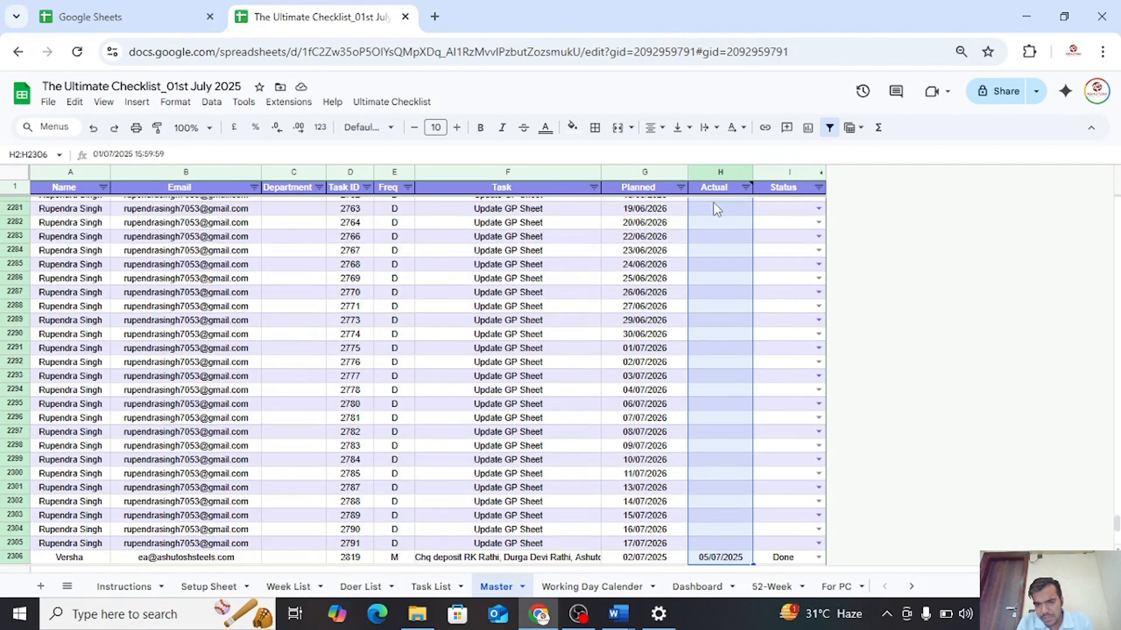
{"action": "key", "text": "ctrl+shift+Down"}
{"action": "key", "text": "shift+Right"}
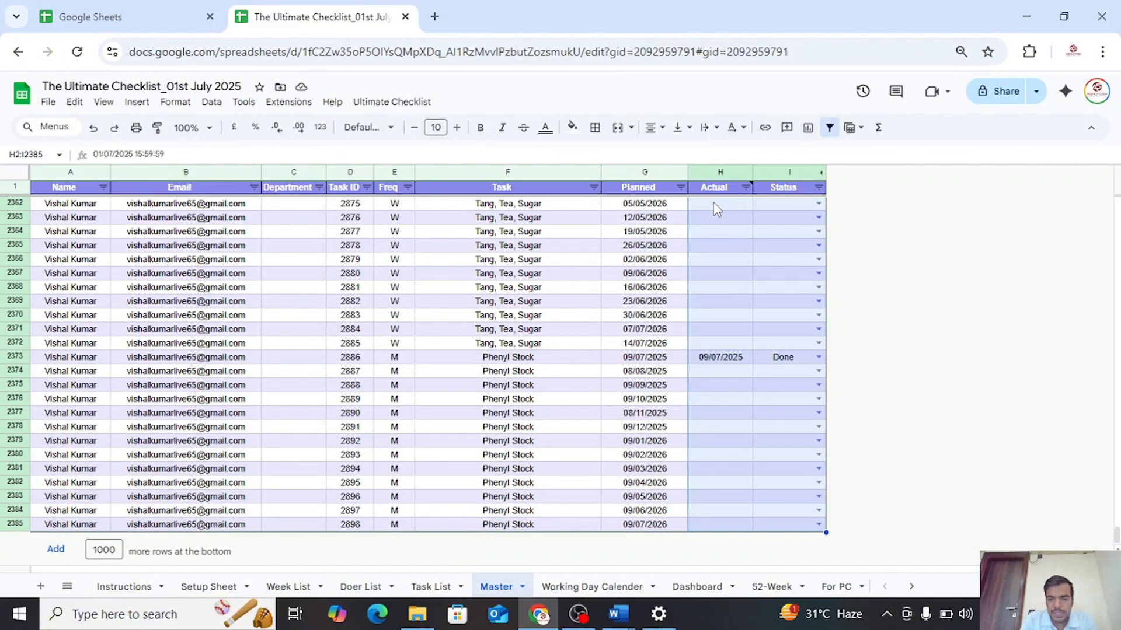
{"action": "key", "text": "Delete"}
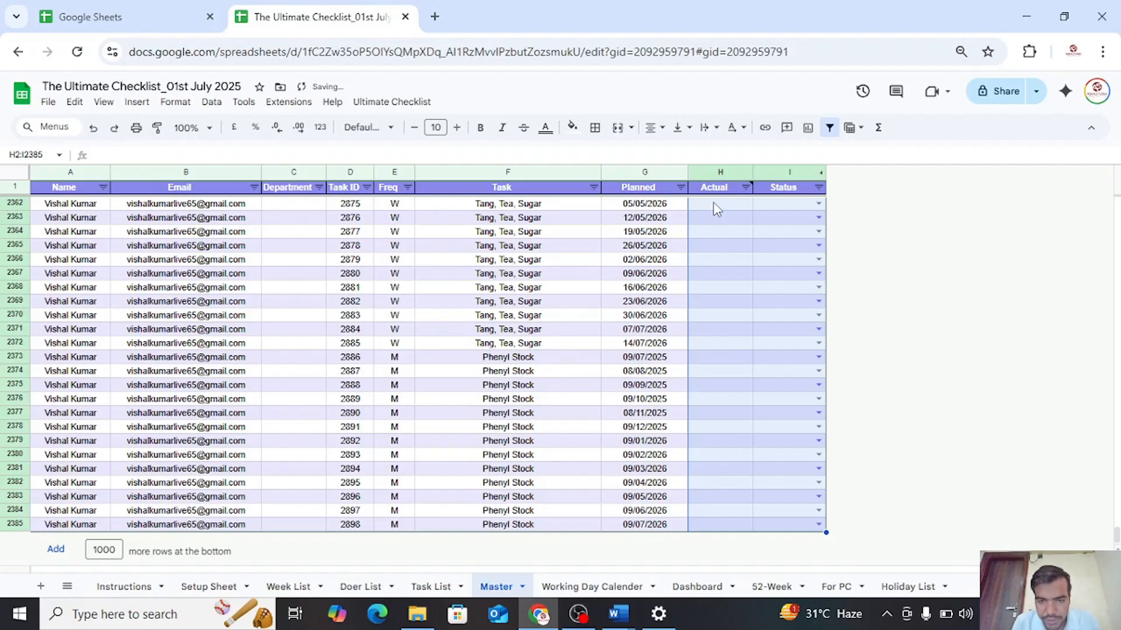
{"action": "key", "text": "Left"}
{"action": "key", "text": "ctrl+Up"}
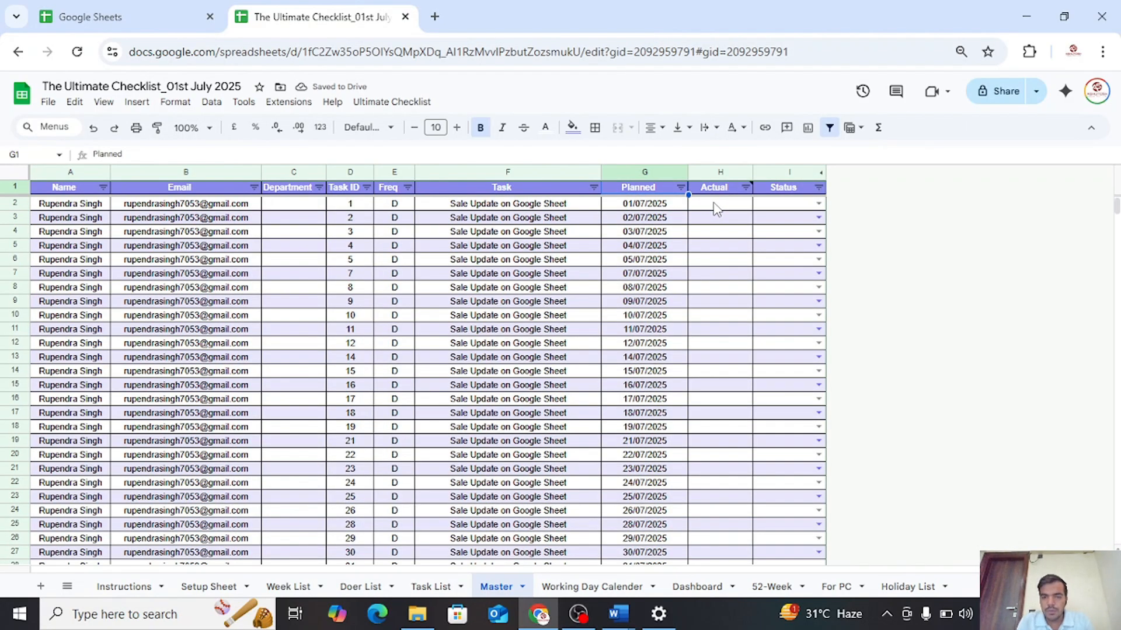
{"action": "key", "text": "Right"}
{"action": "key", "text": "Down"}
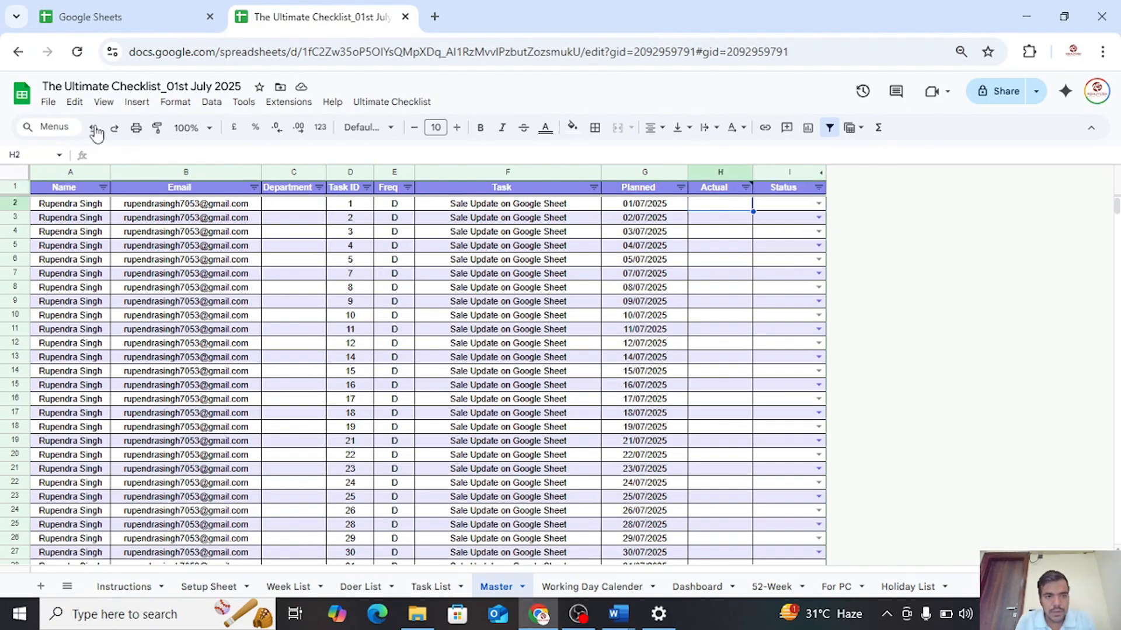
Create a new form from the spreadsheet and set its first question to "Task ID" with the Short answer type
{"action": "left_click", "coordinate": [243, 108]}
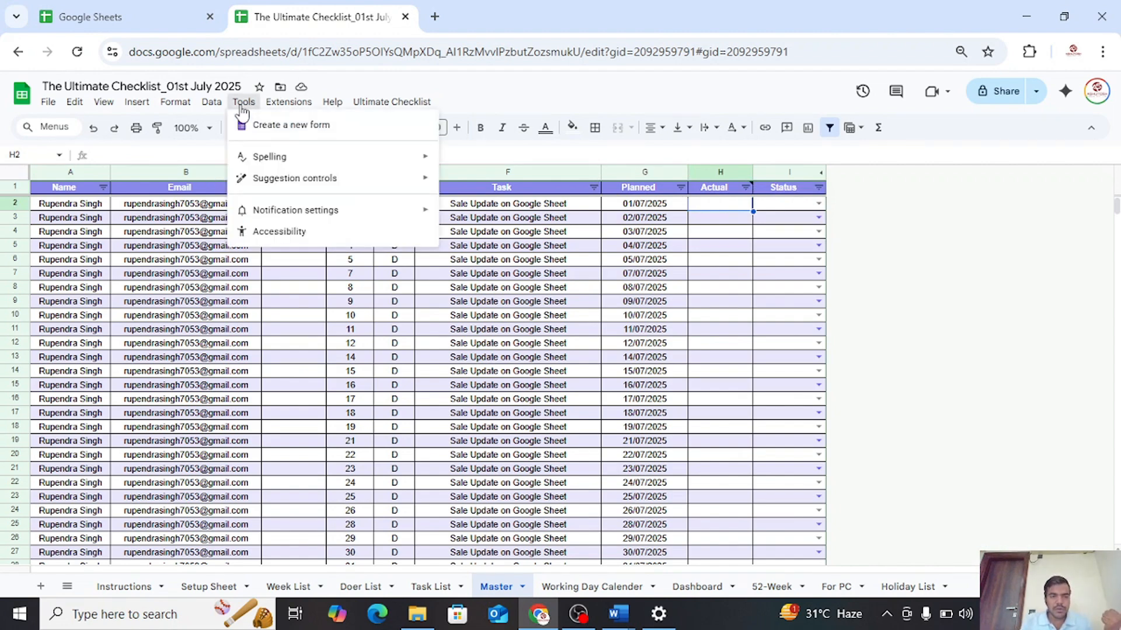
{"action": "left_click", "coordinate": [320, 132]}
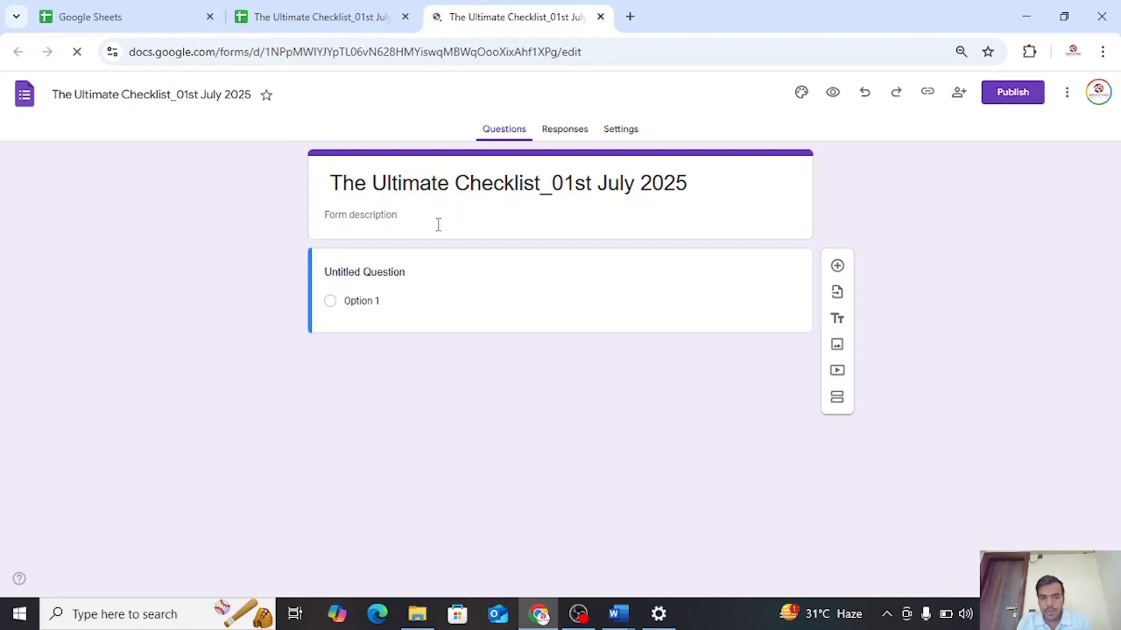
{"action": "left_click", "coordinate": [408, 269]}
{"action": "left_click", "coordinate": [430, 280]}
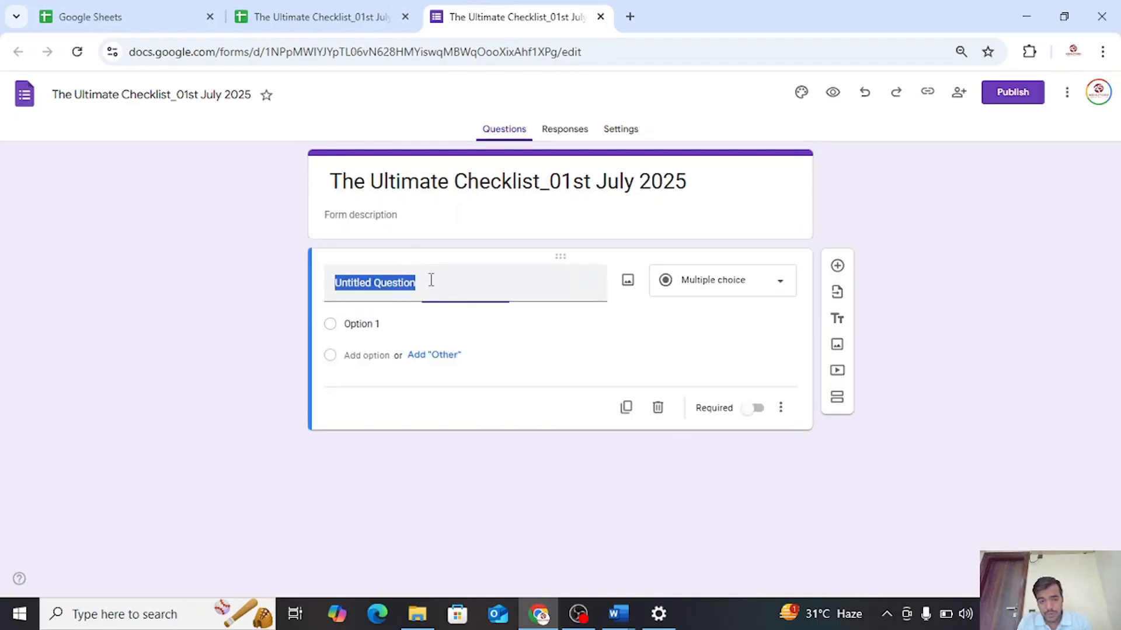
{"action": "type", "text": "Task ID"}
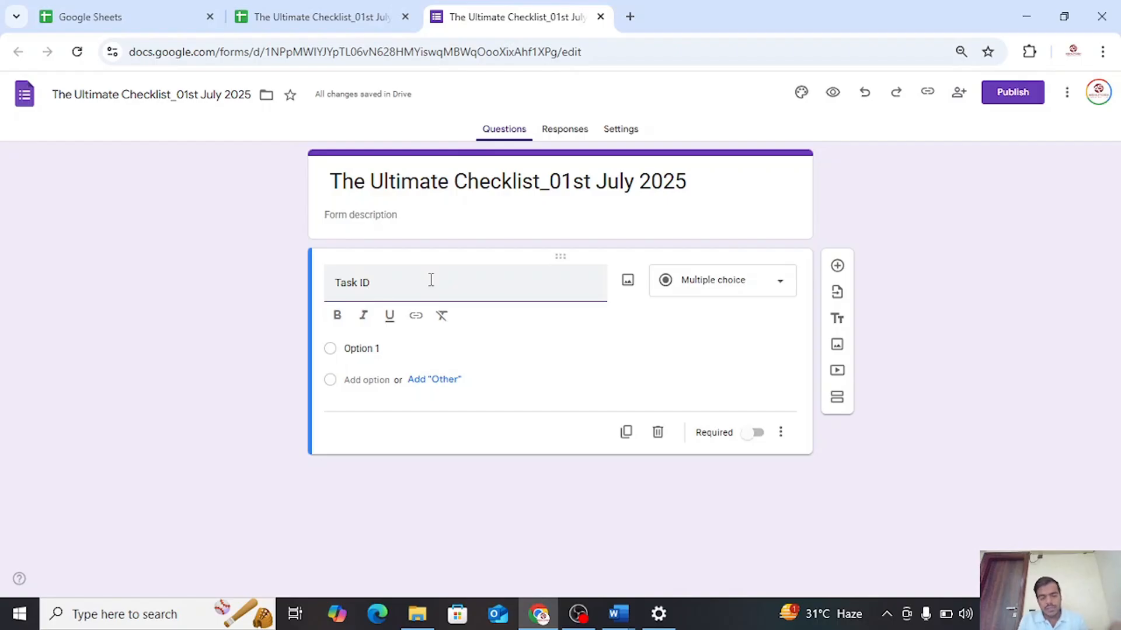
{"action": "left_click", "coordinate": [700, 280]}
{"action": "left_click", "coordinate": [701, 175]}
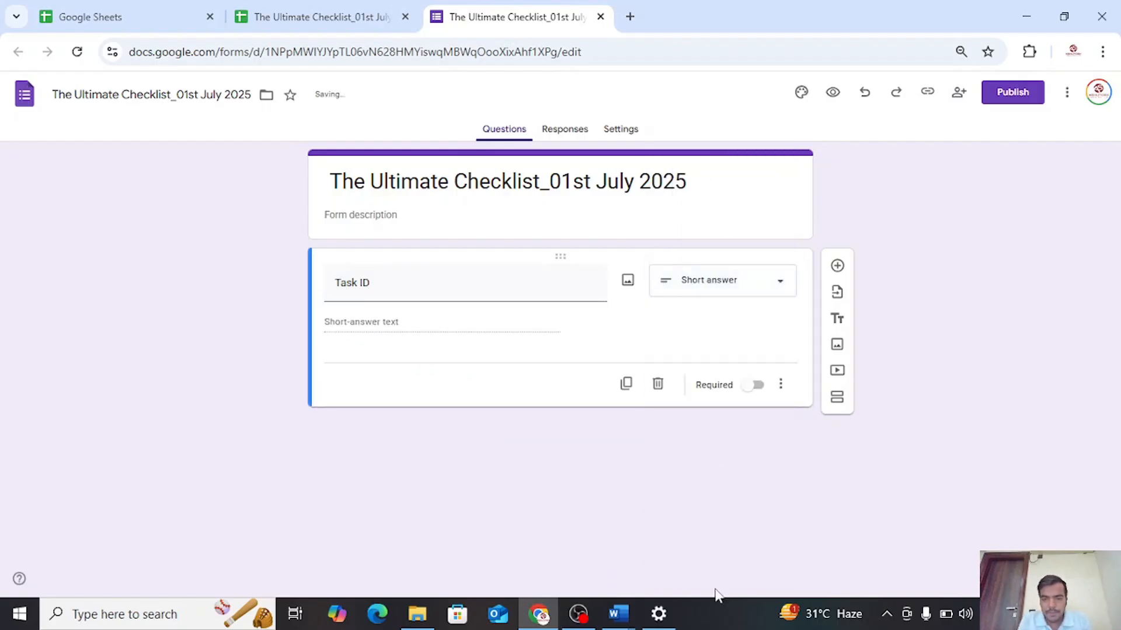
Publish the Task ID form and open its linked Form responses 2 sheet in the spreadsheet
{"action": "left_click", "coordinate": [999, 100]}
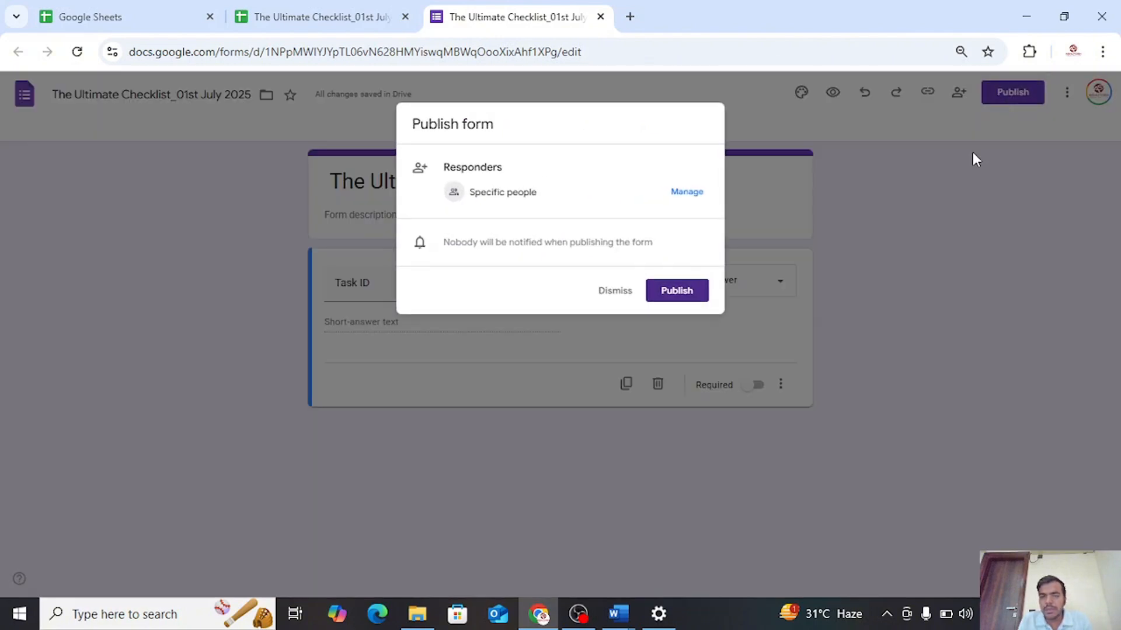
{"action": "left_click", "coordinate": [677, 291]}
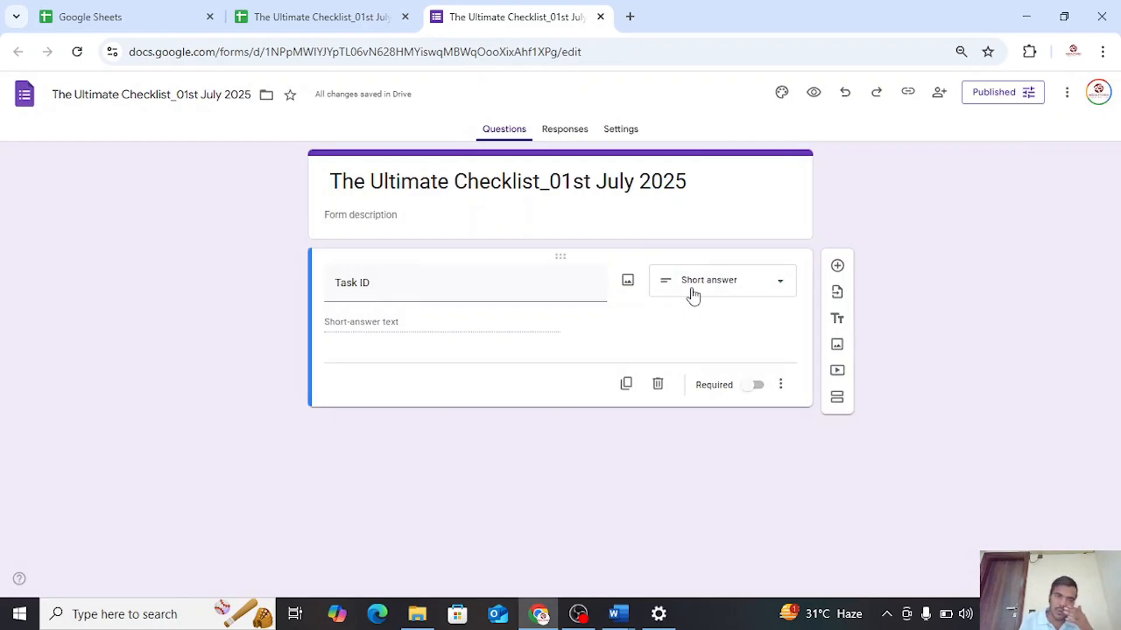
{"action": "left_click", "coordinate": [317, 7]}
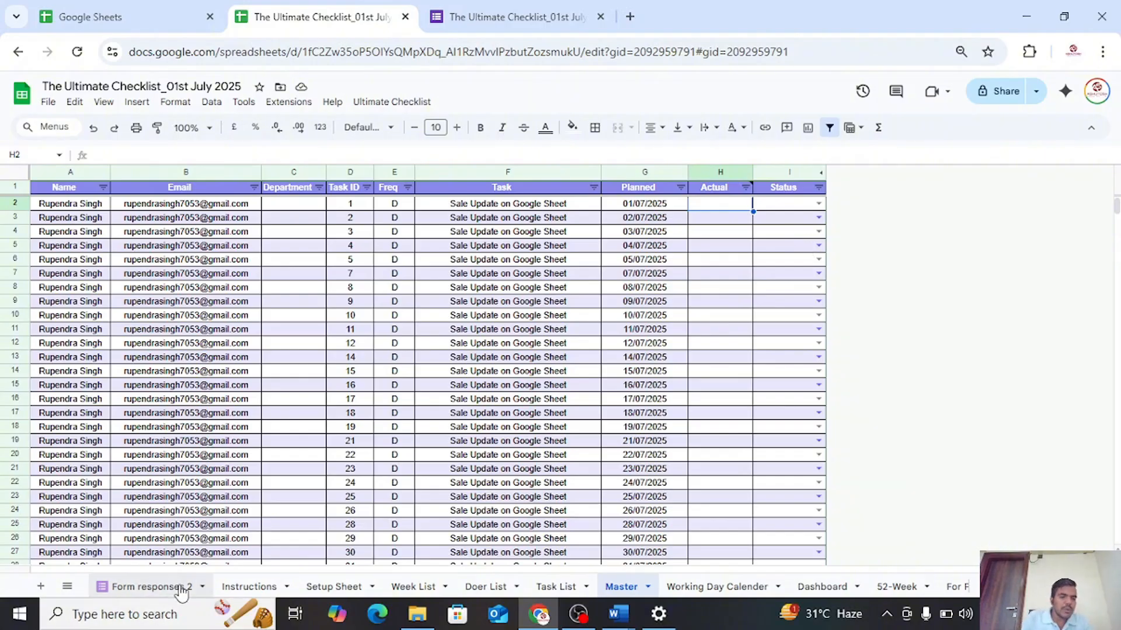
{"action": "left_click", "coordinate": [134, 590]}
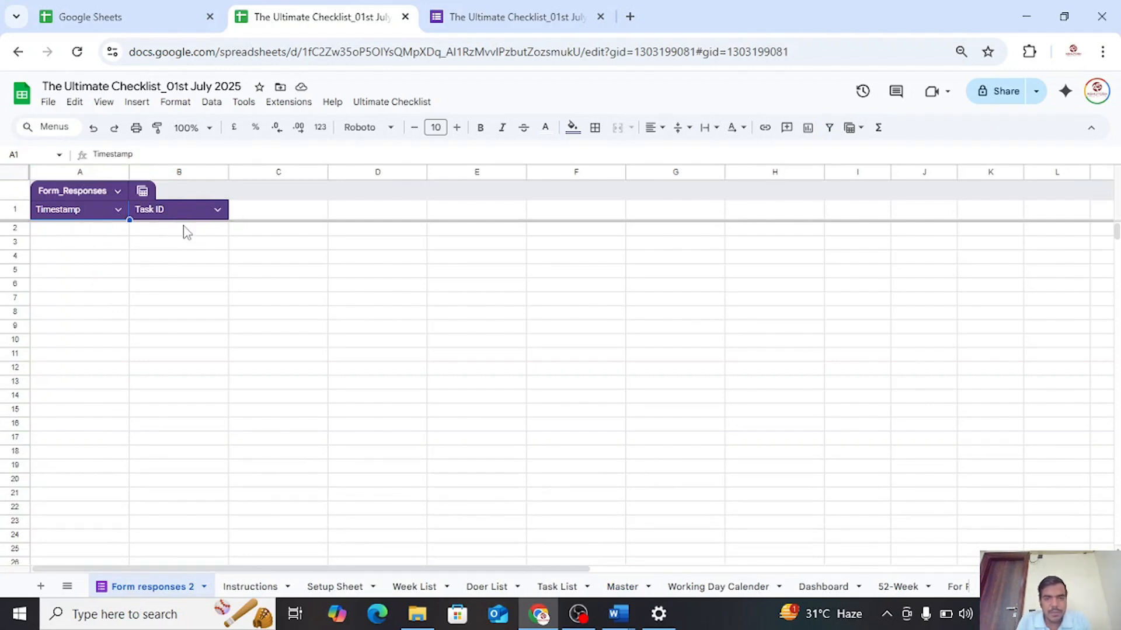
Copy the form's shortened responder link and open it in a new browser tab
{"action": "left_click", "coordinate": [483, 22]}
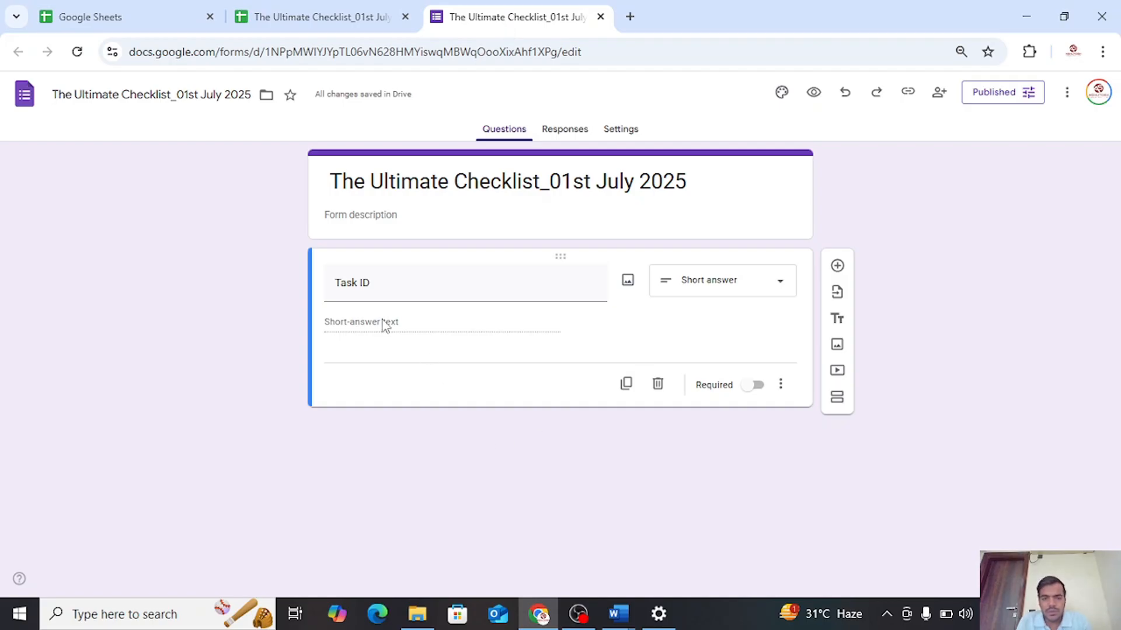
{"action": "left_click", "coordinate": [907, 91]}
{"action": "left_click", "coordinate": [913, 176]}
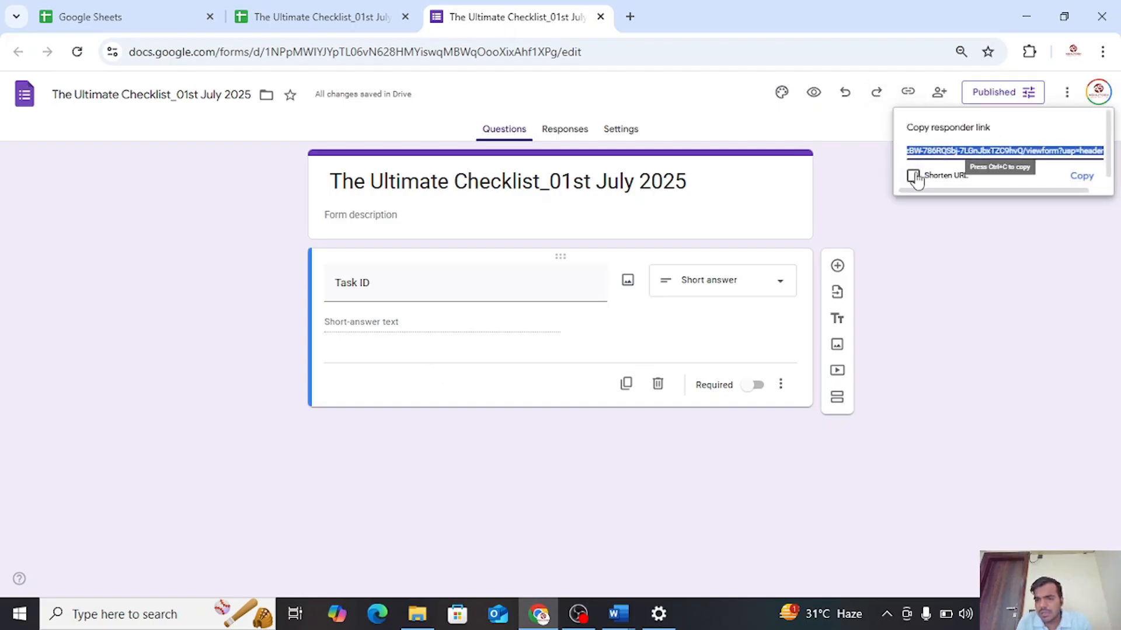
{"action": "left_click", "coordinate": [1081, 175]}
{"action": "left_click", "coordinate": [630, 17]}
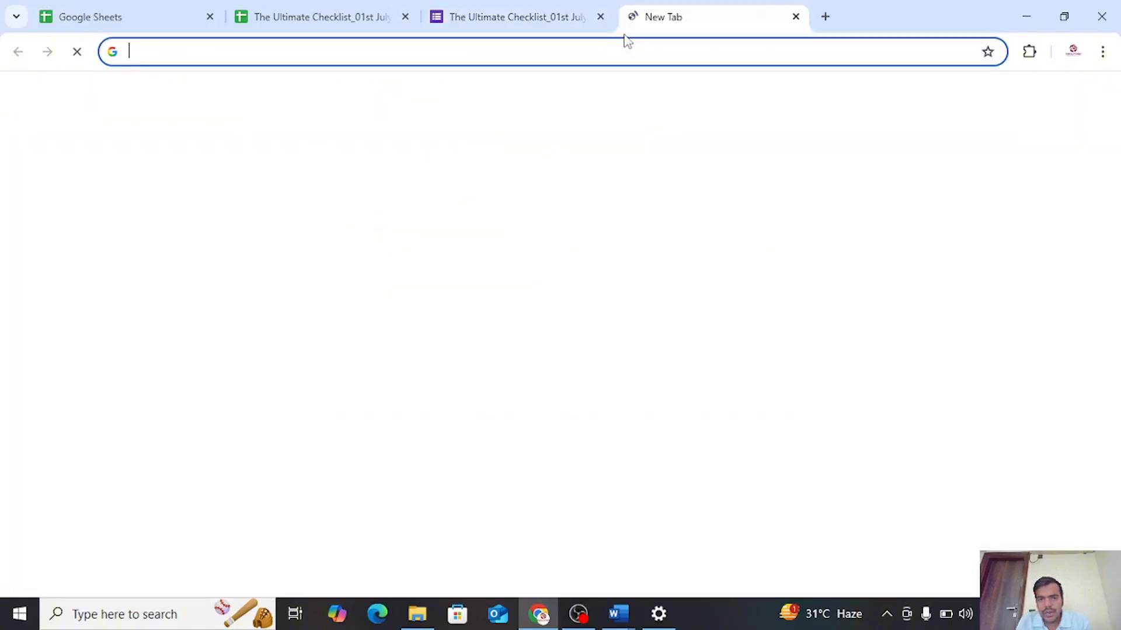
{"action": "left_click", "coordinate": [611, 50]}
{"action": "key", "text": "ctrl+v"}
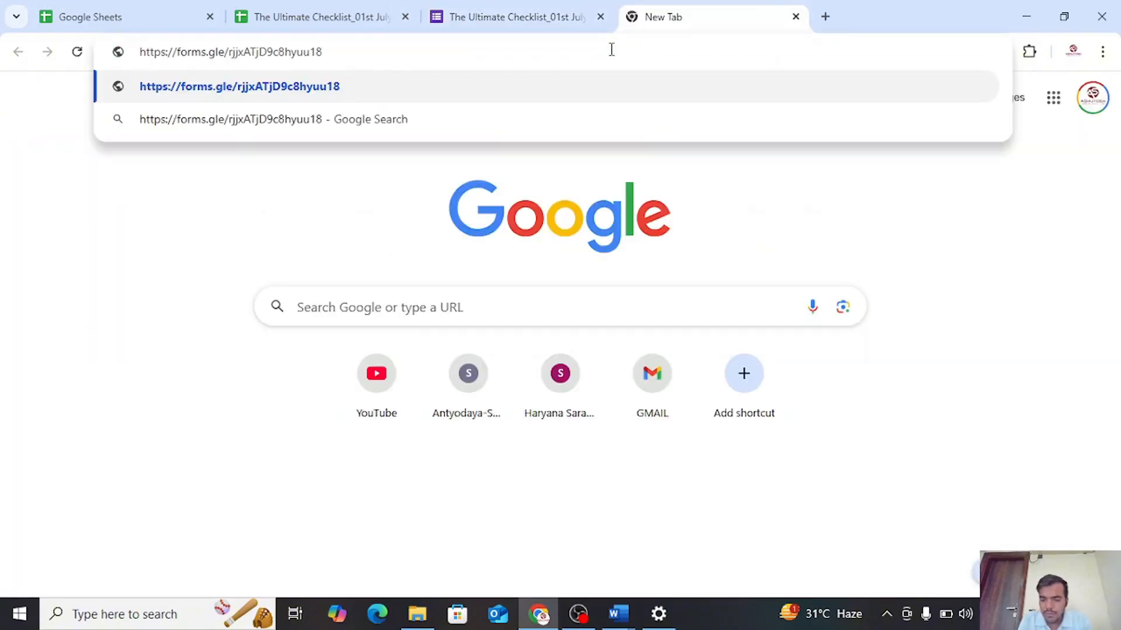
{"action": "key", "text": "Return"}
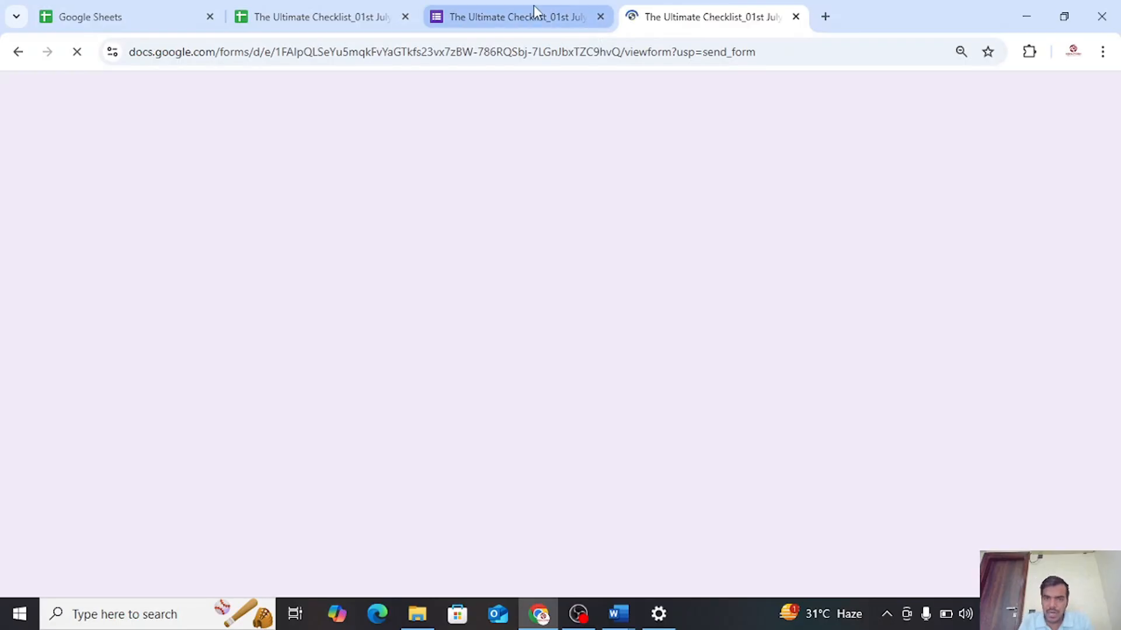
Submit a test response with Task ID 1 through the live form
{"action": "left_click", "coordinate": [534, 13]}
{"action": "left_click", "coordinate": [908, 94]}
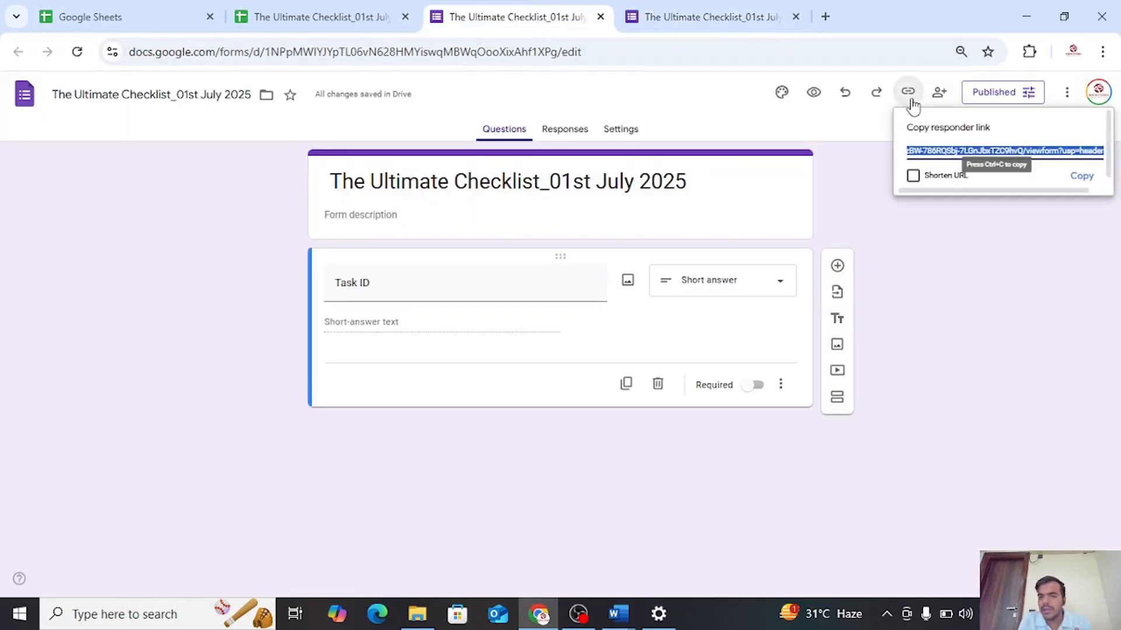
{"action": "left_click", "coordinate": [719, 7]}
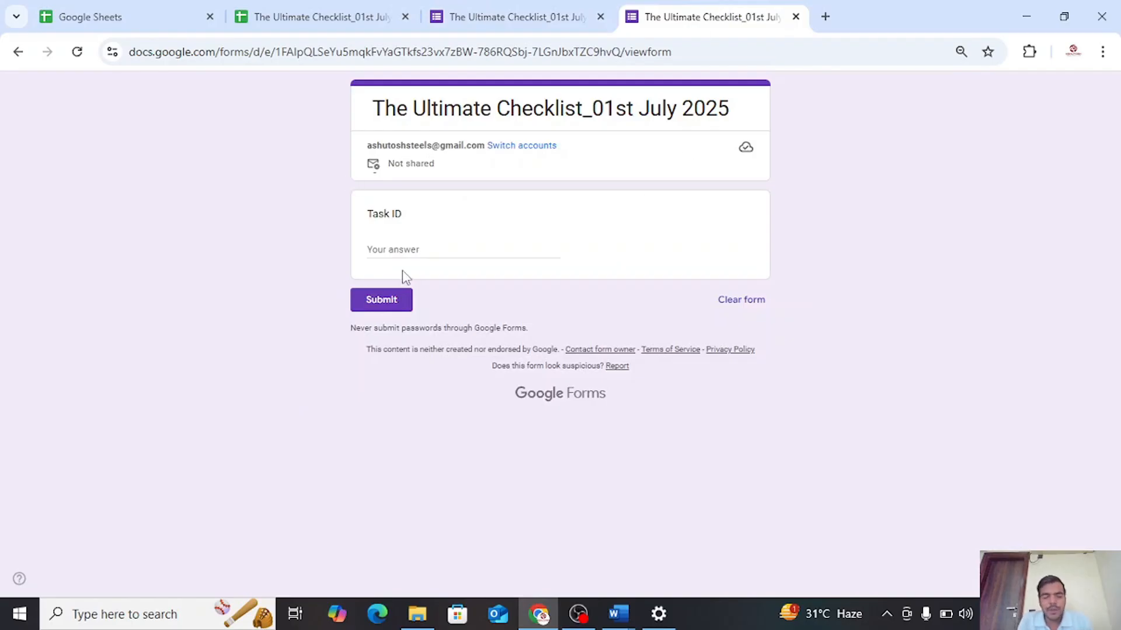
{"action": "left_click", "coordinate": [416, 252]}
{"action": "type", "text": "1"}
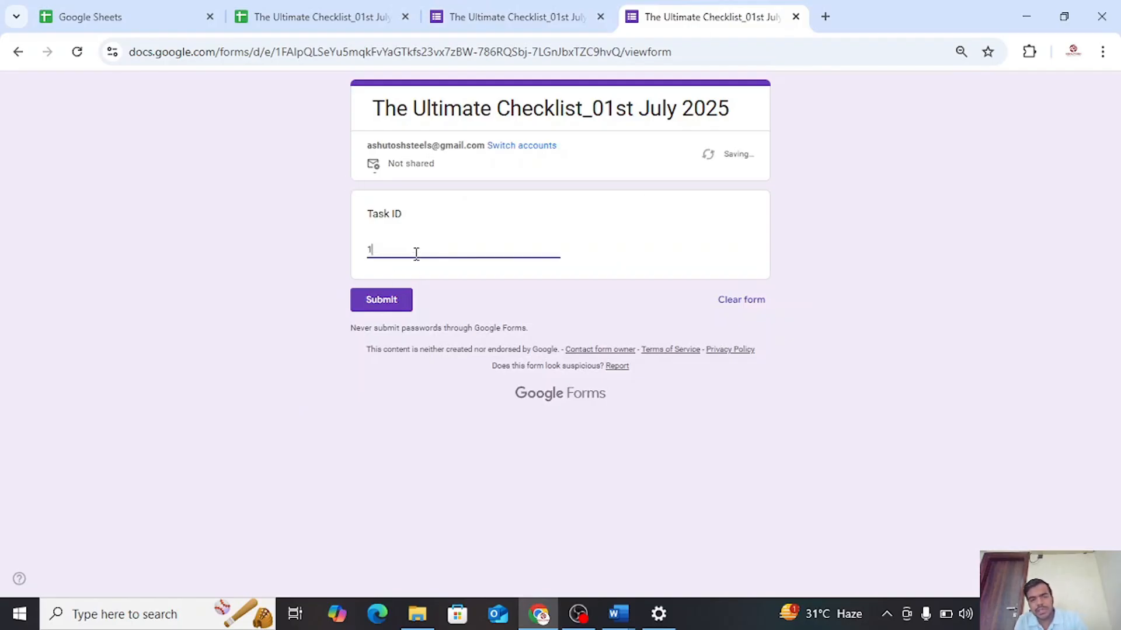
{"action": "left_click", "coordinate": [395, 308]}
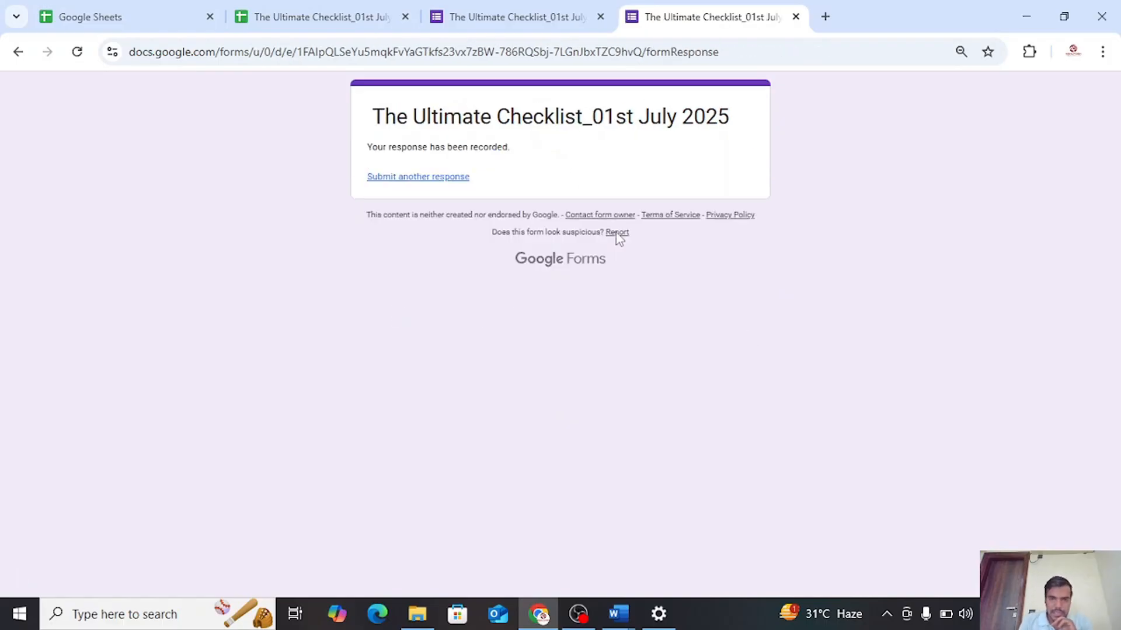
Revert the Form_Responses table on the Form responses 2 sheet to unformatted data
{"action": "left_click", "coordinate": [366, 14]}
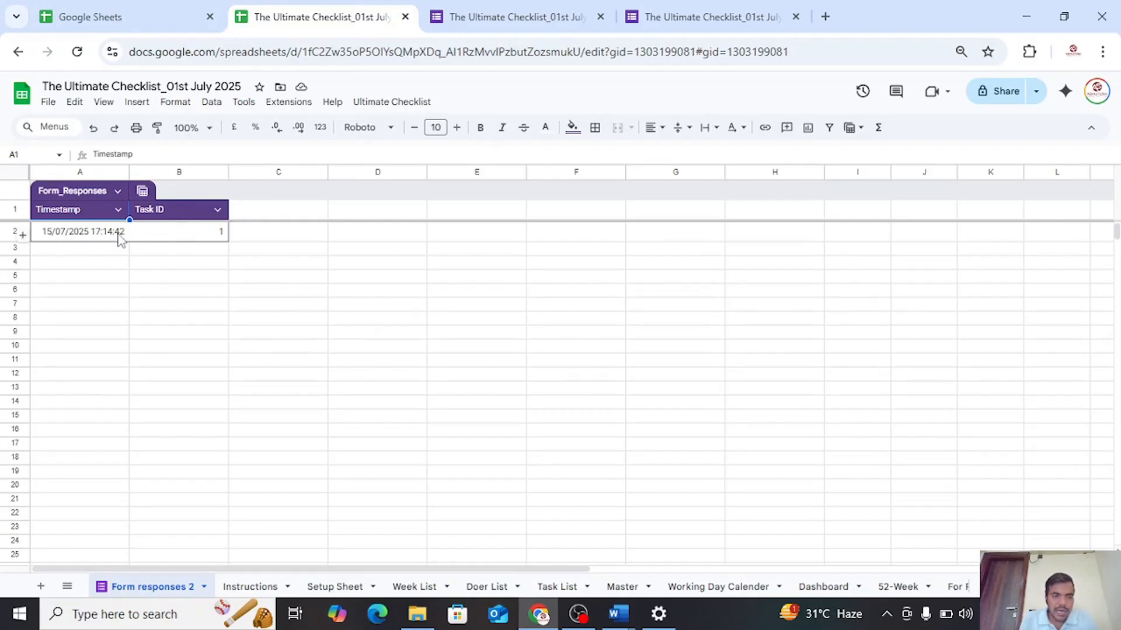
{"action": "left_click", "coordinate": [118, 193]}
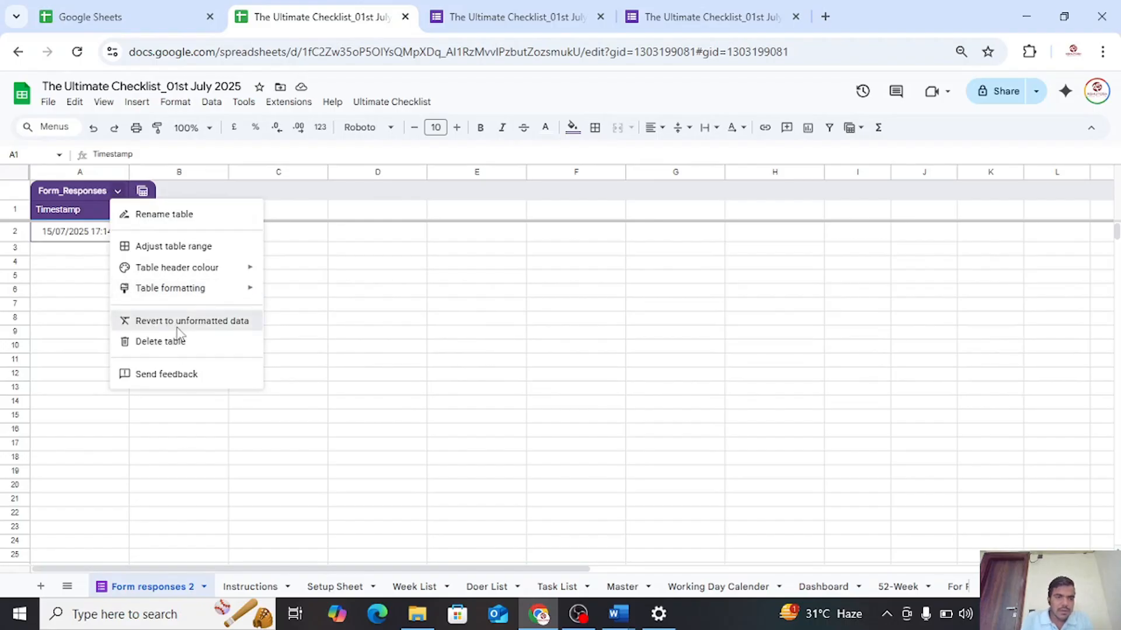
{"action": "left_click", "coordinate": [177, 325]}
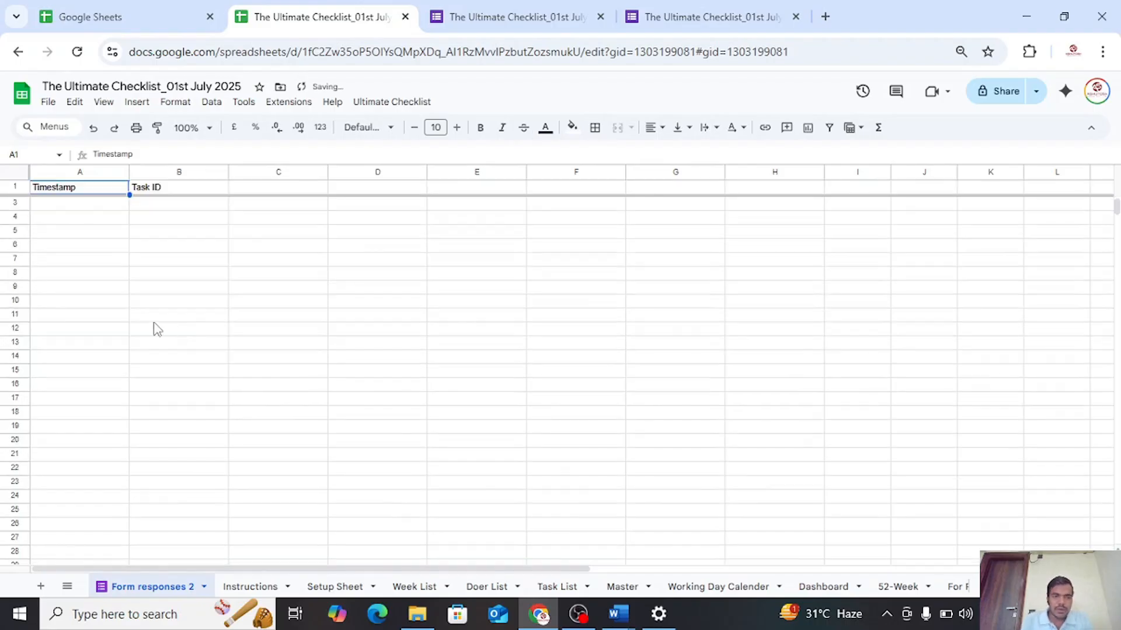
Move the Task ID column in front of the Timestamp column on the Form responses 2 sheet
{"action": "left_click", "coordinate": [166, 173]}
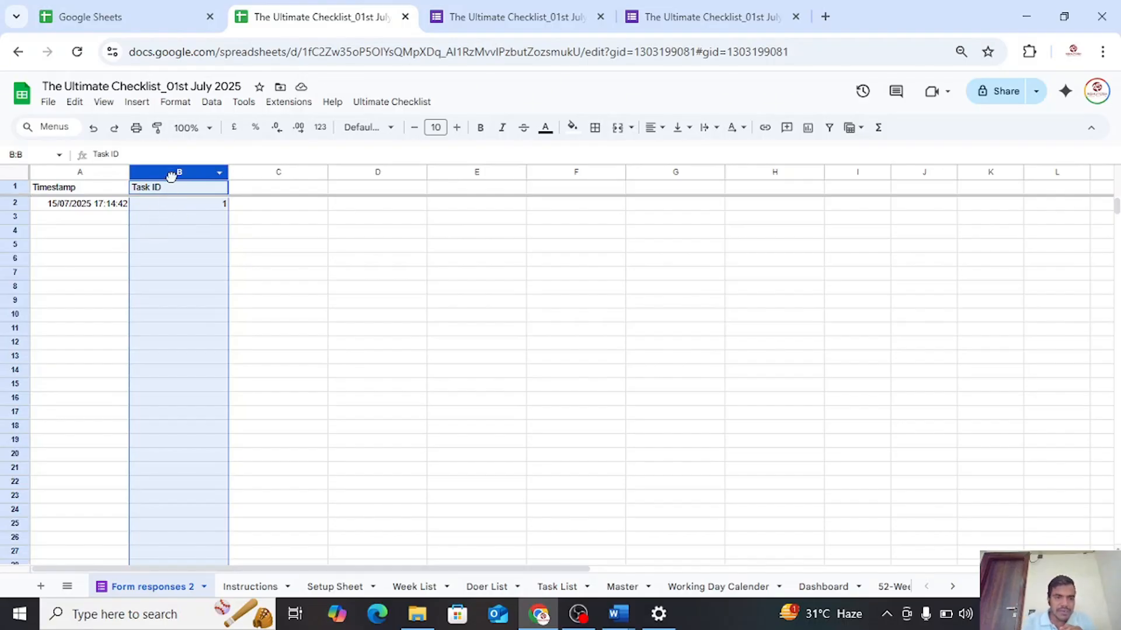
{"action": "left_click_drag", "start_coordinate": [171, 176], "coordinate": [54, 183]}
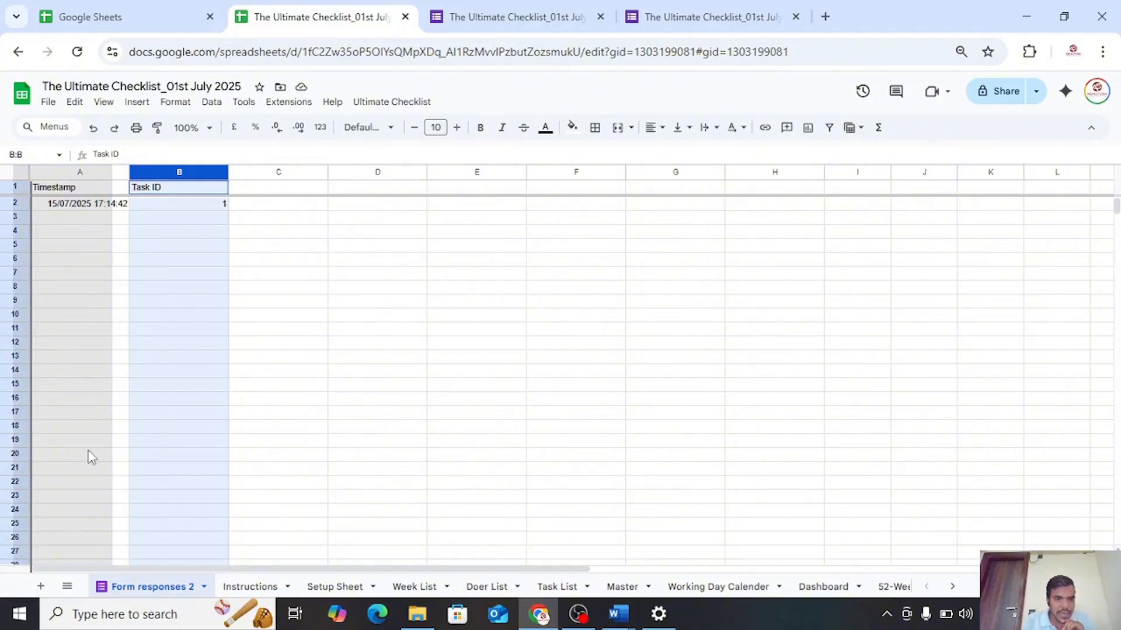
{"action": "left_click_drag", "start_coordinate": [91, 457], "coordinate": [92, 455]}
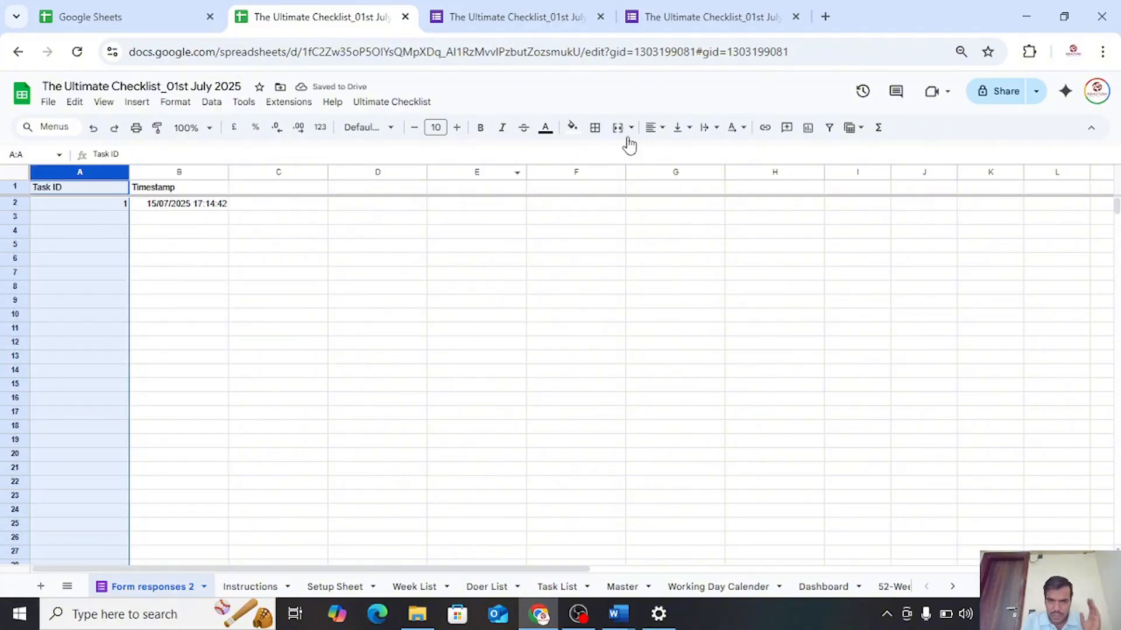
Center-align the Task ID and Timestamp columns, A and B, on the Form responses 2 sheet
{"action": "left_click", "coordinate": [652, 128]}
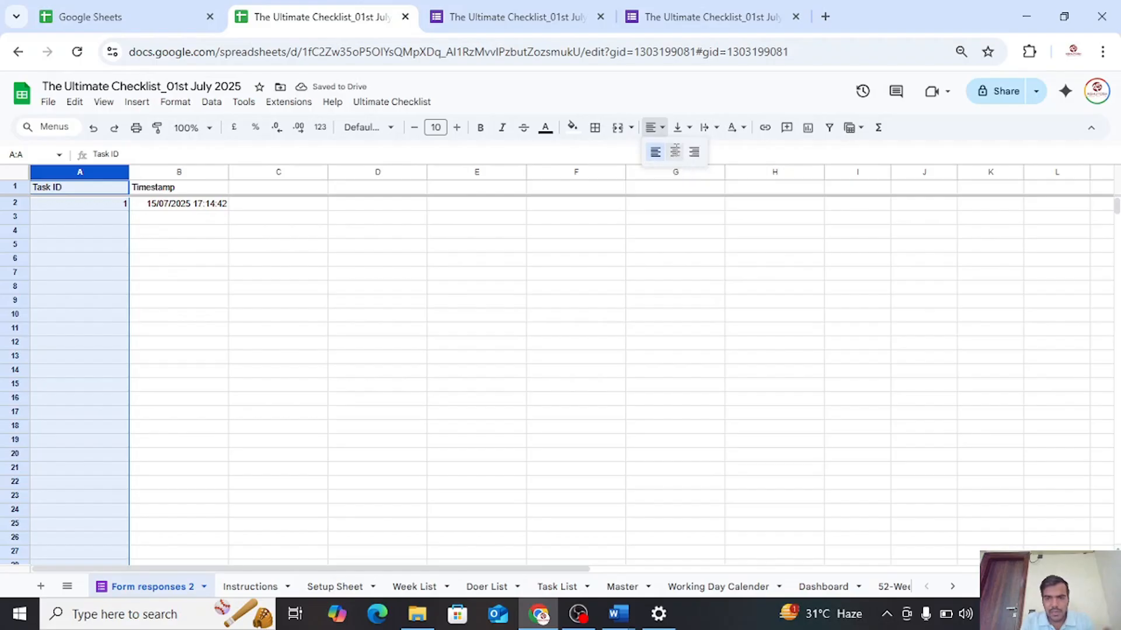
{"action": "left_click", "coordinate": [675, 151]}
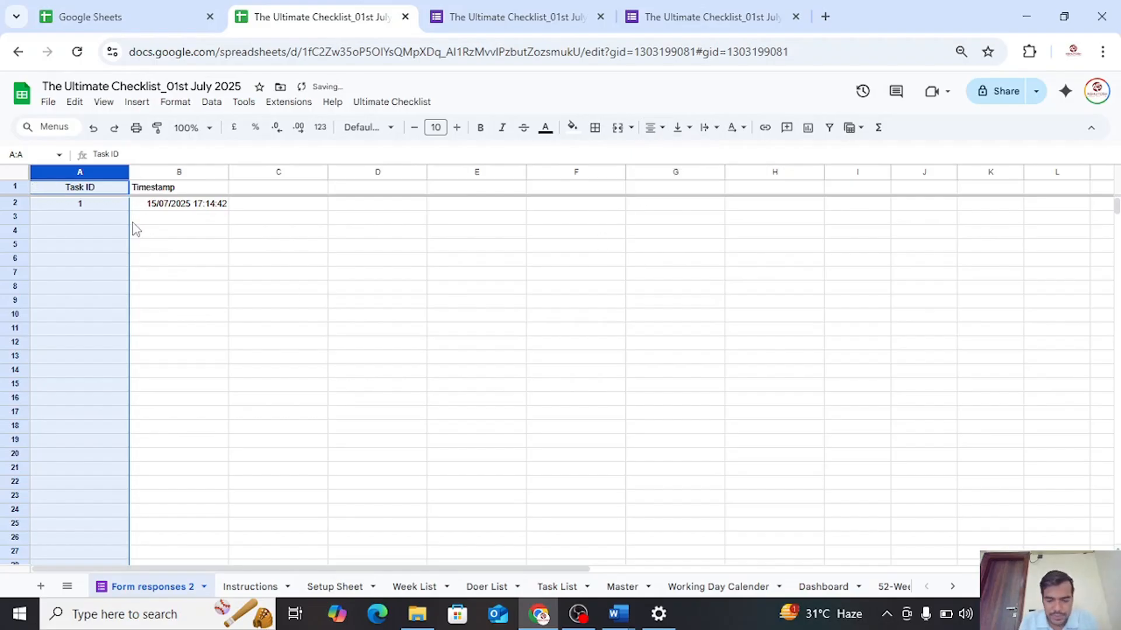
{"action": "key", "text": "shift+Right"}
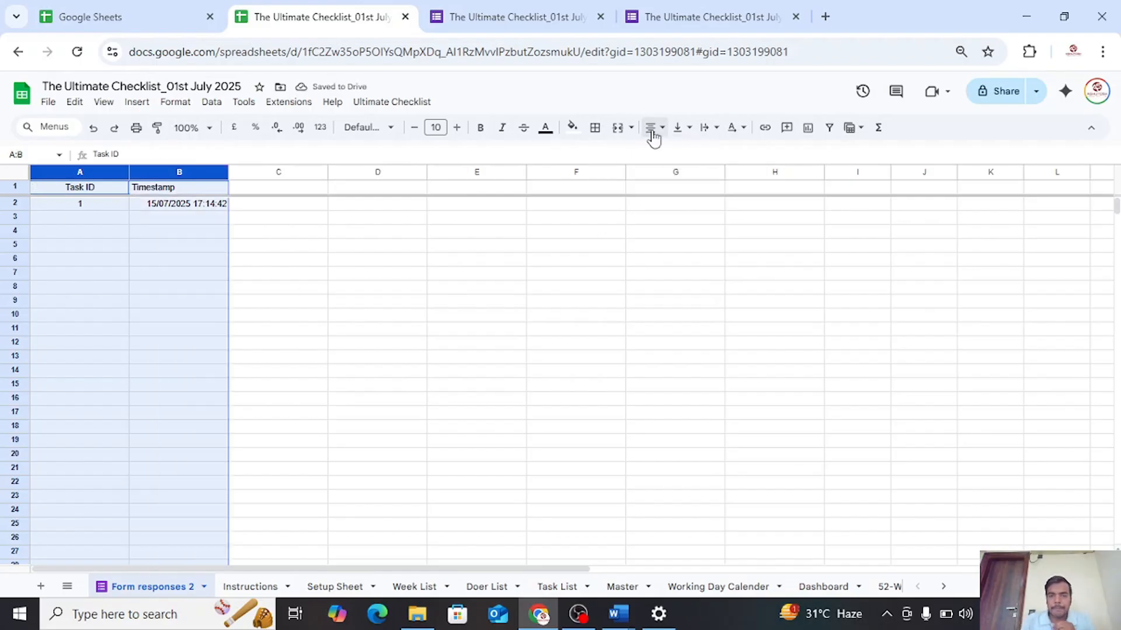
{"action": "left_click", "coordinate": [653, 128]}
{"action": "left_click", "coordinate": [674, 151]}
{"action": "left_click", "coordinate": [264, 244]}
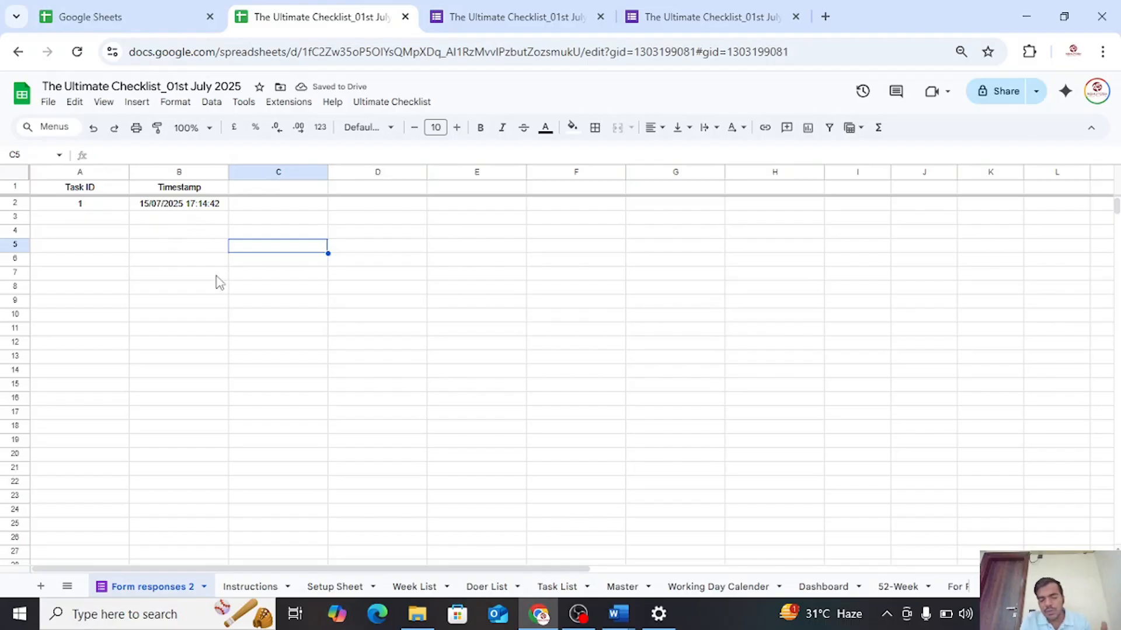
{"action": "left_click", "coordinate": [616, 590]}
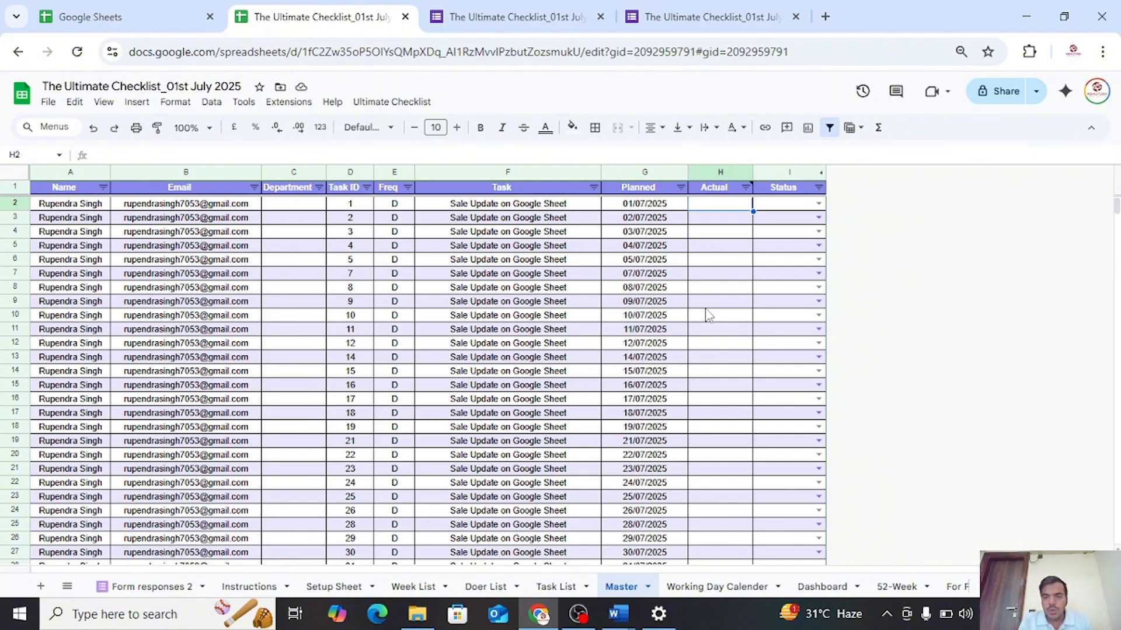
{"action": "left_click", "coordinate": [132, 588]}
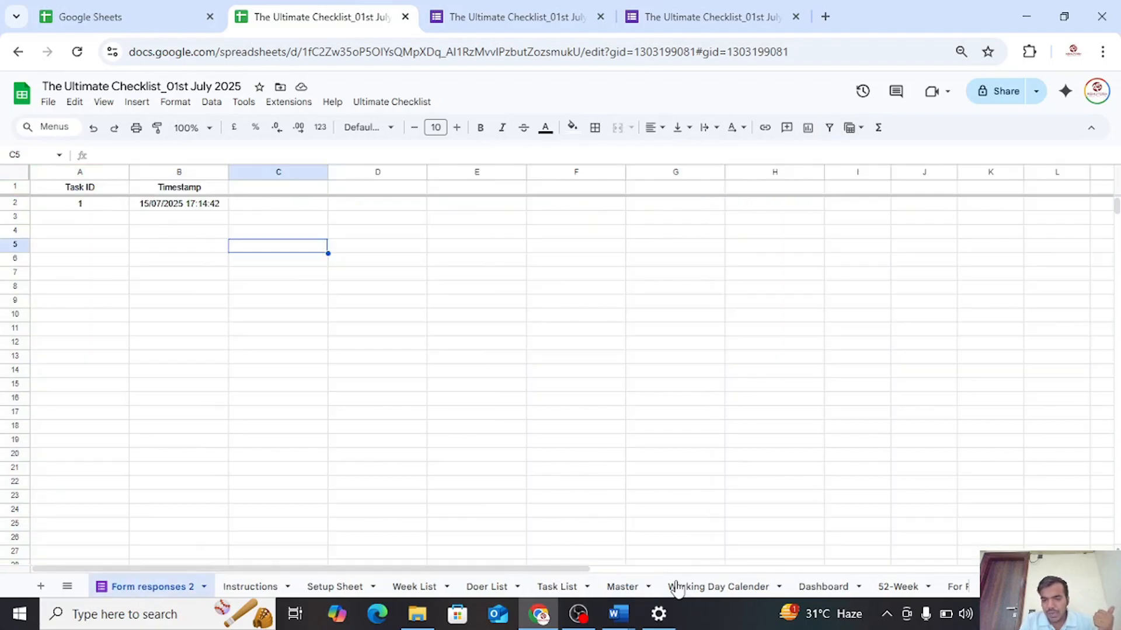
{"action": "left_click", "coordinate": [639, 589]}
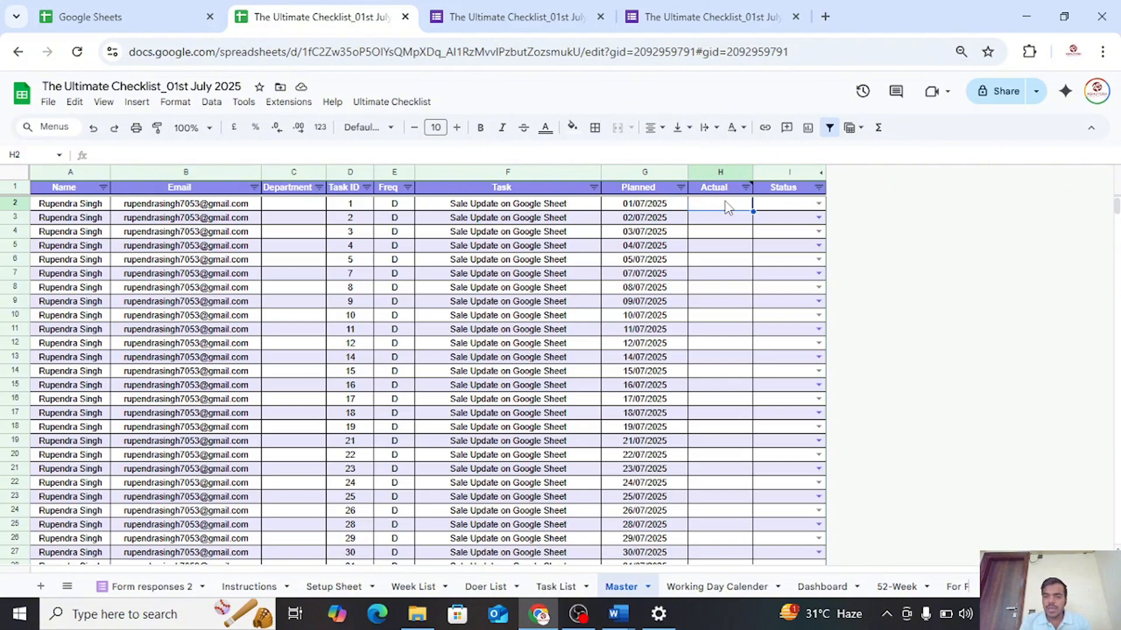
{"action": "left_click", "coordinate": [187, 587]}
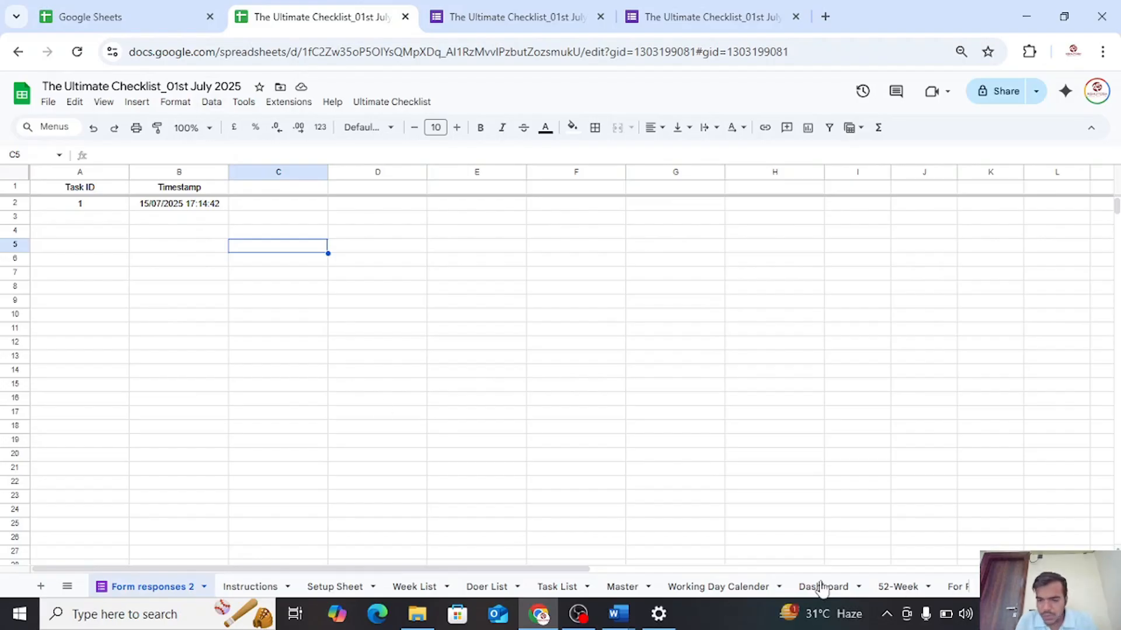
Copy the VLOOKUP array formula referencing Consolidated!$A:$B from the Actual header's note on the Master sheet and enter it in cell H2
{"action": "left_click", "coordinate": [613, 594]}
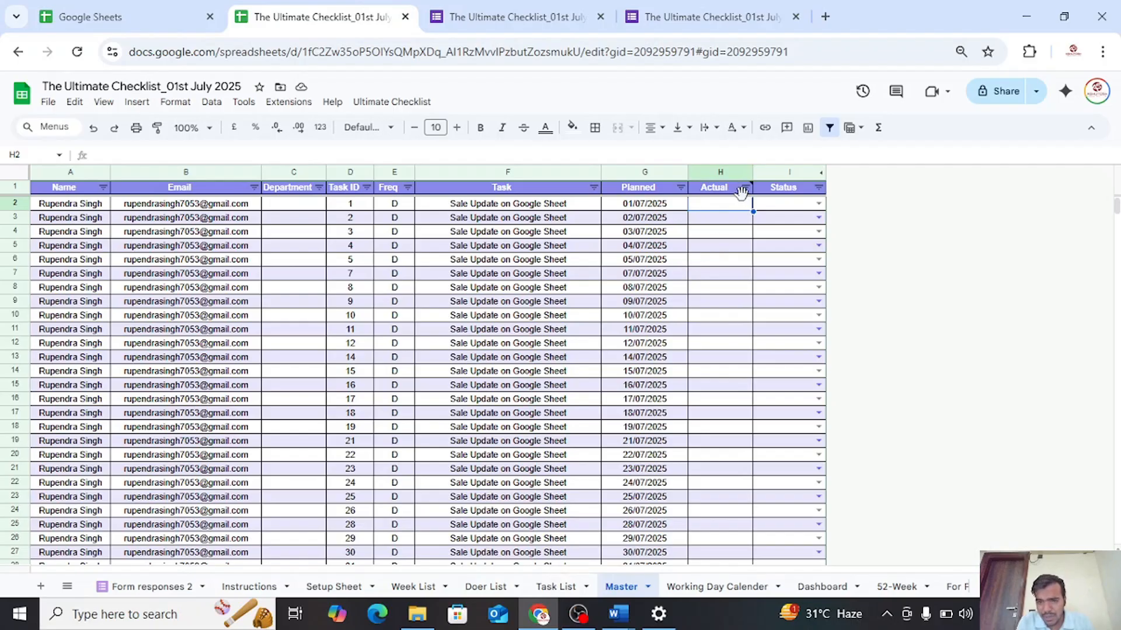
{"action": "mouse_move", "coordinate": [731, 193]}
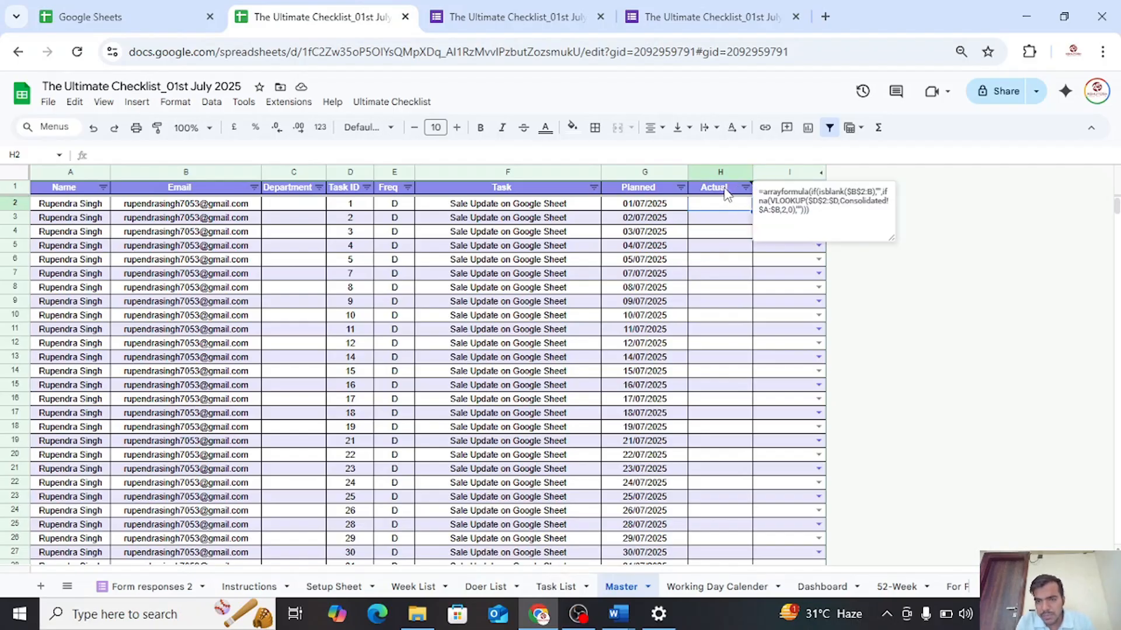
{"action": "left_click", "coordinate": [722, 217]}
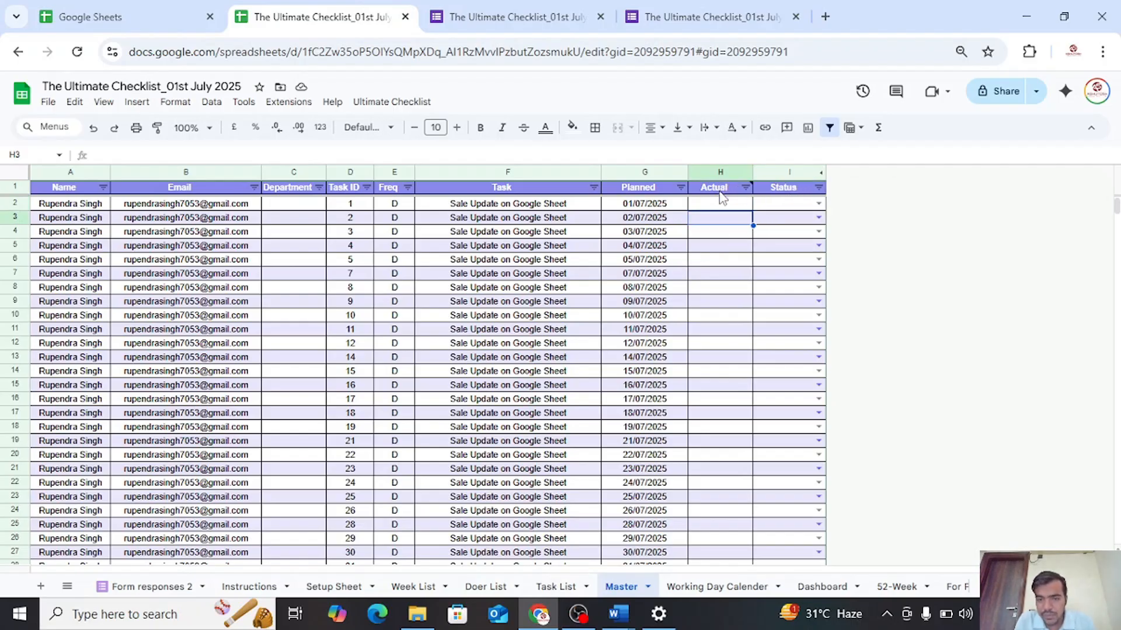
{"action": "mouse_move", "coordinate": [723, 193]}
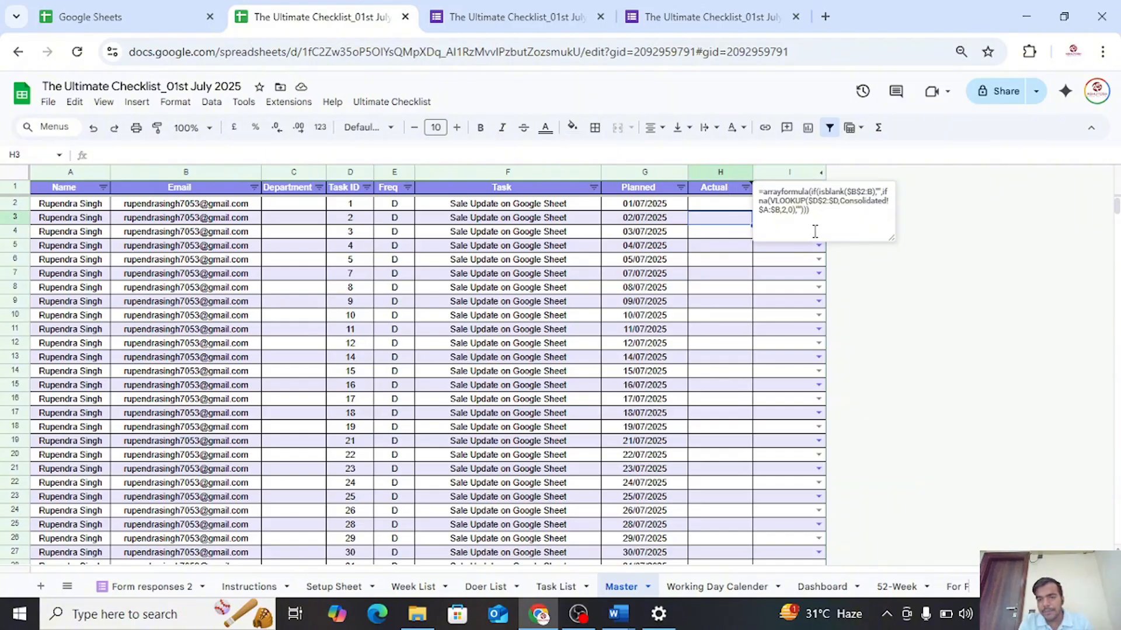
{"action": "left_click_drag", "start_coordinate": [809, 211], "coordinate": [758, 200]}
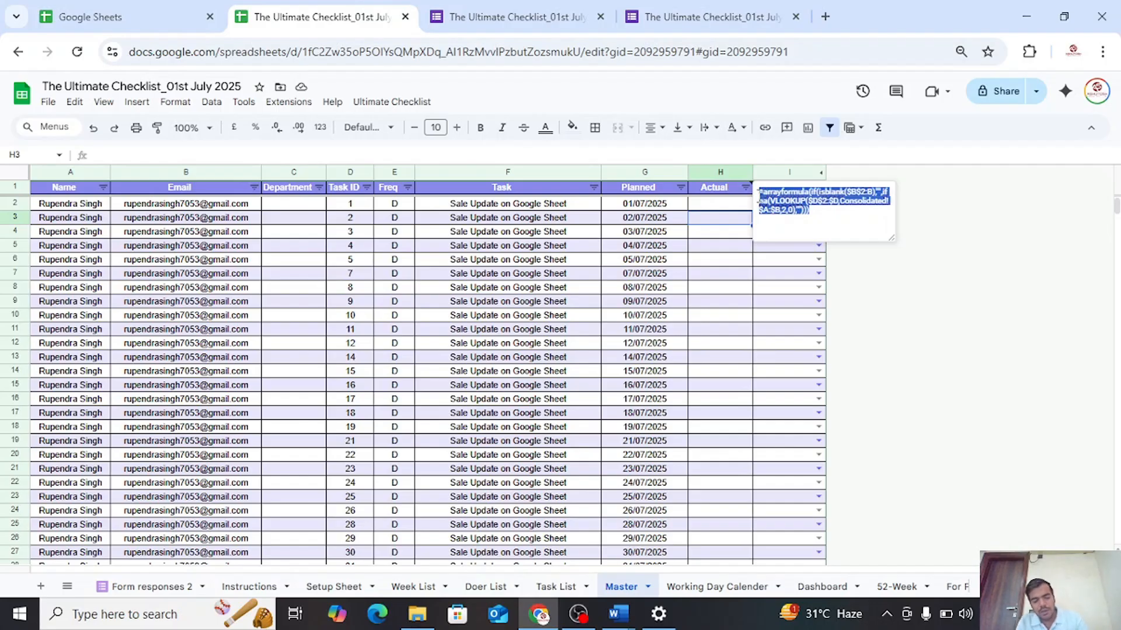
{"action": "left_click", "coordinate": [713, 204]}
{"action": "double_click", "coordinate": [713, 205]}
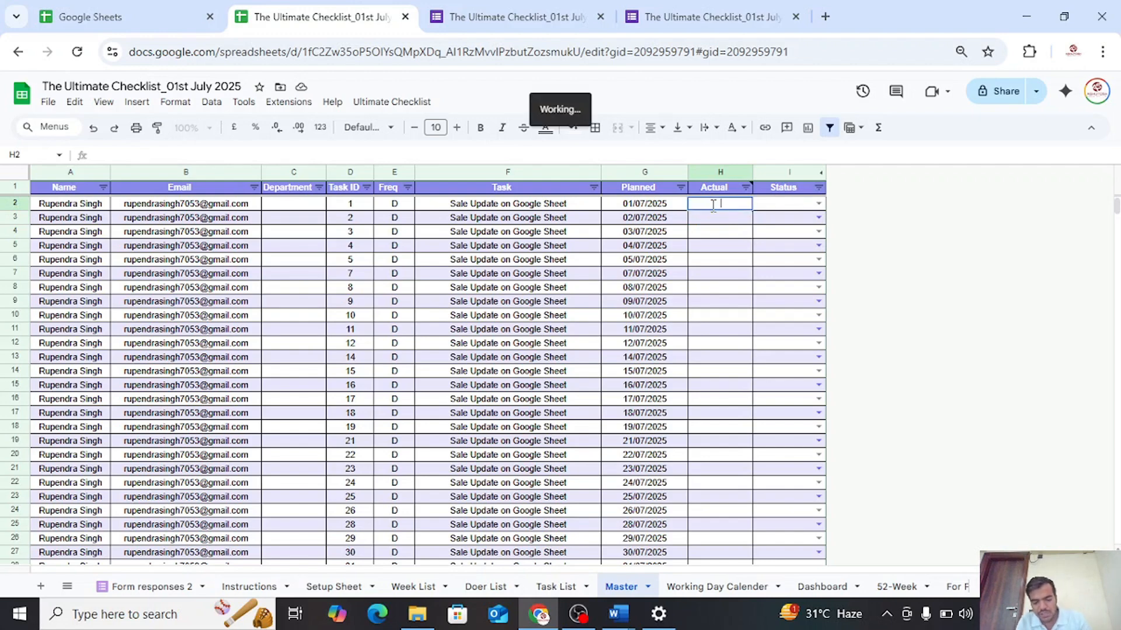
{"action": "key", "text": "ctrl+v"}
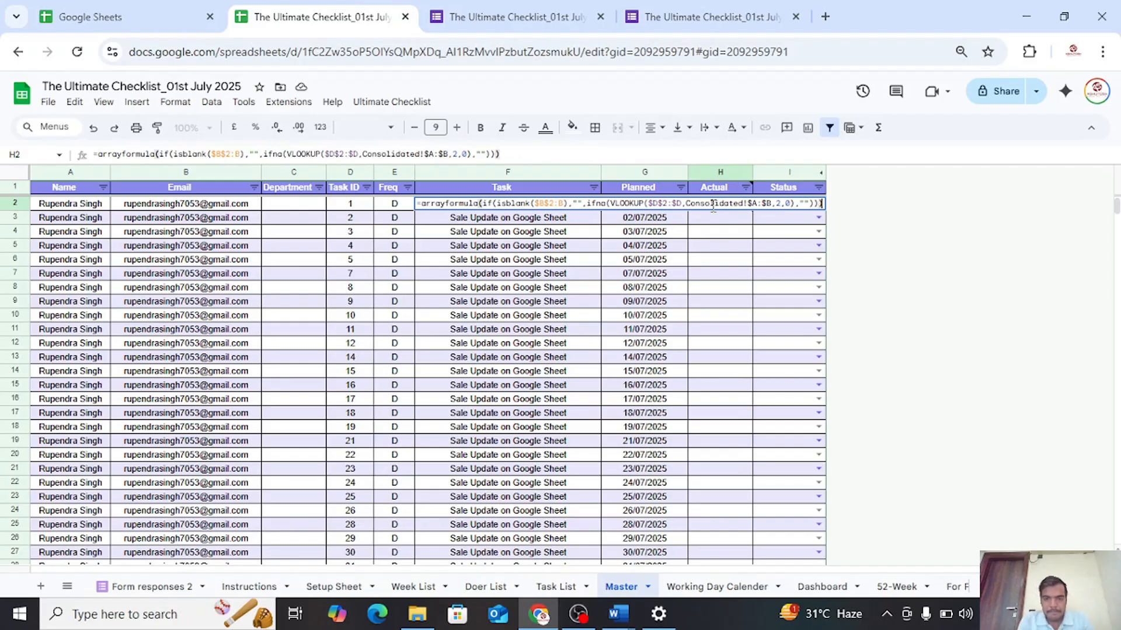
{"action": "key", "text": "Return"}
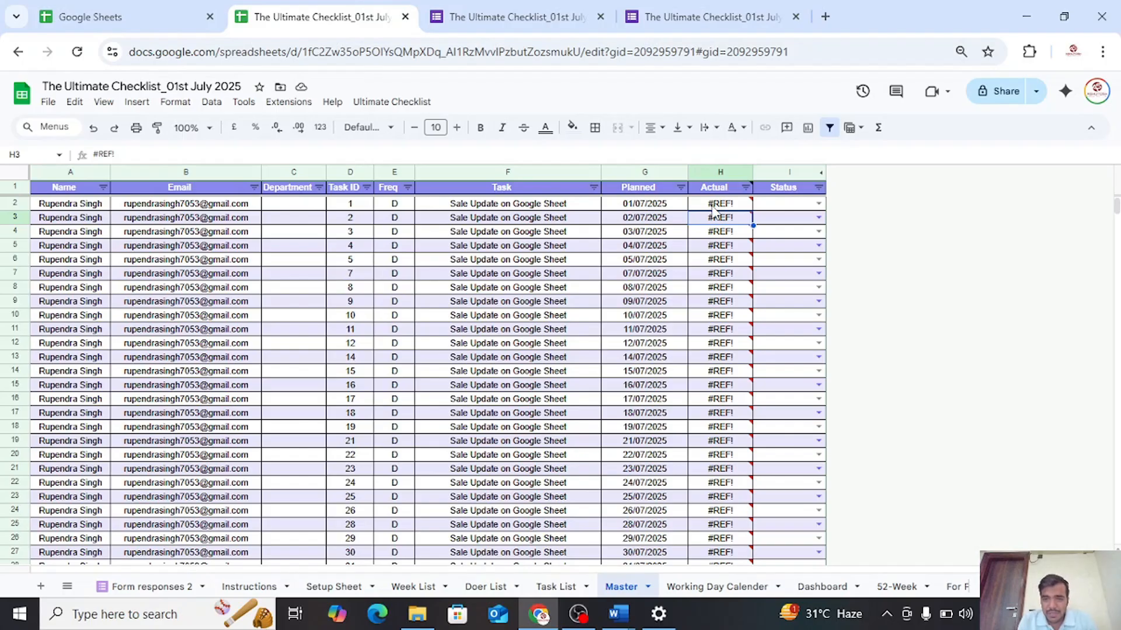
Inspect the VLOOKUP array formula in cell H2 of the Master sheet and the details of its error
{"action": "left_click", "coordinate": [712, 209]}
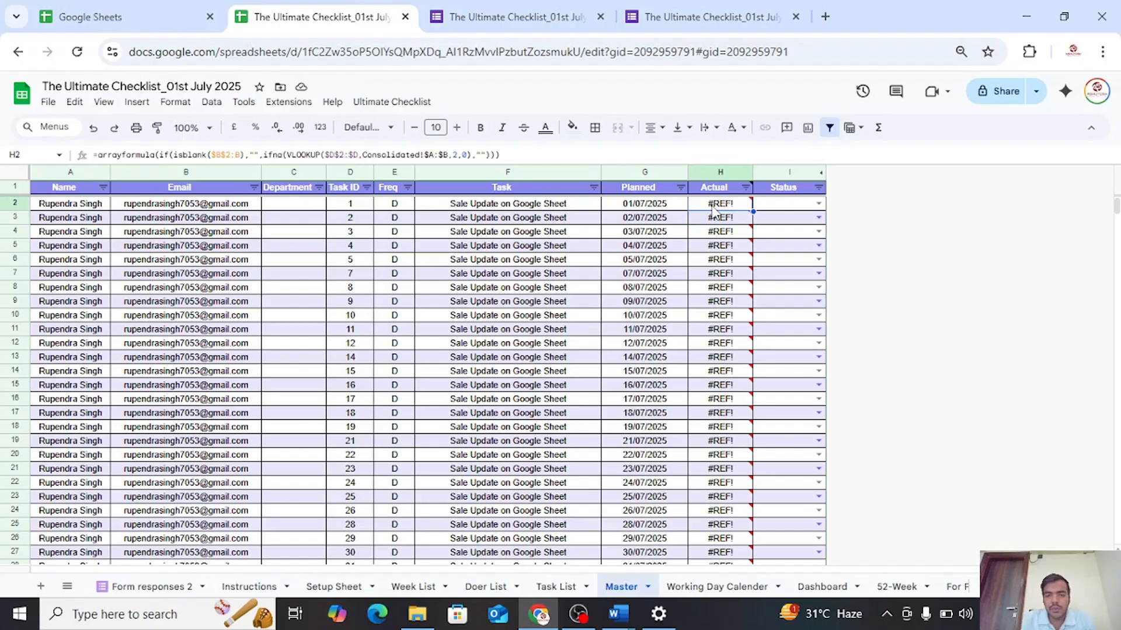
{"action": "mouse_move", "coordinate": [712, 209]}
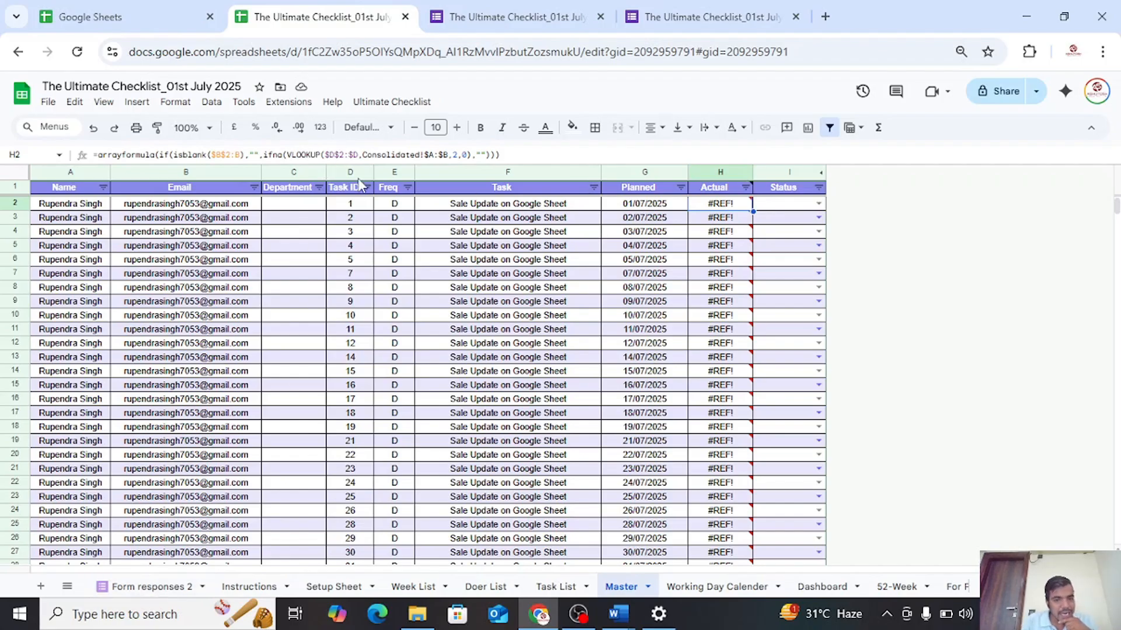
{"action": "mouse_move", "coordinate": [775, 210]}
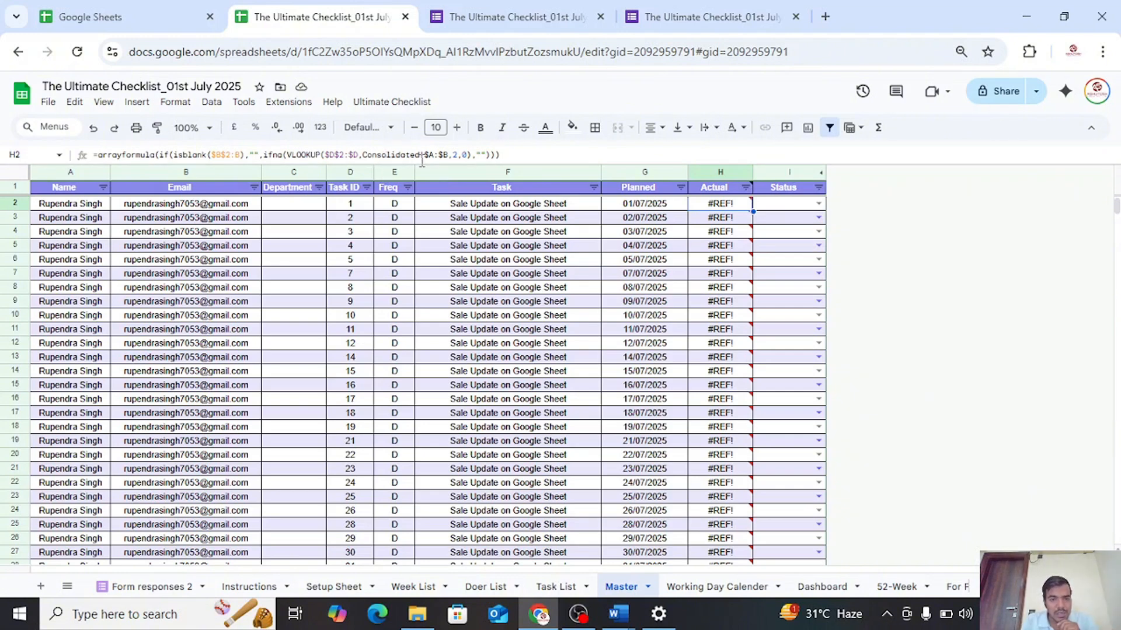
{"action": "left_click", "coordinate": [380, 159]}
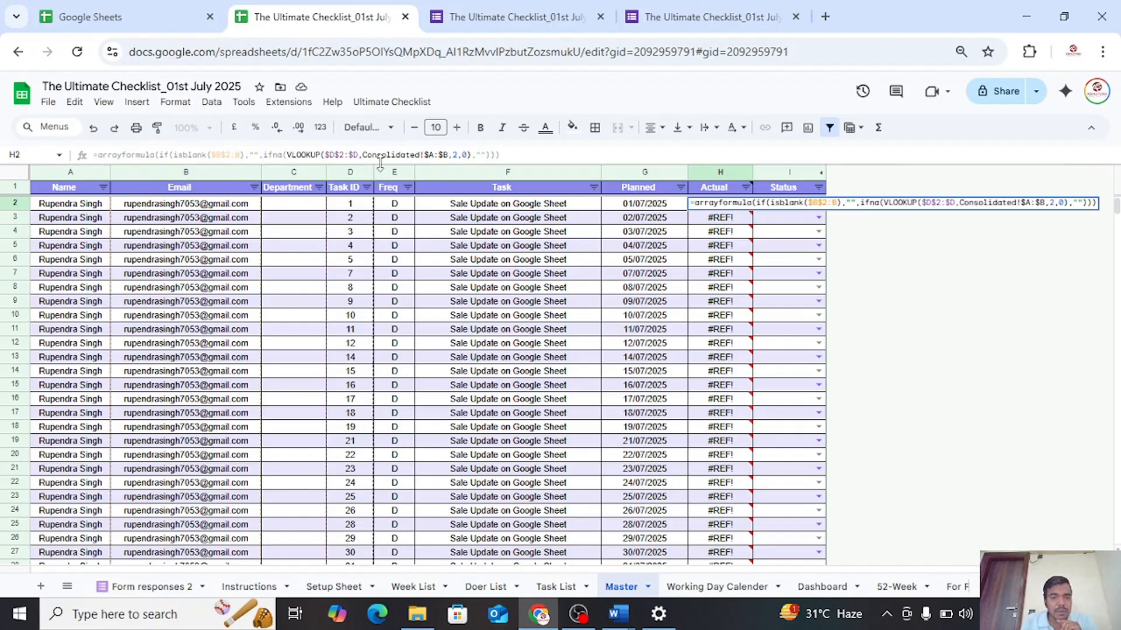
{"action": "left_click", "coordinate": [819, 261]}
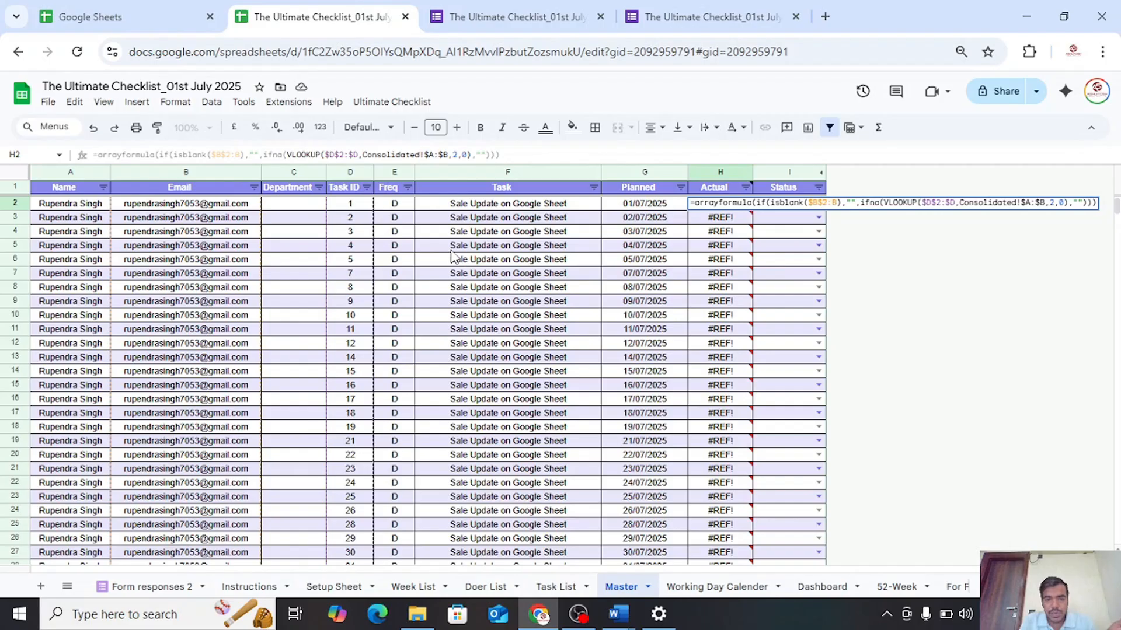
{"action": "left_click", "coordinate": [722, 204]}
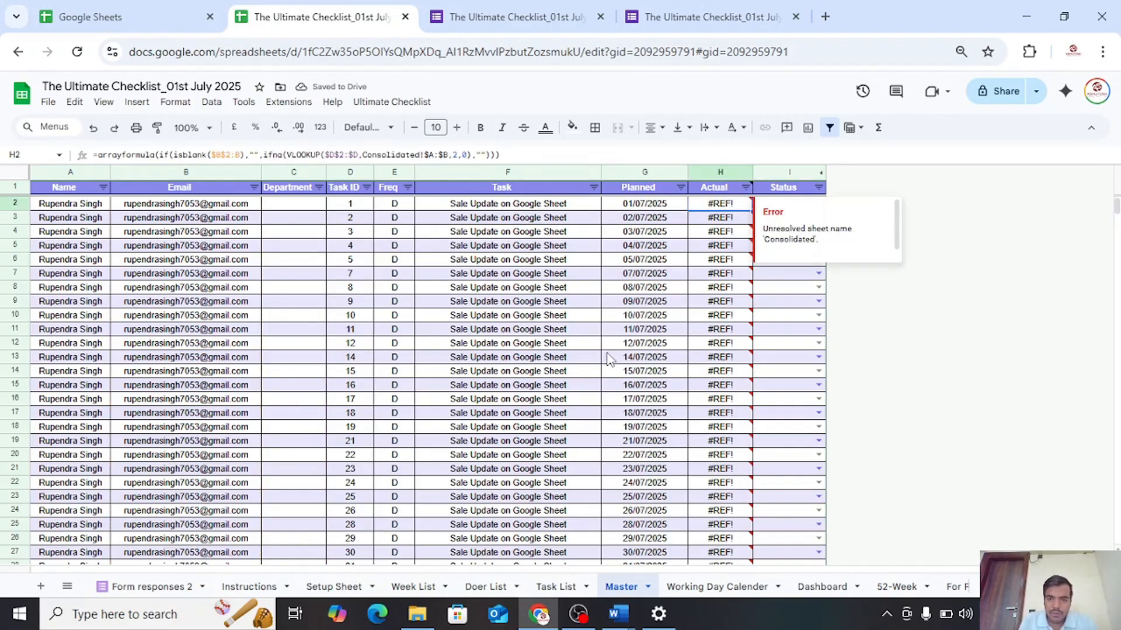
Rename the Form responses 2 sheet as Consolidated
{"action": "left_click", "coordinate": [147, 589]}
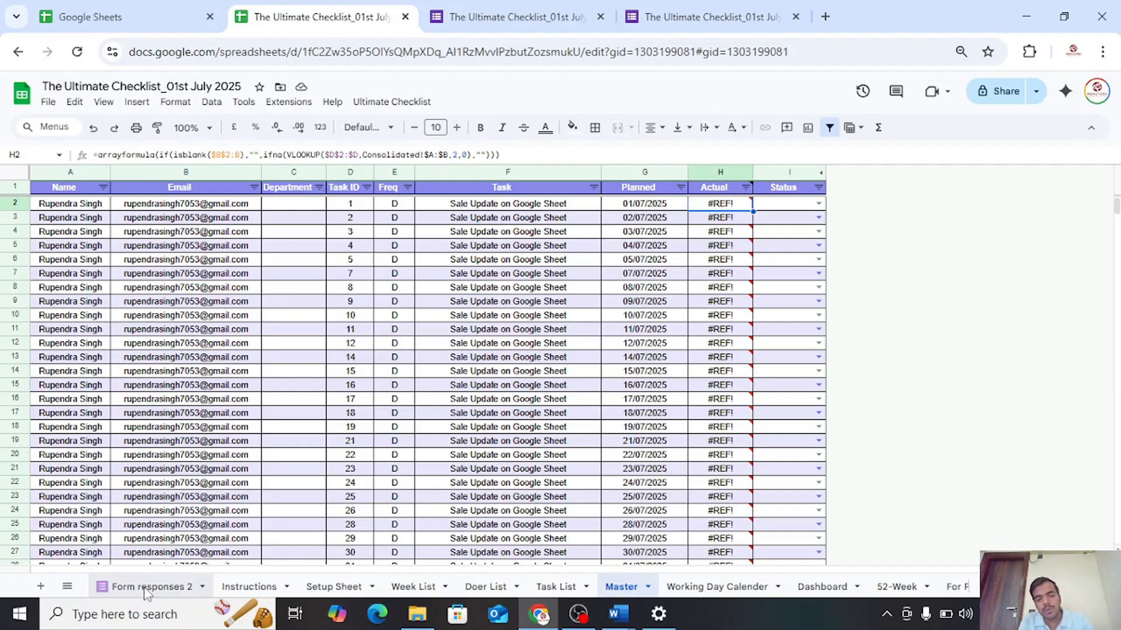
{"action": "double_click", "coordinate": [147, 589]}
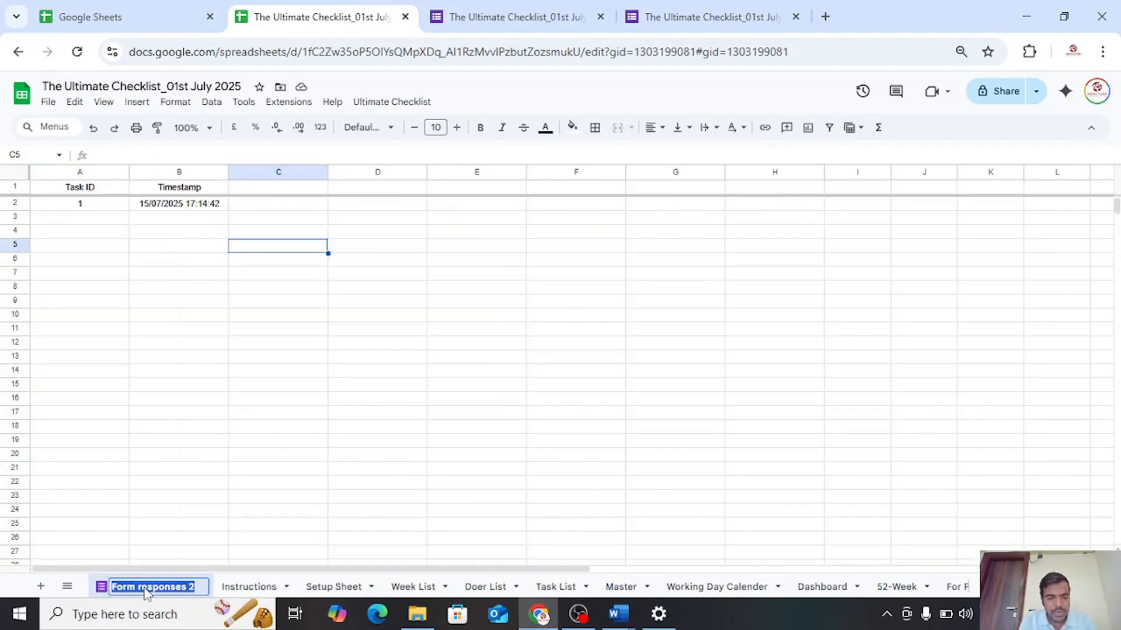
{"action": "type", "text": "Consol"}
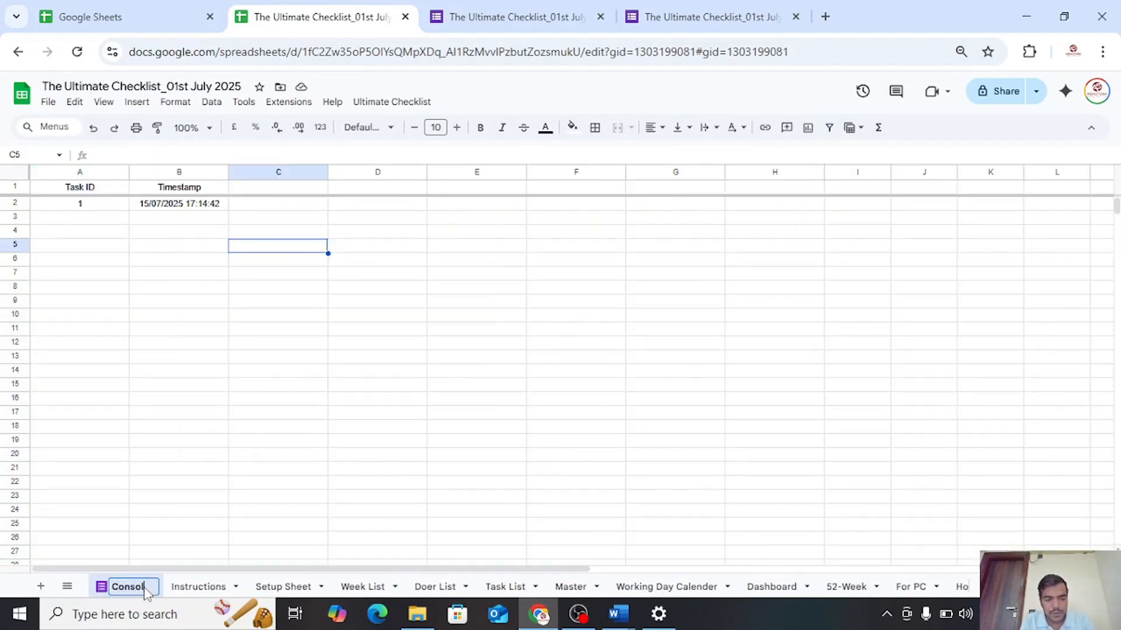
{"action": "type", "text": "idated"}
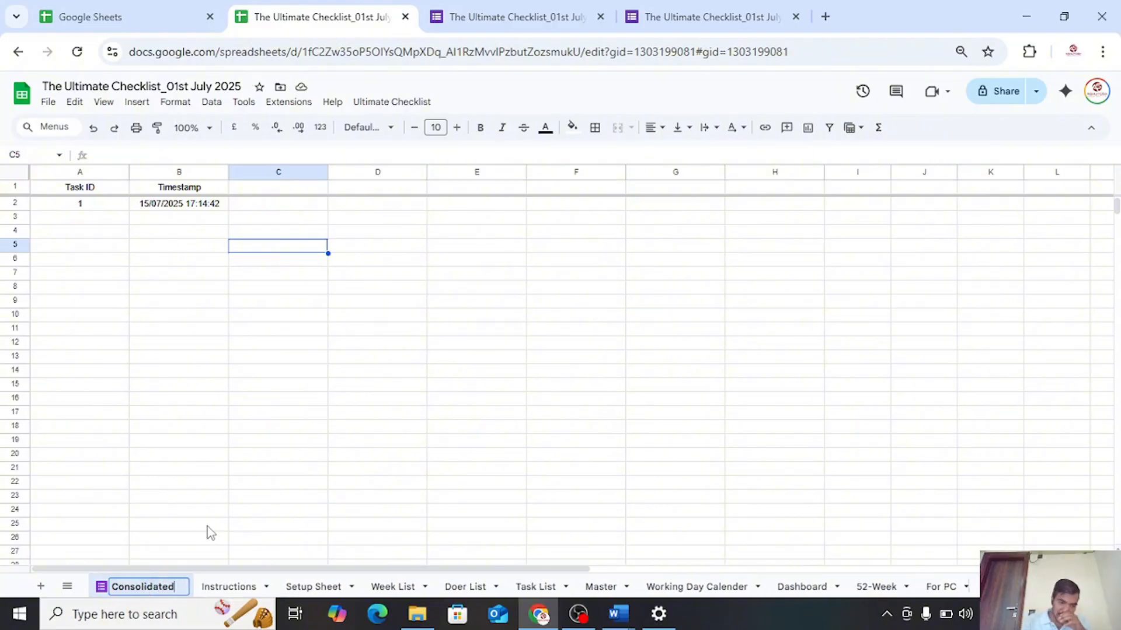
{"action": "left_click", "coordinate": [243, 329]}
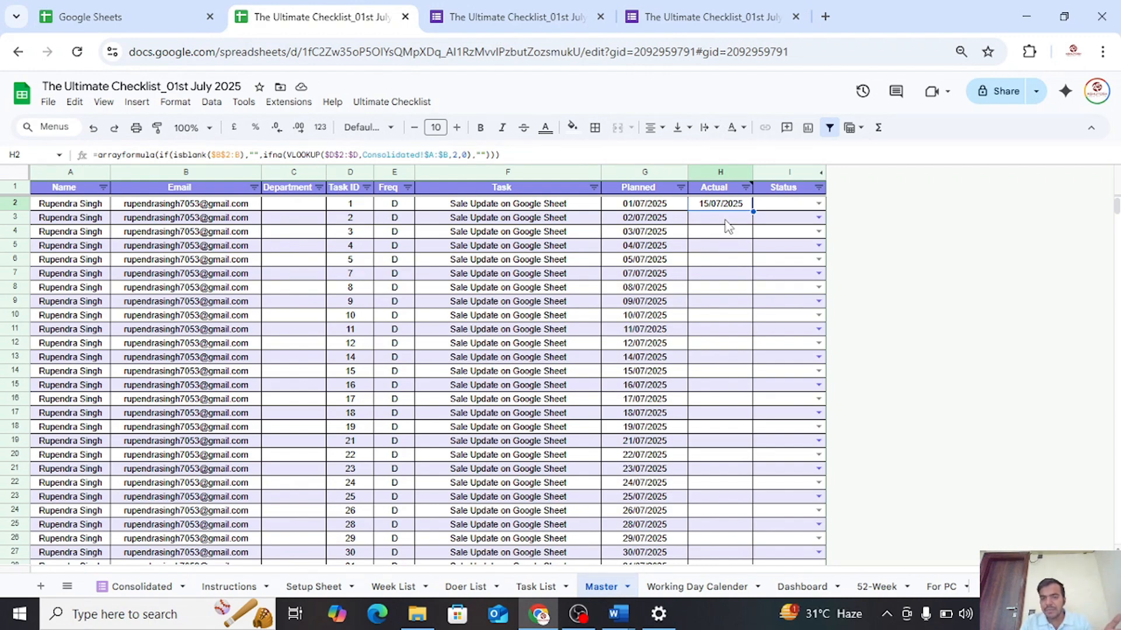
Compare the form response on the Consolidated sheet with the Actual column on the Master sheet
{"action": "left_click", "coordinate": [726, 220]}
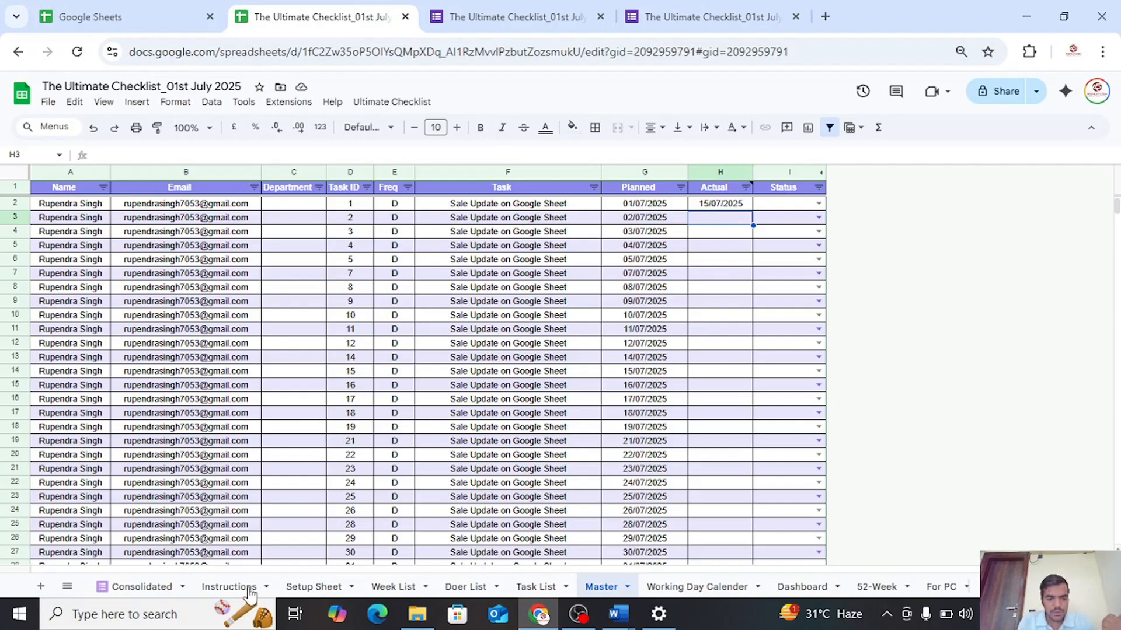
{"action": "left_click", "coordinate": [159, 591]}
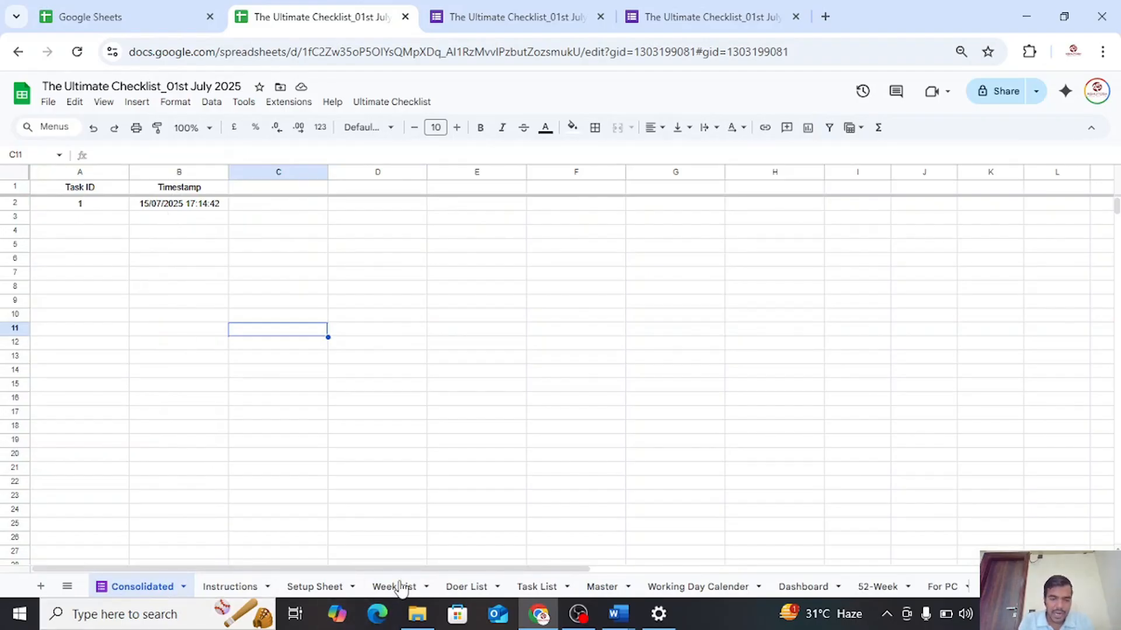
{"action": "left_click", "coordinate": [610, 588]}
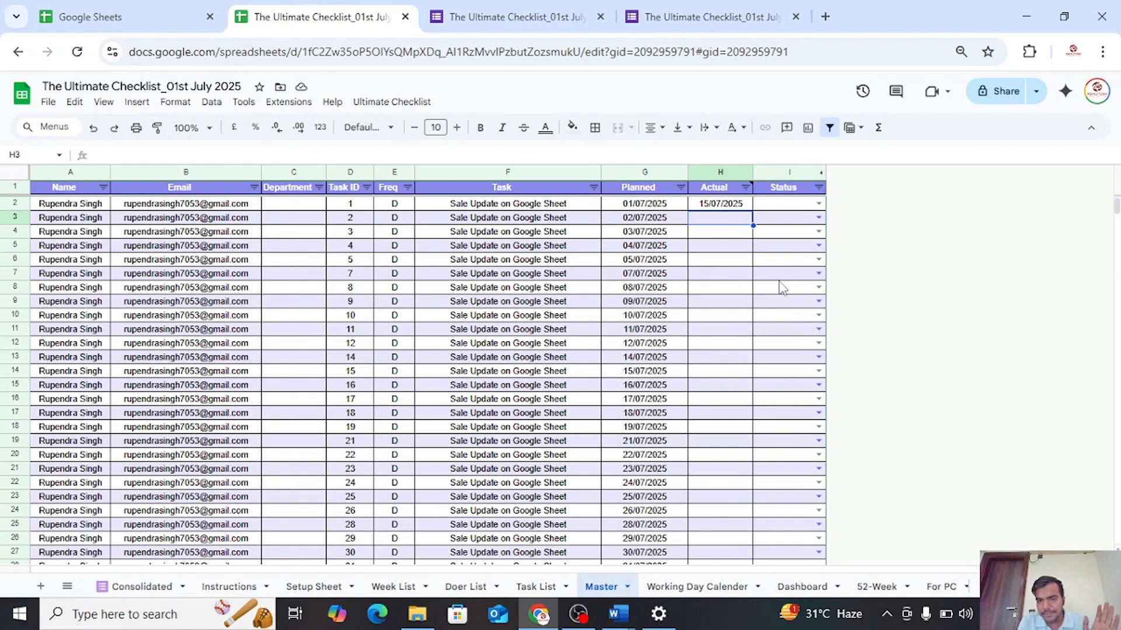
{"action": "scroll", "coordinate": [779, 292], "scroll_direction": "down", "scroll_amount": 6}
{"action": "scroll", "coordinate": [742, 350], "scroll_direction": "up", "scroll_amount": 6}
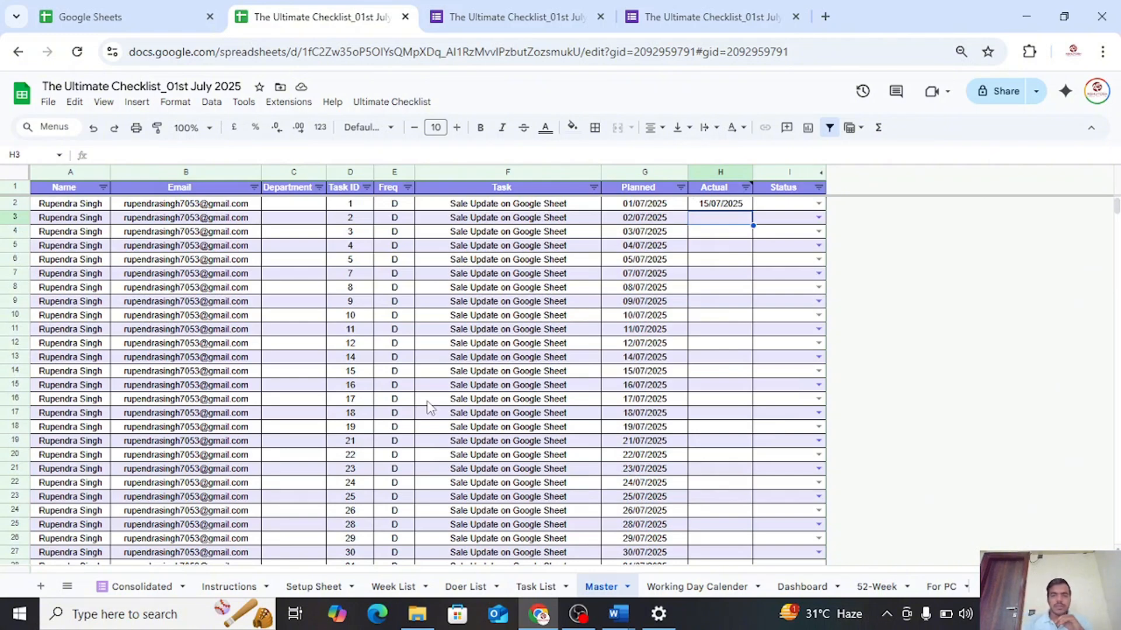
Open the Looker Studio reports page in a new browser tab
{"action": "left_click", "coordinate": [824, 18]}
{"action": "left_click", "coordinate": [385, 52]}
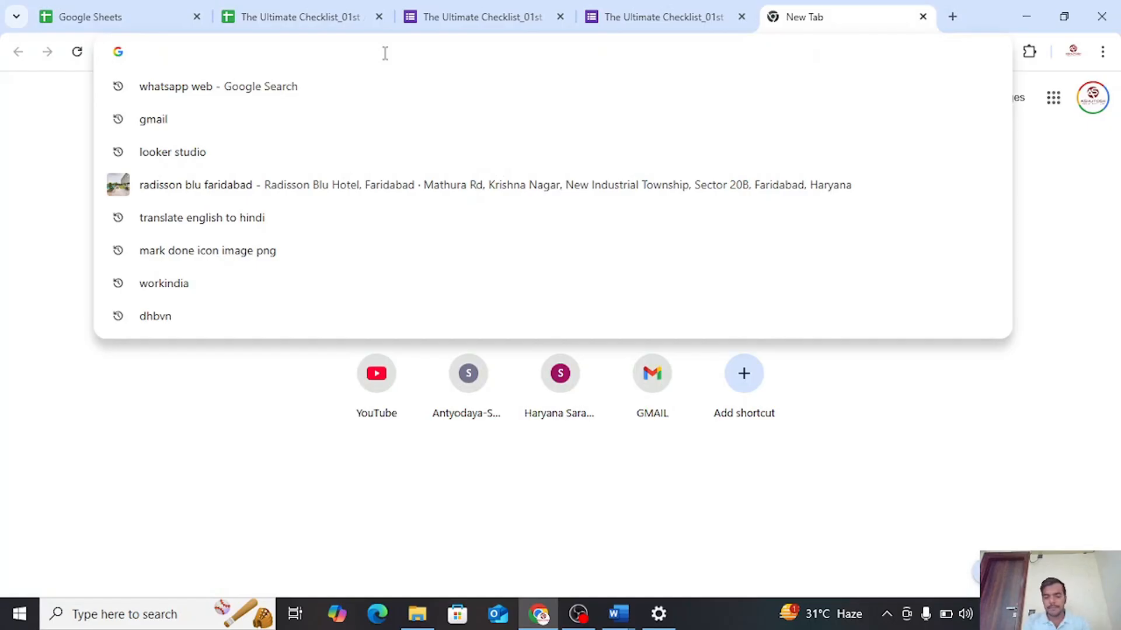
{"action": "type", "text": "Lokker"}
{"action": "key", "text": "BackSpace"}
{"action": "key", "text": "BackSpace"}
{"action": "key", "text": "BackSpace"}
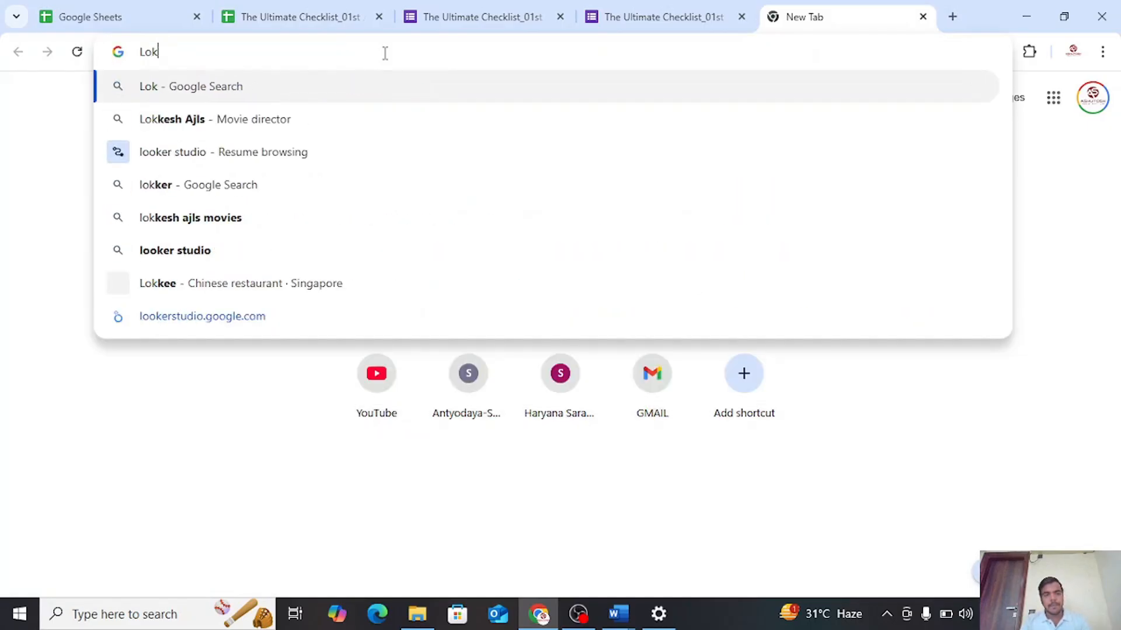
{"action": "key", "text": "BackSpace"}
{"action": "type", "text": "okerstud"}
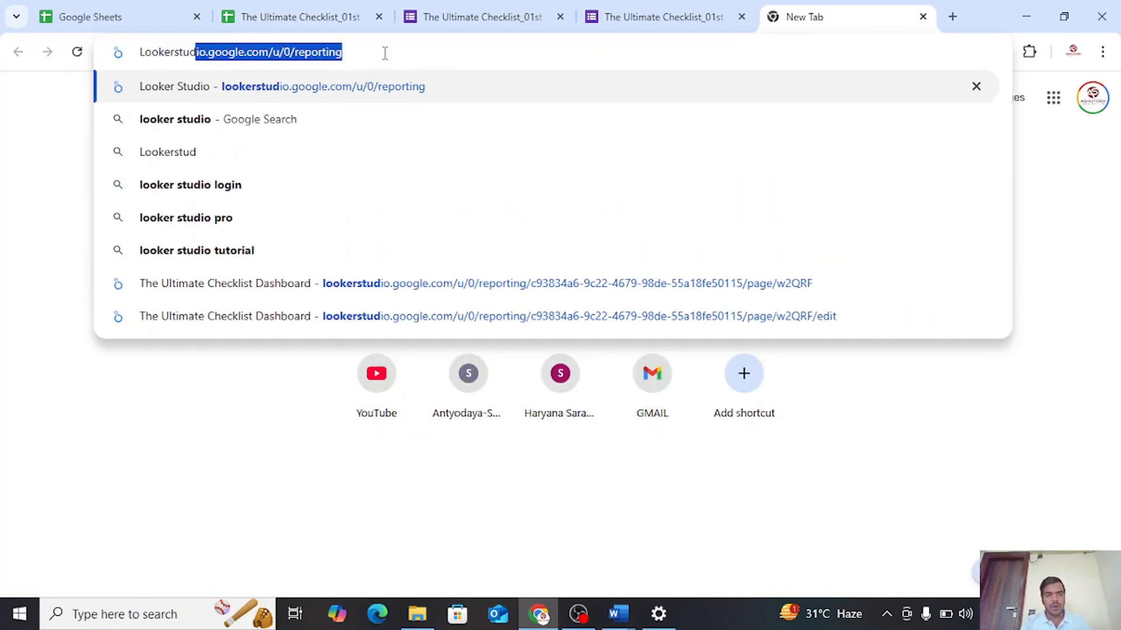
{"action": "type", "text": "io"}
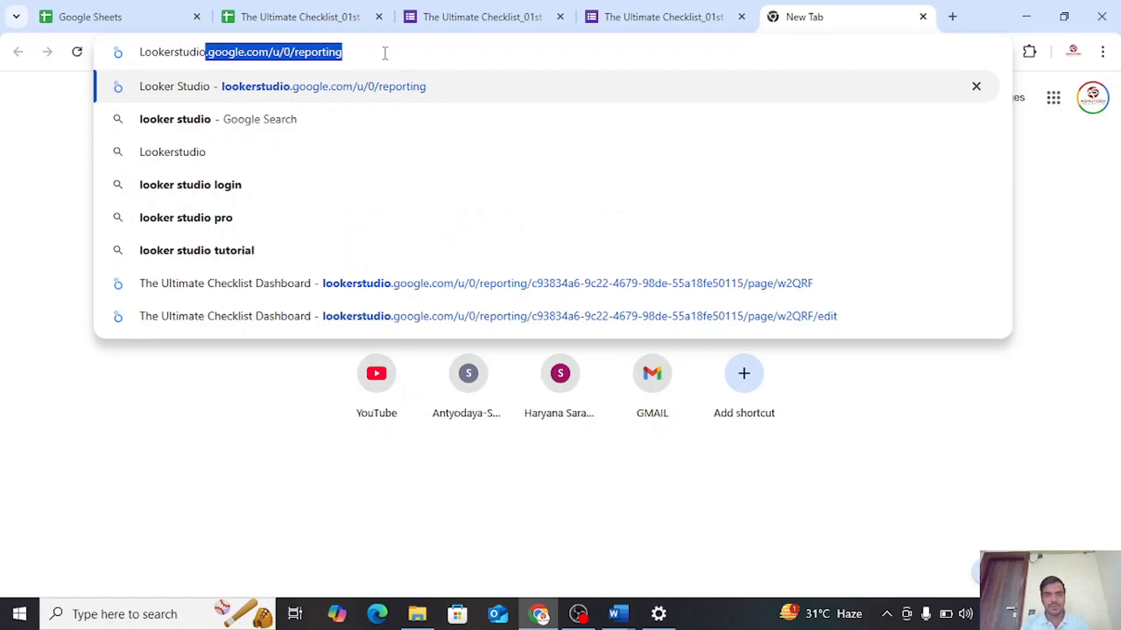
{"action": "key", "text": "Right"}
{"action": "type", "text": "============"}
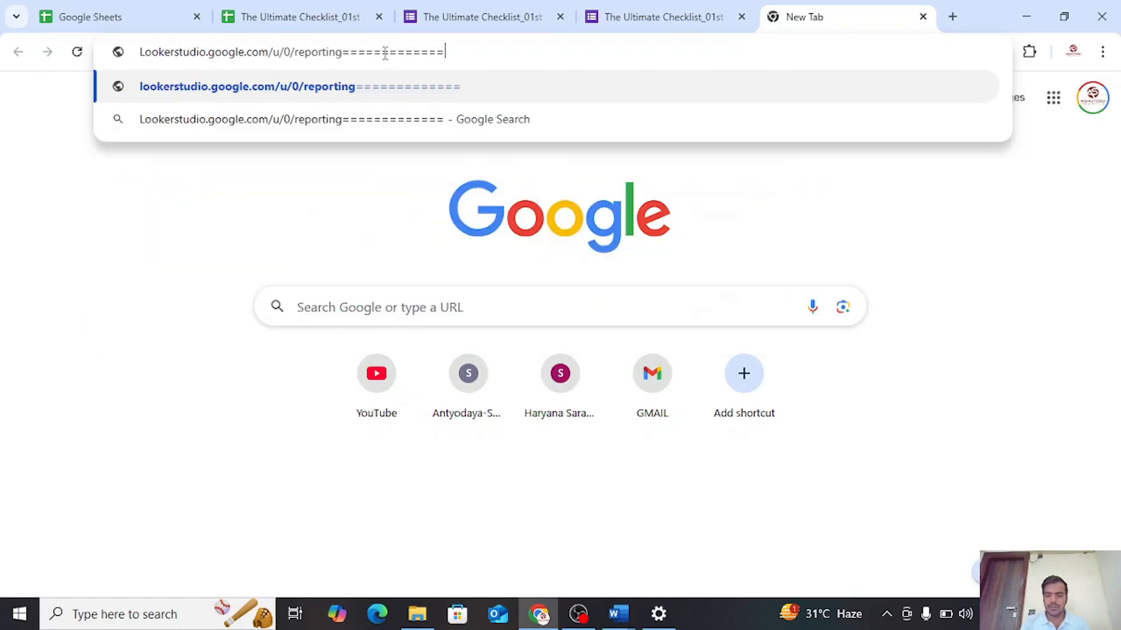
{"action": "key", "text": "BackSpace"}
{"action": "key", "text": "BackSpace"}
{"action": "key", "text": "BackSpace"}
{"action": "key", "text": "BackSpace"}
{"action": "key", "text": "BackSpace"}
{"action": "key", "text": "BackSpace"}
{"action": "key", "text": "BackSpace"}
{"action": "key", "text": "BackSpace"}
{"action": "key", "text": "BackSpace"}
{"action": "key", "text": "BackSpace"}
{"action": "key", "text": "BackSpace"}
{"action": "key", "text": "BackSpace"}
{"action": "key", "text": "BackSpace"}
{"action": "key", "text": "BackSpace"}
{"action": "key", "text": "BackSpace"}
{"action": "key", "text": "BackSpace"}
{"action": "key", "text": "BackSpace"}
{"action": "key", "text": "BackSpace"}
{"action": "key", "text": "BackSpace"}
{"action": "key", "text": "BackSpace"}
{"action": "key", "text": "BackSpace"}
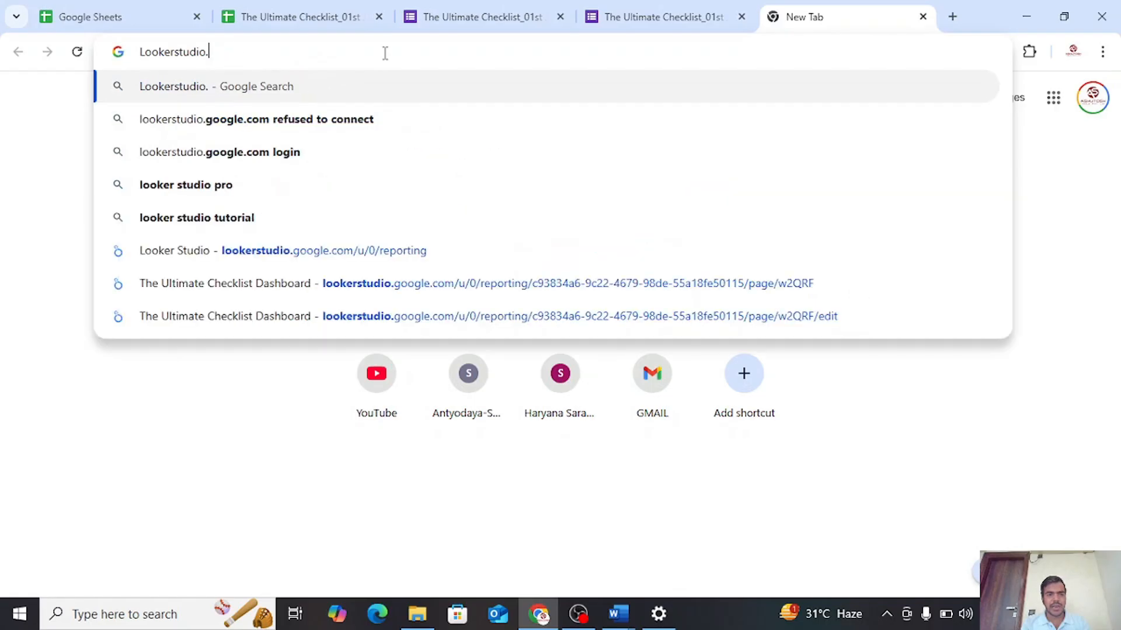
{"action": "key", "text": "Return"}
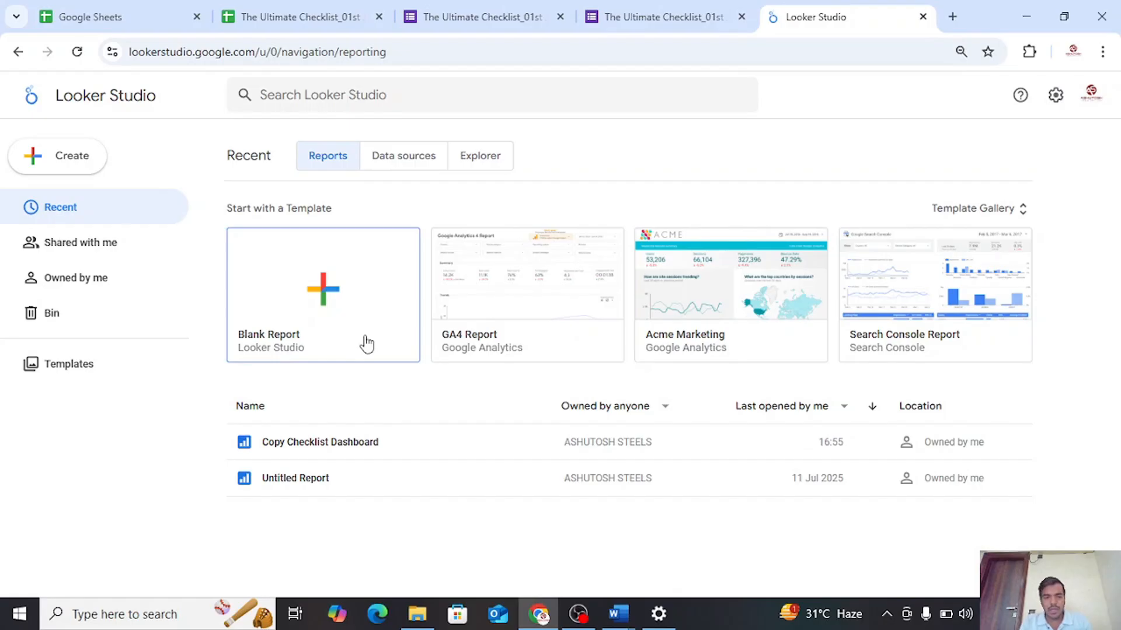
Create a blank Looker Studio report and choose Google Sheets as the connector for its data
{"action": "left_click", "coordinate": [307, 304]}
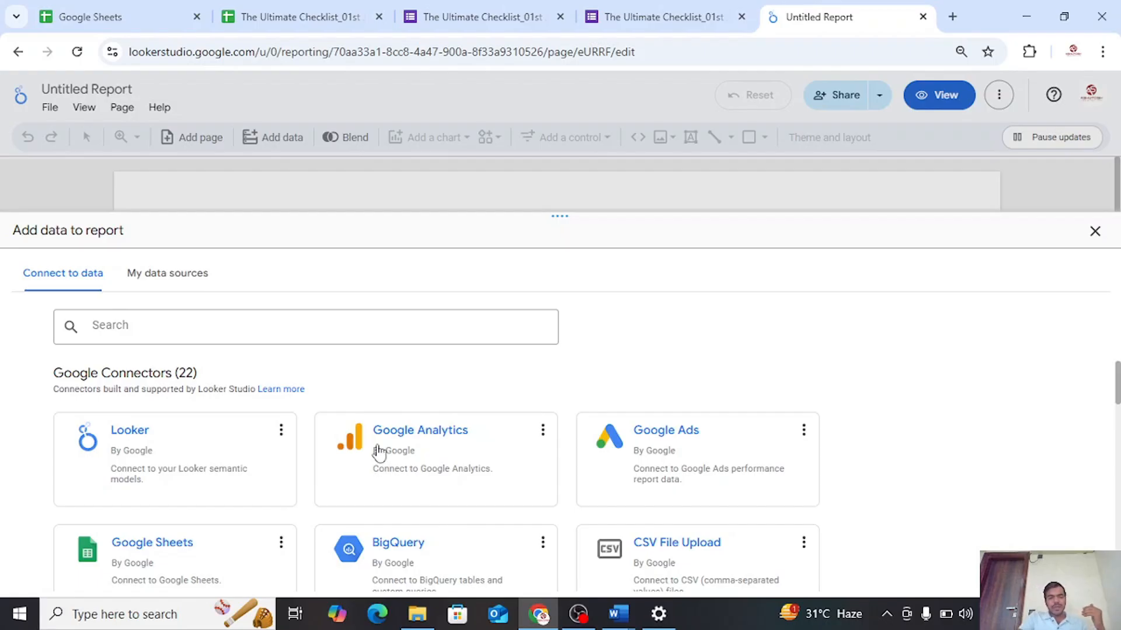
{"action": "scroll", "coordinate": [193, 518], "scroll_direction": "down", "scroll_amount": 2}
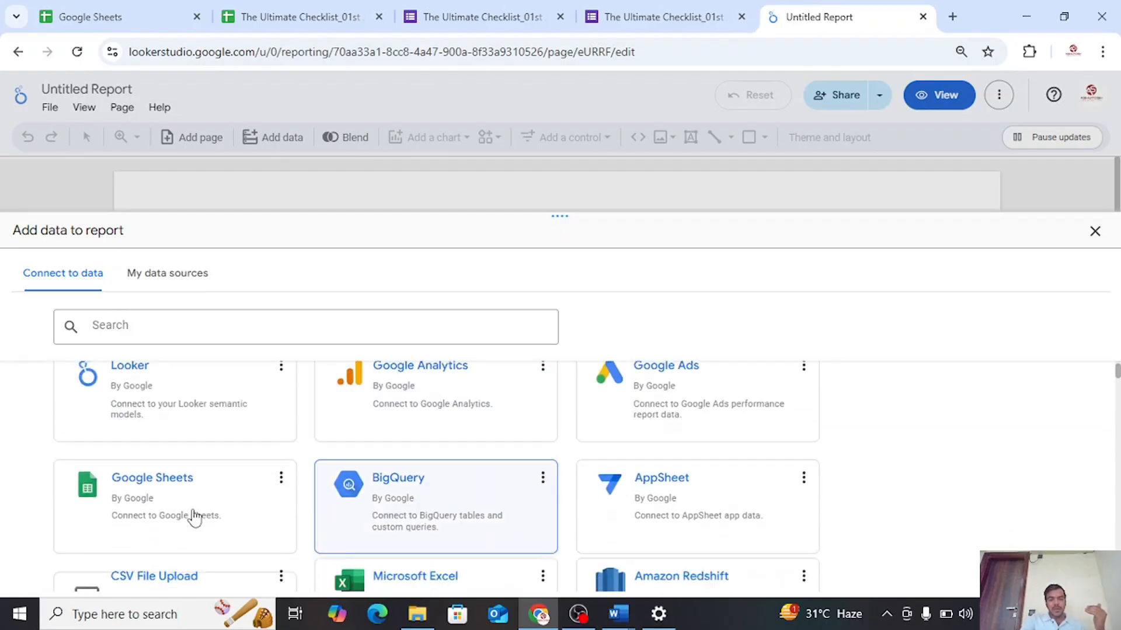
{"action": "scroll", "coordinate": [298, 400], "scroll_direction": "up", "scroll_amount": 2}
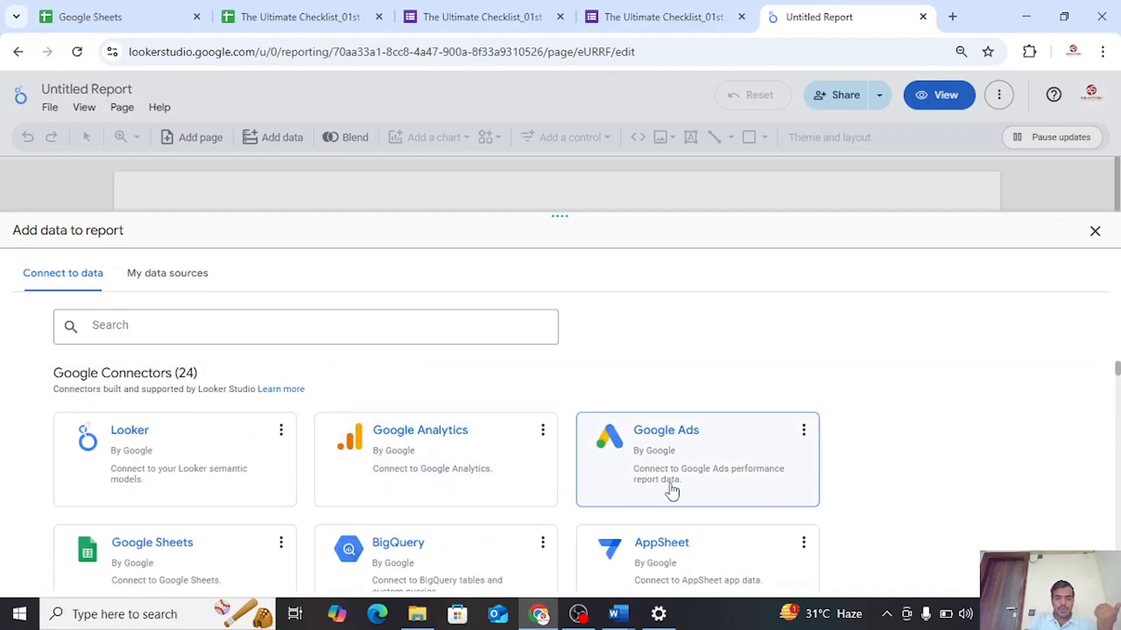
{"action": "scroll", "coordinate": [665, 495], "scroll_direction": "down", "scroll_amount": 4}
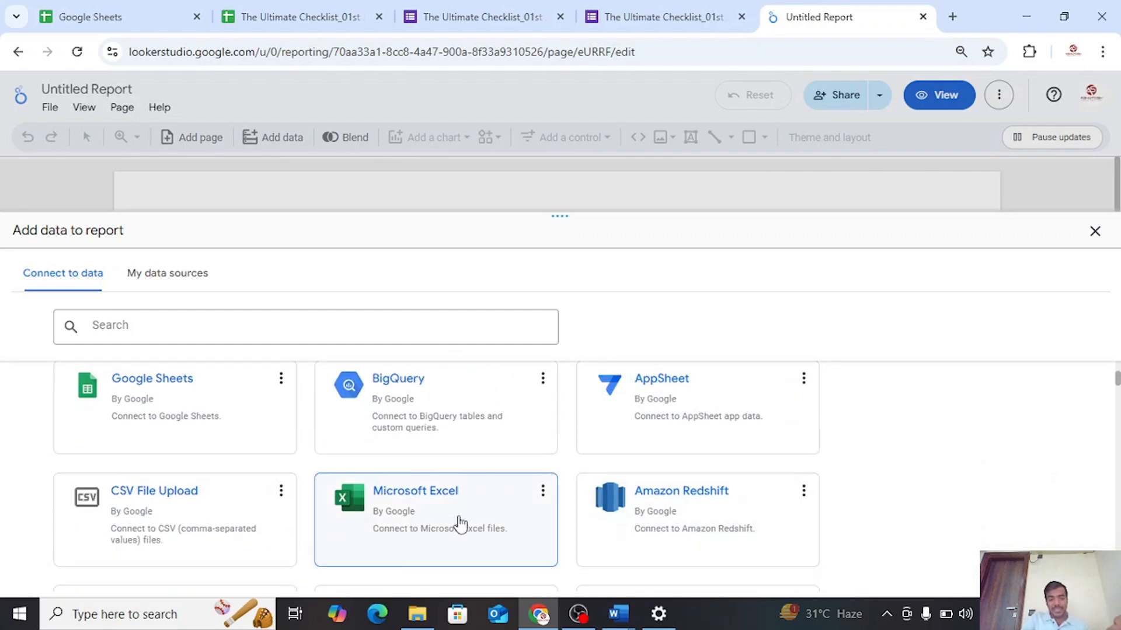
{"action": "scroll", "coordinate": [202, 512], "scroll_direction": "down", "scroll_amount": 4}
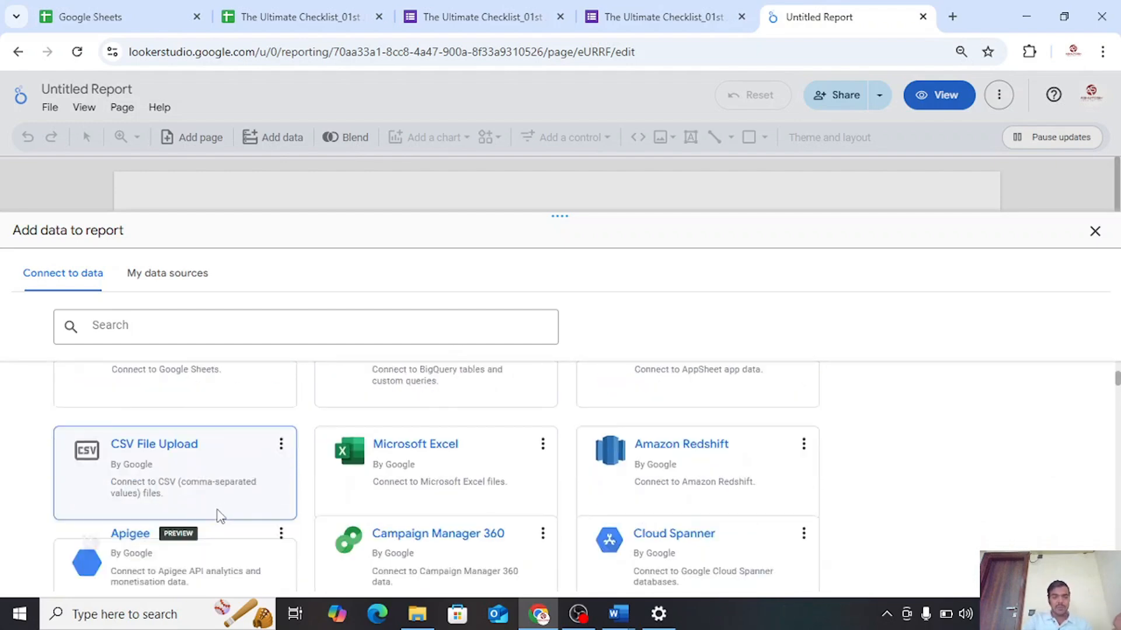
{"action": "scroll", "coordinate": [462, 516], "scroll_direction": "up", "scroll_amount": 8}
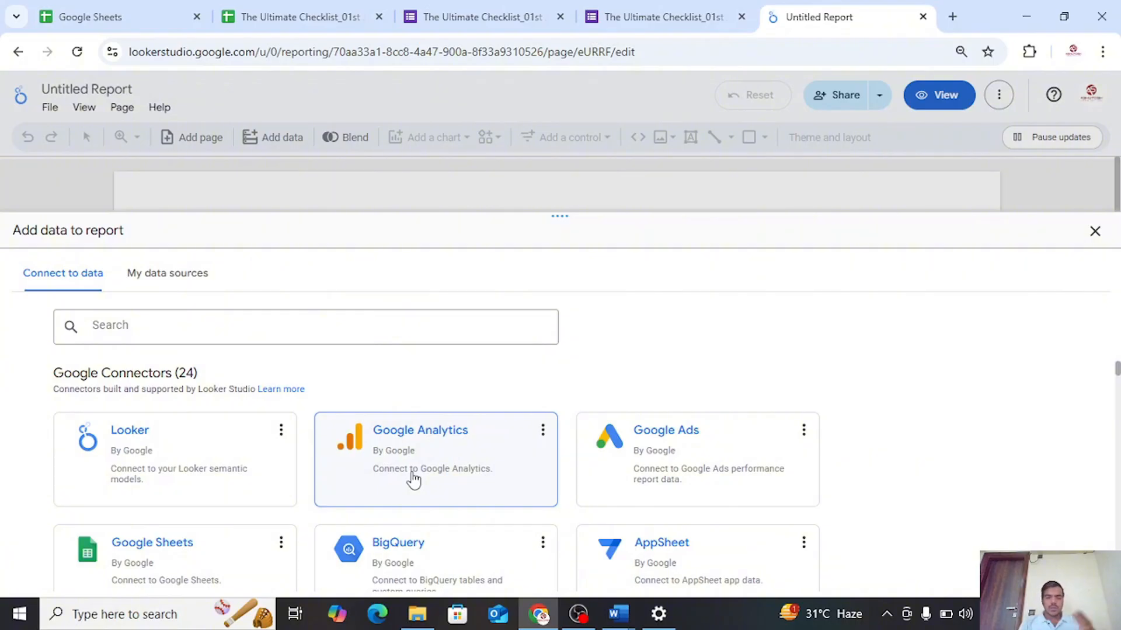
{"action": "left_click", "coordinate": [187, 564]}
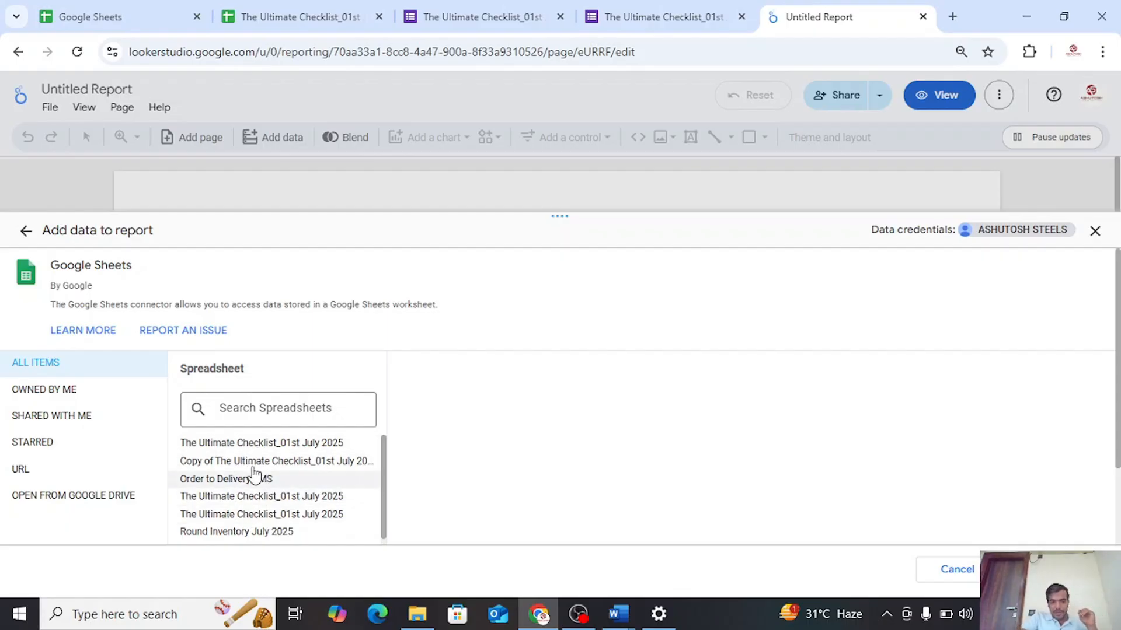
Look through the connector's spreadsheet list for The Ultimate Checklist_01st July 2025 and check the name against the open checklist file
{"action": "scroll", "coordinate": [279, 478], "scroll_direction": "down", "scroll_amount": 1}
{"action": "scroll", "coordinate": [279, 477], "scroll_direction": "down", "scroll_amount": 1}
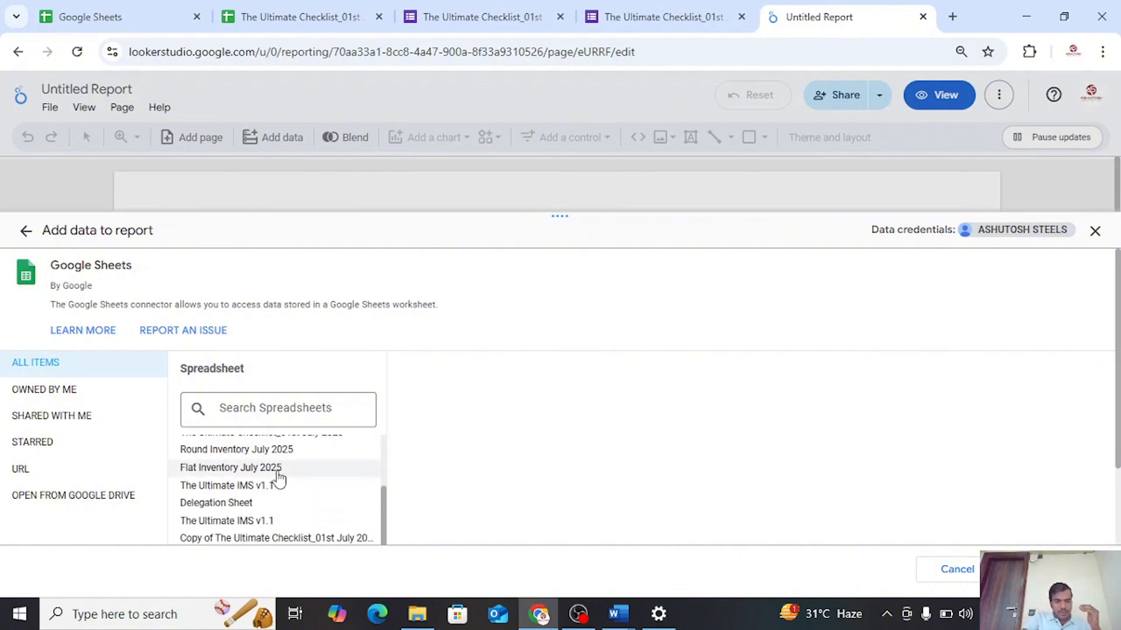
{"action": "scroll", "coordinate": [275, 476], "scroll_direction": "up", "scroll_amount": 2}
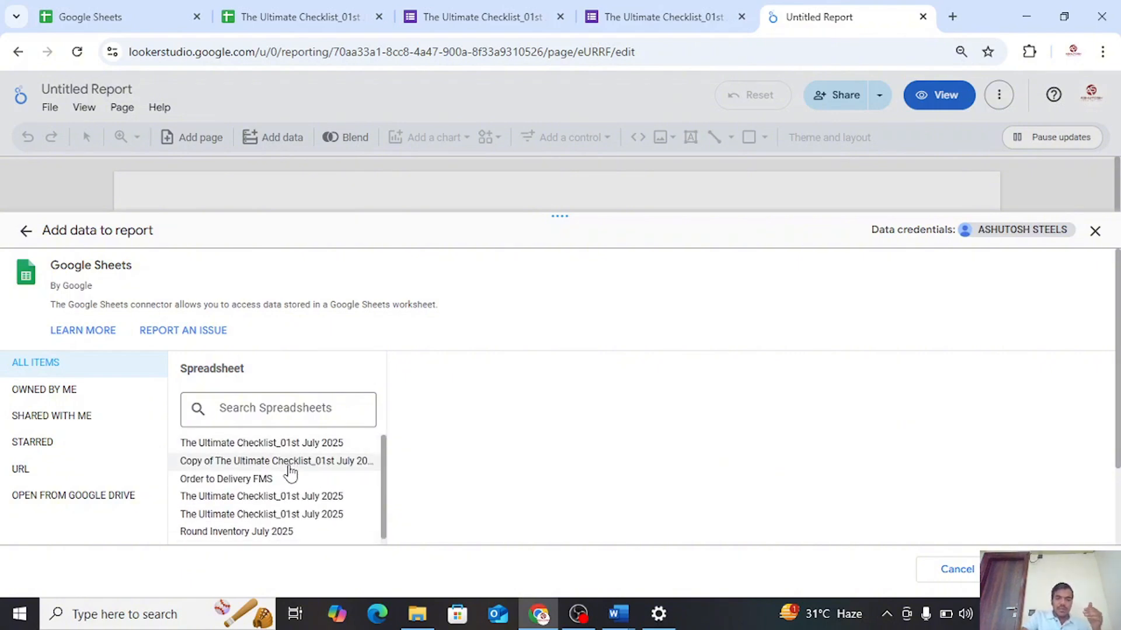
{"action": "scroll", "coordinate": [288, 469], "scroll_direction": "down", "scroll_amount": 2}
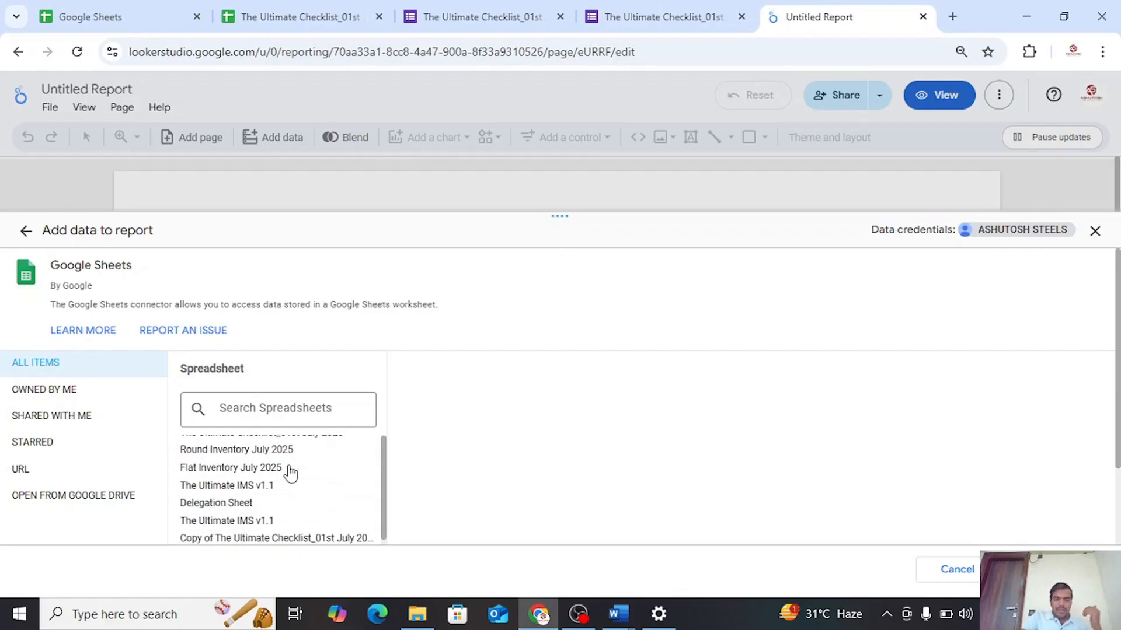
{"action": "scroll", "coordinate": [288, 469], "scroll_direction": "up", "scroll_amount": 2}
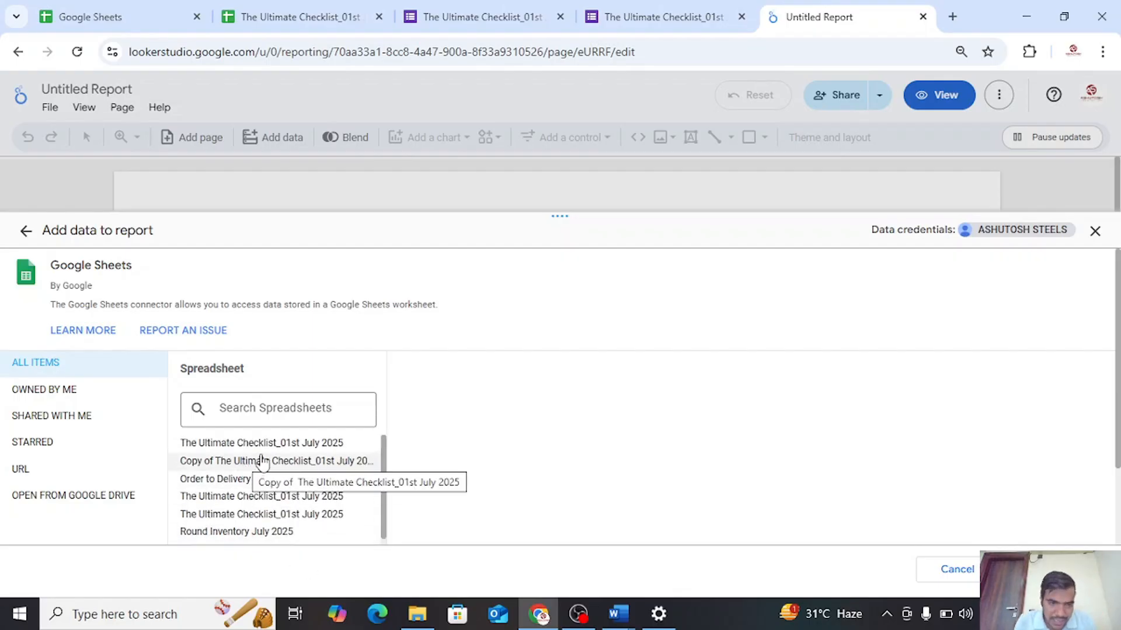
{"action": "left_click", "coordinate": [278, 14]}
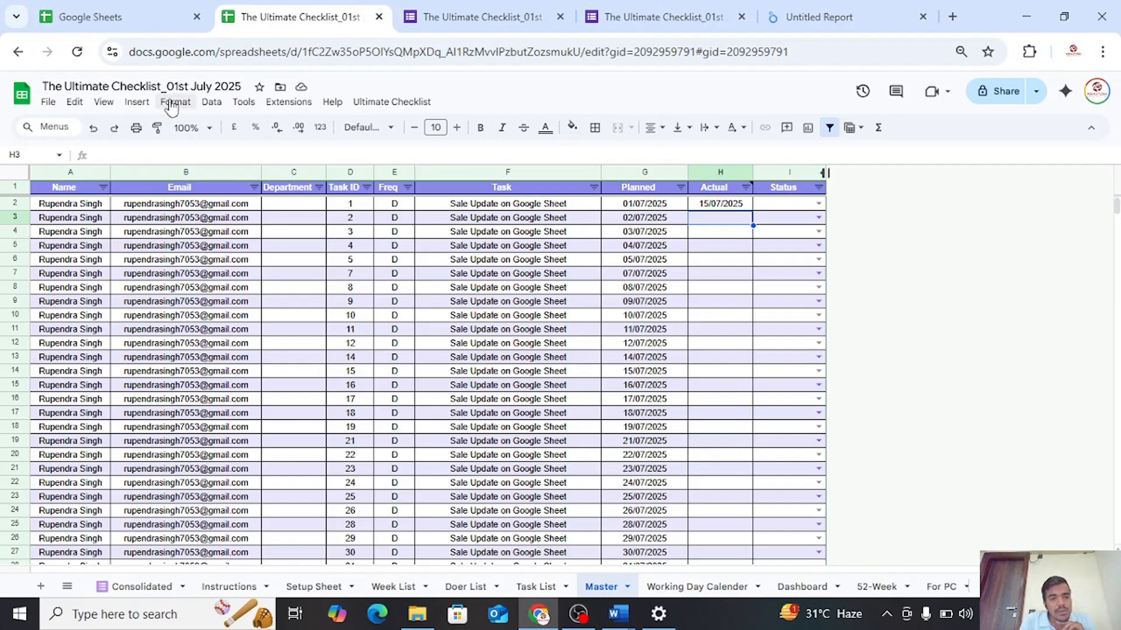
{"action": "left_click", "coordinate": [801, 11]}
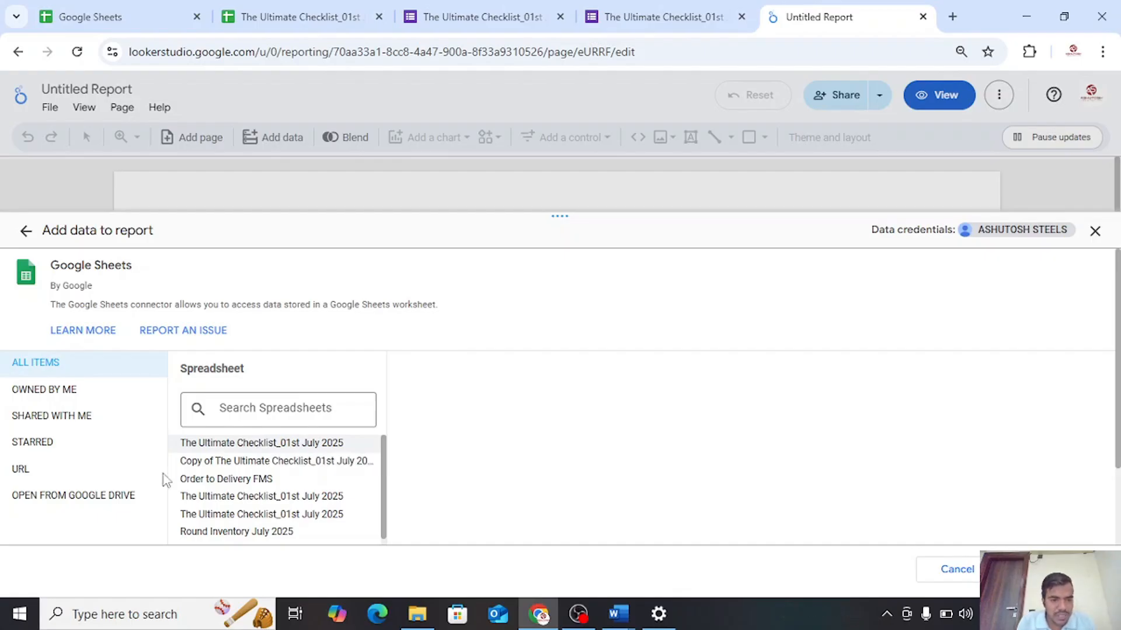
Locate the checklist by pasting its spreadsheet URL into the Google Sheets connector and look through the worksheets it offers
{"action": "left_click", "coordinate": [54, 472]}
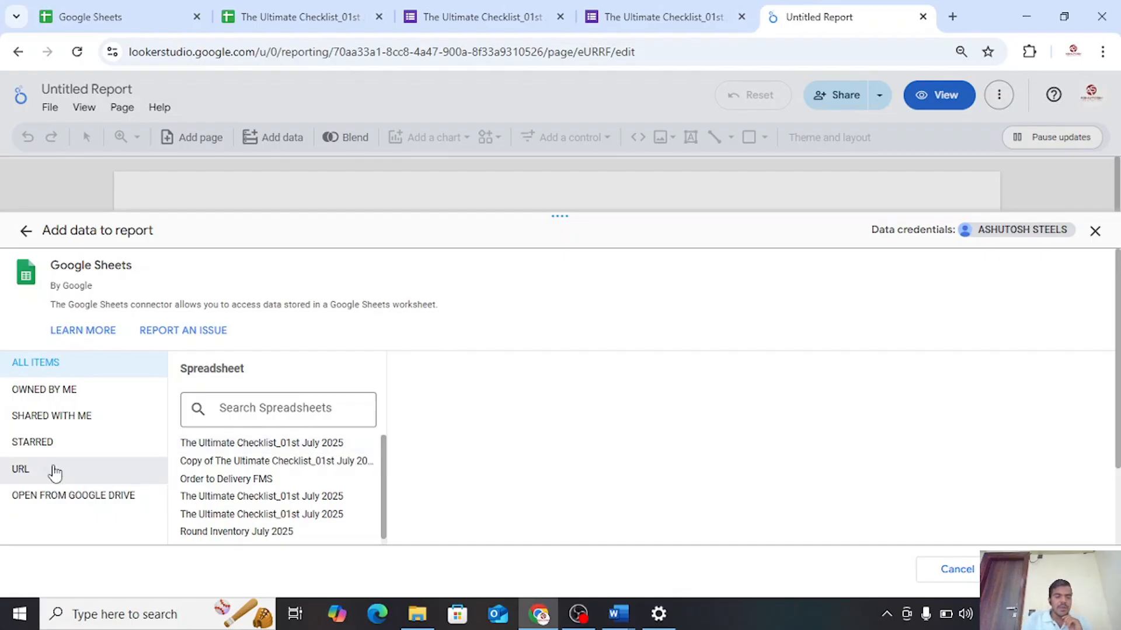
{"action": "left_click", "coordinate": [258, 9]}
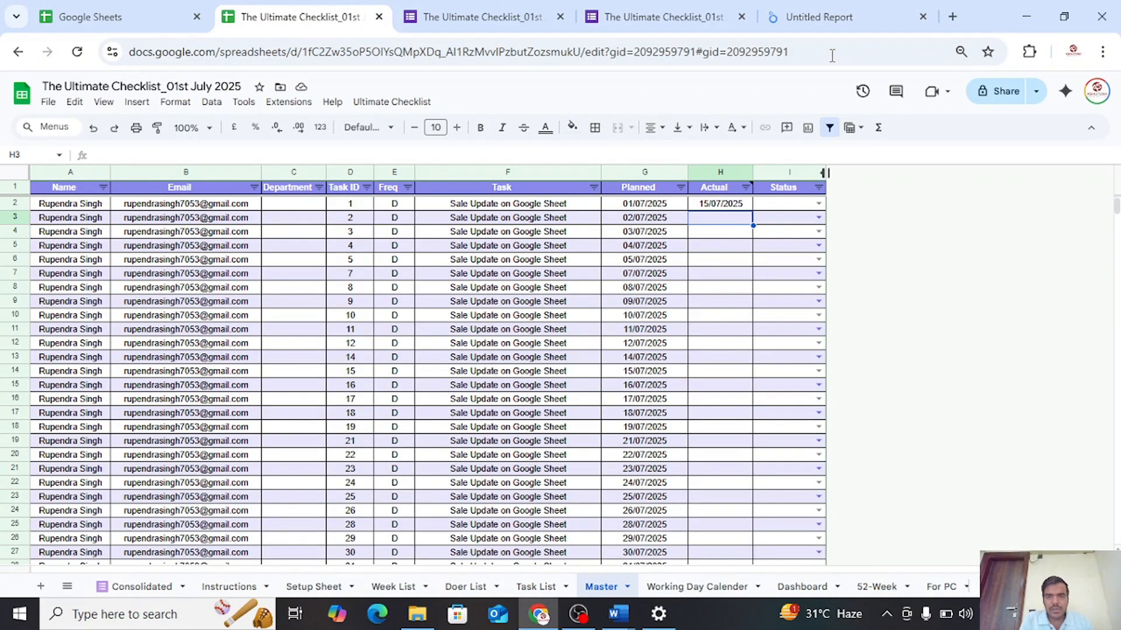
{"action": "left_click", "coordinate": [823, 26]}
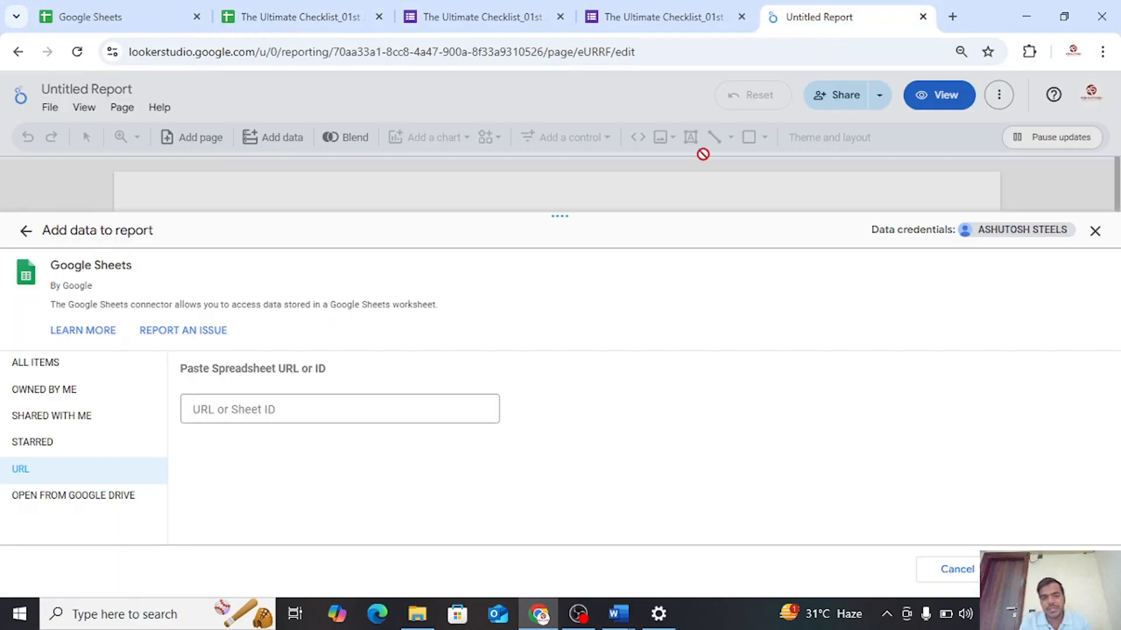
{"action": "left_click", "coordinate": [258, 12]}
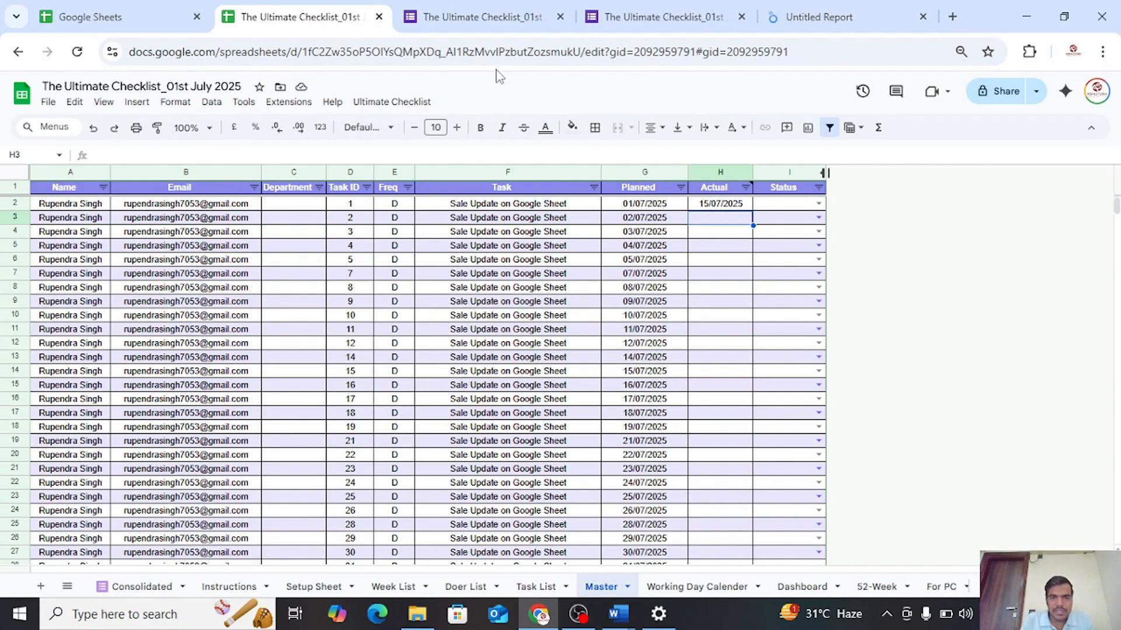
{"action": "left_click", "coordinate": [810, 54]}
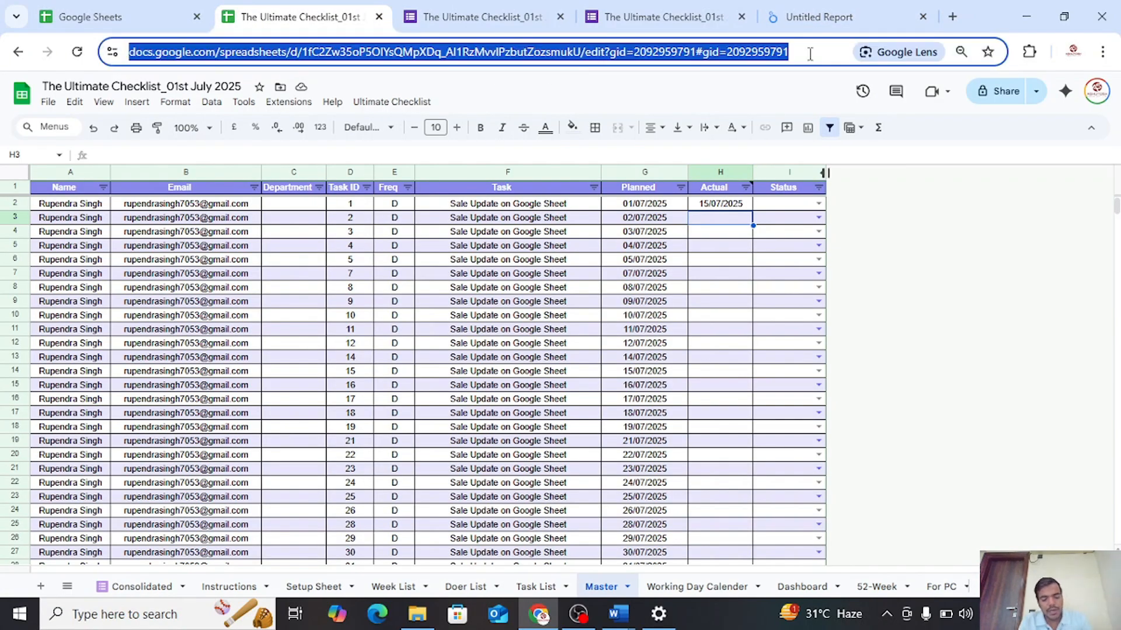
{"action": "left_click", "coordinate": [817, 16]}
{"action": "left_click", "coordinate": [277, 407]}
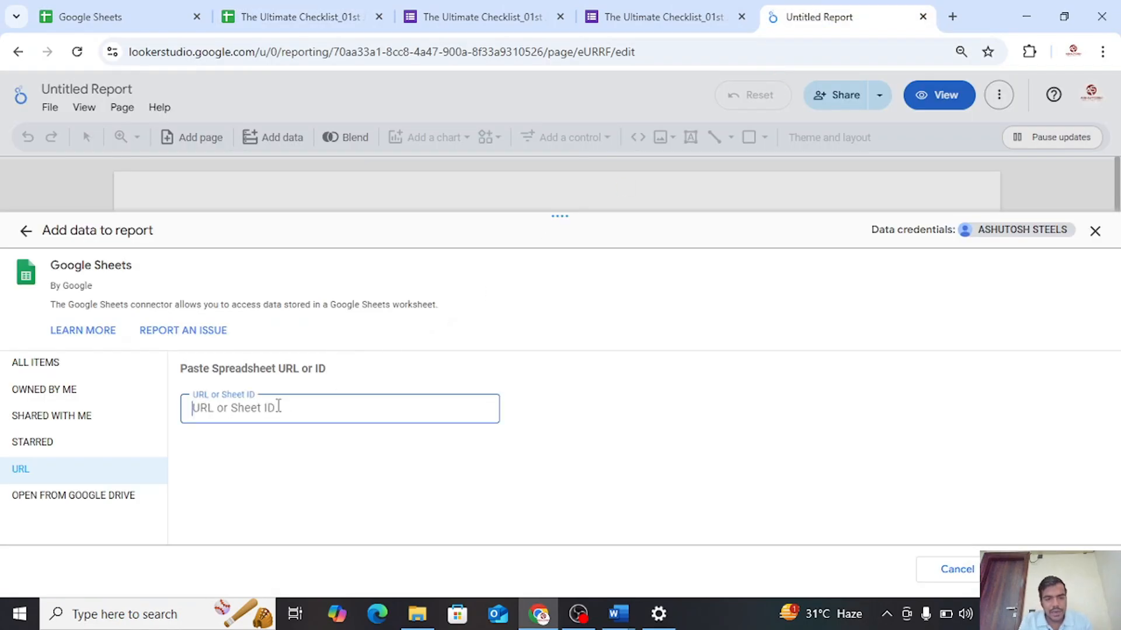
{"action": "key", "text": "ctrl+v"}
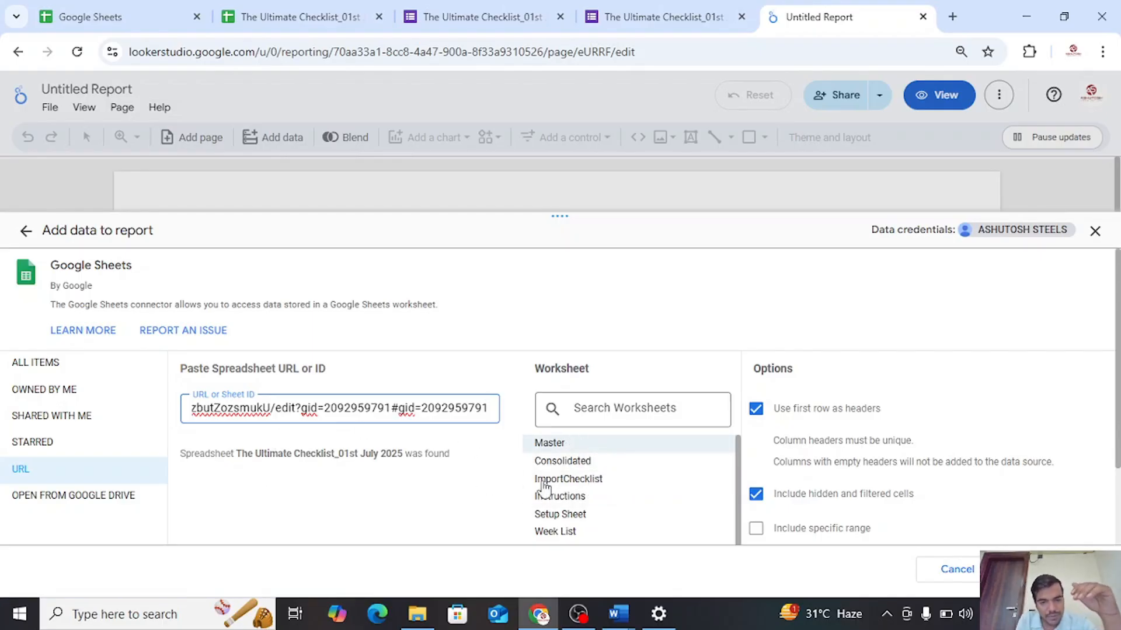
{"action": "scroll", "coordinate": [608, 513], "scroll_direction": "down", "scroll_amount": 2}
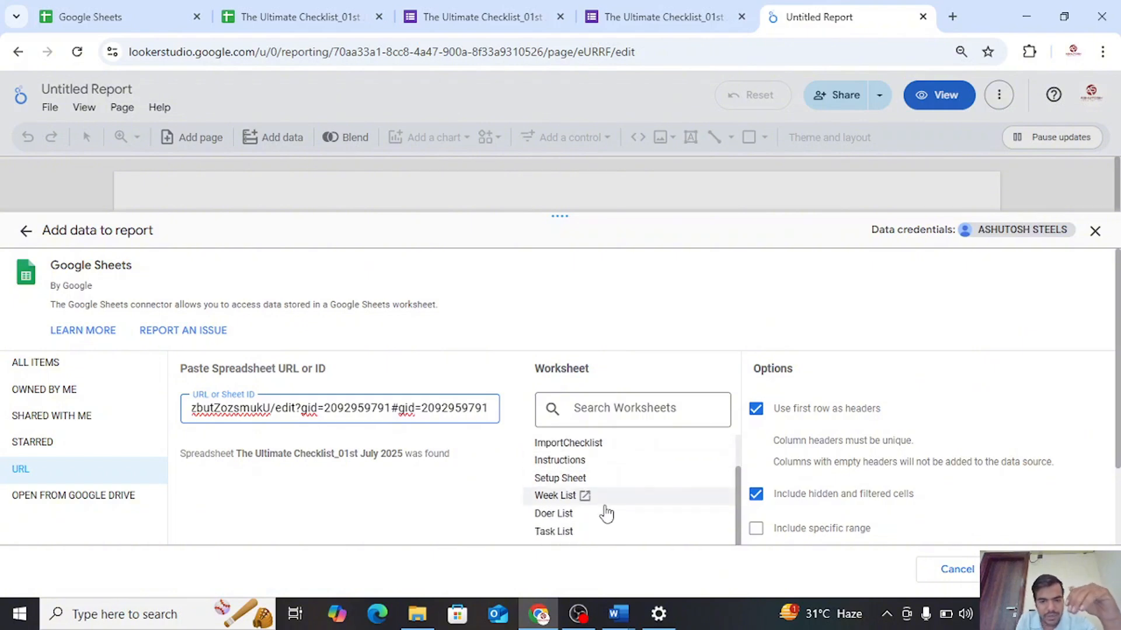
{"action": "scroll", "coordinate": [573, 493], "scroll_direction": "up", "scroll_amount": 2}
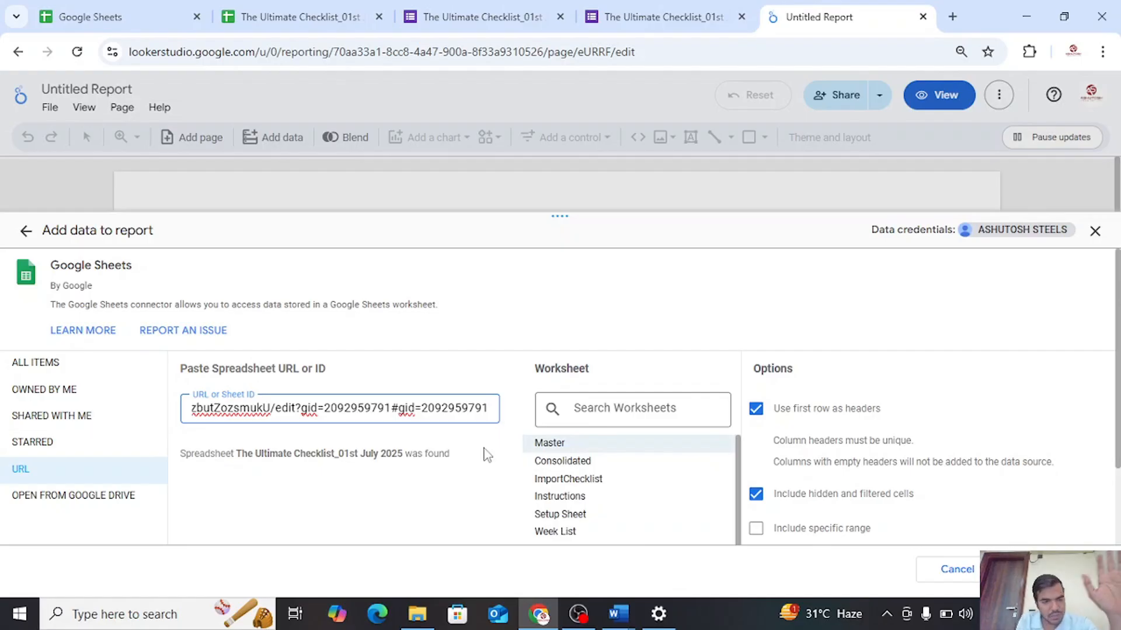
Select The Ultimate Checklist_01st July 2025 from all items and add its Master worksheet to the report as data
{"action": "left_click", "coordinate": [51, 369]}
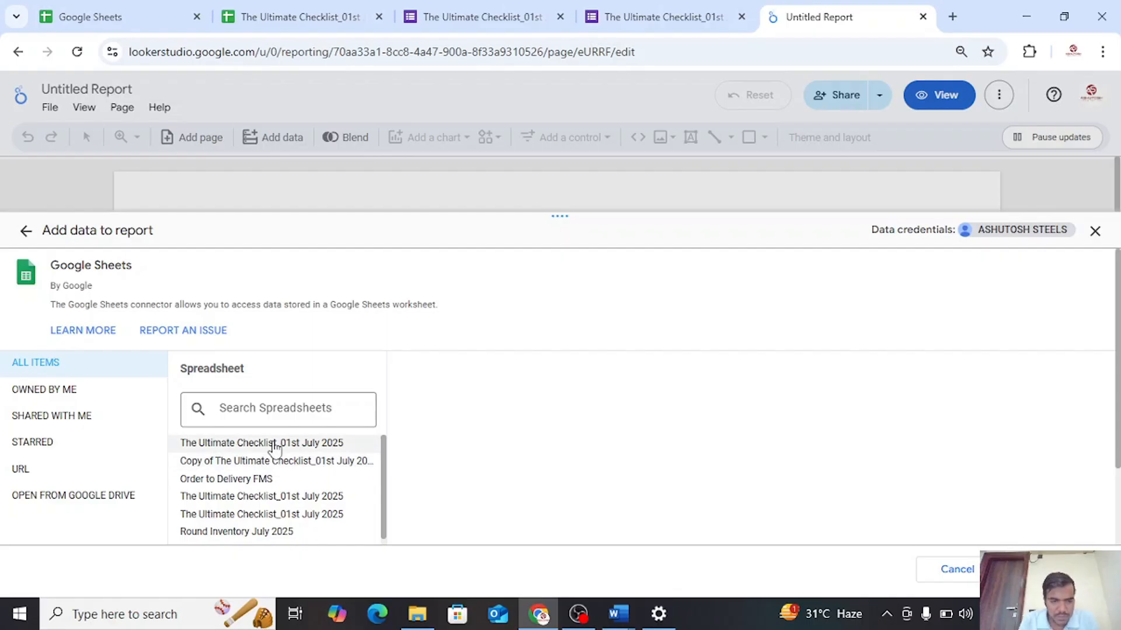
{"action": "left_click", "coordinate": [274, 443]}
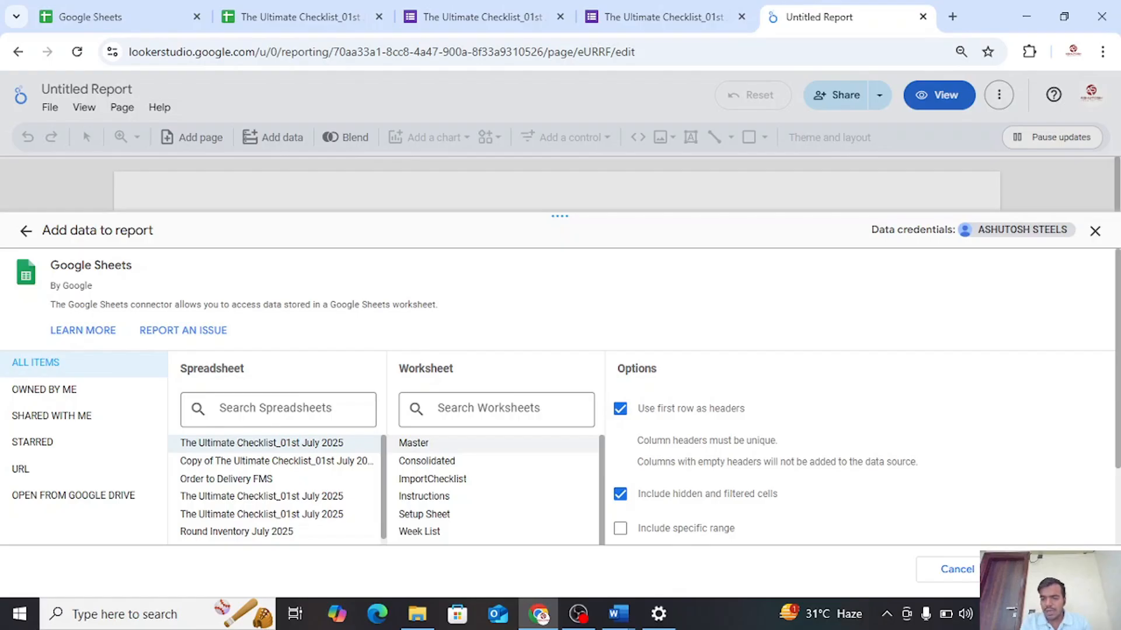
{"action": "left_click", "coordinate": [1056, 569]}
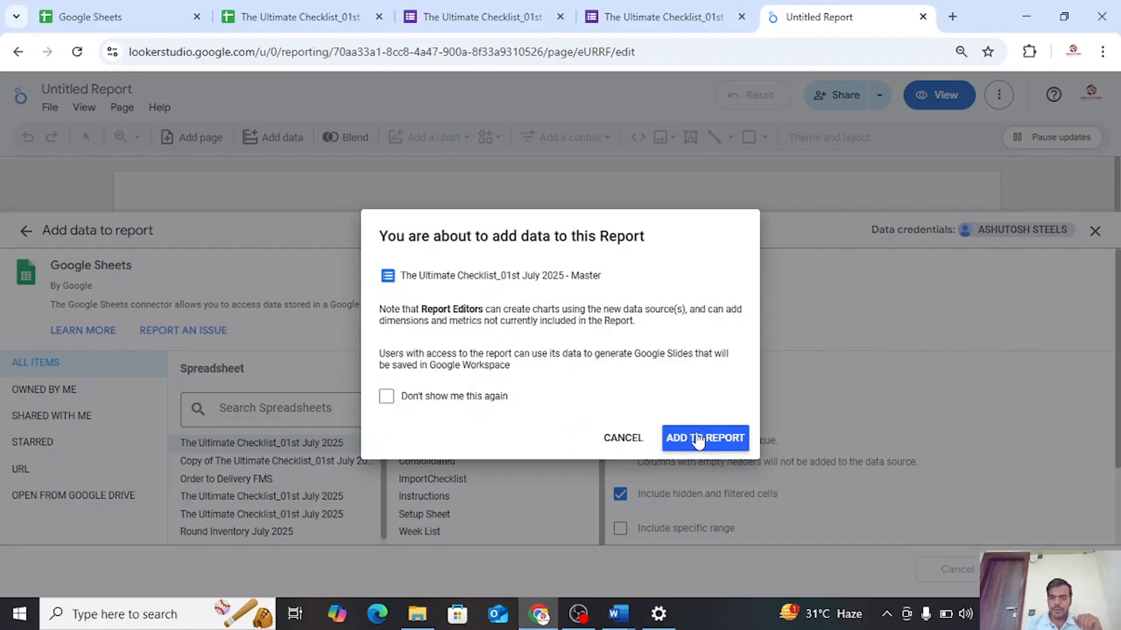
{"action": "left_click", "coordinate": [698, 442]}
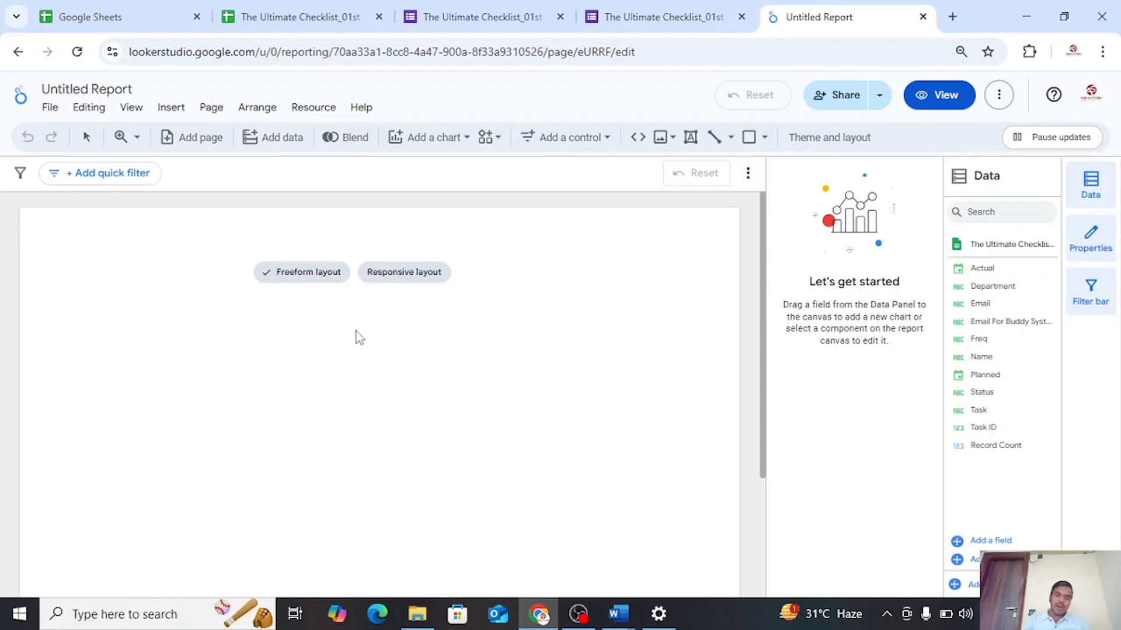
Compare the freeform and responsive layout previews and set the report to the responsive layout
{"action": "mouse_move", "coordinate": [297, 275]}
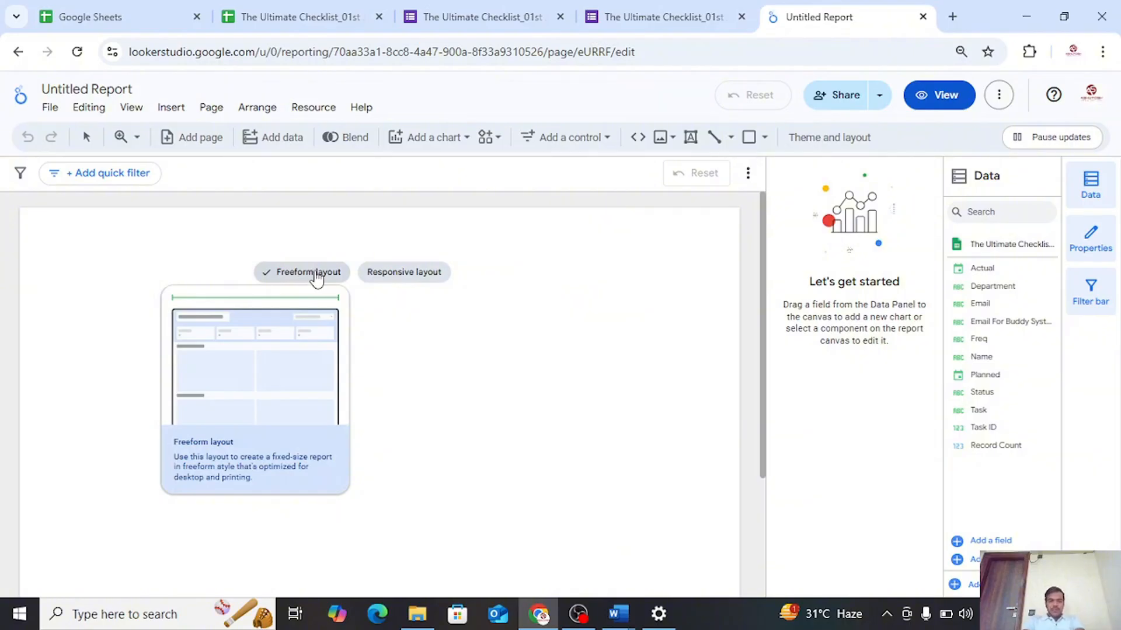
{"action": "mouse_move", "coordinate": [403, 280]}
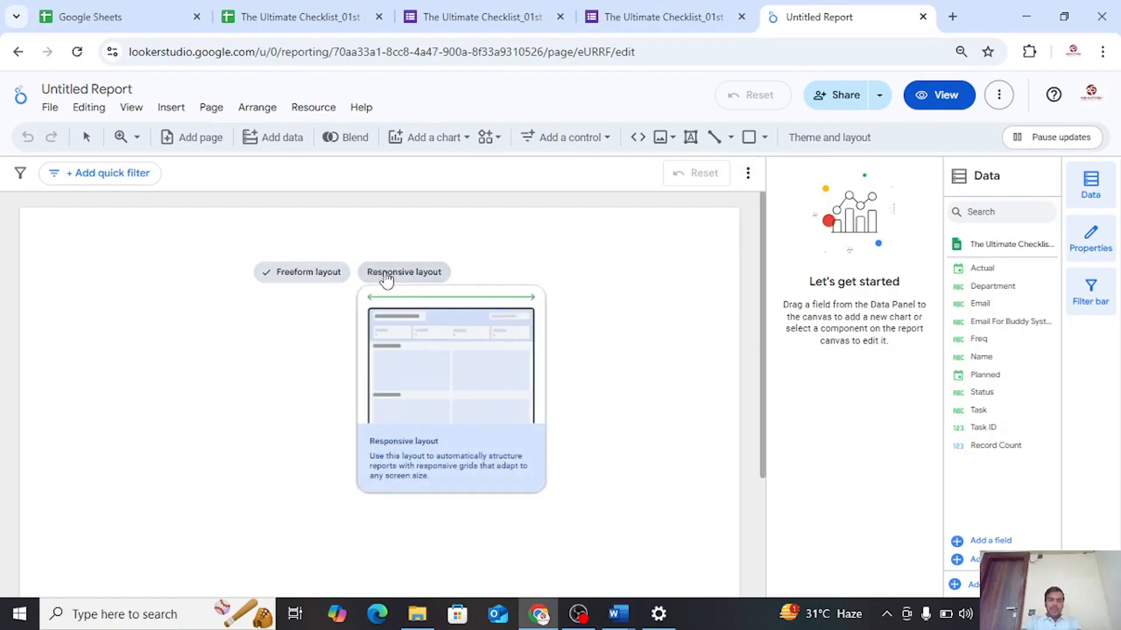
{"action": "left_click", "coordinate": [432, 278]}
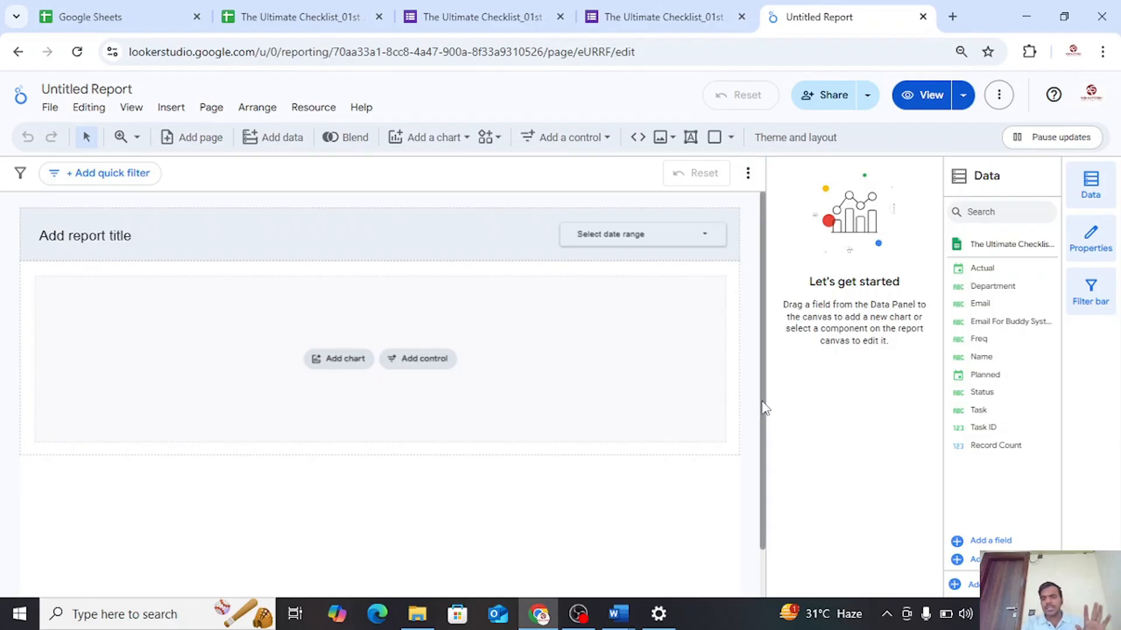
Insert a plain table chart in the empty section below the report header and widen it to the section's full width
{"action": "left_click_drag", "start_coordinate": [764, 403], "coordinate": [760, 351]}
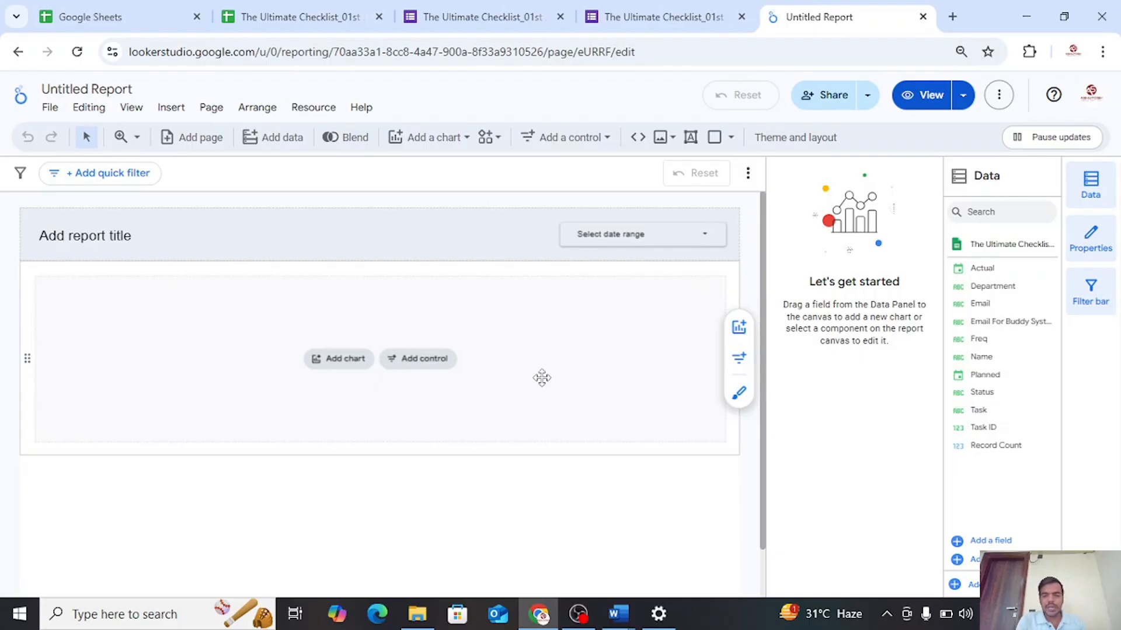
{"action": "left_click", "coordinate": [344, 362]}
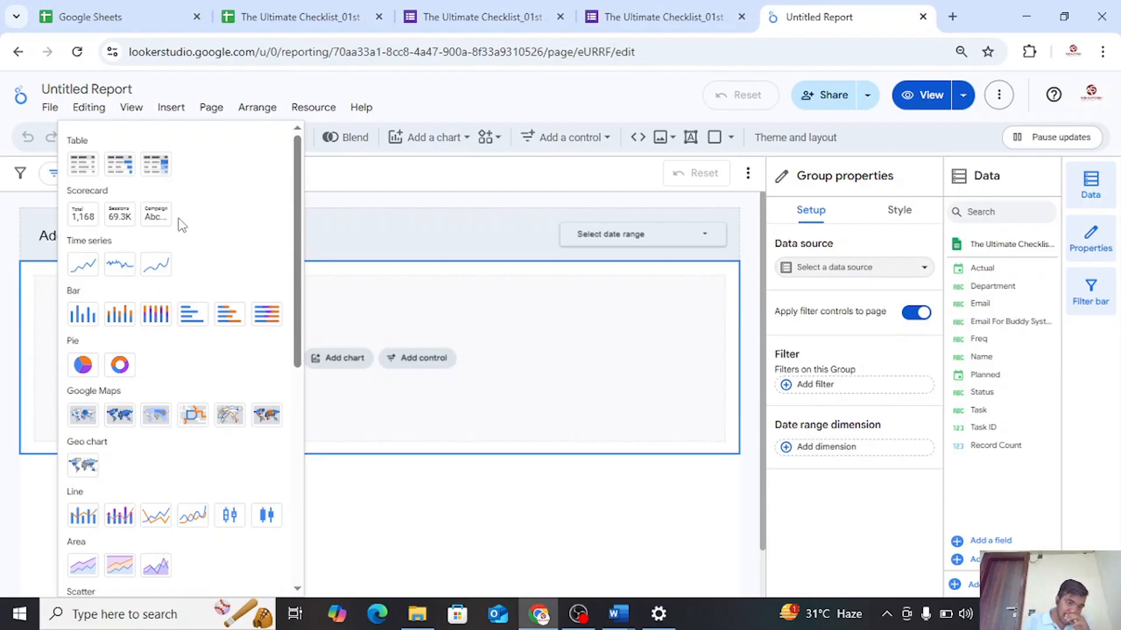
{"action": "scroll", "coordinate": [225, 344], "scroll_direction": "down", "scroll_amount": 3}
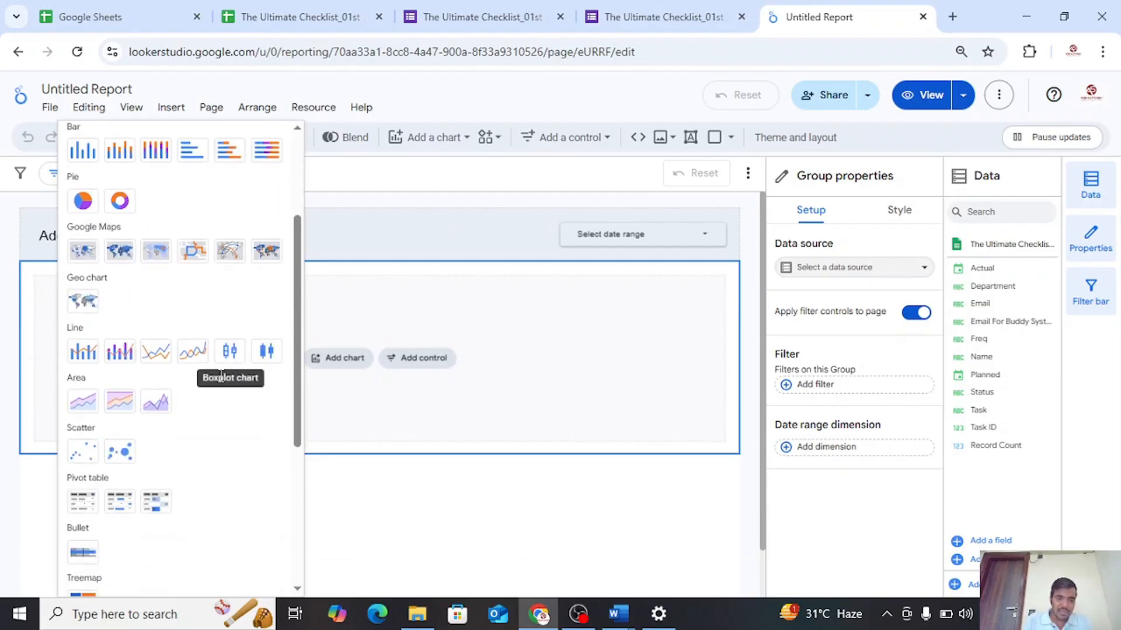
{"action": "scroll", "coordinate": [227, 481], "scroll_direction": "down", "scroll_amount": 3}
{"action": "scroll", "coordinate": [227, 484], "scroll_direction": "up", "scroll_amount": 5}
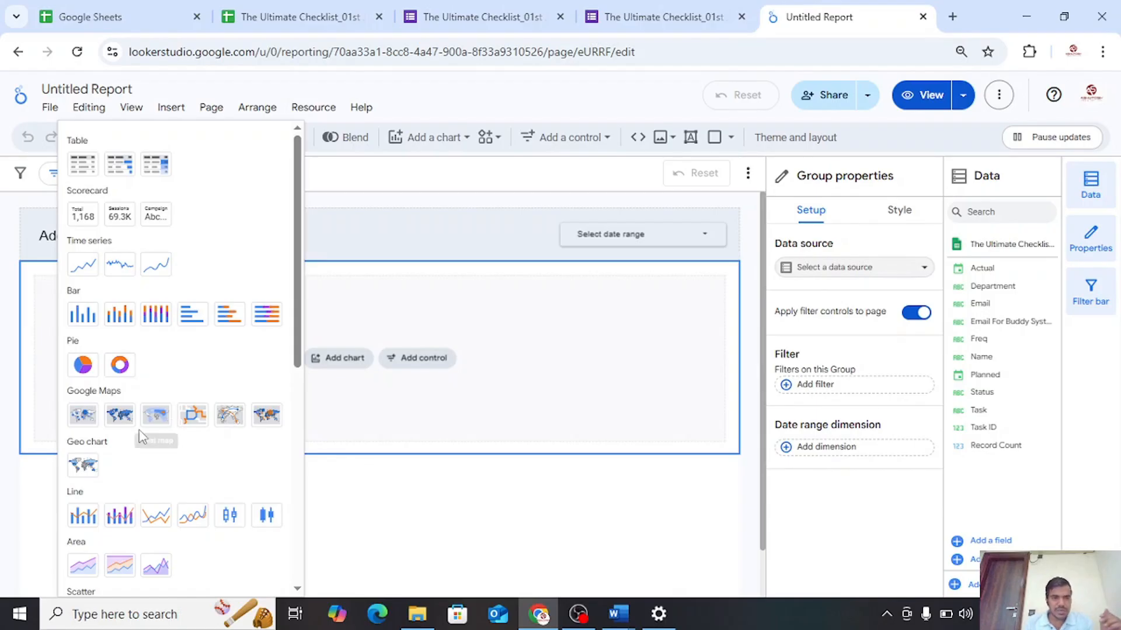
{"action": "left_click", "coordinate": [82, 165]}
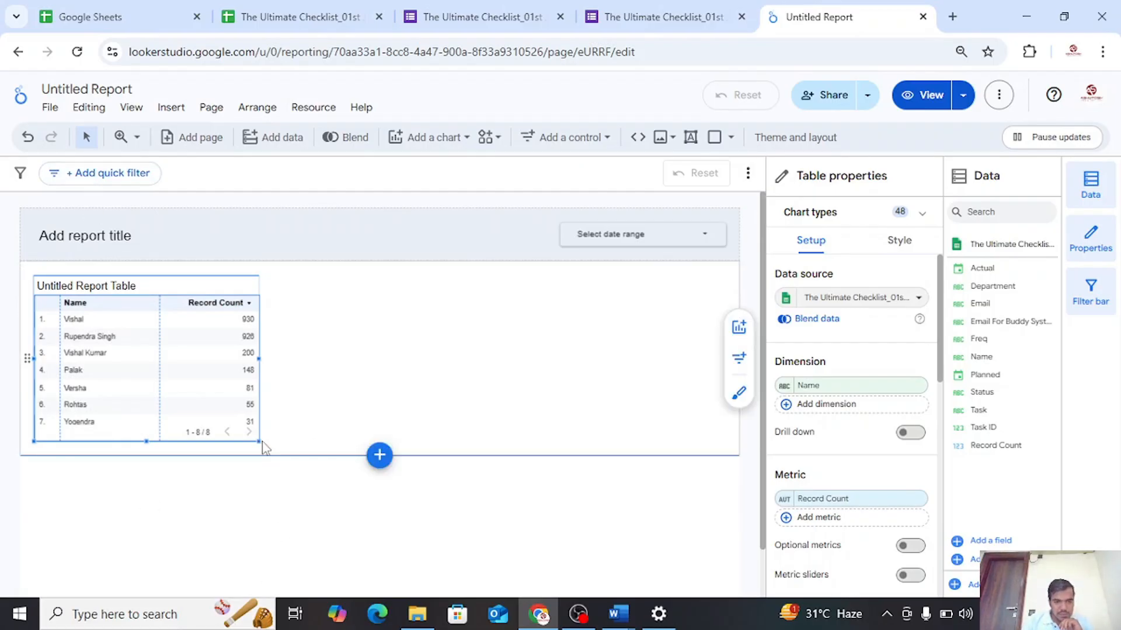
{"action": "left_click_drag", "start_coordinate": [261, 443], "coordinate": [718, 447]}
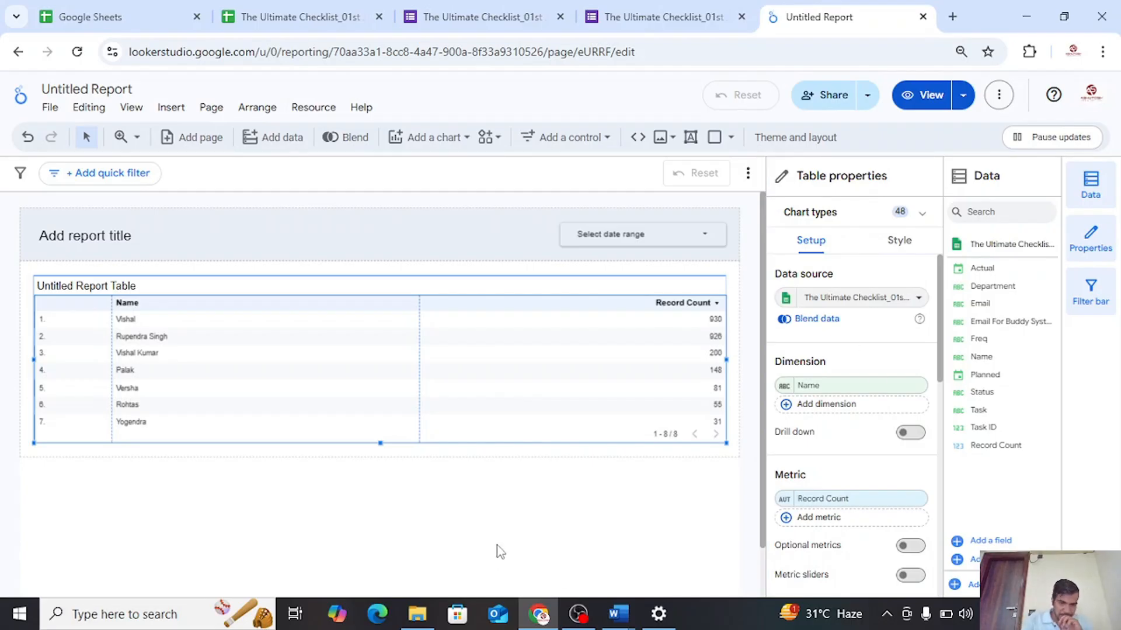
{"action": "left_click", "coordinate": [457, 540]}
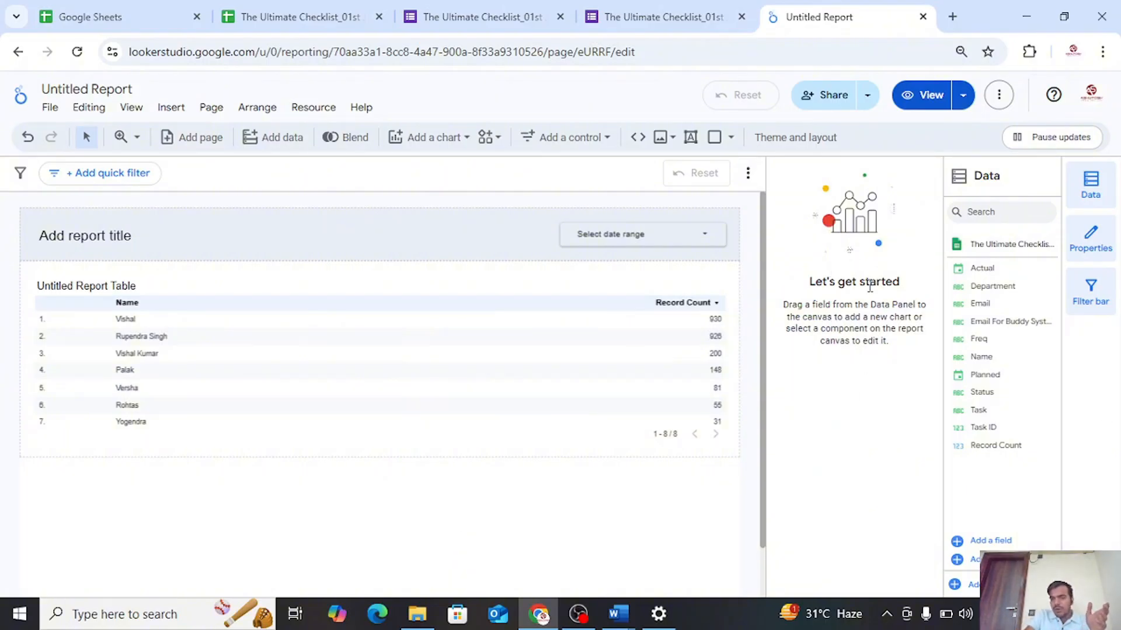
Look through the table's setup properties, from data source, dimension and metric to filter, sort and chart interactions
{"action": "left_click", "coordinate": [538, 348]}
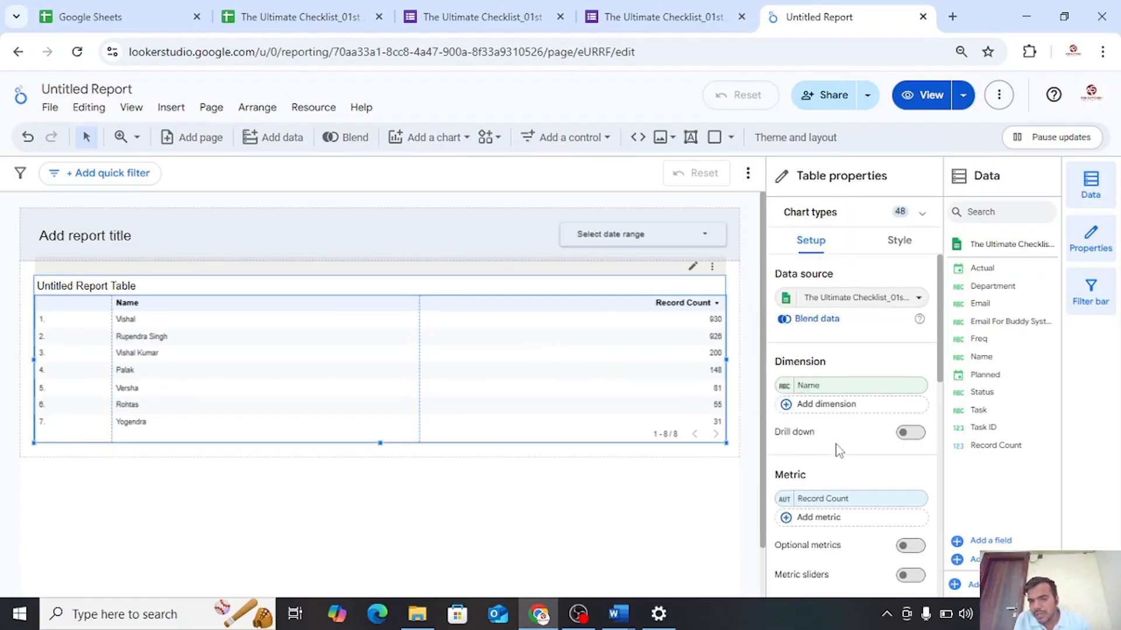
{"action": "scroll", "coordinate": [840, 448], "scroll_direction": "down", "scroll_amount": 2}
{"action": "scroll", "coordinate": [817, 350], "scroll_direction": "up", "scroll_amount": 2}
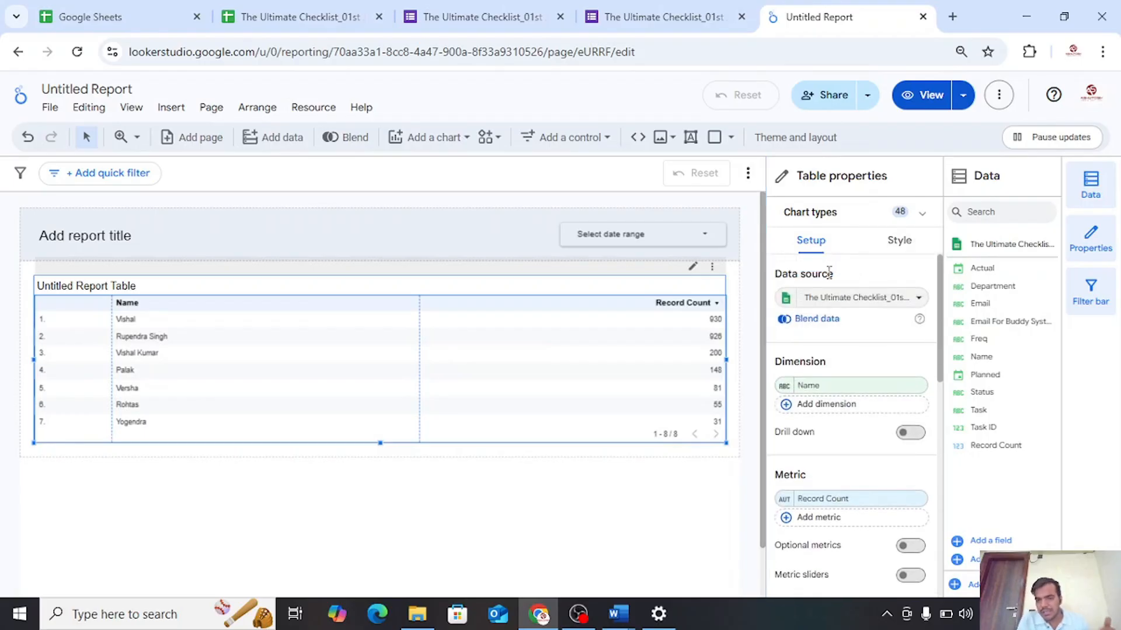
{"action": "scroll", "coordinate": [825, 362], "scroll_direction": "down", "scroll_amount": 5}
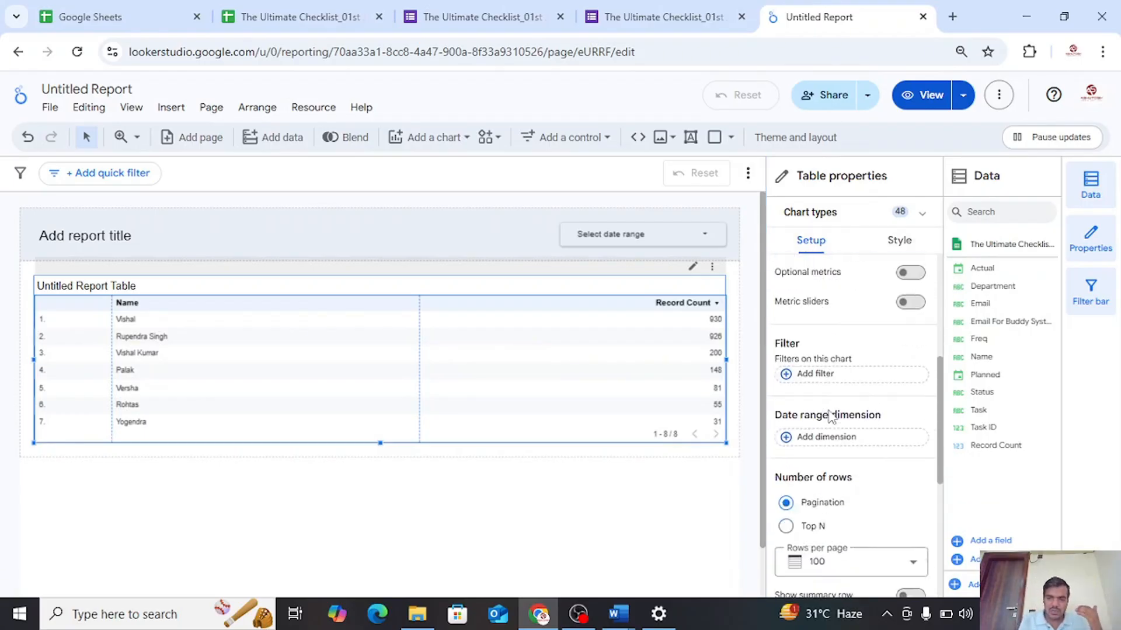
{"action": "scroll", "coordinate": [832, 417], "scroll_direction": "down", "scroll_amount": 1}
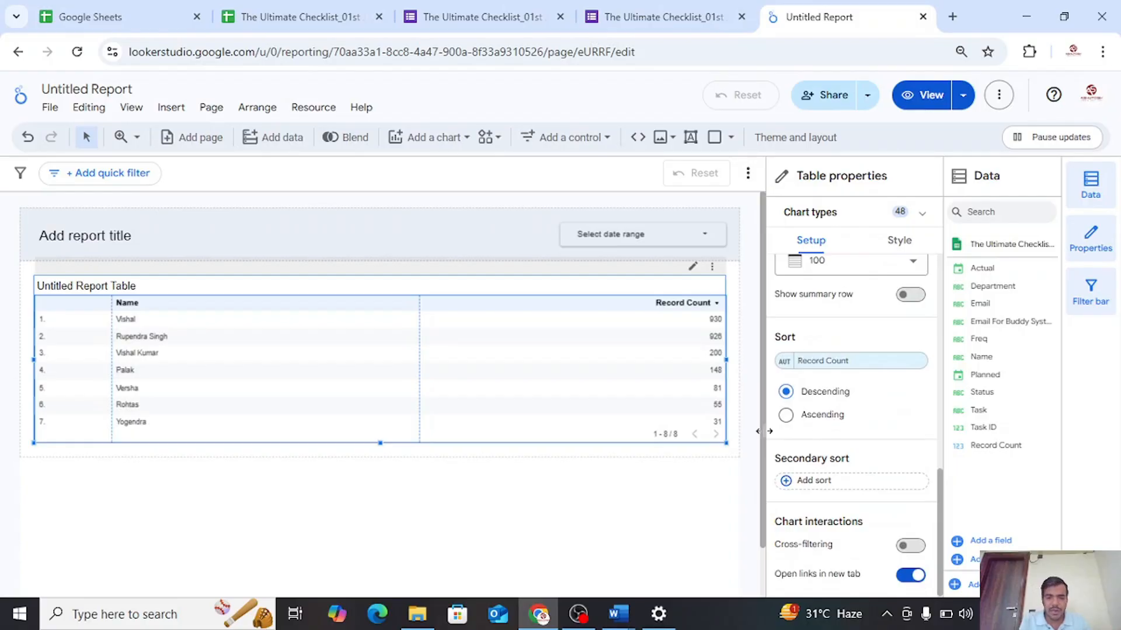
{"action": "scroll", "coordinate": [857, 428], "scroll_direction": "up", "scroll_amount": 9}
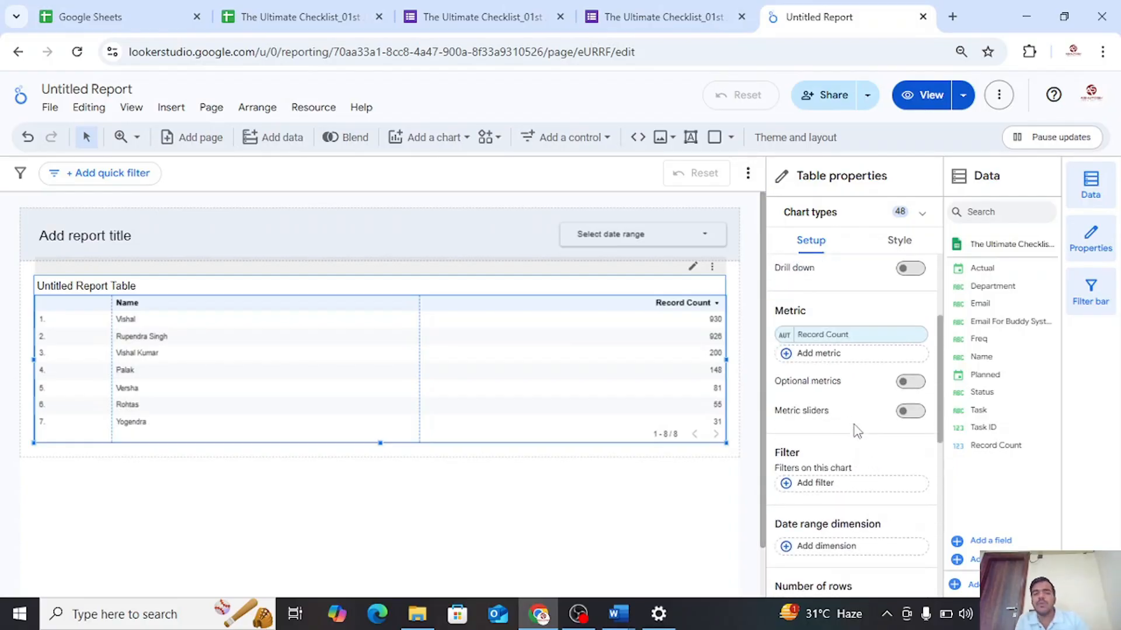
{"action": "scroll", "coordinate": [856, 432], "scroll_direction": "up", "scroll_amount": 2}
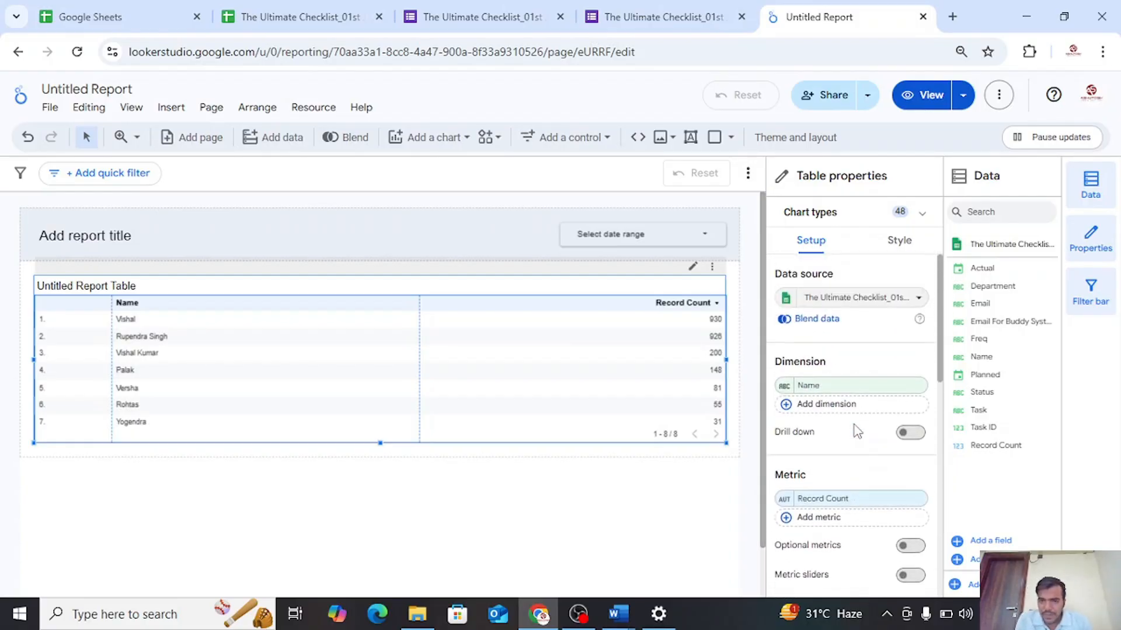
Try a 20px font size on the table's chart title and set it back to 18px
{"action": "left_click", "coordinate": [896, 250]}
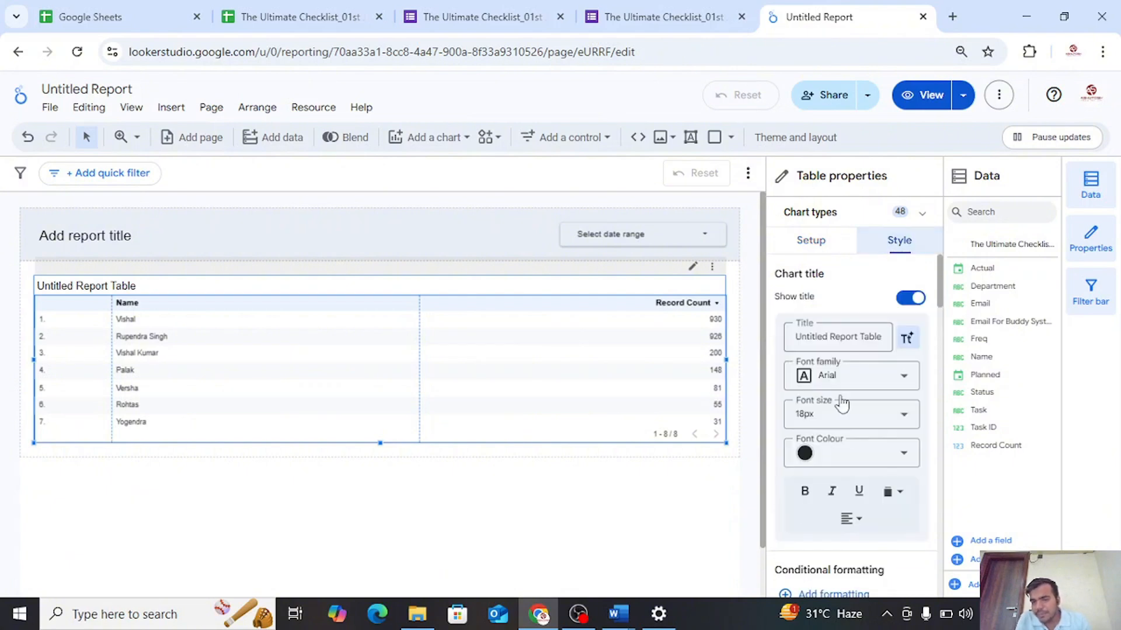
{"action": "left_click", "coordinate": [879, 415]}
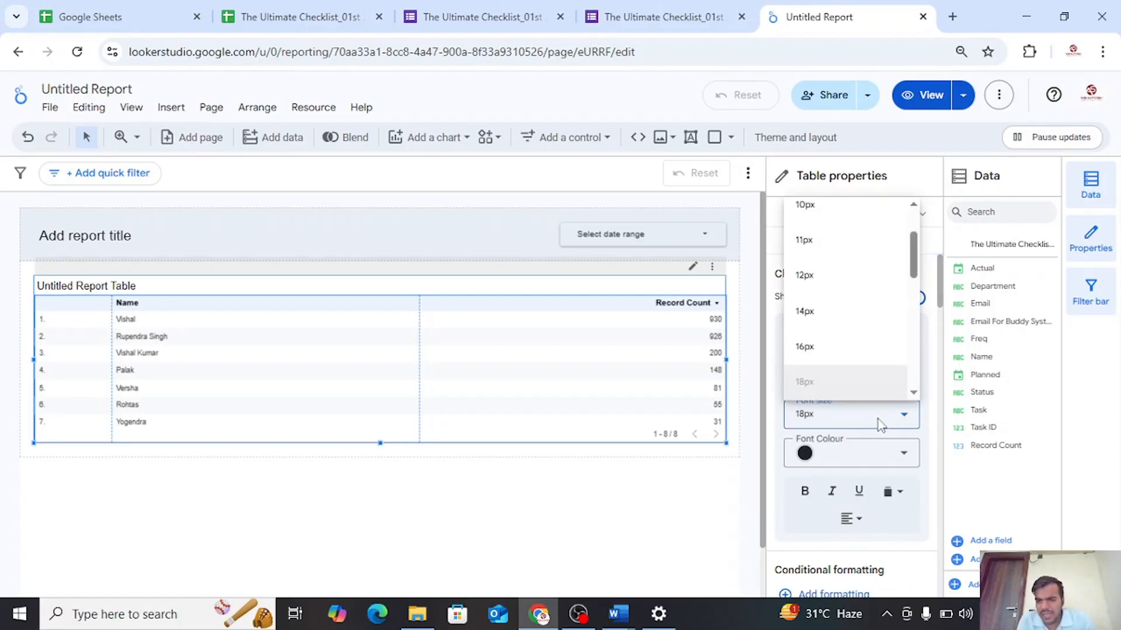
{"action": "scroll", "coordinate": [839, 373], "scroll_direction": "down", "scroll_amount": 1}
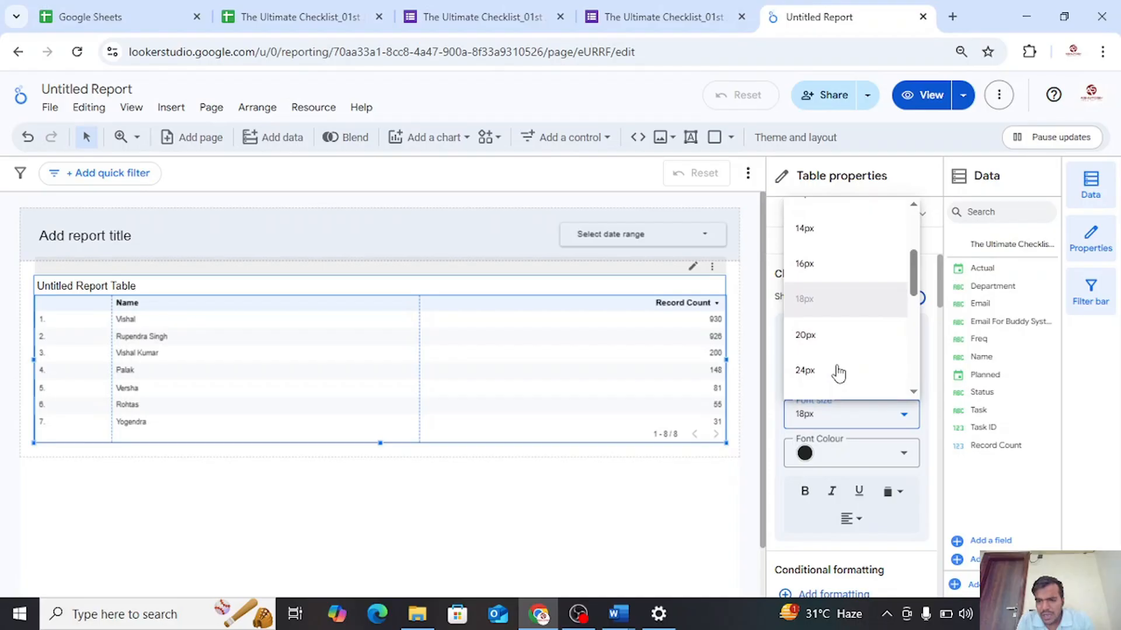
{"action": "left_click", "coordinate": [830, 336]}
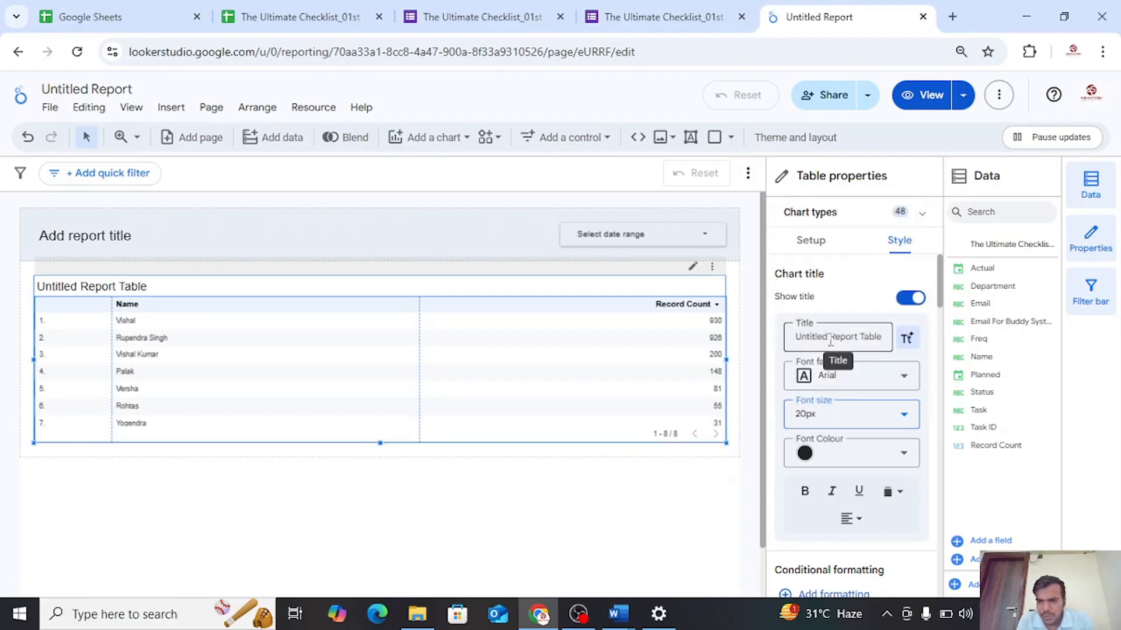
{"action": "left_click", "coordinate": [876, 416]}
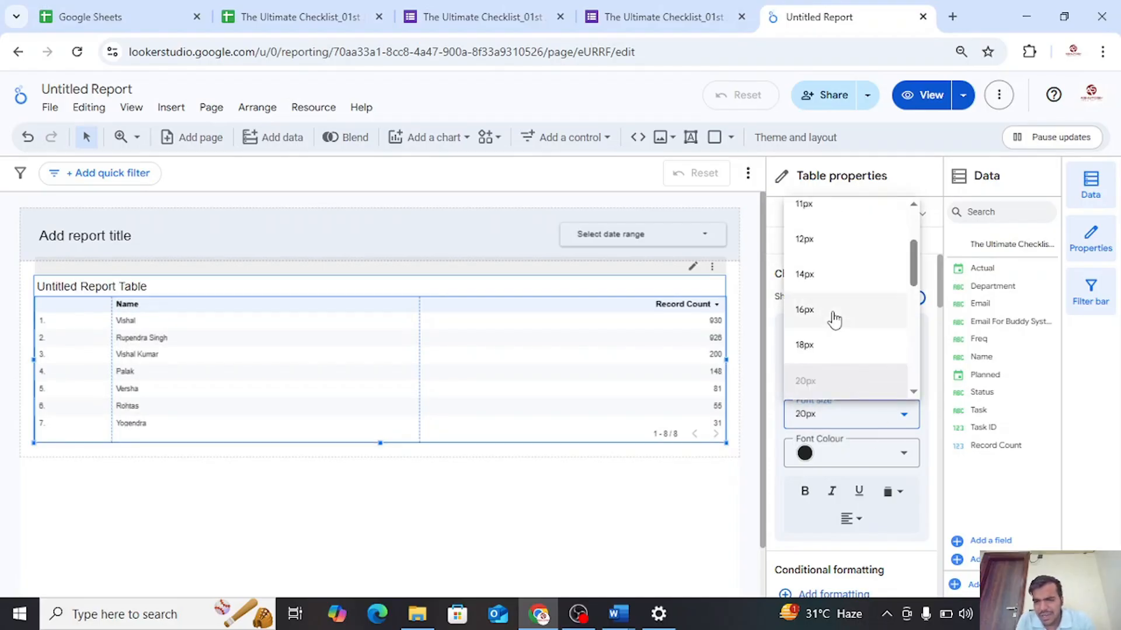
{"action": "left_click", "coordinate": [833, 343]}
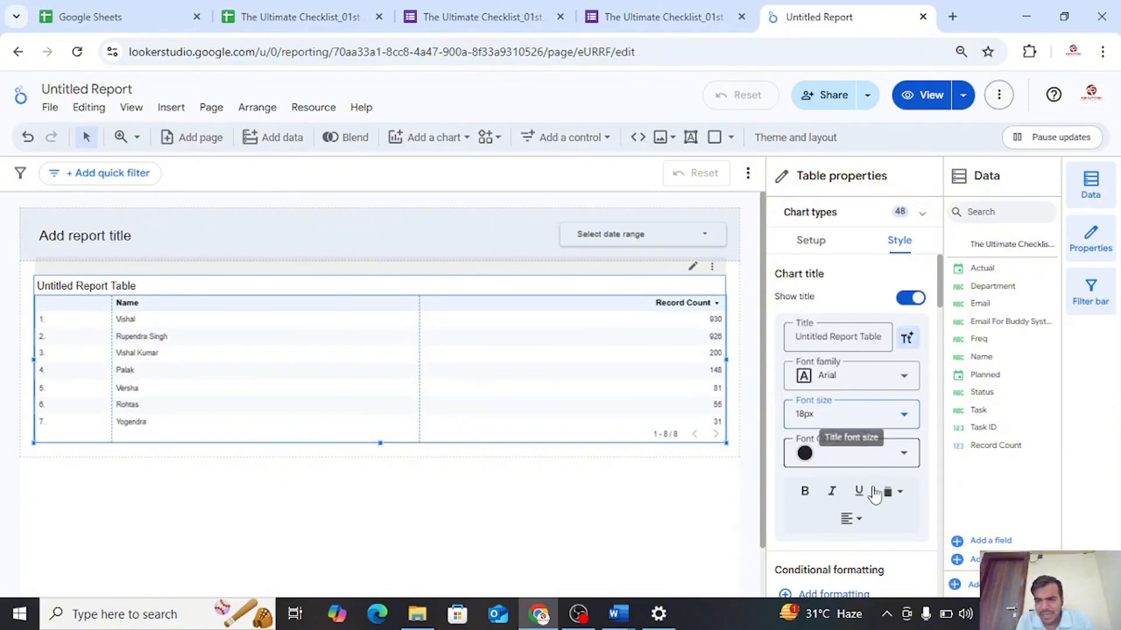
Turn off row numbers in the table body style settings
{"action": "scroll", "coordinate": [911, 502], "scroll_direction": "down", "scroll_amount": 4}
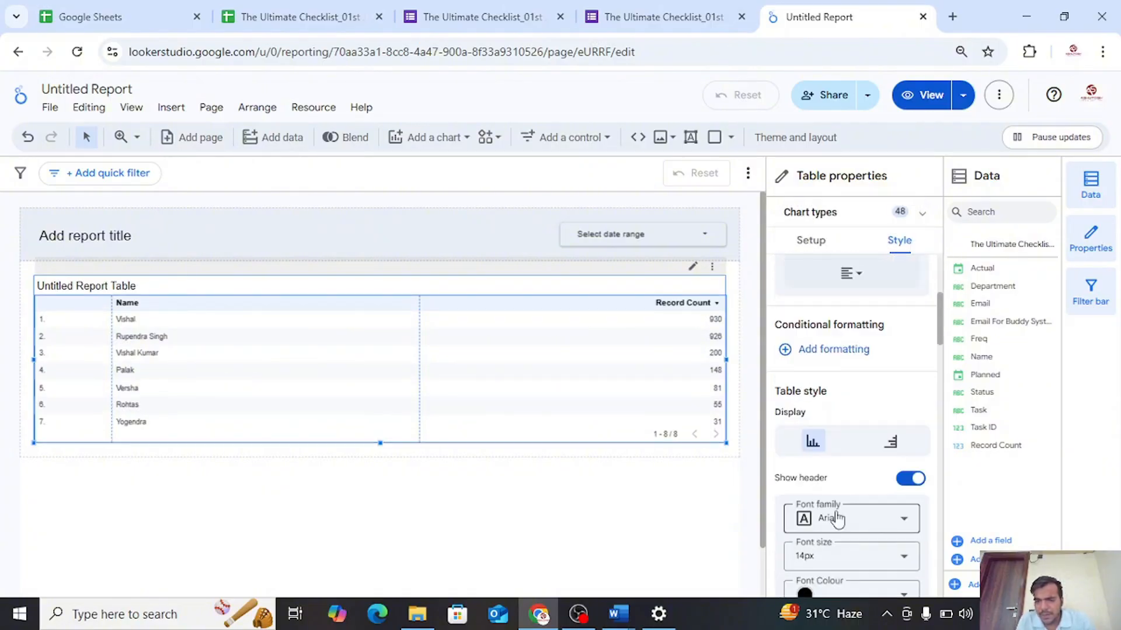
{"action": "scroll", "coordinate": [871, 430], "scroll_direction": "down", "scroll_amount": 3}
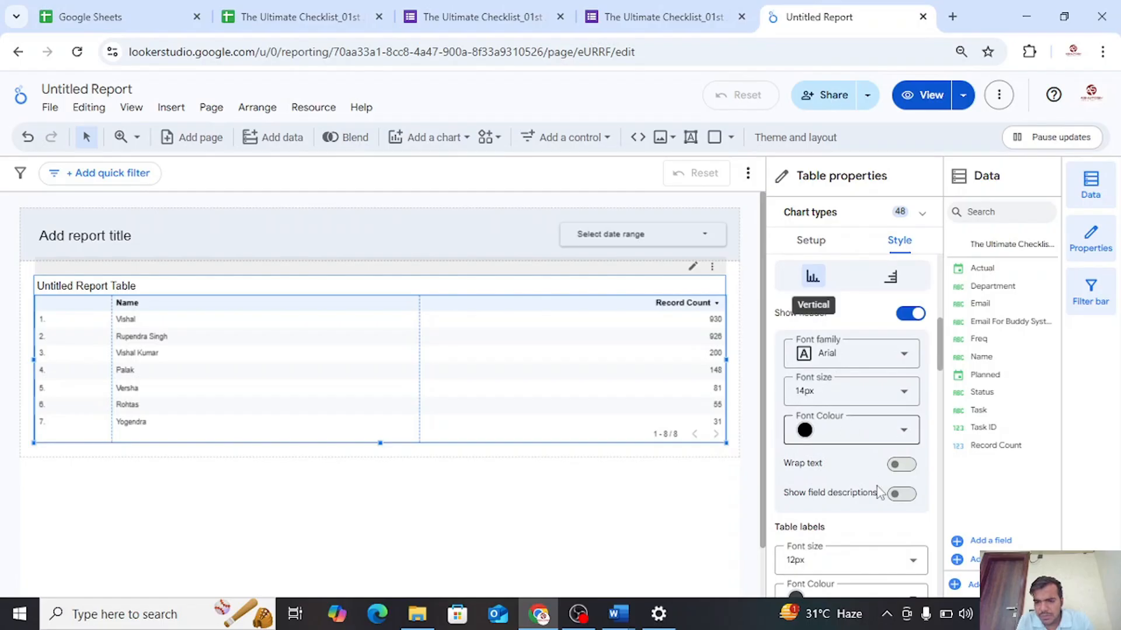
{"action": "scroll", "coordinate": [877, 488], "scroll_direction": "down", "scroll_amount": 5}
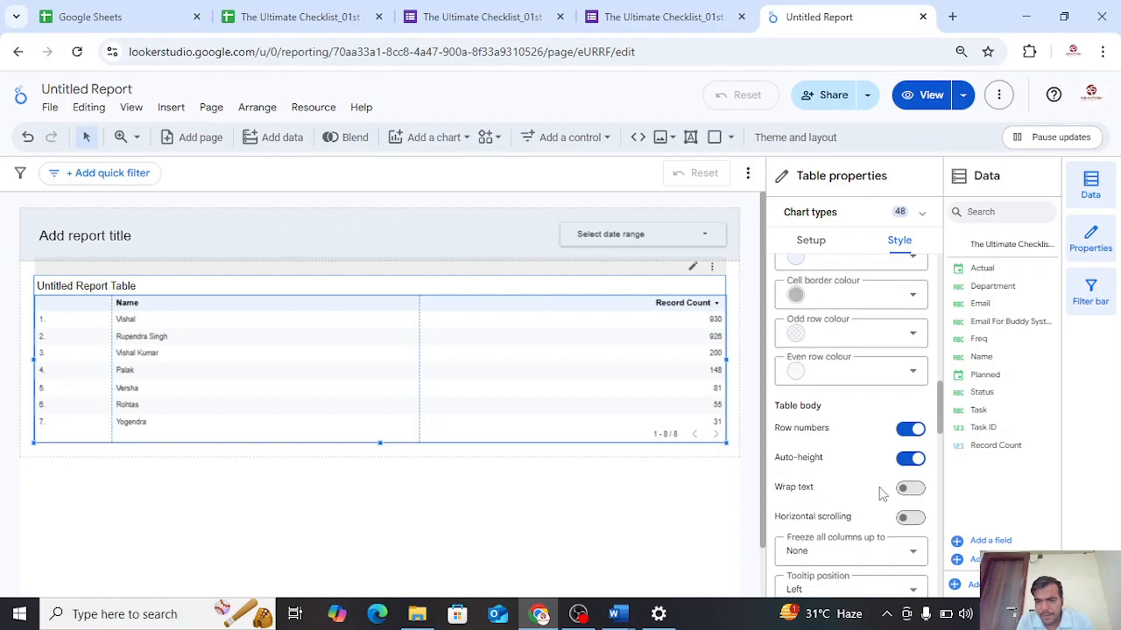
{"action": "scroll", "coordinate": [882, 493], "scroll_direction": "down", "scroll_amount": 3}
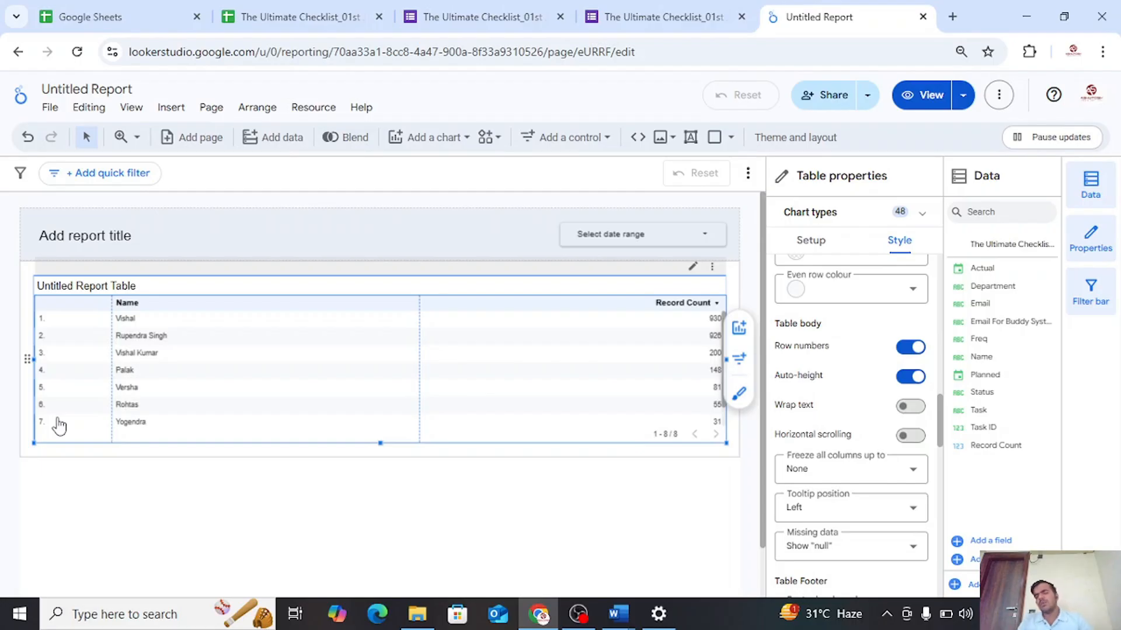
{"action": "left_click", "coordinate": [914, 349]}
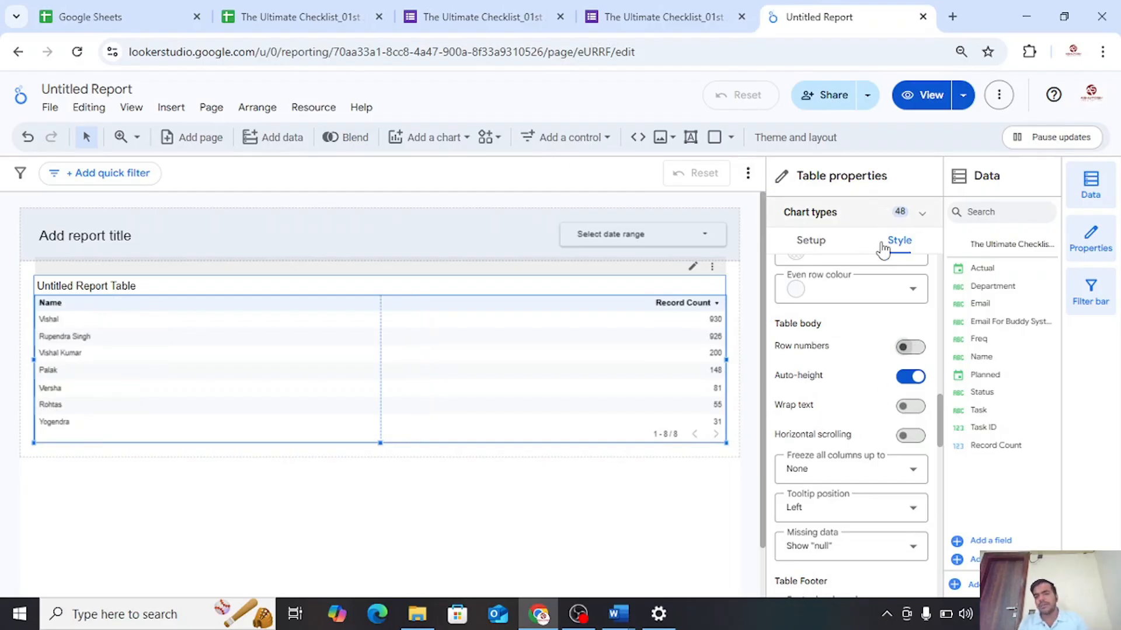
Add Task ID and Task as dimensions after Name in the table's setup
{"action": "left_click", "coordinate": [823, 244]}
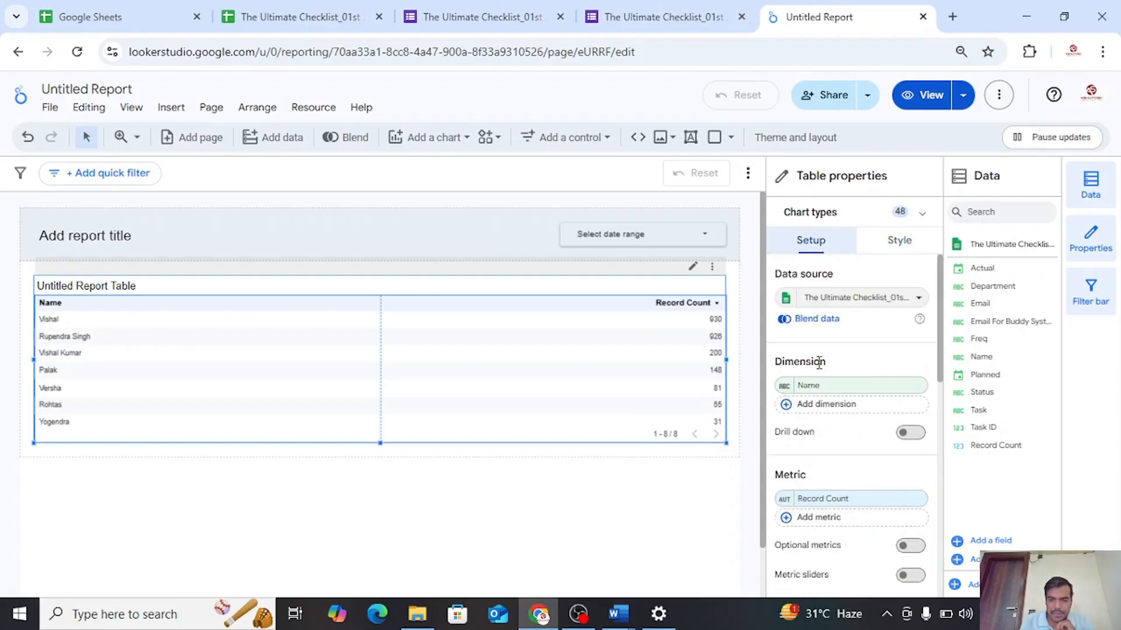
{"action": "left_click_drag", "start_coordinate": [826, 362], "coordinate": [788, 361]}
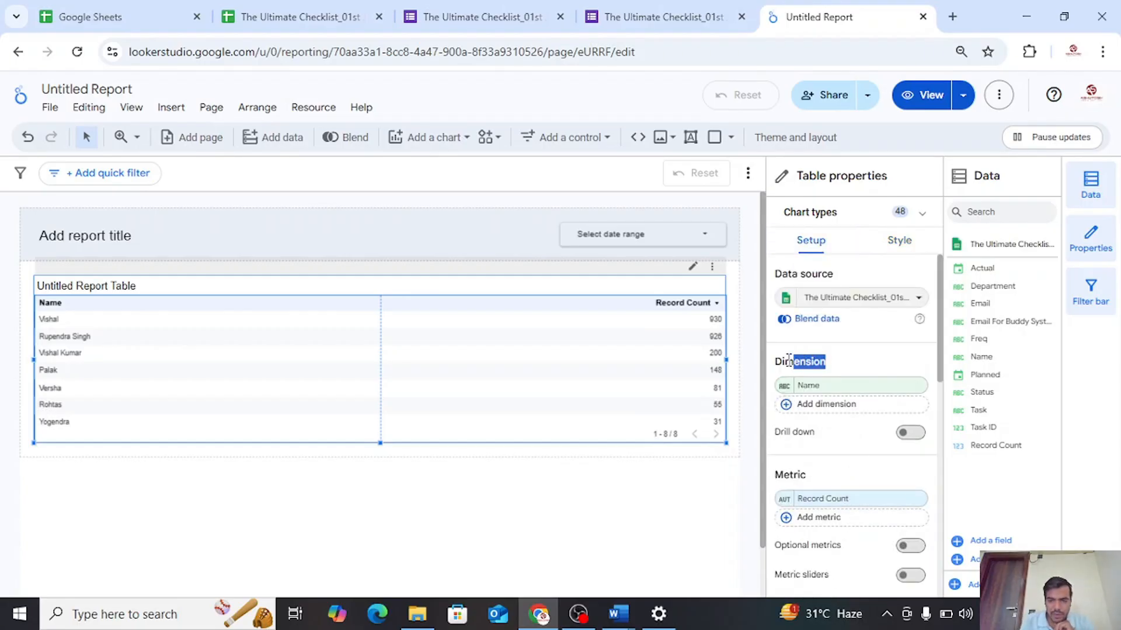
{"action": "left_click", "coordinate": [785, 406]}
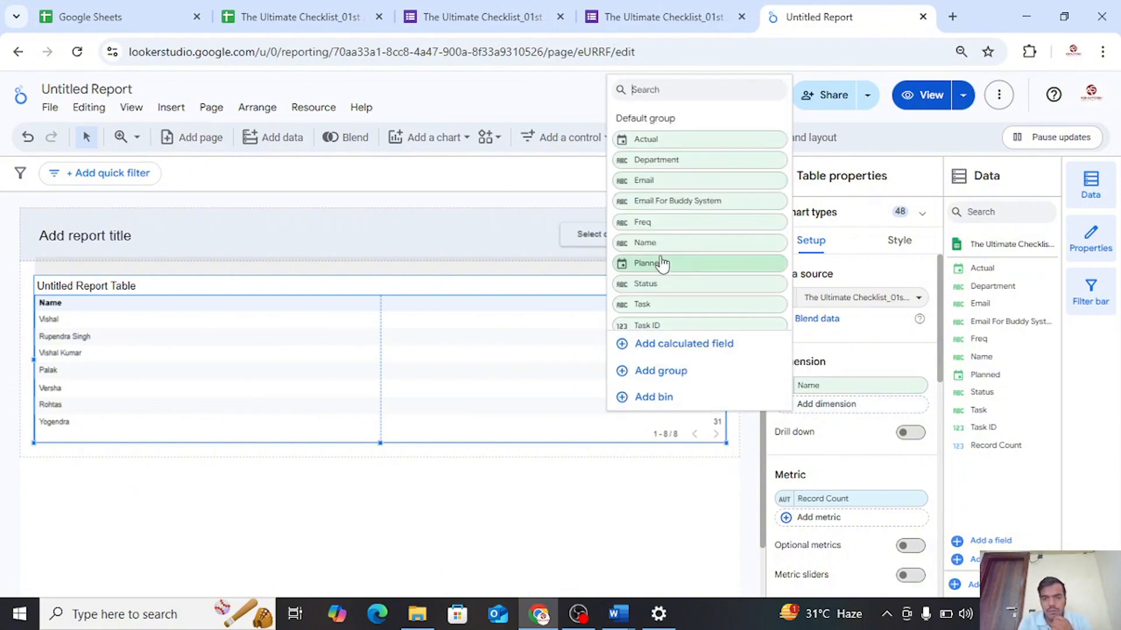
{"action": "left_click", "coordinate": [658, 324]}
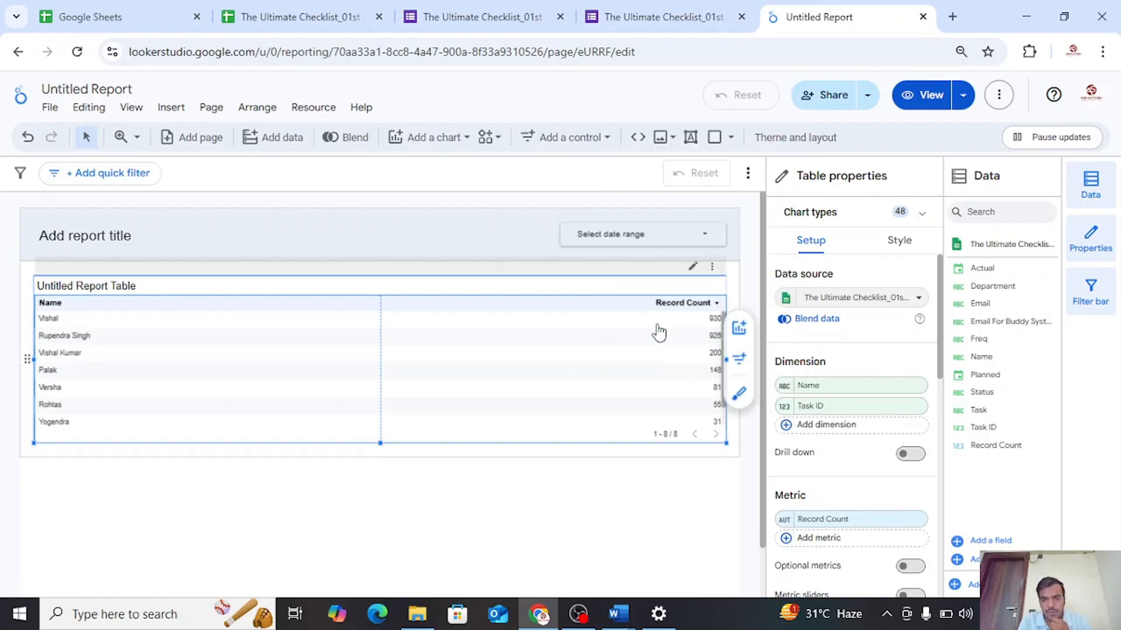
{"action": "left_click", "coordinate": [790, 425]}
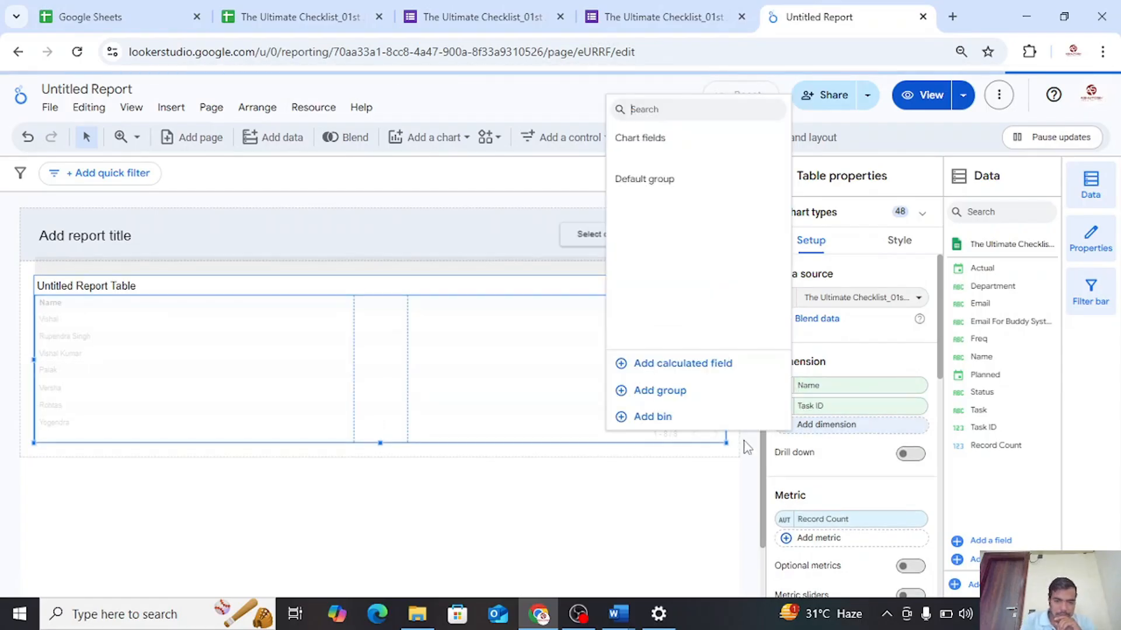
{"action": "scroll", "coordinate": [653, 326], "scroll_direction": "down", "scroll_amount": 2}
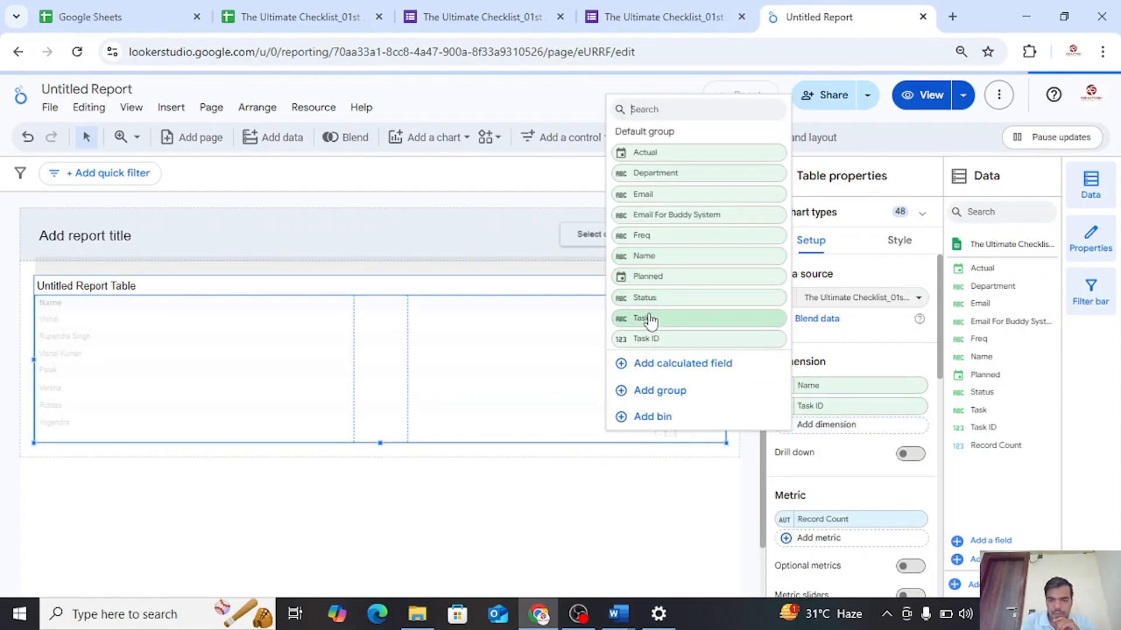
{"action": "left_click", "coordinate": [651, 326]}
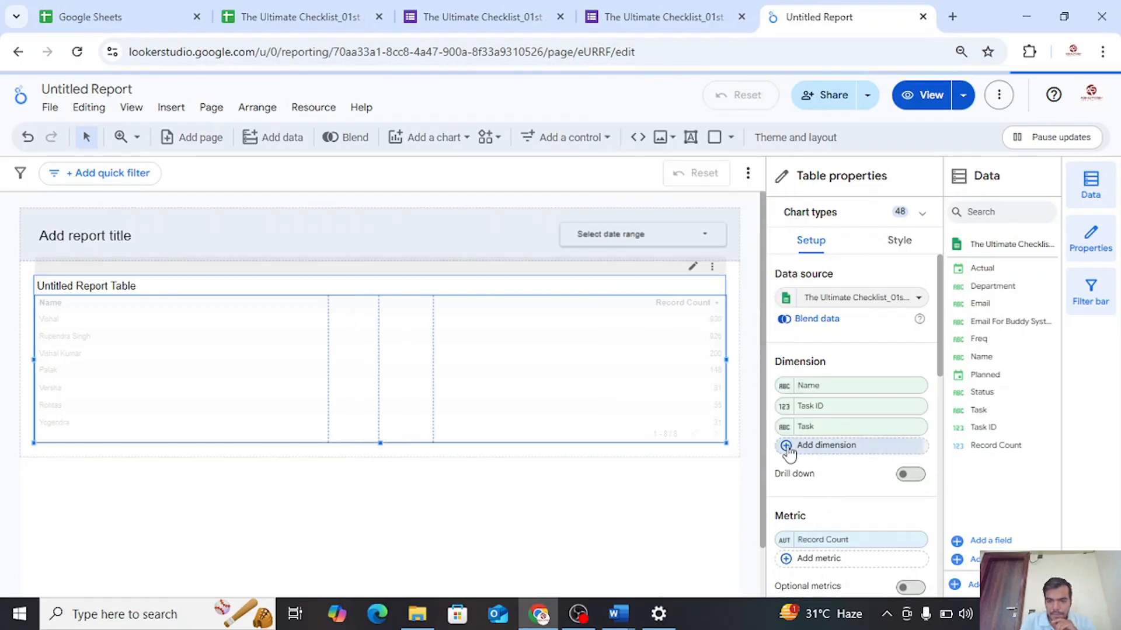
Add Freq and Planned as further dimensions of the table
{"action": "left_click", "coordinate": [766, 444]}
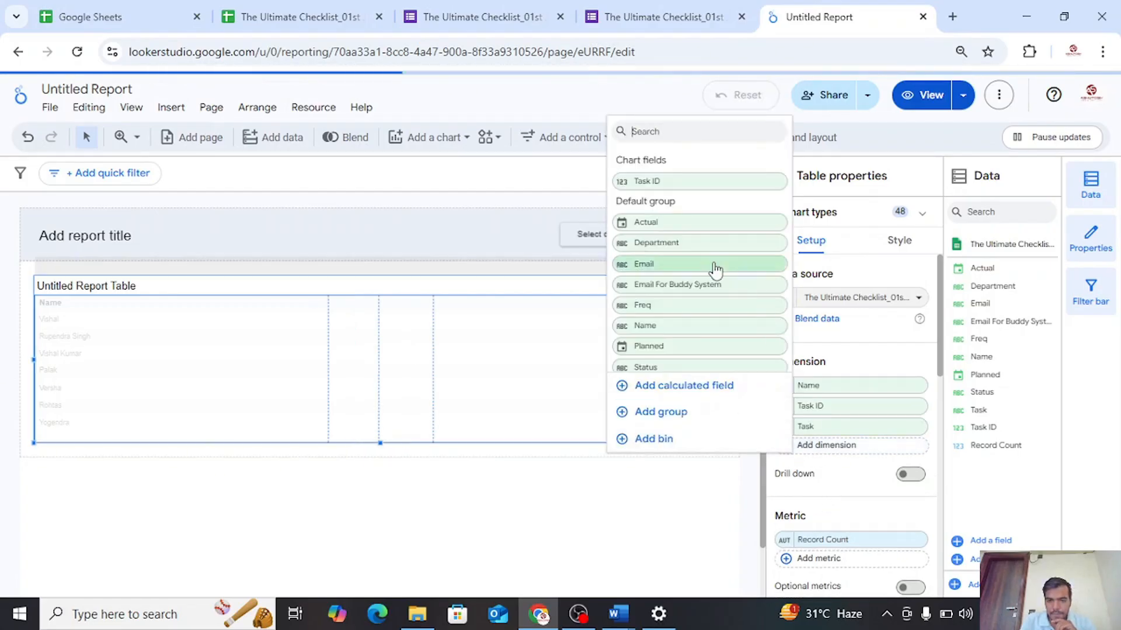
{"action": "left_click", "coordinate": [657, 308]}
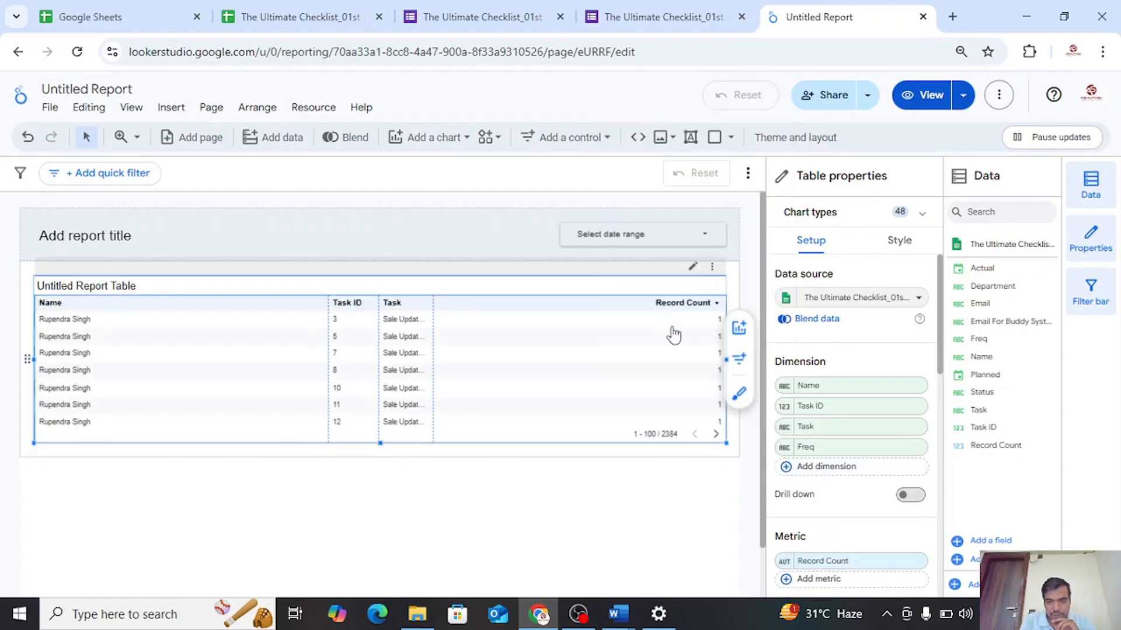
{"action": "left_click", "coordinate": [791, 471]}
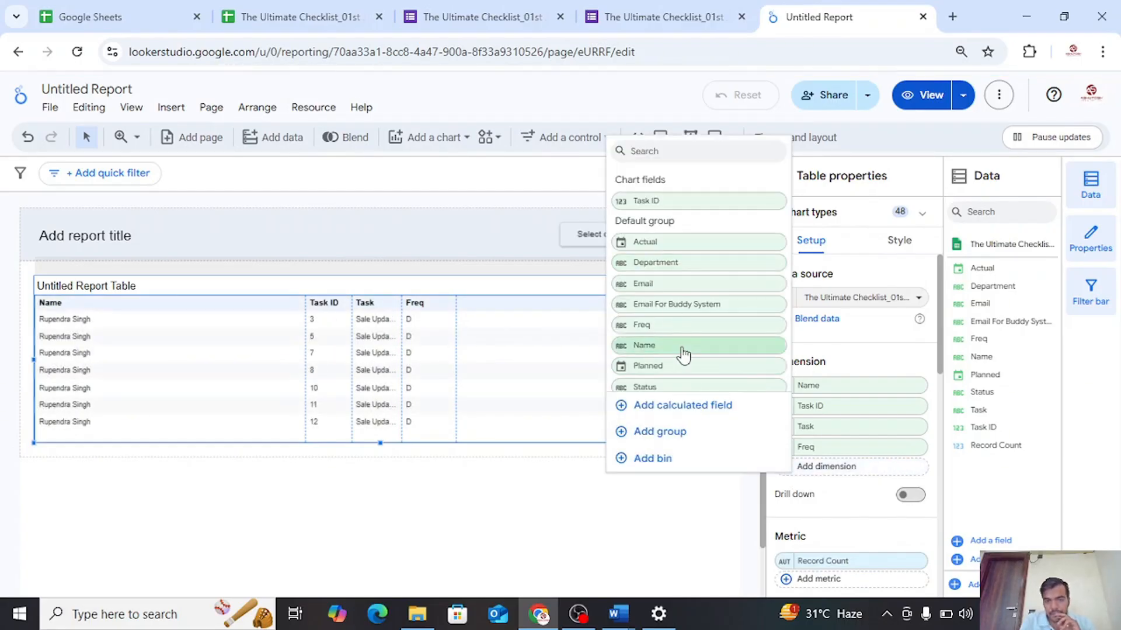
{"action": "left_click", "coordinate": [656, 319]}
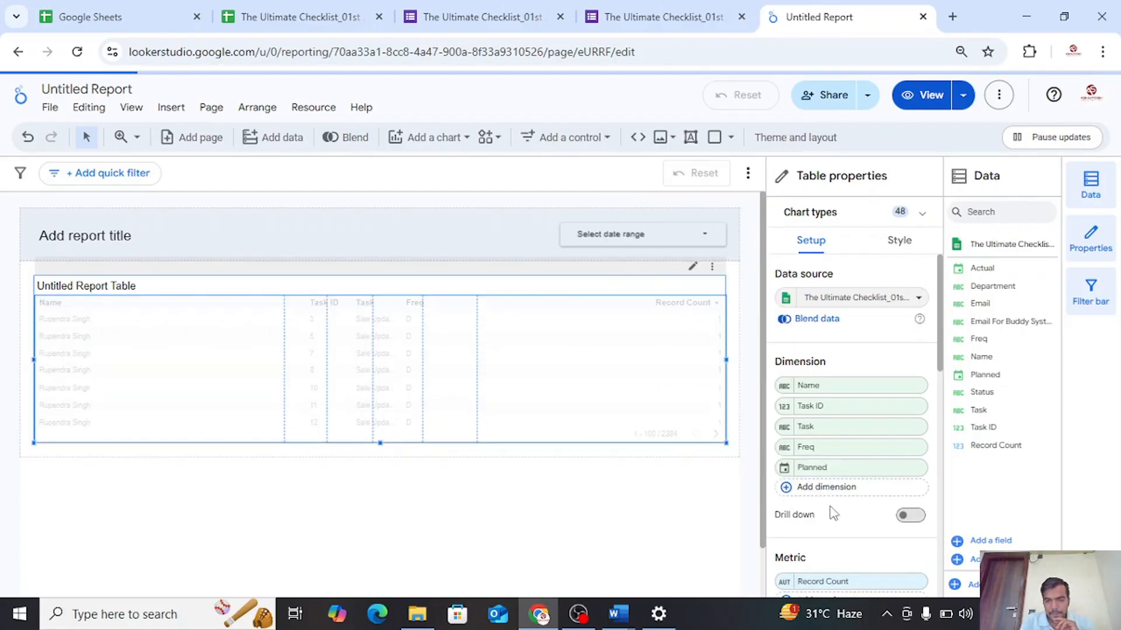
{"action": "left_click", "coordinate": [791, 488]}
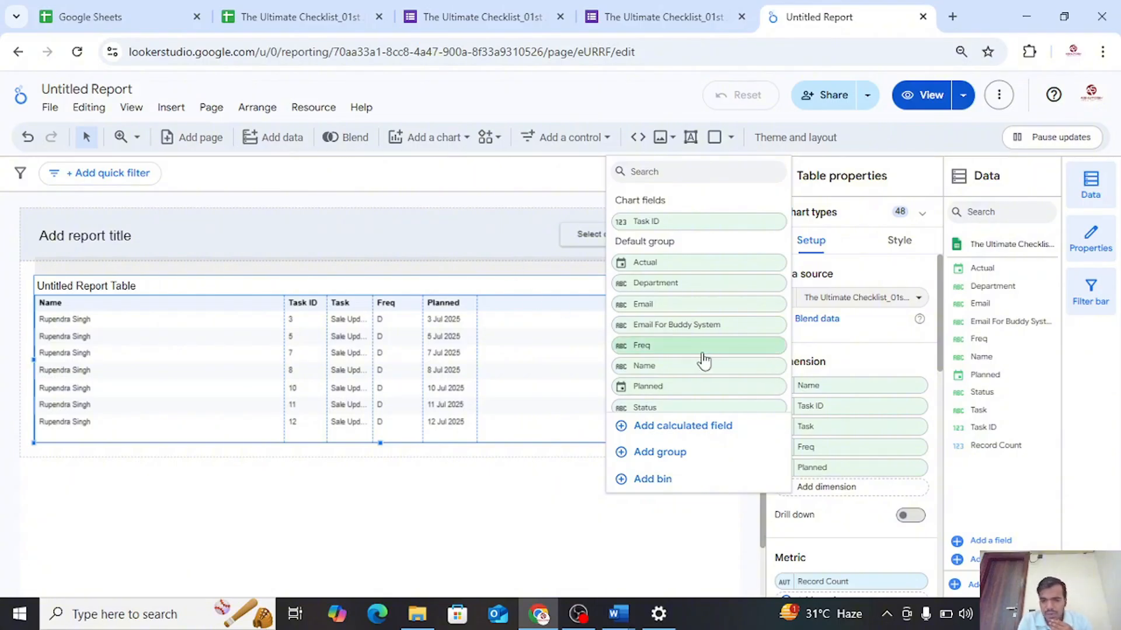
{"action": "scroll", "coordinate": [704, 360], "scroll_direction": "down", "scroll_amount": 1}
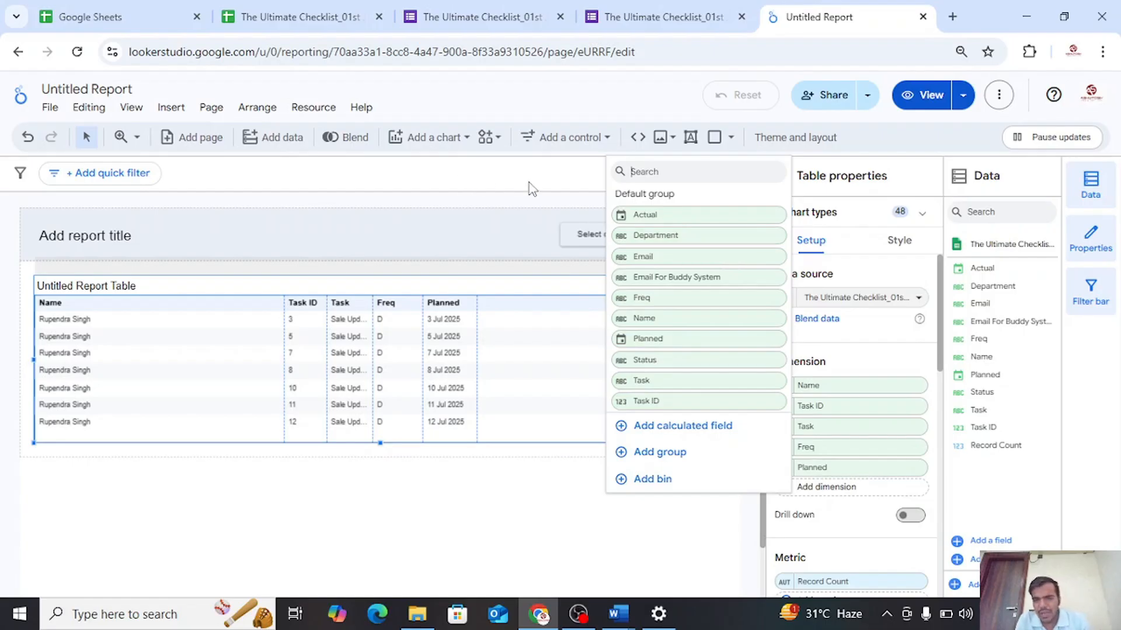
{"action": "left_click", "coordinate": [578, 195]}
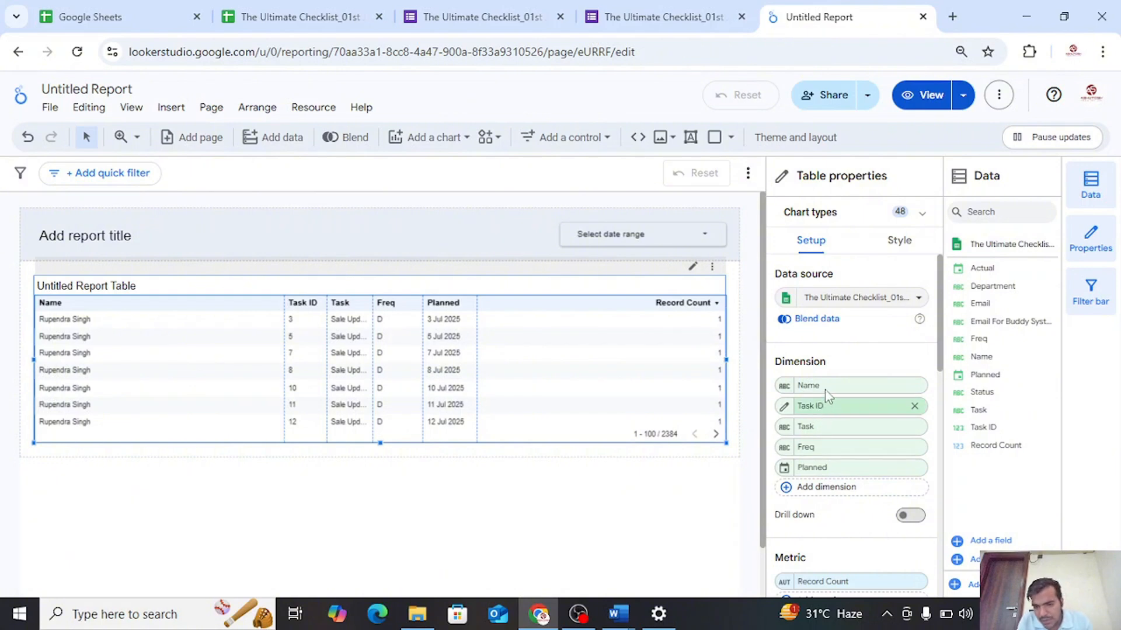
Move the Task ID dimension ahead of Name and narrow the Name column to fit its entries
{"action": "left_click_drag", "start_coordinate": [826, 393], "coordinate": [819, 383]}
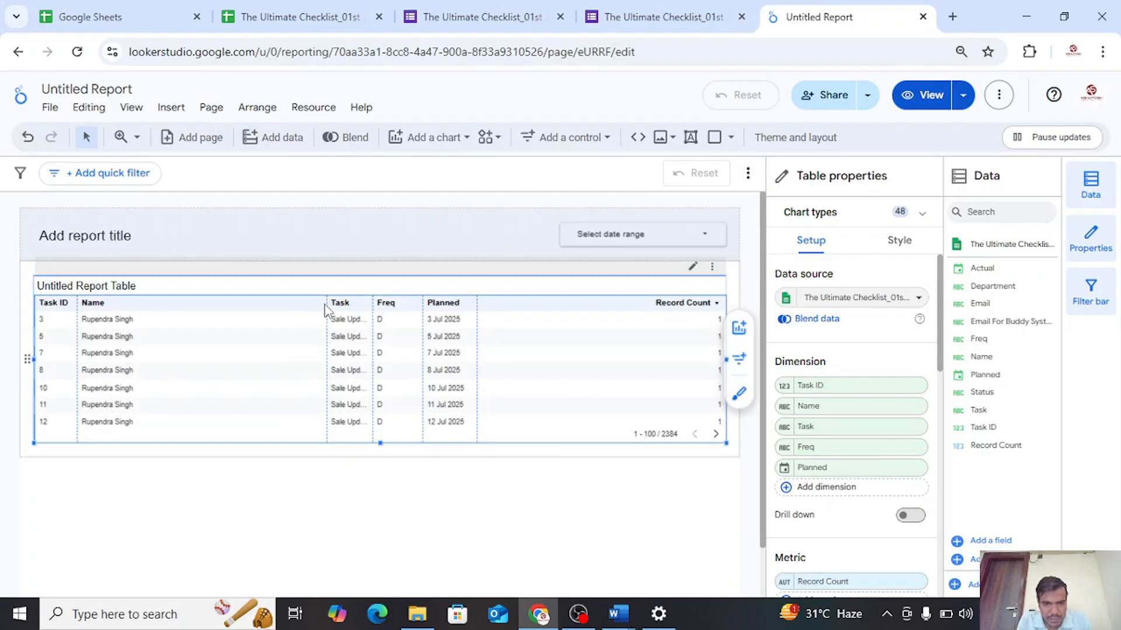
{"action": "left_click_drag", "start_coordinate": [326, 303], "coordinate": [154, 315]}
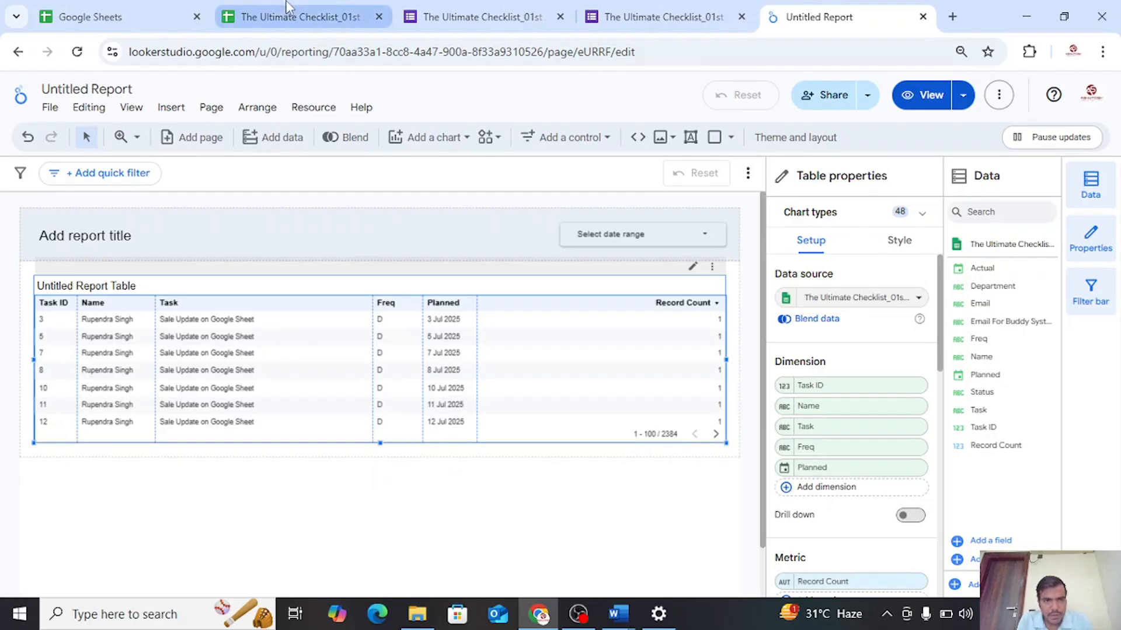
Compare the columns and rows of the Master sheet with the rows of the report table
{"action": "key", "text": "ctrl+2"}
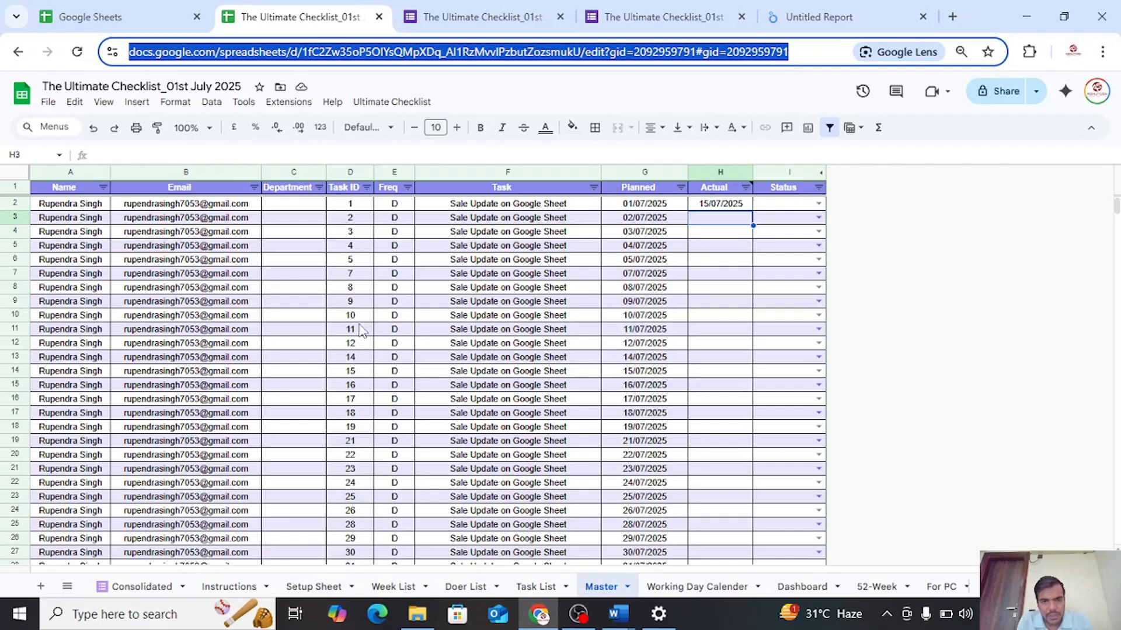
{"action": "left_click", "coordinate": [719, 249]}
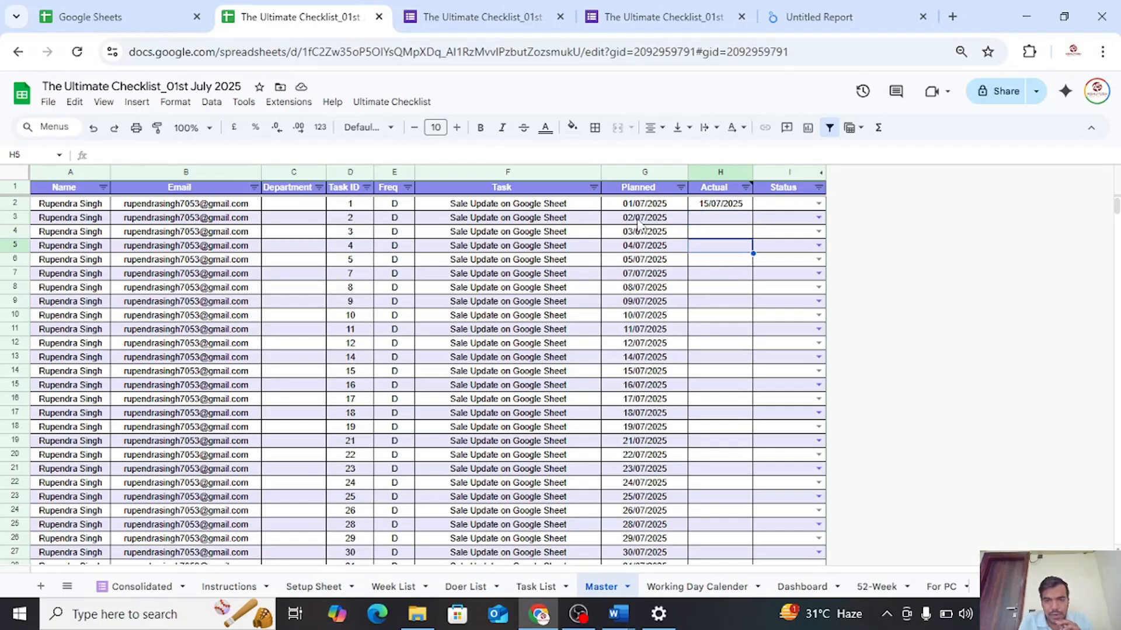
{"action": "left_click", "coordinate": [814, 12]}
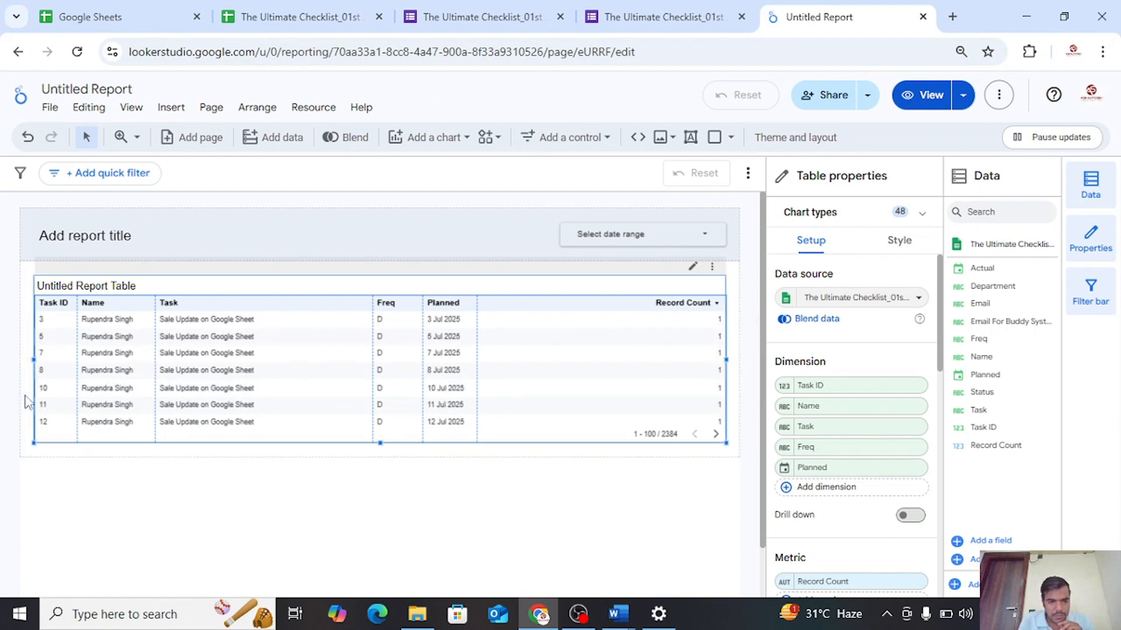
{"action": "scroll", "coordinate": [113, 402], "scroll_direction": "down", "scroll_amount": 3}
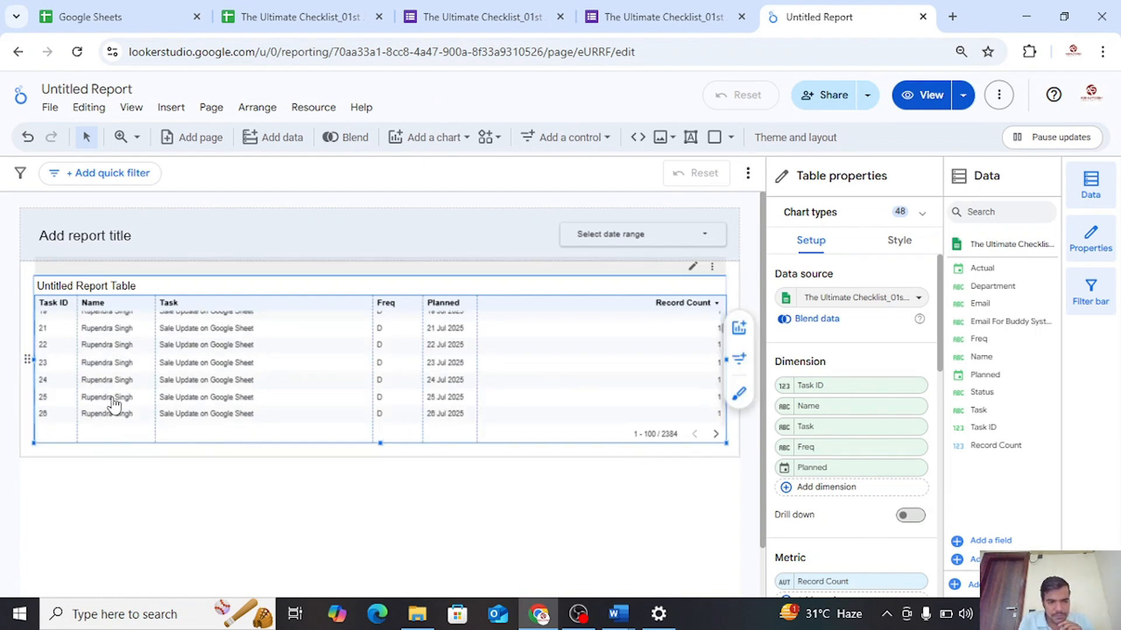
{"action": "scroll", "coordinate": [114, 403], "scroll_direction": "up", "scroll_amount": 3}
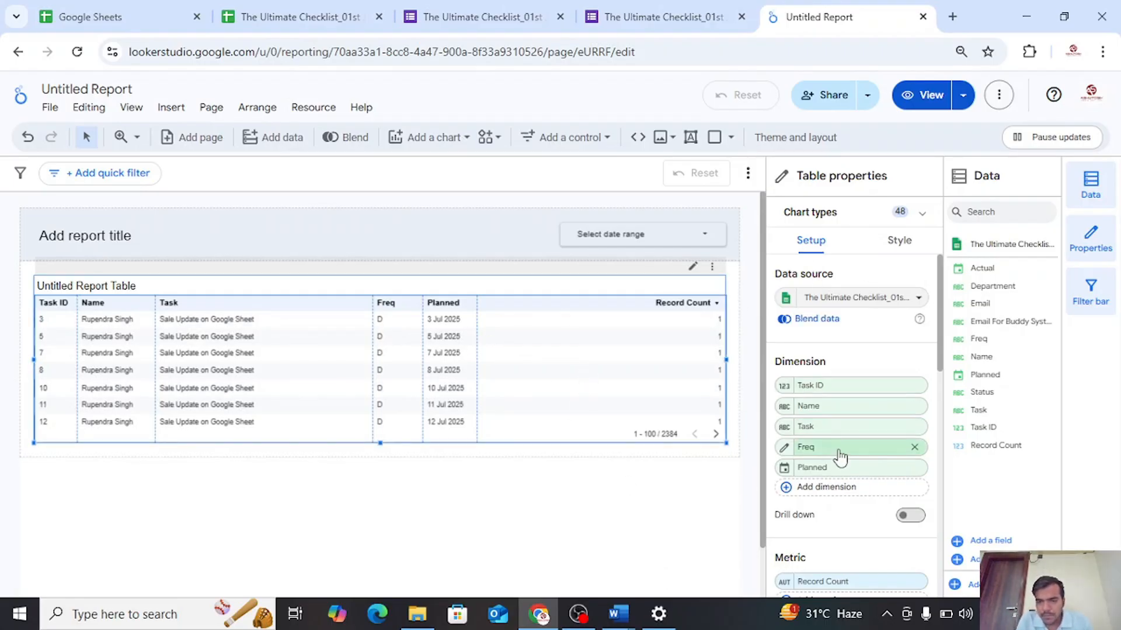
Adjust the boundary between the Task and Freq columns so Task is slightly narrower and Freq slightly wider
{"action": "scroll", "coordinate": [835, 456], "scroll_direction": "down", "scroll_amount": 2}
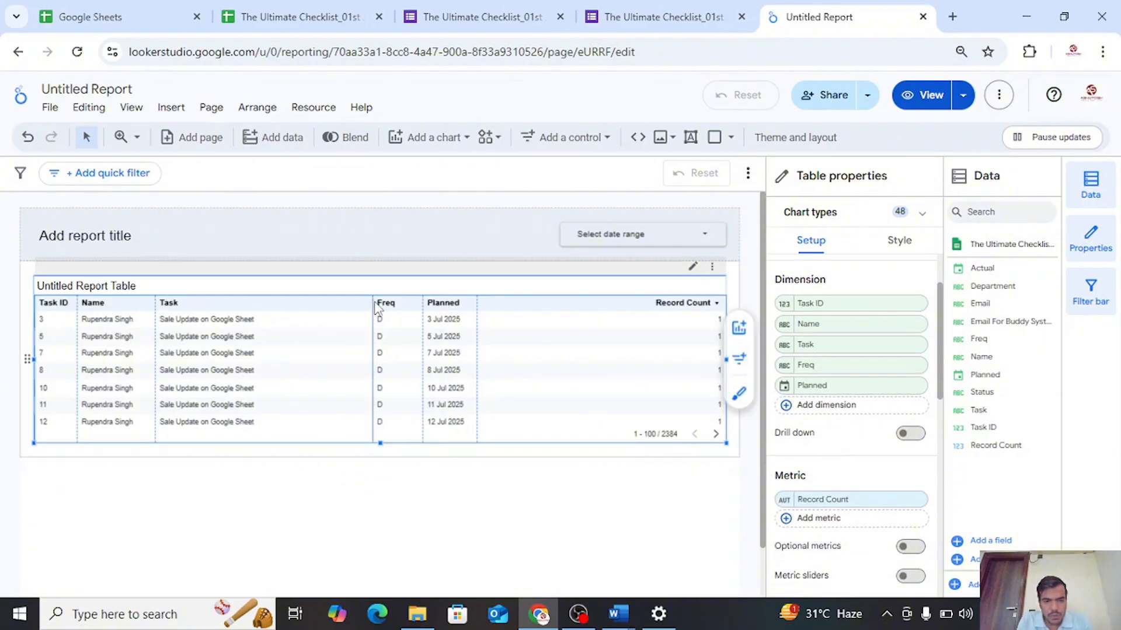
{"action": "left_click_drag", "start_coordinate": [374, 302], "coordinate": [290, 313]}
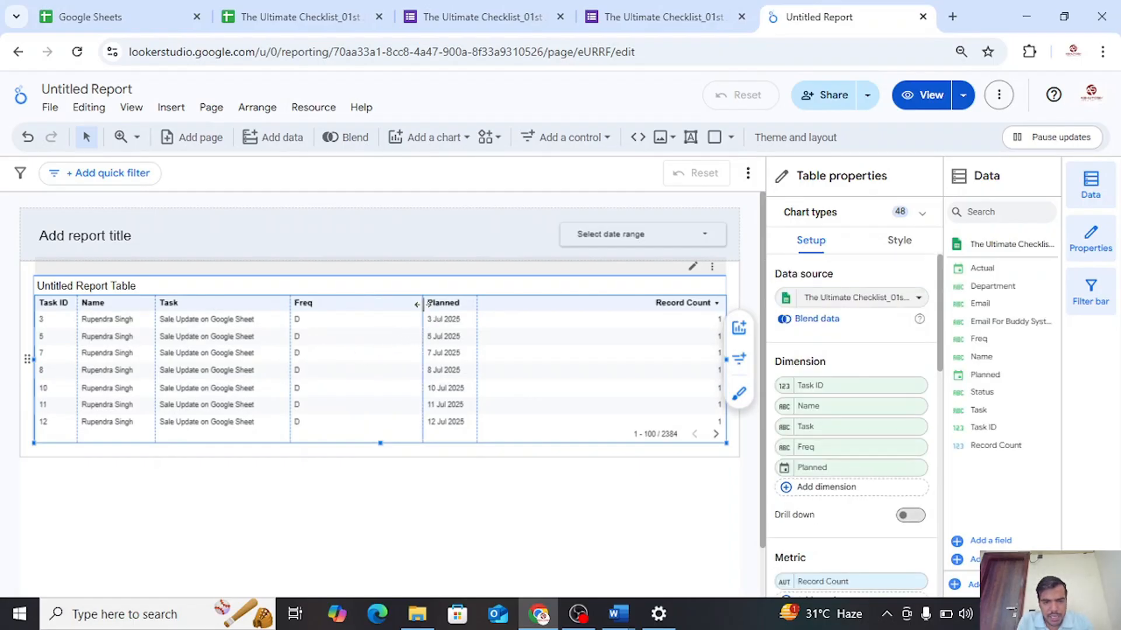
{"action": "left_click_drag", "start_coordinate": [291, 311], "coordinate": [361, 302]}
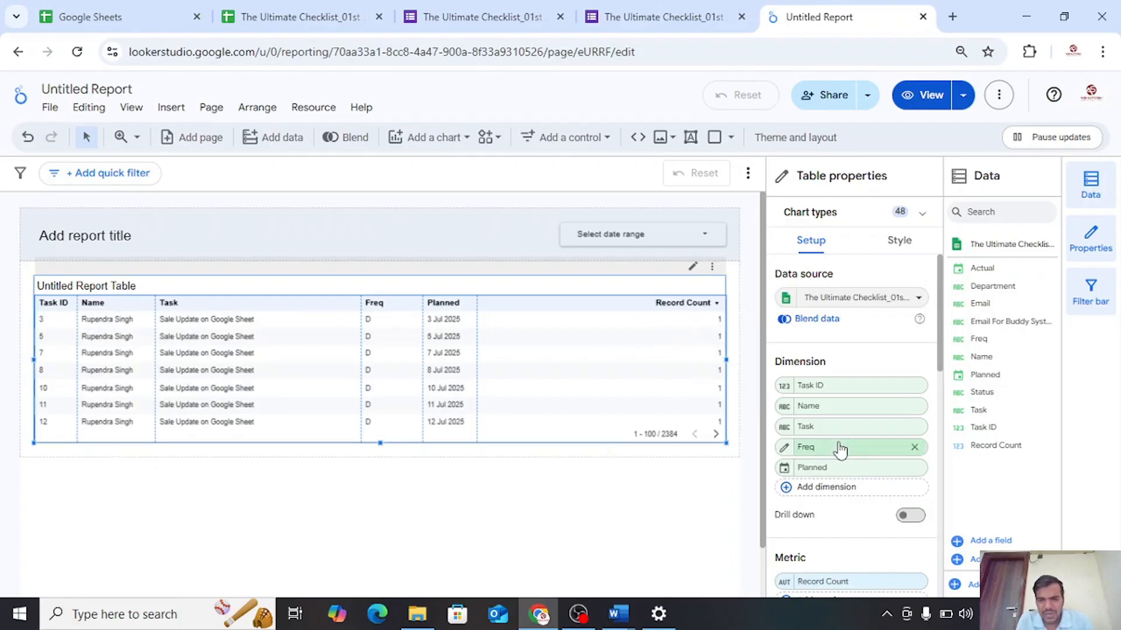
Set the table's sort order to ascending and remove the Record Count metric
{"action": "scroll", "coordinate": [155, 394], "scroll_direction": "down", "scroll_amount": 7}
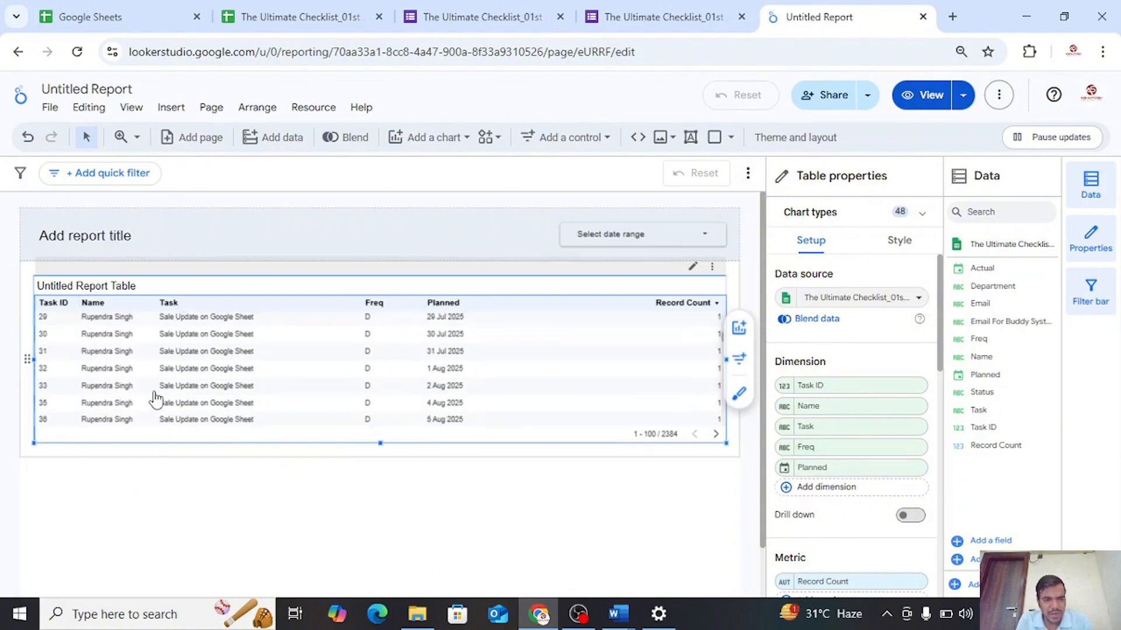
{"action": "scroll", "coordinate": [156, 400], "scroll_direction": "up", "scroll_amount": 7}
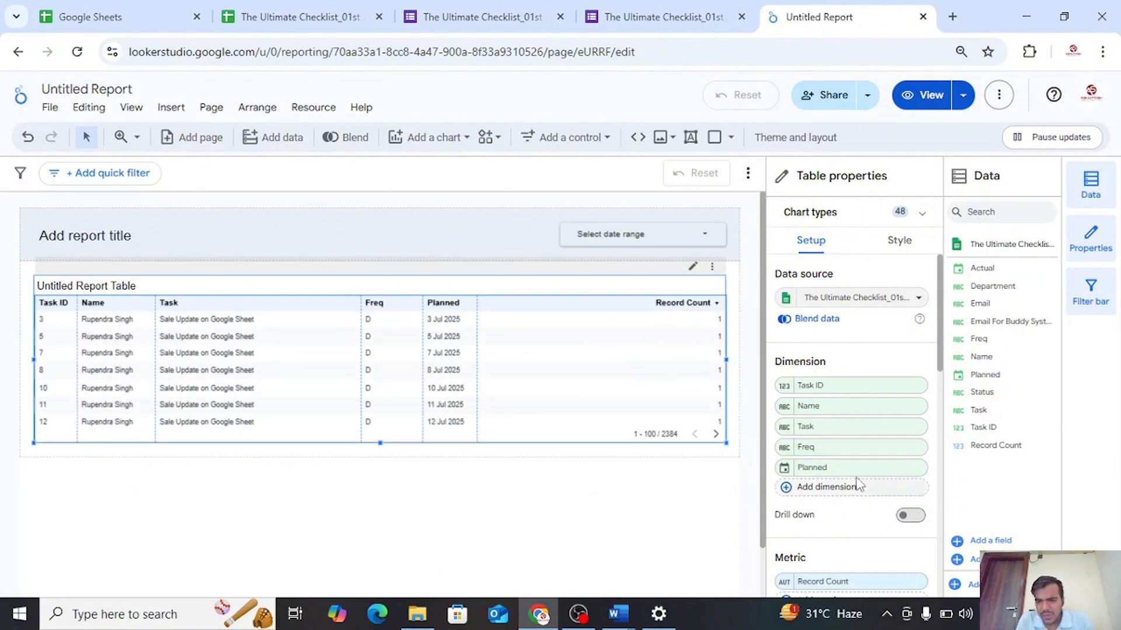
{"action": "scroll", "coordinate": [870, 502], "scroll_direction": "down", "scroll_amount": 4}
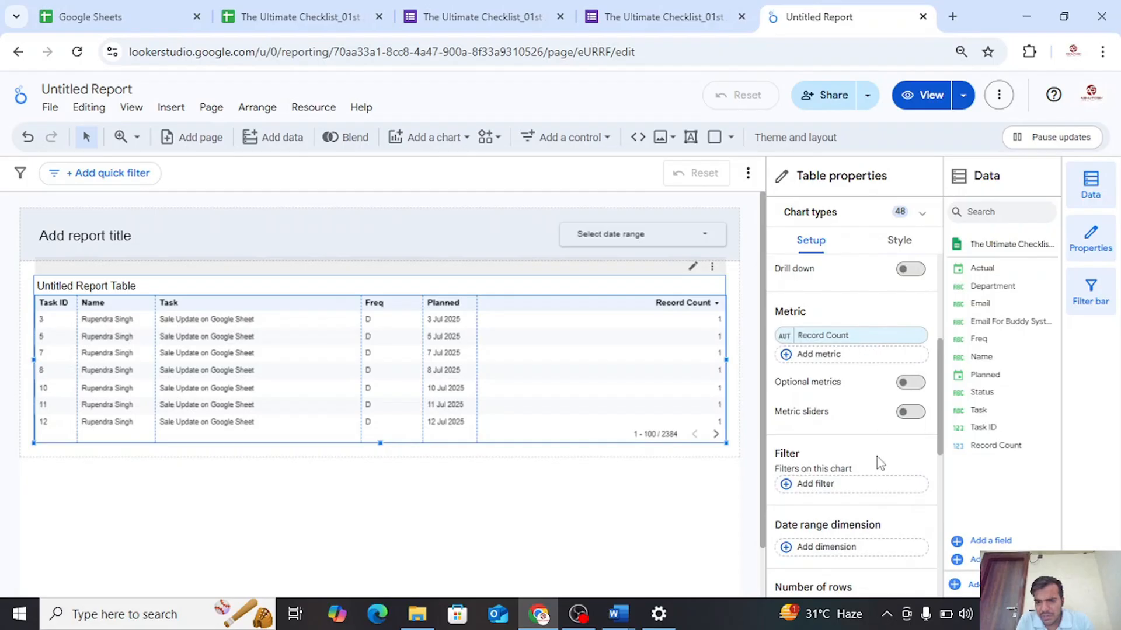
{"action": "scroll", "coordinate": [876, 459], "scroll_direction": "down", "scroll_amount": 7}
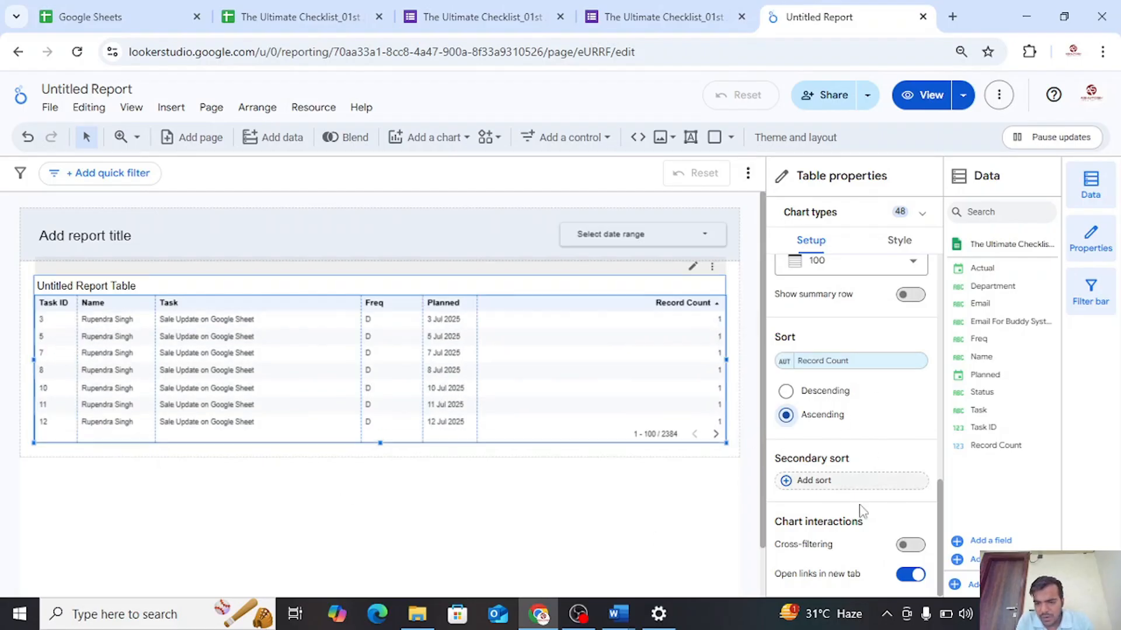
{"action": "scroll", "coordinate": [858, 516], "scroll_direction": "up", "scroll_amount": 5}
{"action": "scroll", "coordinate": [859, 503], "scroll_direction": "up", "scroll_amount": 4}
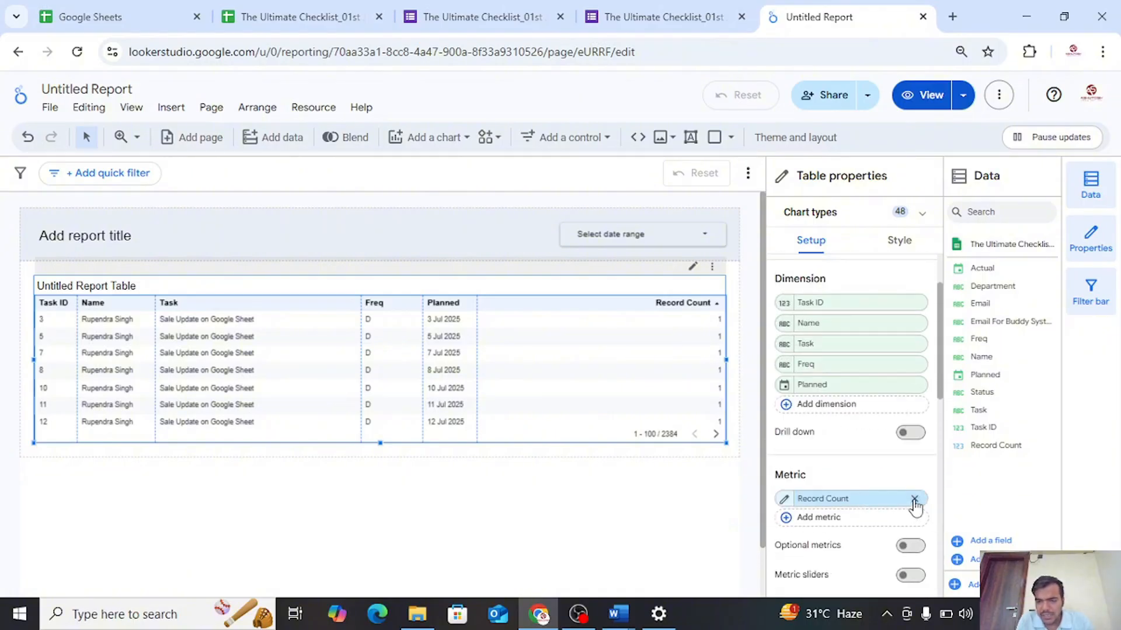
{"action": "left_click", "coordinate": [914, 499]}
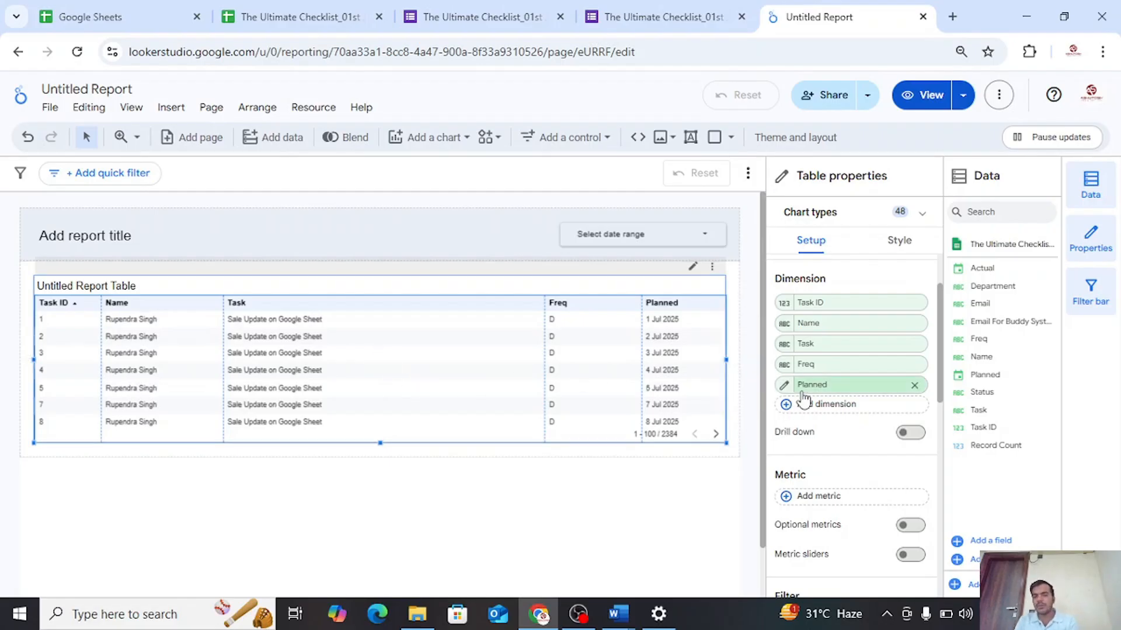
{"action": "scroll", "coordinate": [803, 474], "scroll_direction": "down", "scroll_amount": 4}
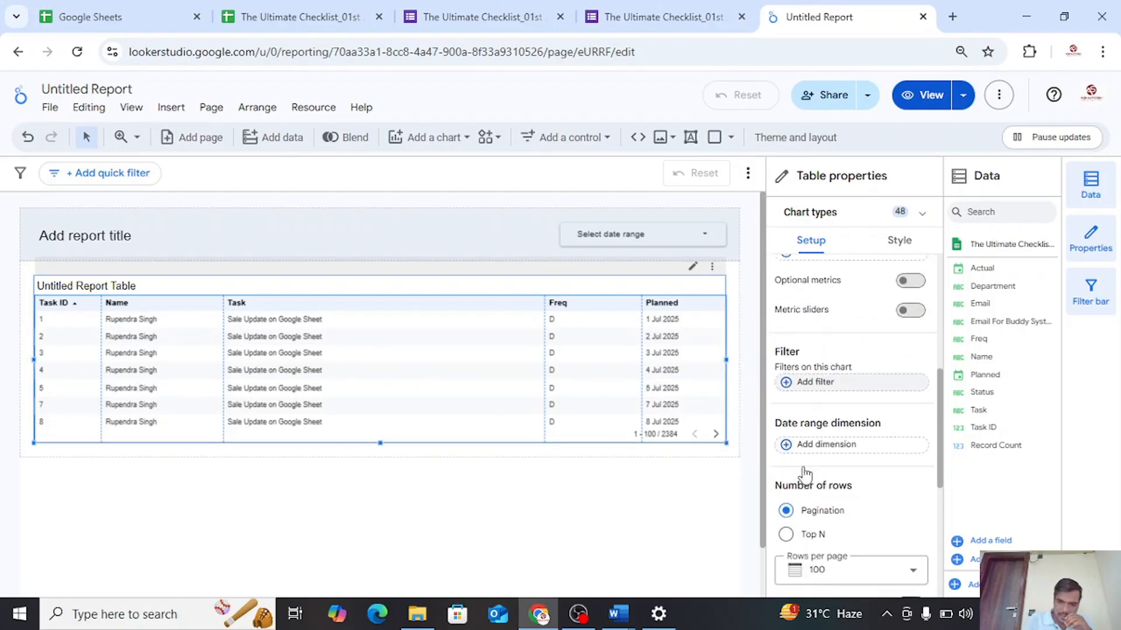
{"action": "scroll", "coordinate": [803, 474], "scroll_direction": "down", "scroll_amount": 5}
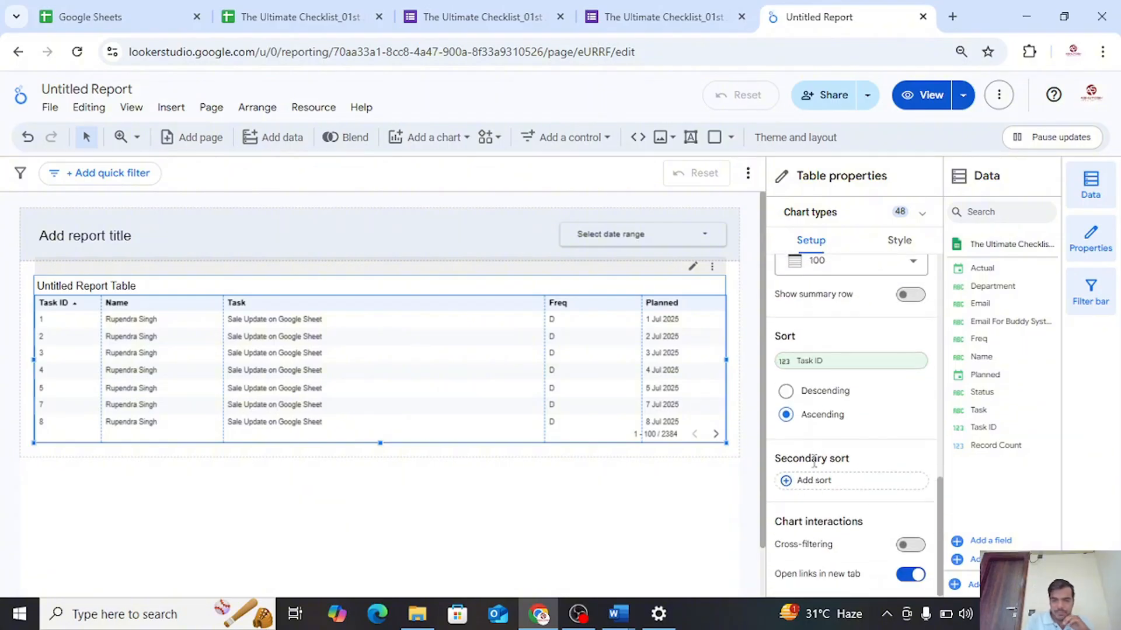
{"action": "scroll", "coordinate": [804, 507], "scroll_direction": "up", "scroll_amount": 8}
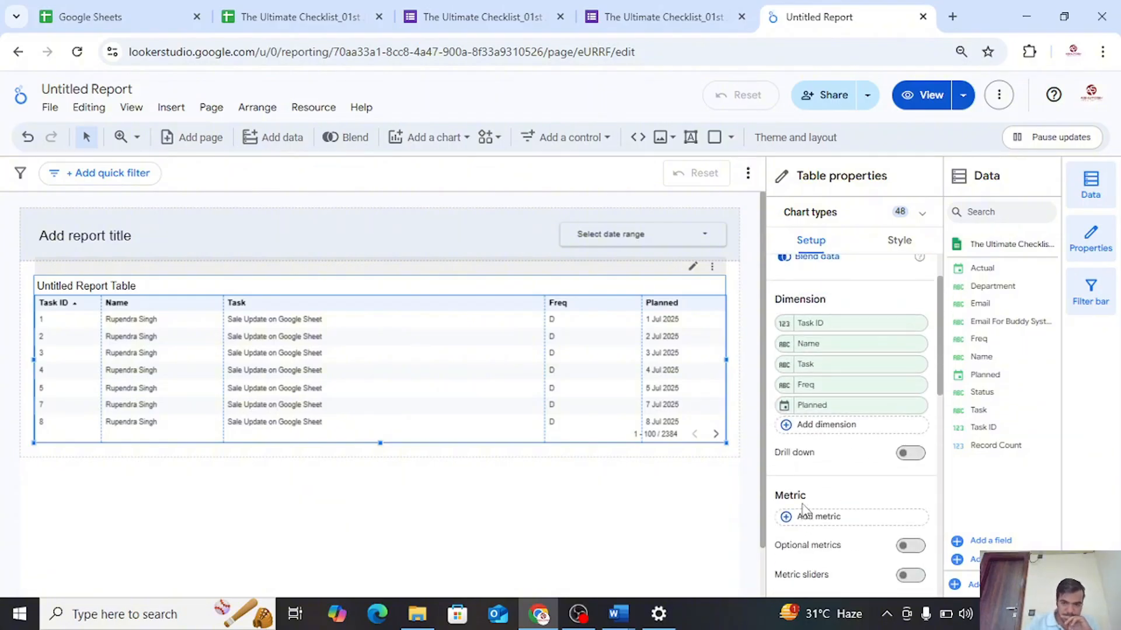
{"action": "scroll", "coordinate": [803, 509], "scroll_direction": "up", "scroll_amount": 1}
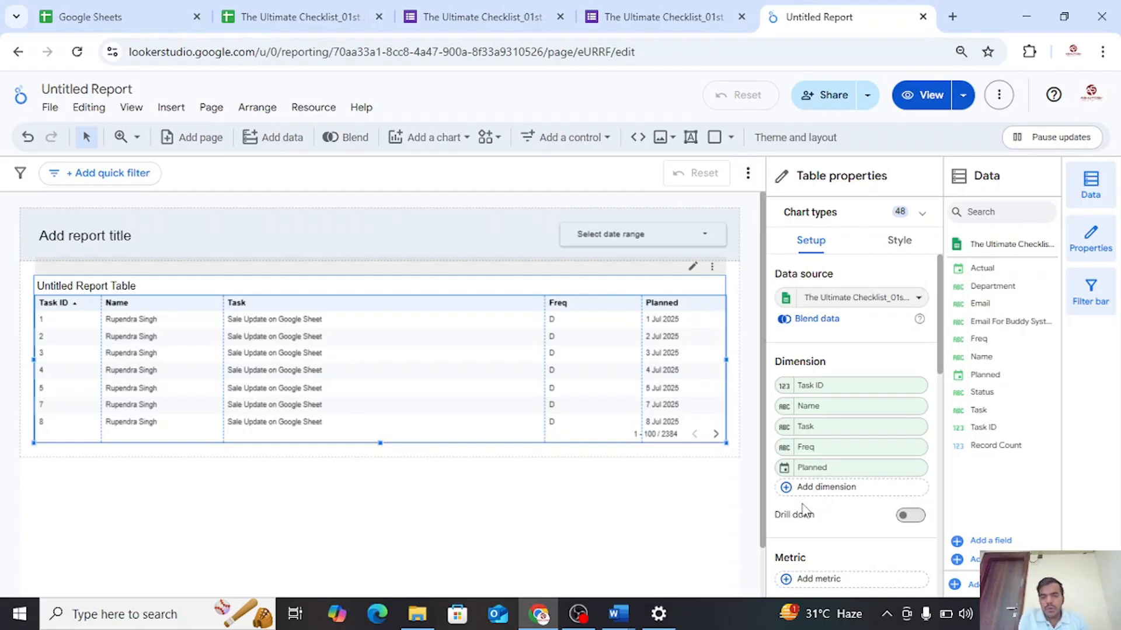
Create a new filter for the report table and name it "Show only pending tasks"
{"action": "scroll", "coordinate": [908, 463], "scroll_direction": "down", "scroll_amount": 3}
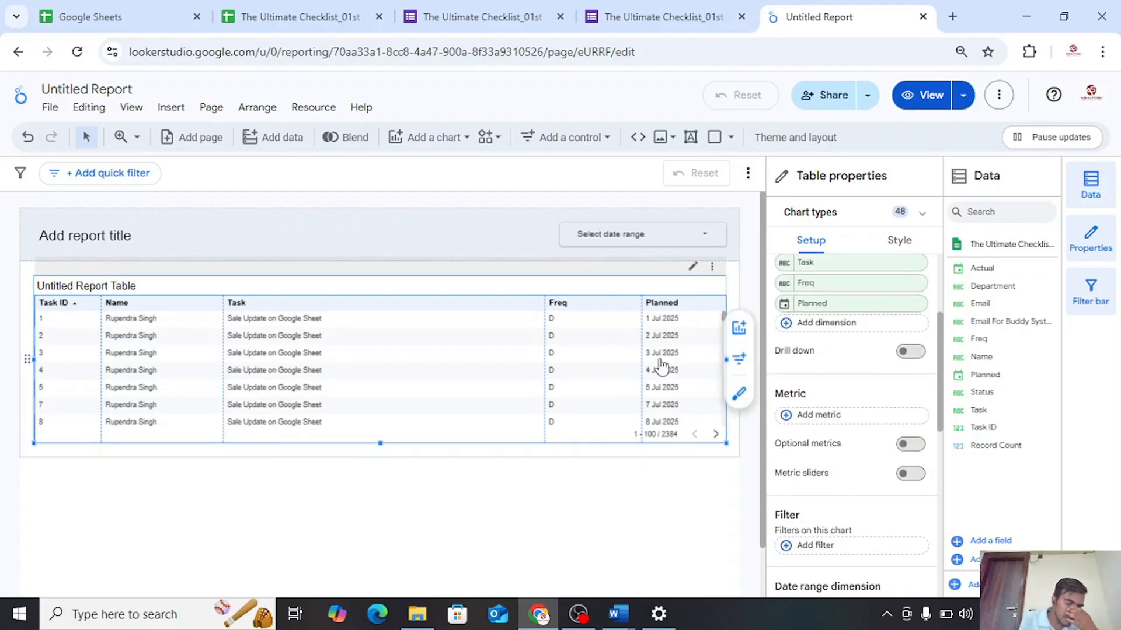
{"action": "scroll", "coordinate": [824, 486], "scroll_direction": "down", "scroll_amount": 3}
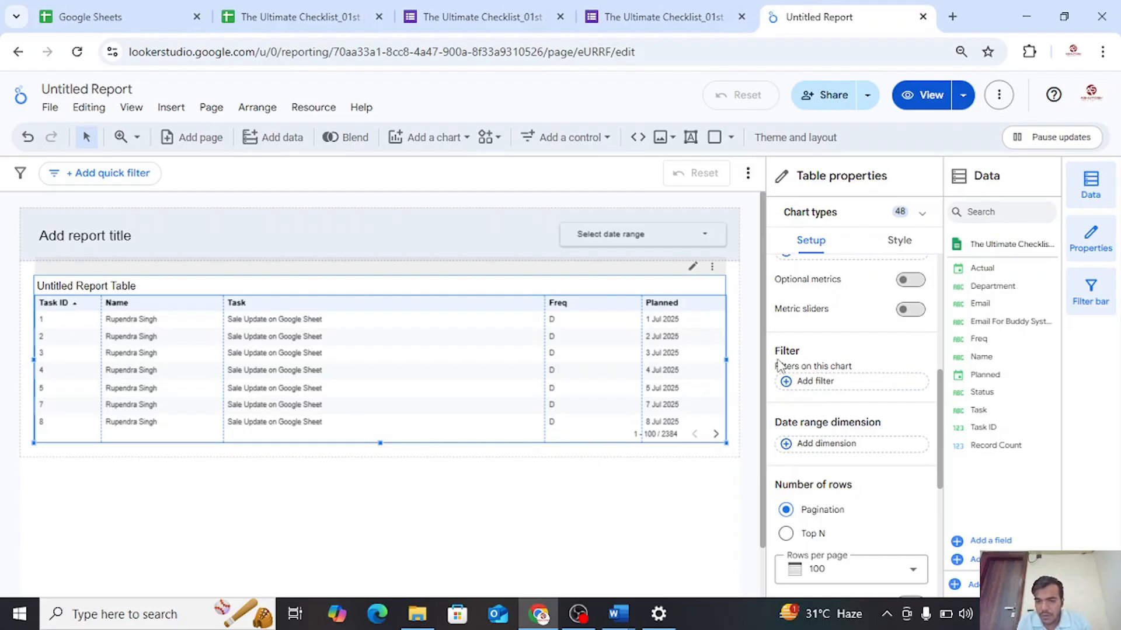
{"action": "left_click", "coordinate": [792, 385]}
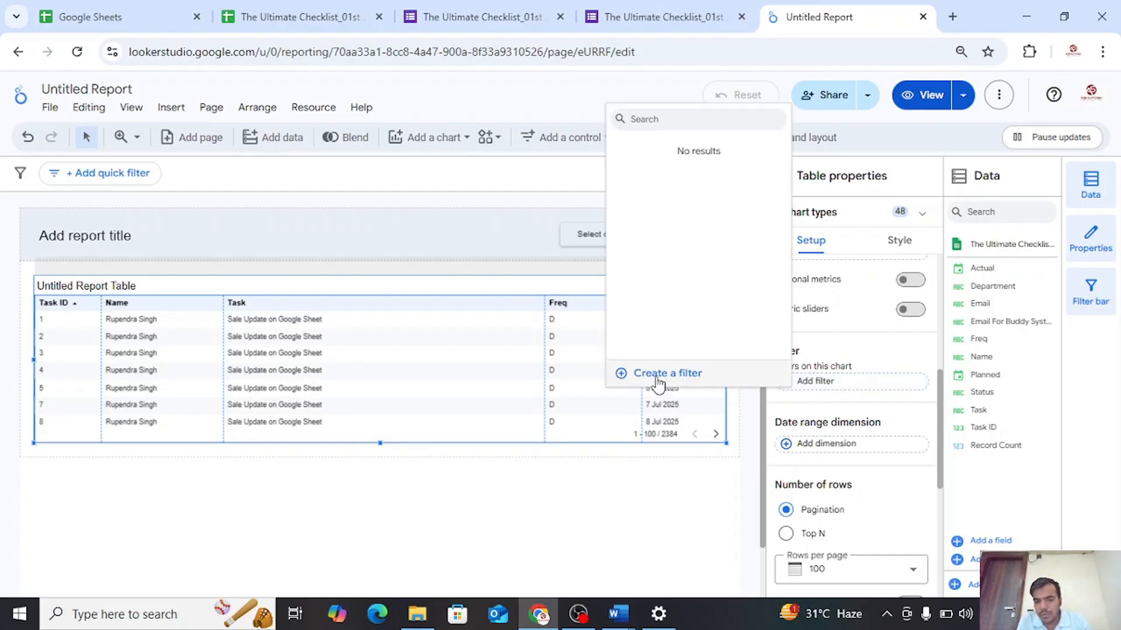
{"action": "left_click", "coordinate": [641, 374]}
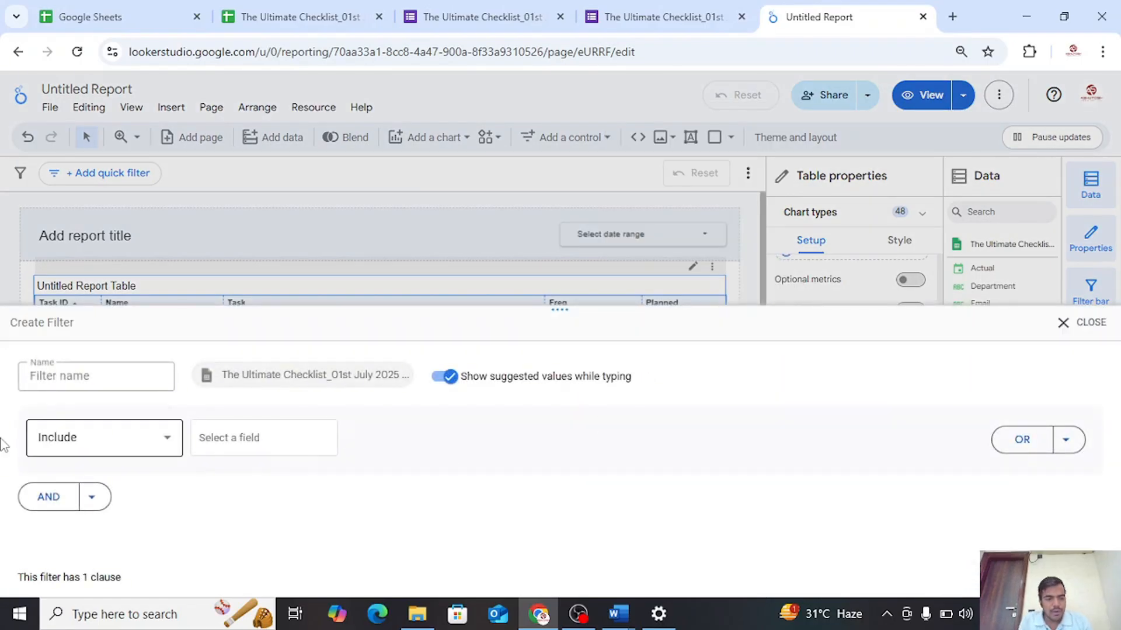
{"action": "left_click", "coordinate": [72, 377]}
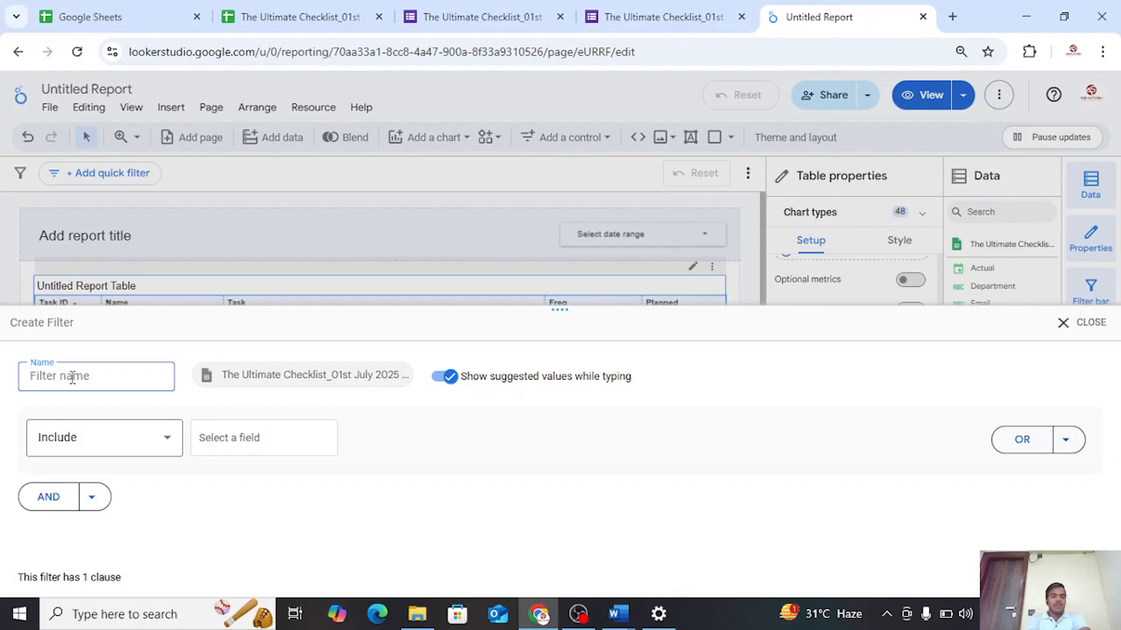
{"action": "type", "text": "S"}
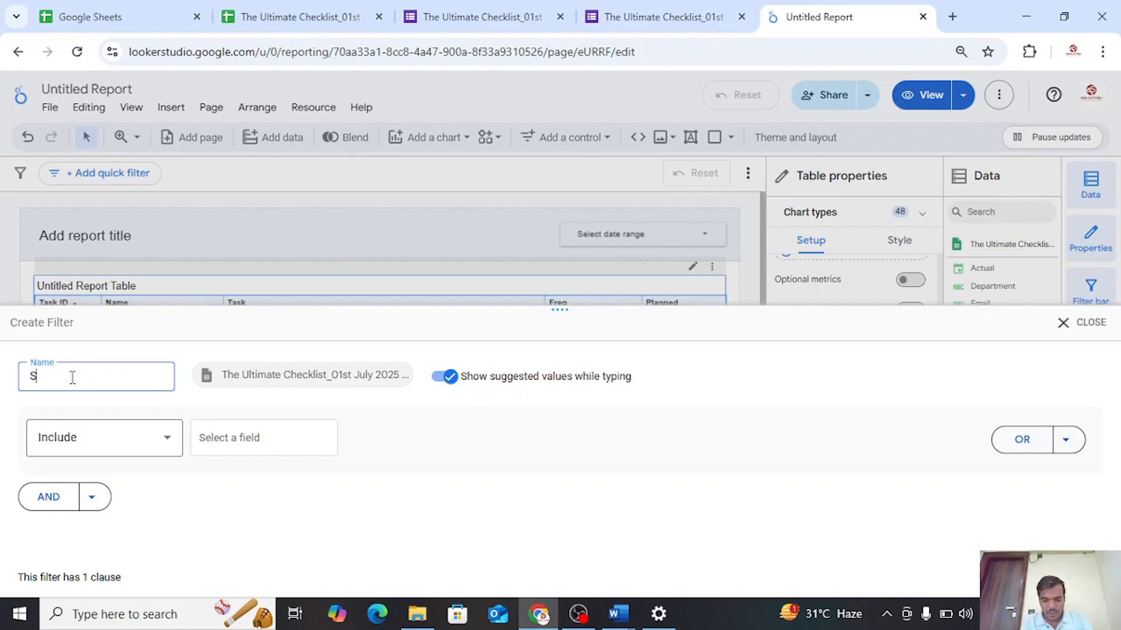
{"action": "type", "text": "how only [p"}
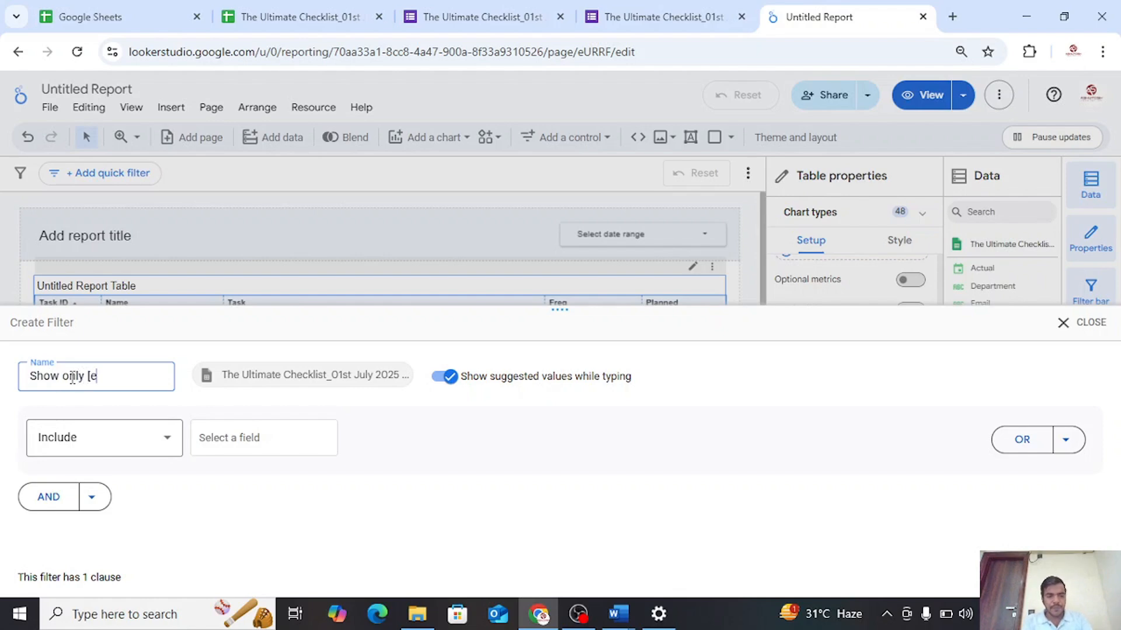
{"action": "key", "text": "BackSpace"}
{"action": "type", "text": "pending tasks"}
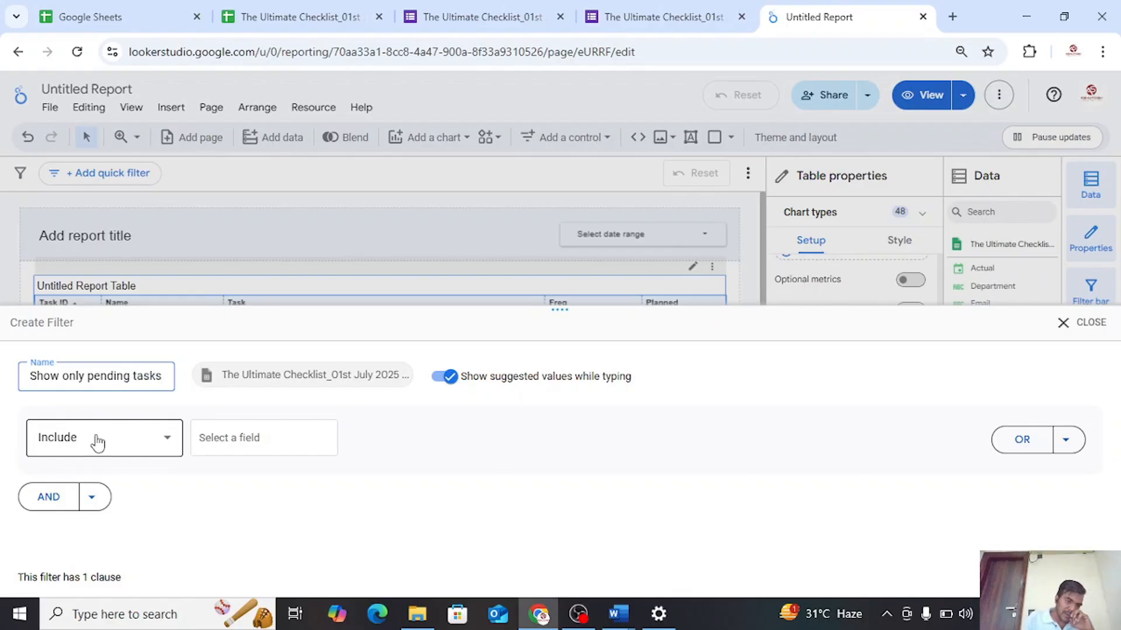
Set the filter clause to include rows where Actual Is Null and save the filter on the table
{"action": "left_click", "coordinate": [203, 442]}
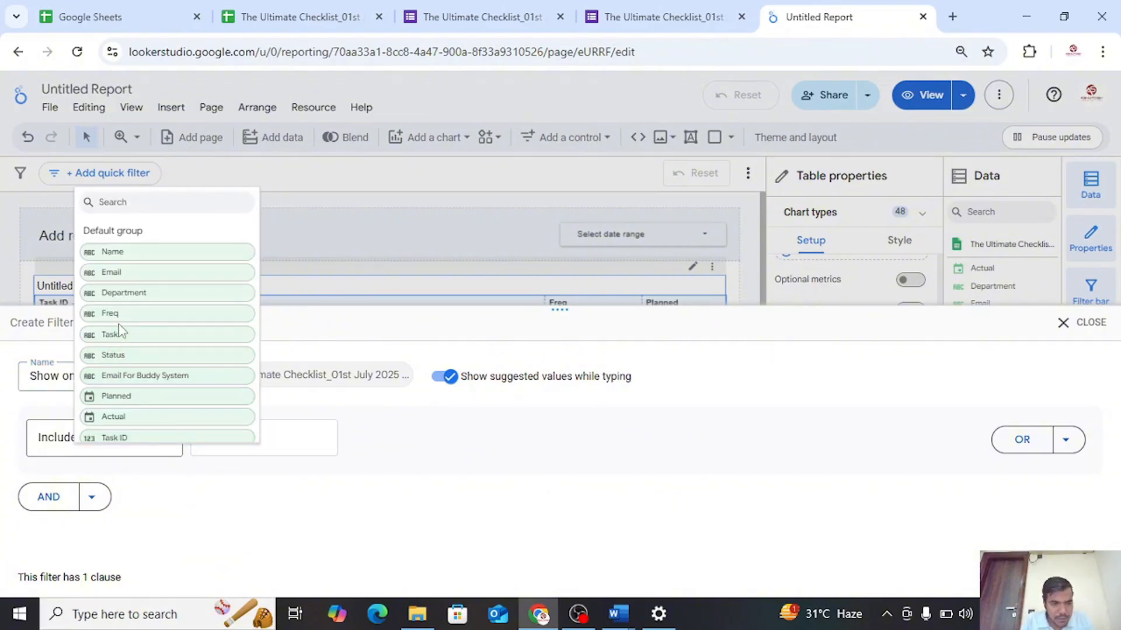
{"action": "scroll", "coordinate": [134, 385], "scroll_direction": "down", "scroll_amount": 1}
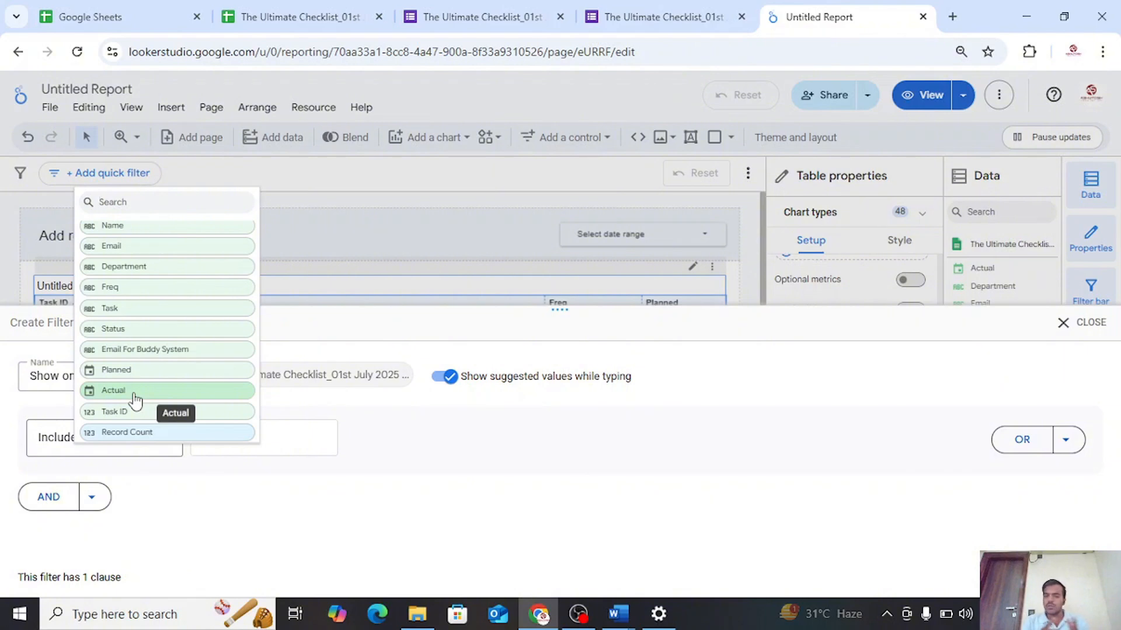
{"action": "left_click", "coordinate": [135, 399]}
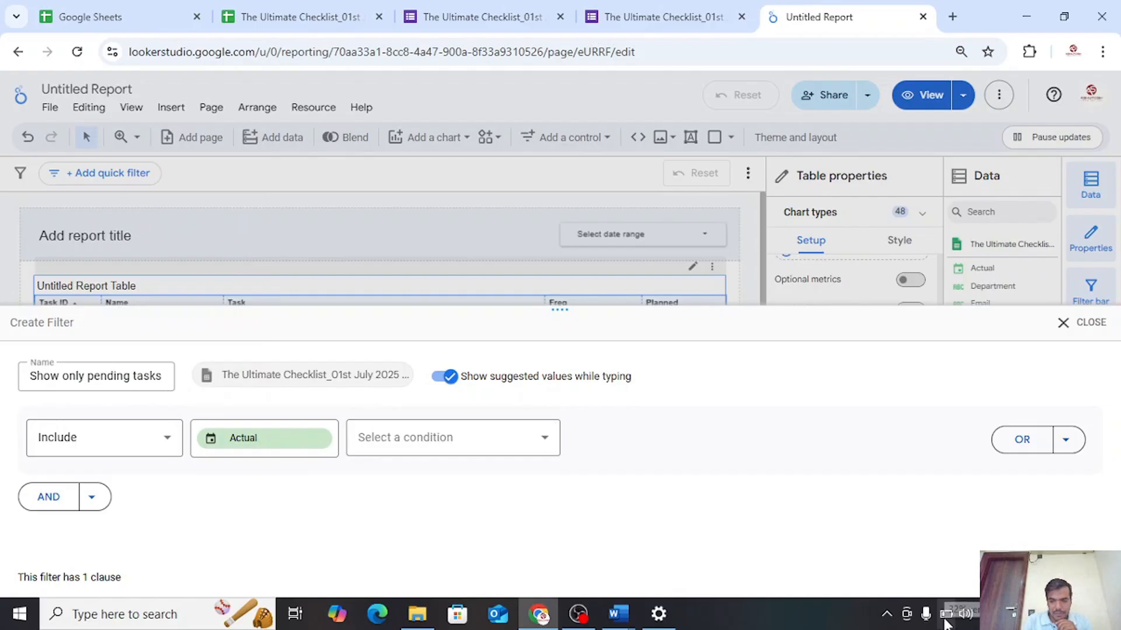
{"action": "left_click", "coordinate": [448, 437]}
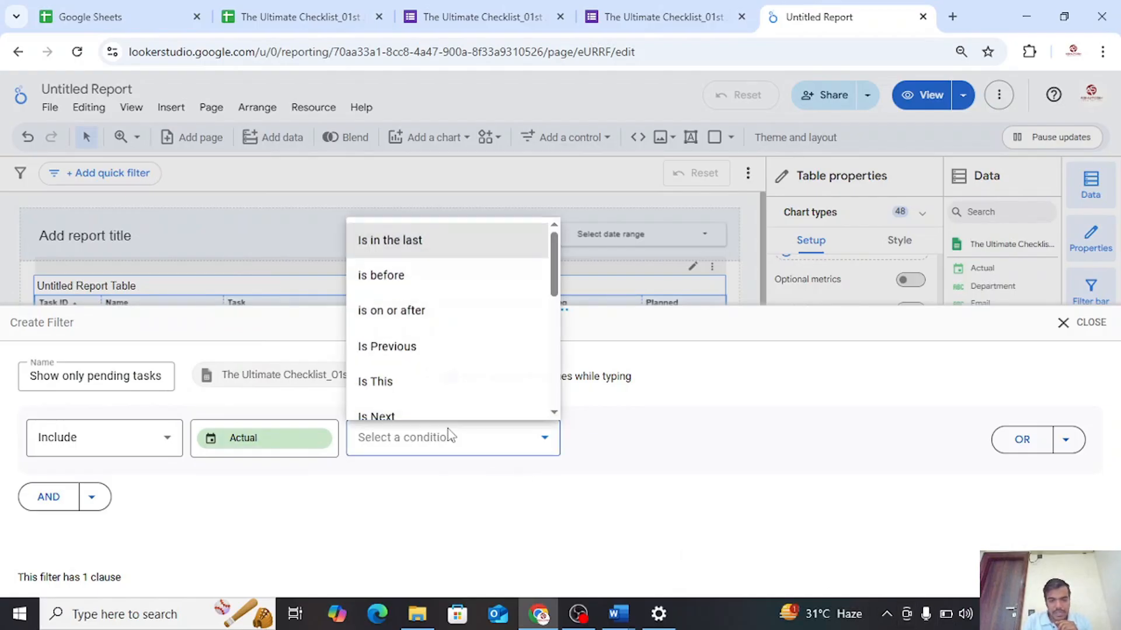
{"action": "scroll", "coordinate": [435, 373], "scroll_direction": "down", "scroll_amount": 5}
{"action": "scroll", "coordinate": [436, 376], "scroll_direction": "down", "scroll_amount": 2}
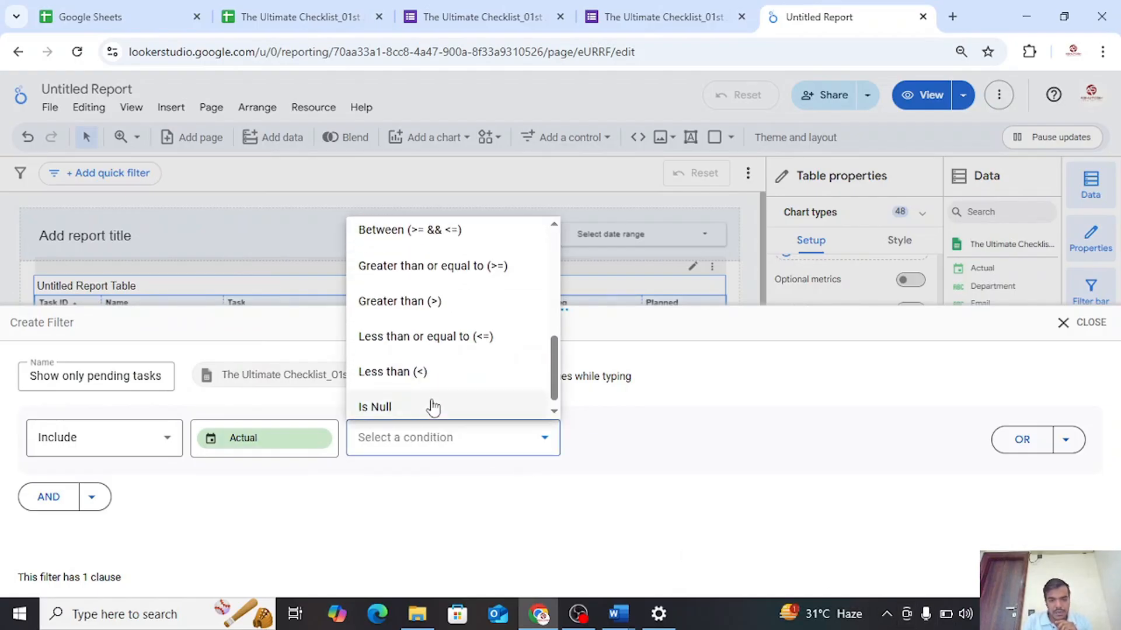
{"action": "left_click", "coordinate": [421, 413]}
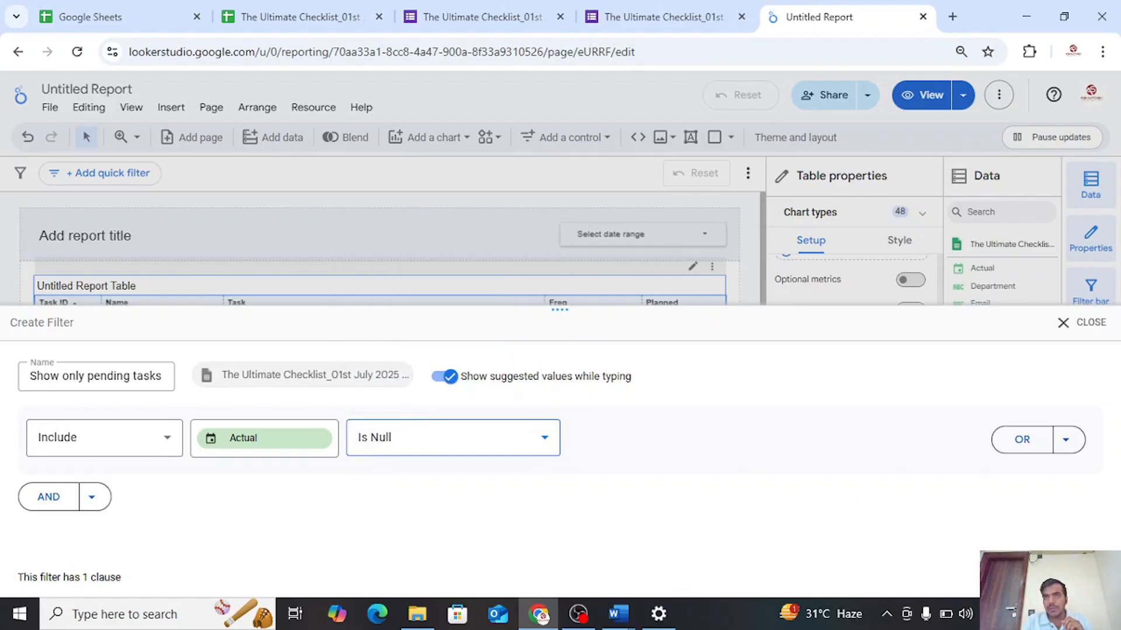
{"action": "left_click", "coordinate": [1078, 577]}
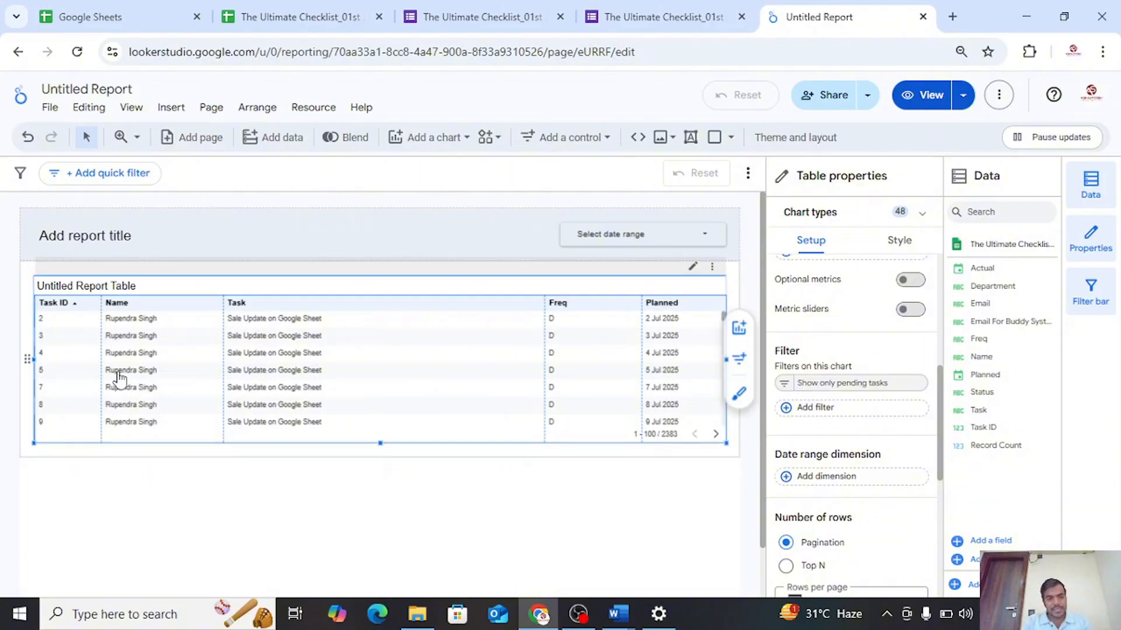
Compare the Actual column in the Master sheet with the filtered rows of the report table
{"action": "left_click", "coordinate": [268, 7]}
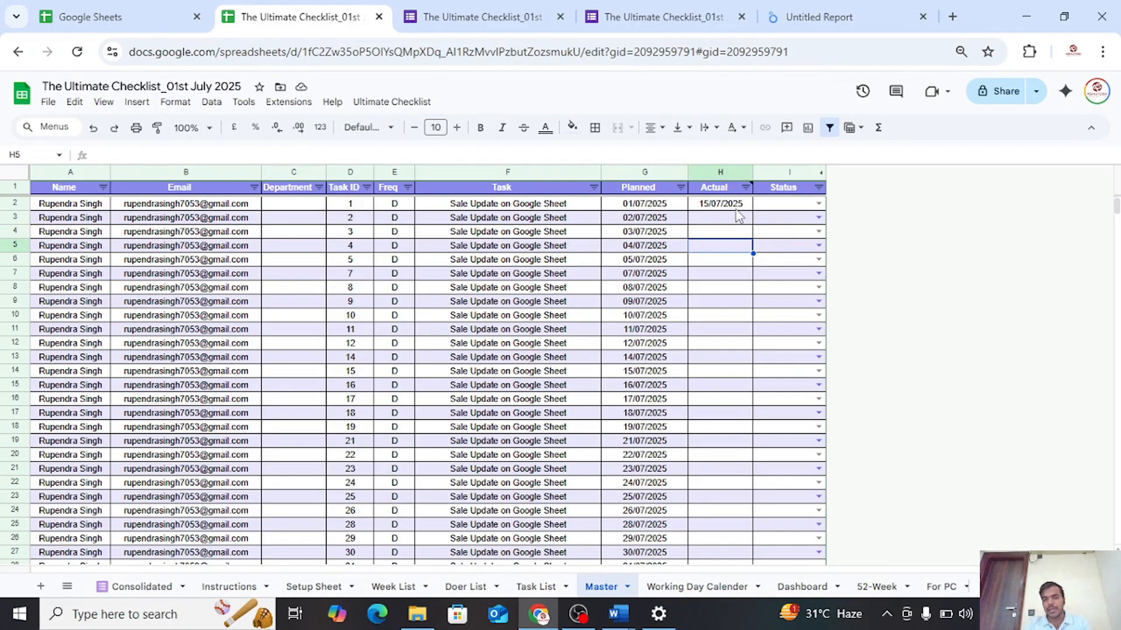
{"action": "left_click", "coordinate": [808, 17]}
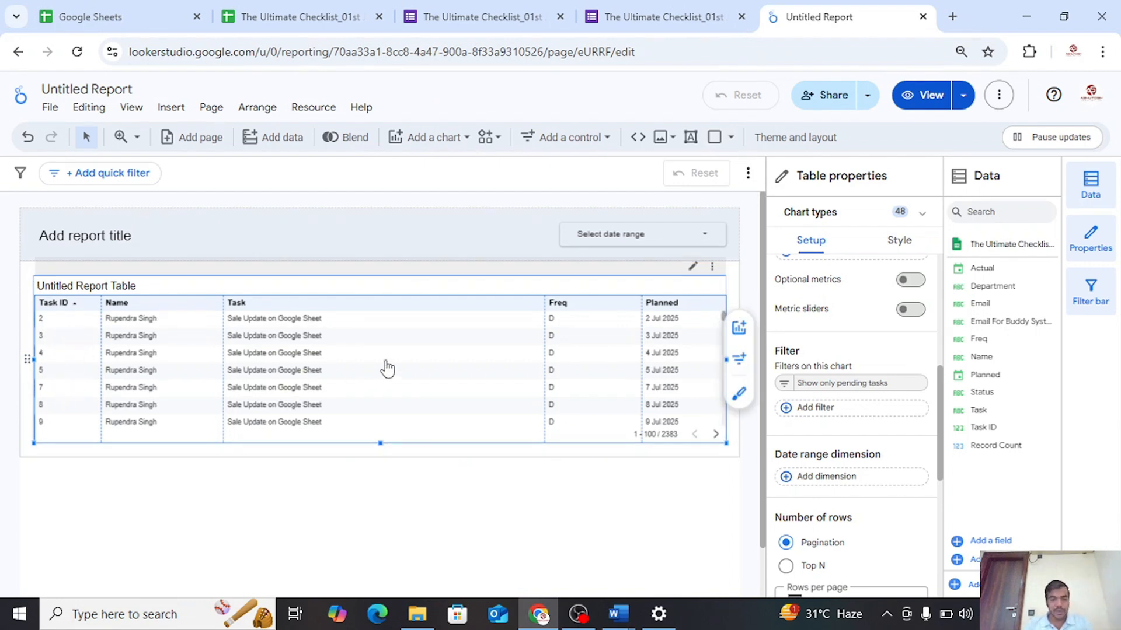
{"action": "scroll", "coordinate": [471, 379], "scroll_direction": "down", "scroll_amount": 5}
{"action": "scroll", "coordinate": [472, 383], "scroll_direction": "up", "scroll_amount": 5}
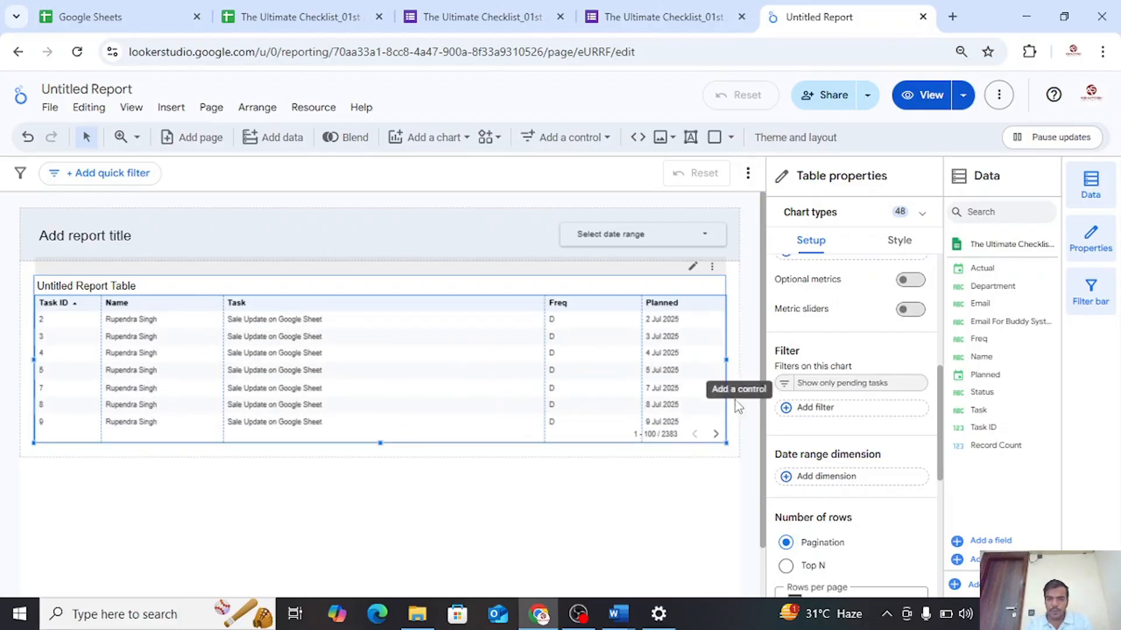
{"action": "scroll", "coordinate": [912, 393], "scroll_direction": "down", "scroll_amount": 3}
{"action": "scroll", "coordinate": [882, 428], "scroll_direction": "down", "scroll_amount": 3}
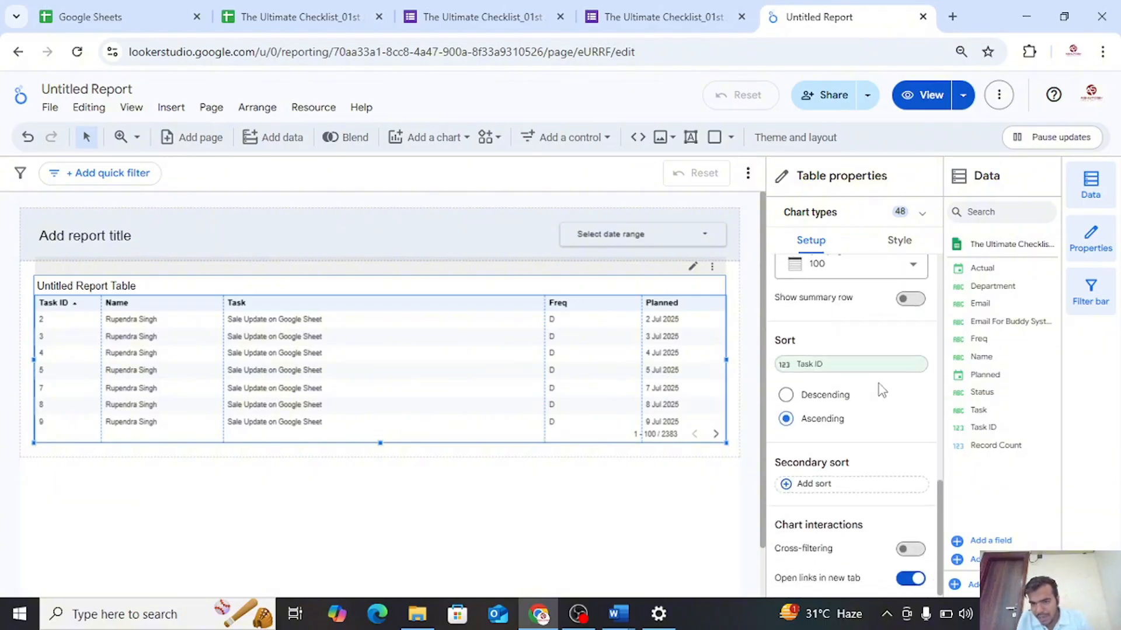
{"action": "scroll", "coordinate": [877, 383], "scroll_direction": "up", "scroll_amount": 10}
{"action": "mouse_move", "coordinate": [879, 386]}
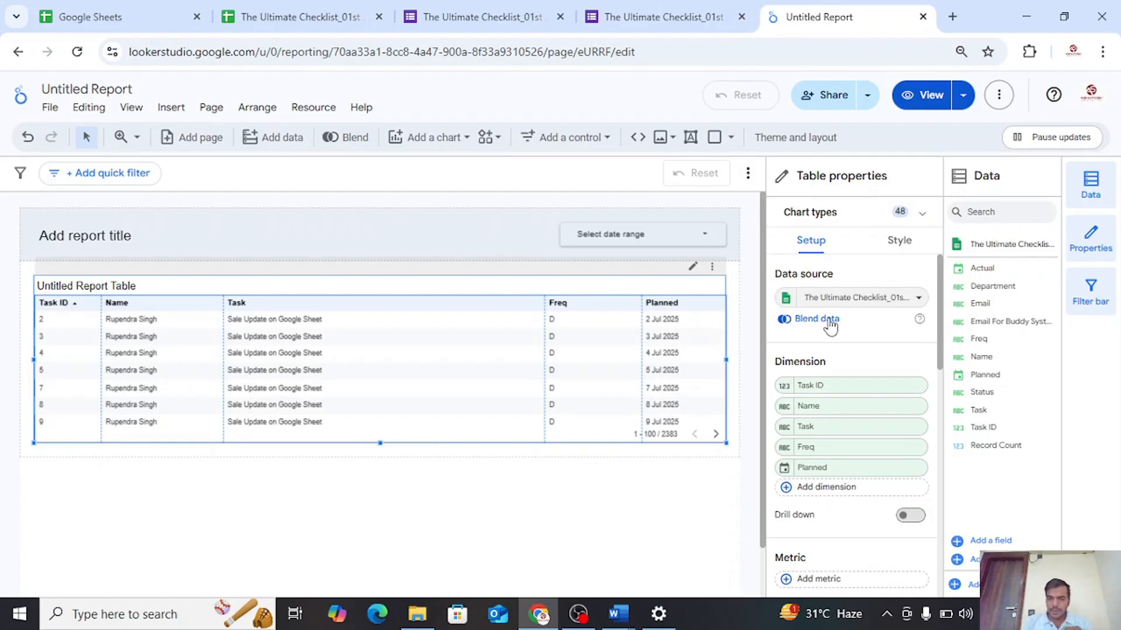
{"action": "scroll", "coordinate": [824, 348], "scroll_direction": "down", "scroll_amount": 1}
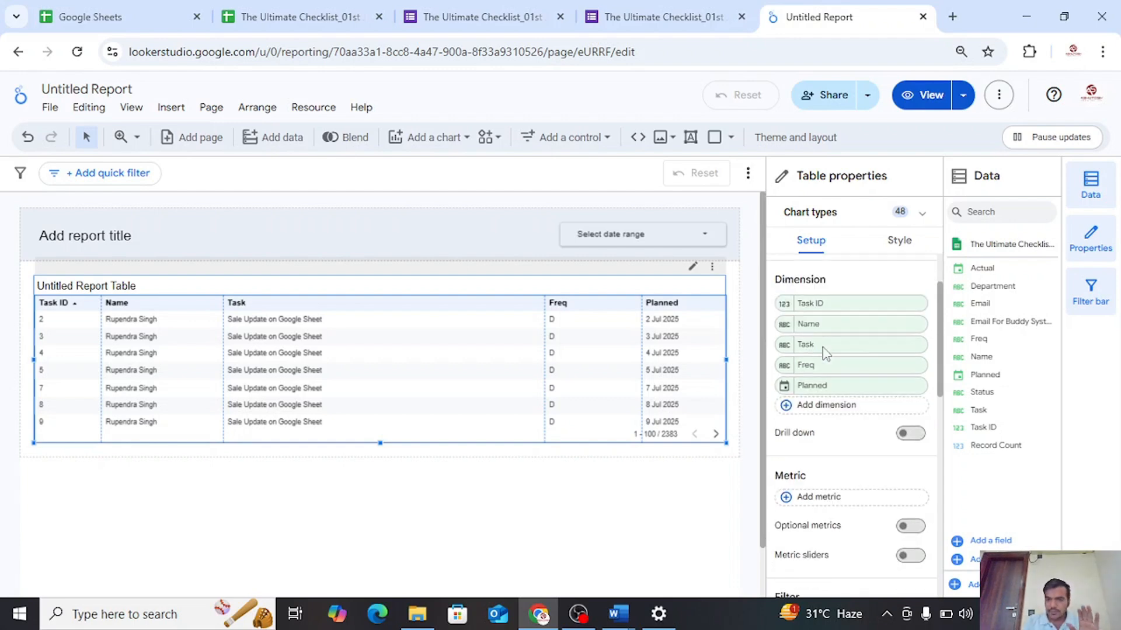
{"action": "scroll", "coordinate": [824, 347], "scroll_direction": "up", "scroll_amount": 1}
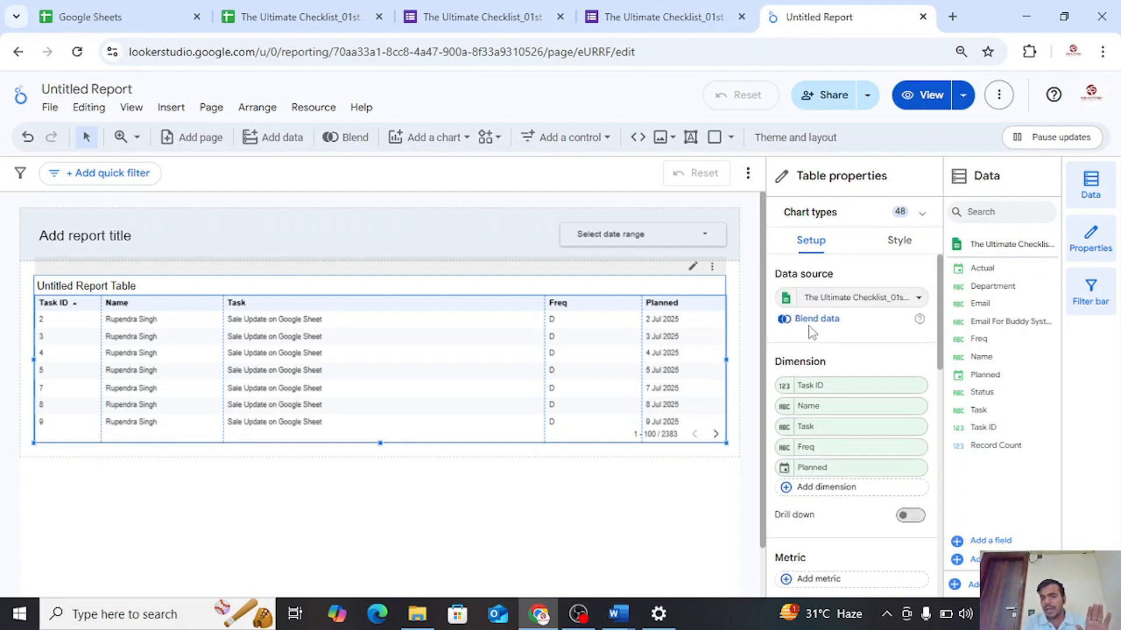
Filter the table's data source by viewer email using the Email field, and grant the report consent to use the account's email address
{"action": "left_click", "coordinate": [785, 300]}
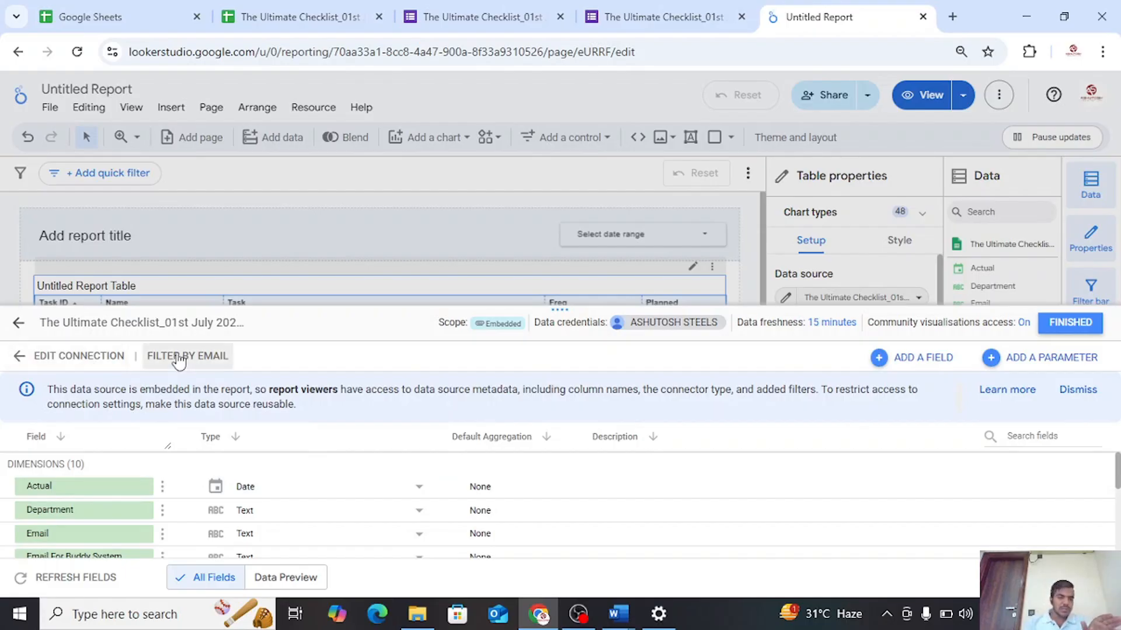
{"action": "left_click", "coordinate": [195, 367]}
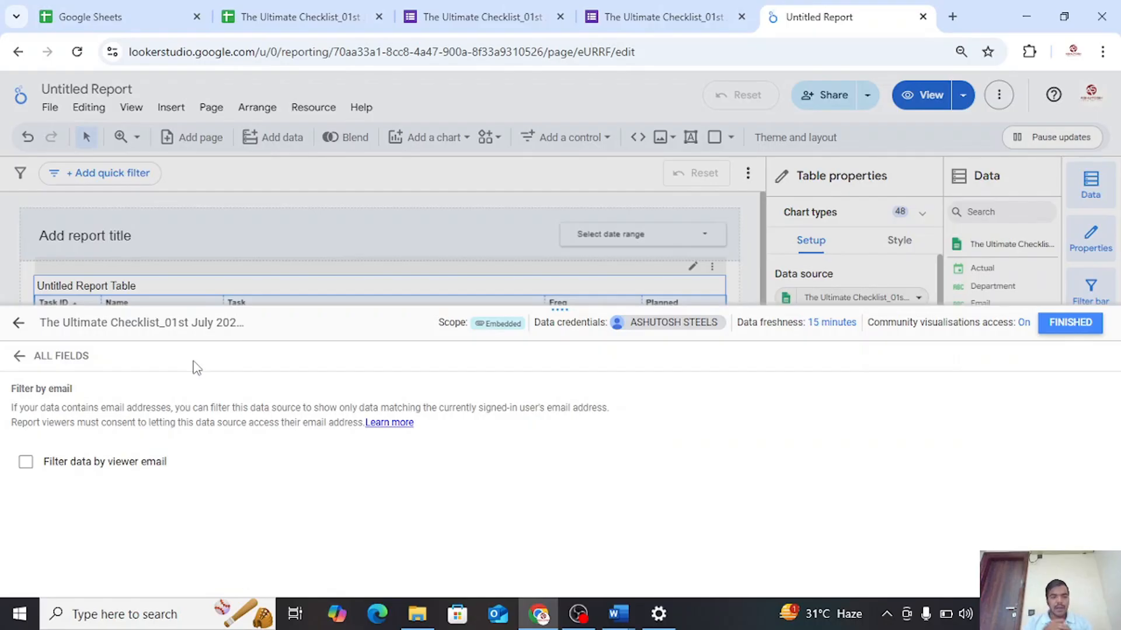
{"action": "left_click", "coordinate": [28, 469]}
{"action": "left_click", "coordinate": [25, 462]}
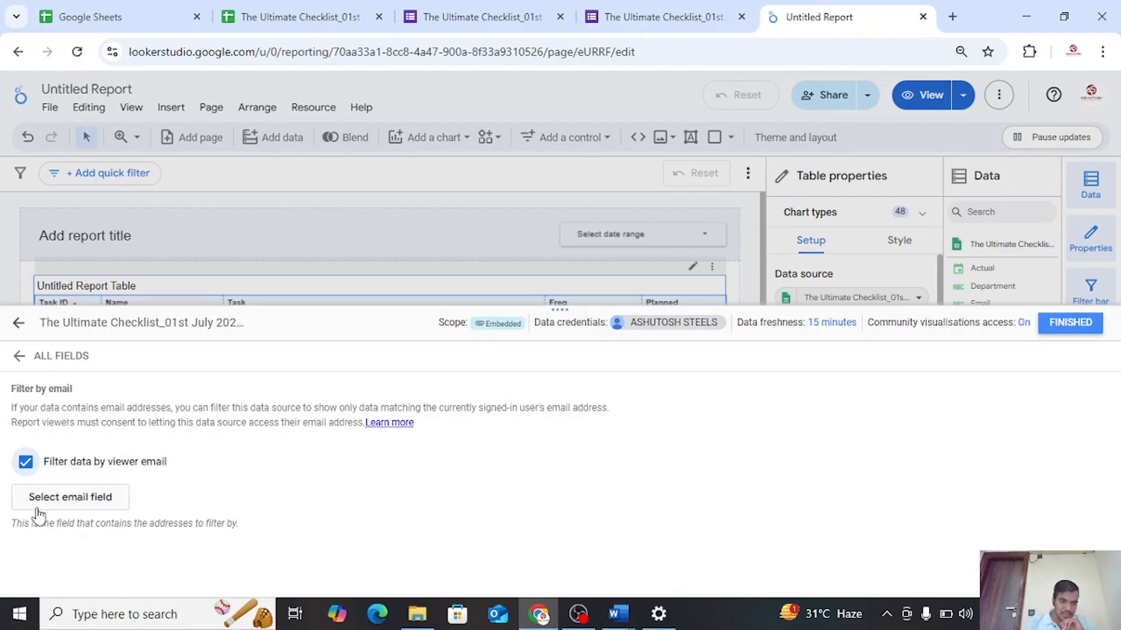
{"action": "left_click", "coordinate": [110, 499]}
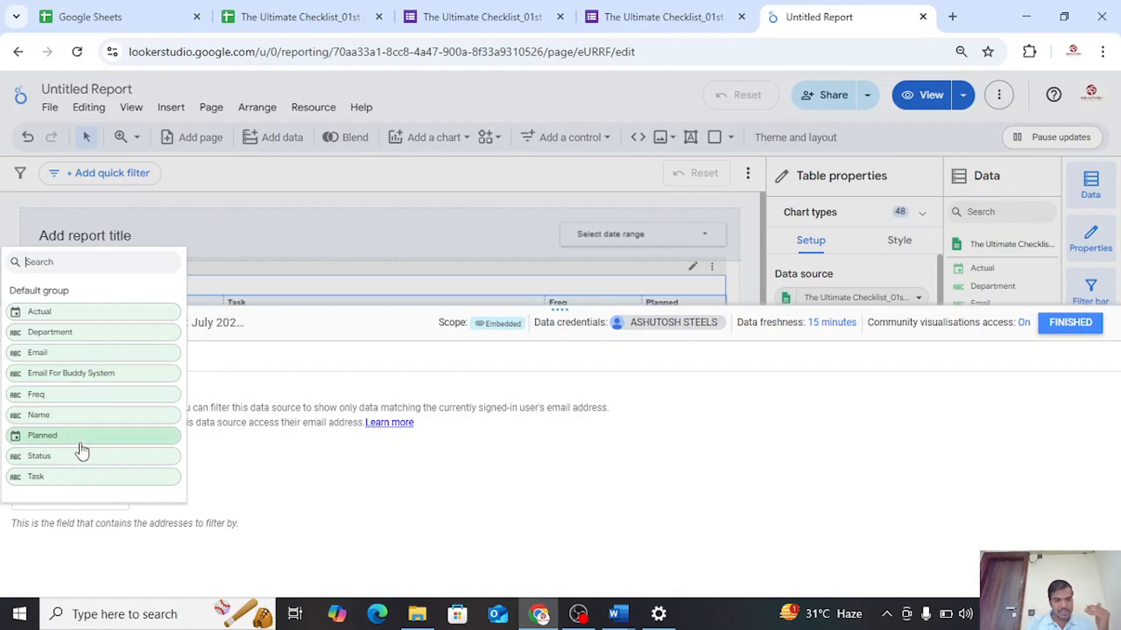
{"action": "left_click", "coordinate": [54, 354]}
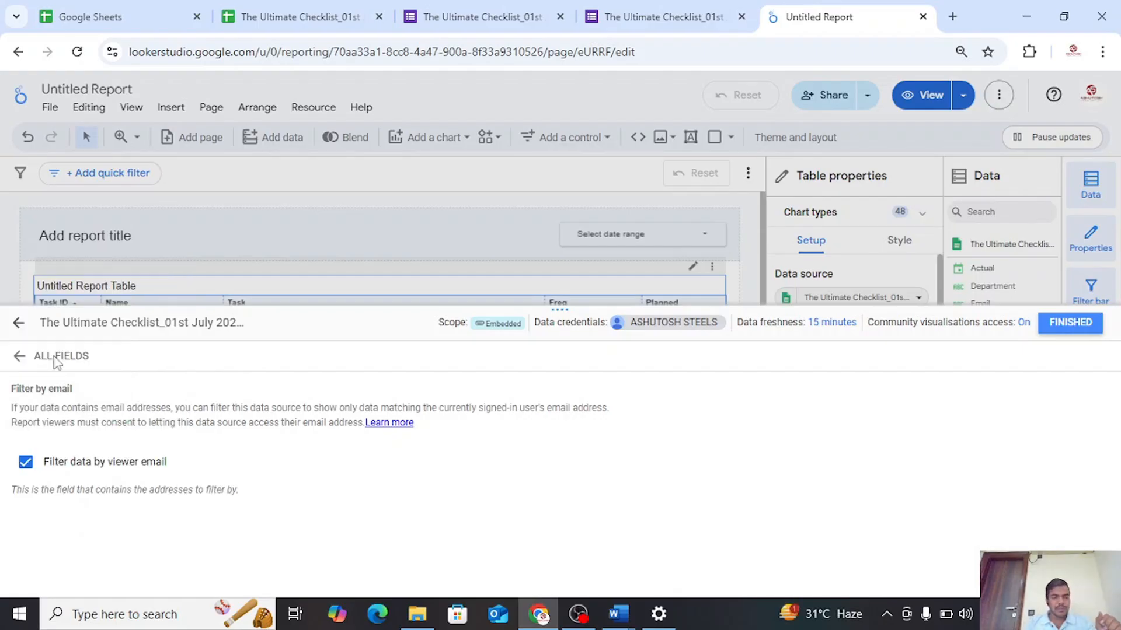
{"action": "left_click", "coordinate": [1053, 333]}
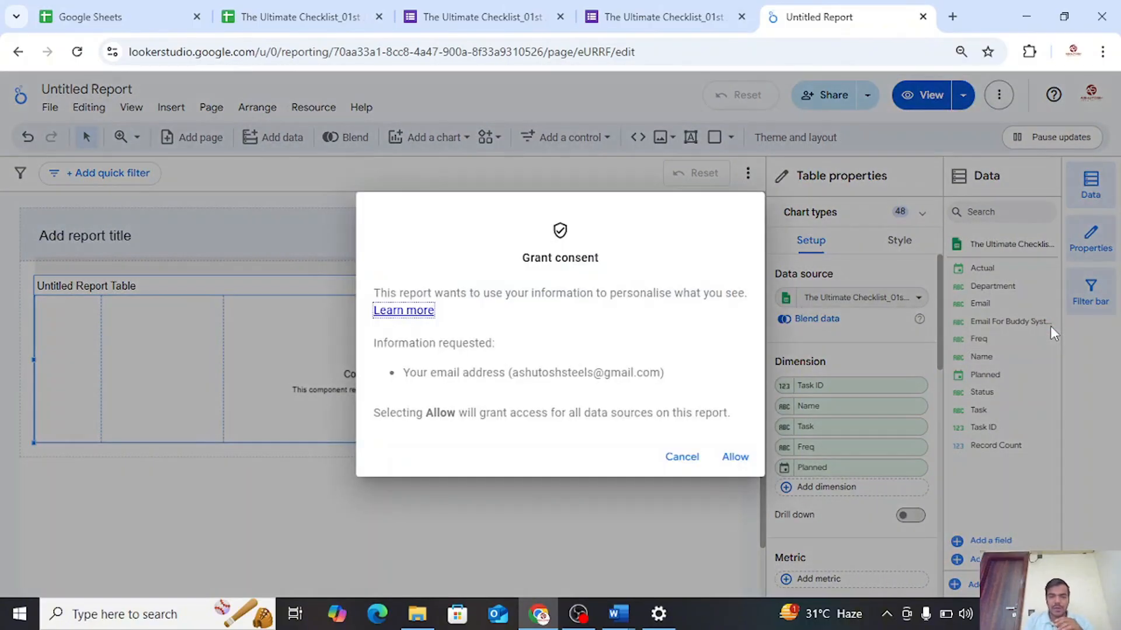
{"action": "left_click", "coordinate": [723, 467]}
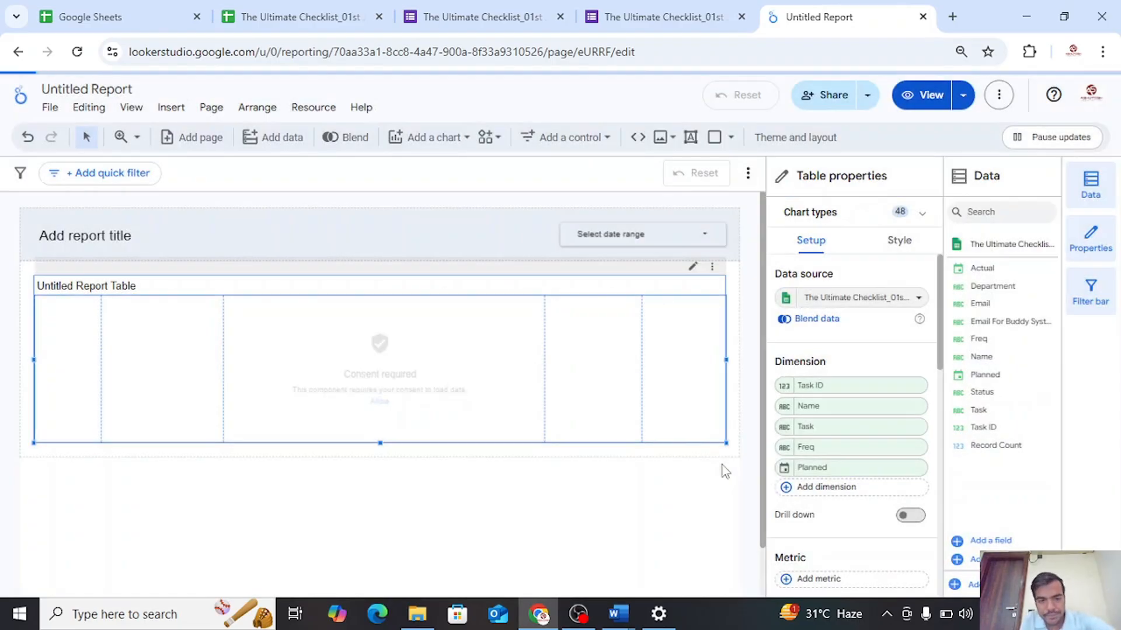
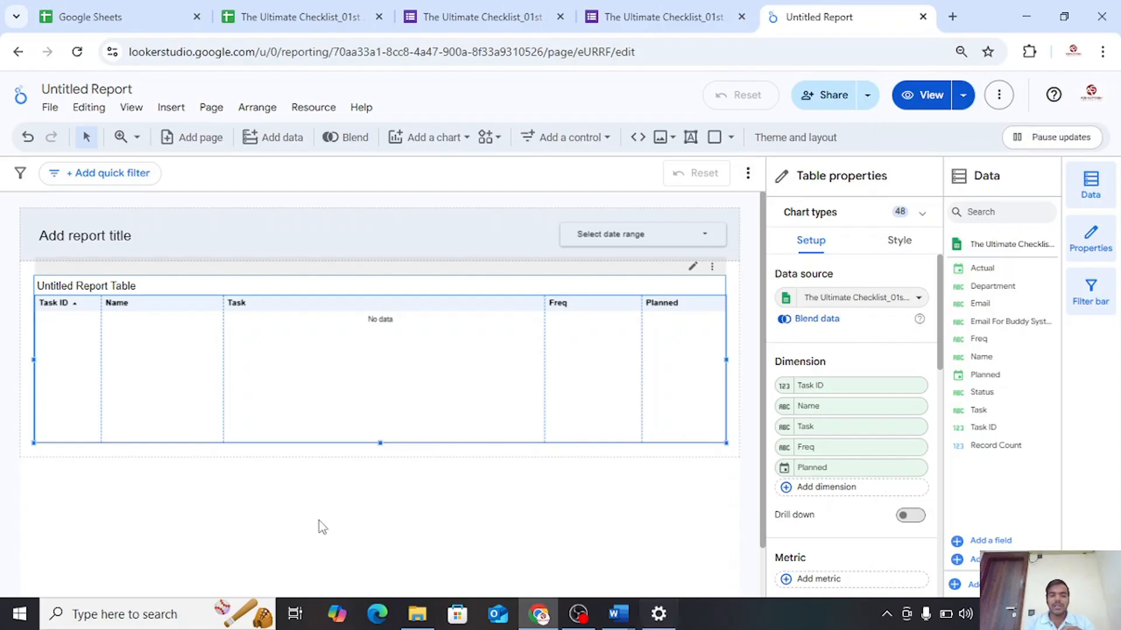
Turn off filtering by viewer email in the table's data source and finish editing the source
{"action": "left_click", "coordinate": [786, 300]}
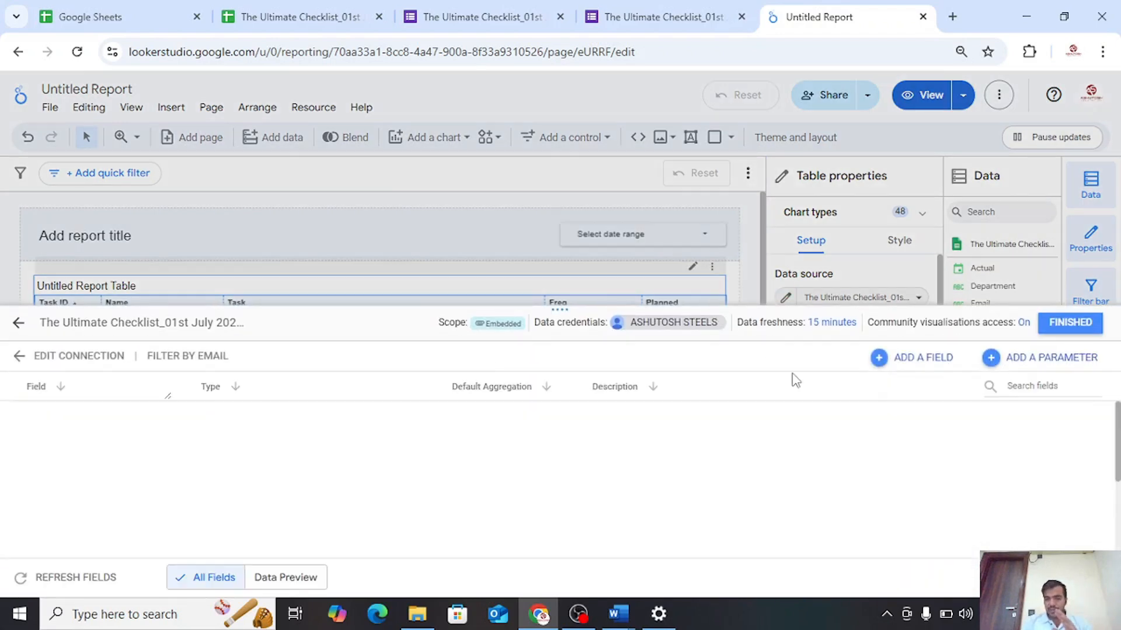
{"action": "left_click", "coordinate": [189, 362]}
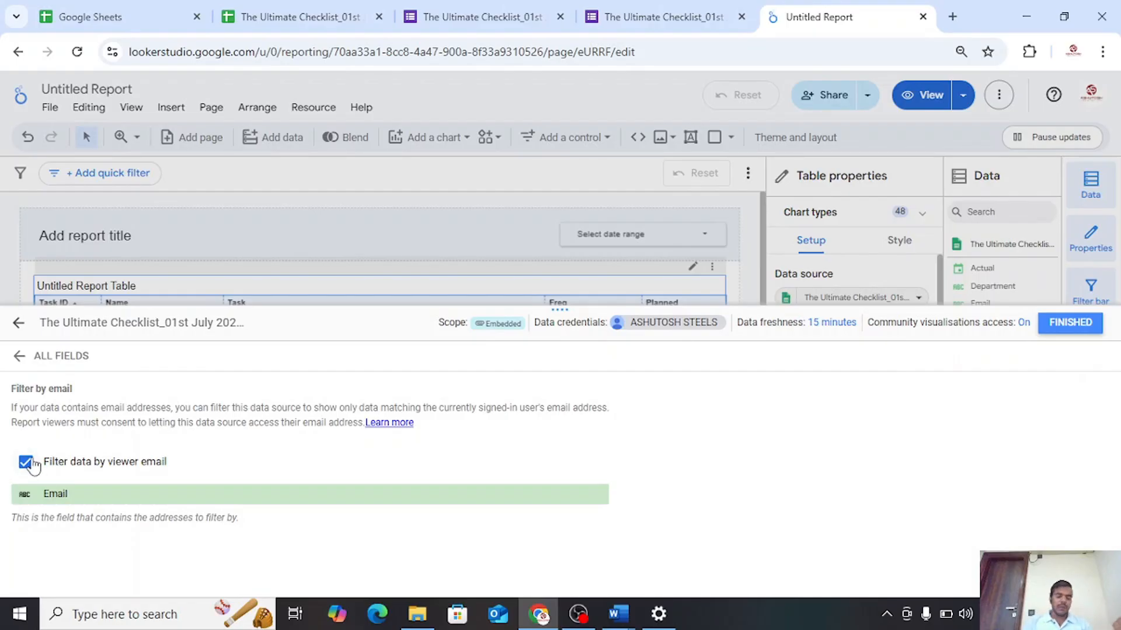
{"action": "left_click", "coordinate": [26, 463]}
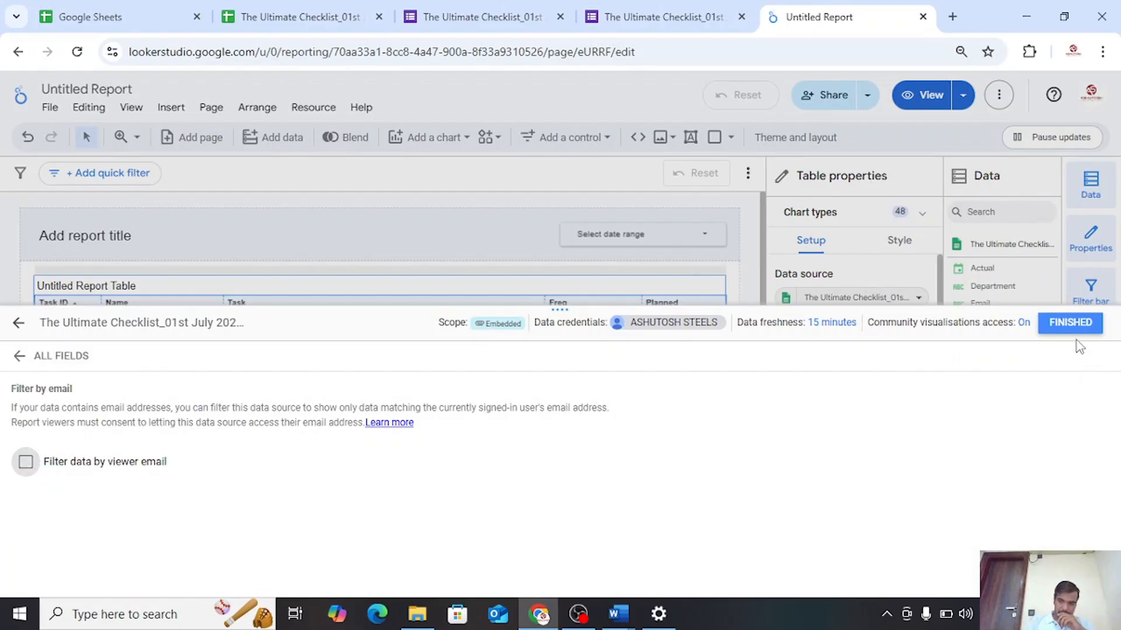
{"action": "left_click", "coordinate": [1070, 327]}
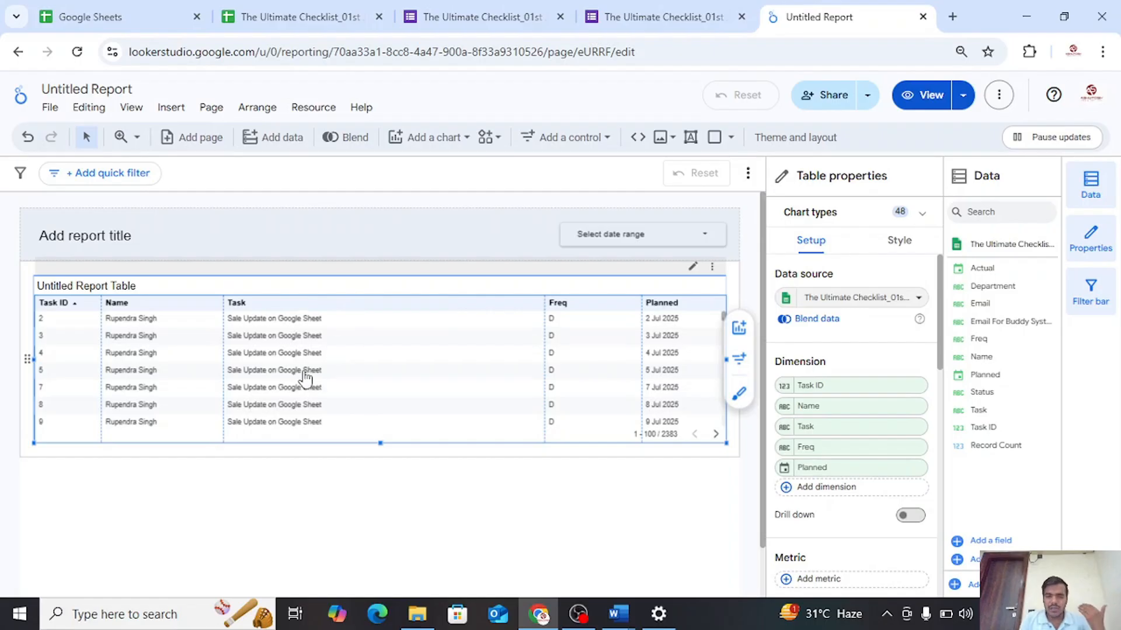
{"action": "scroll", "coordinate": [629, 420], "scroll_direction": "down", "scroll_amount": 1}
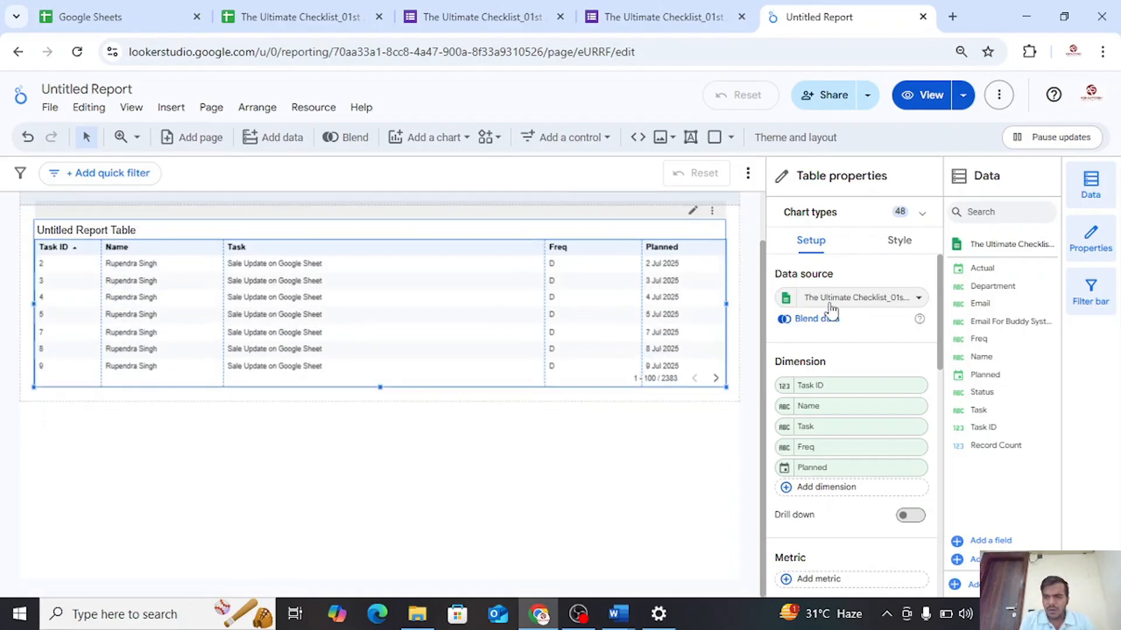
{"action": "scroll", "coordinate": [615, 572], "scroll_direction": "up", "scroll_amount": 1}
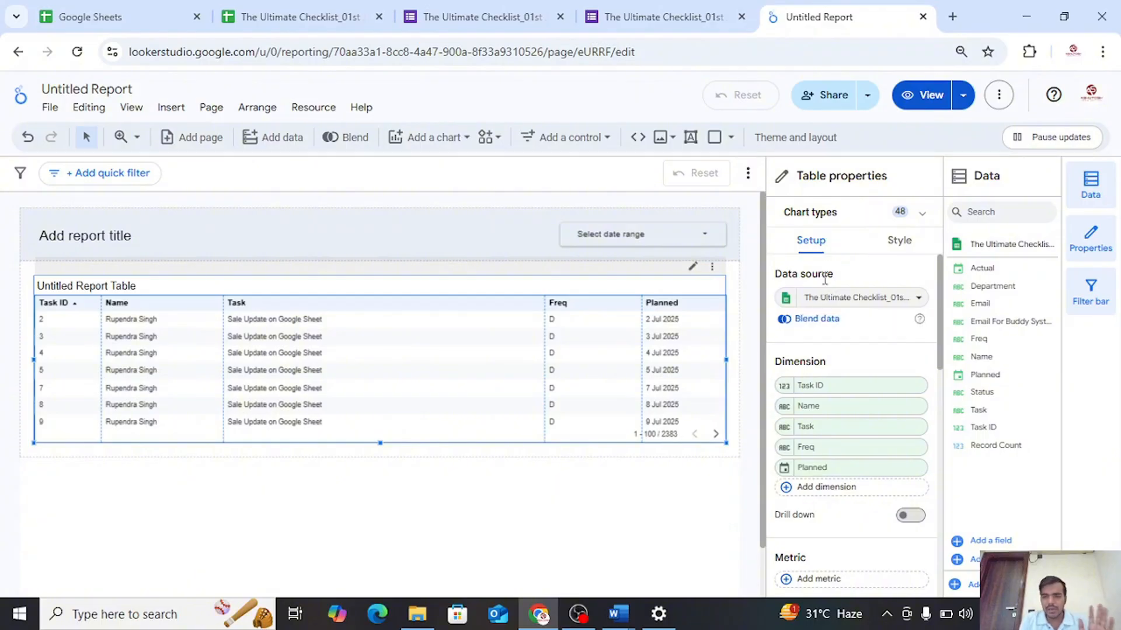
{"action": "scroll", "coordinate": [783, 348], "scroll_direction": "down", "scroll_amount": 1}
{"action": "scroll", "coordinate": [784, 344], "scroll_direction": "up", "scroll_amount": 1}
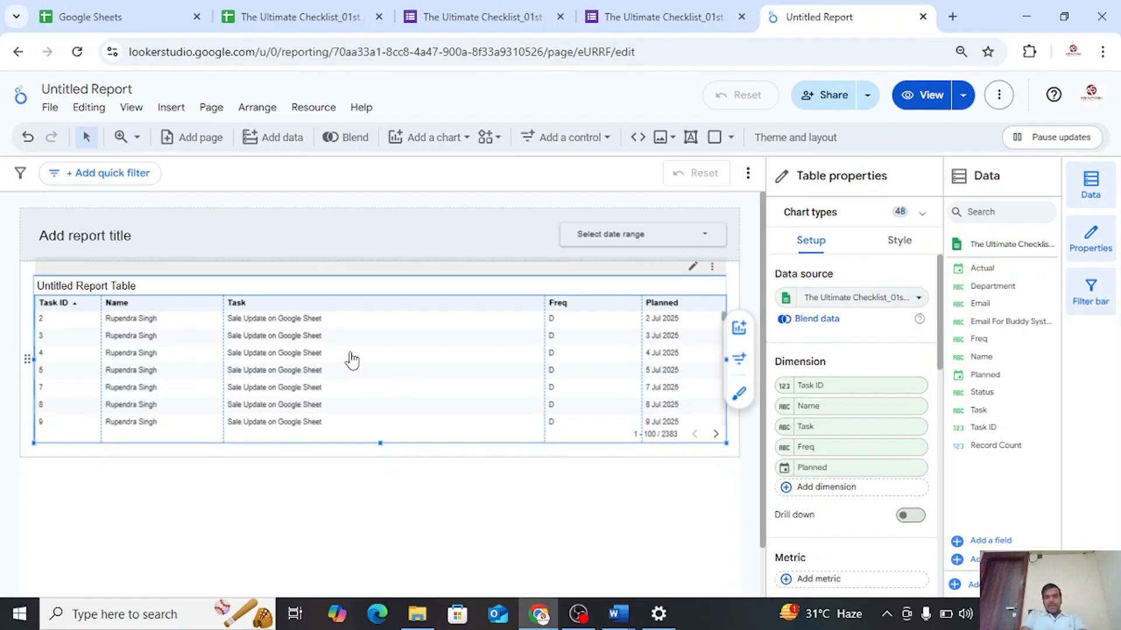
Rename the report as "The Ultimate Checklist Dashboard"
{"action": "left_click", "coordinate": [134, 89]}
{"action": "triple_click", "coordinate": [134, 89]}
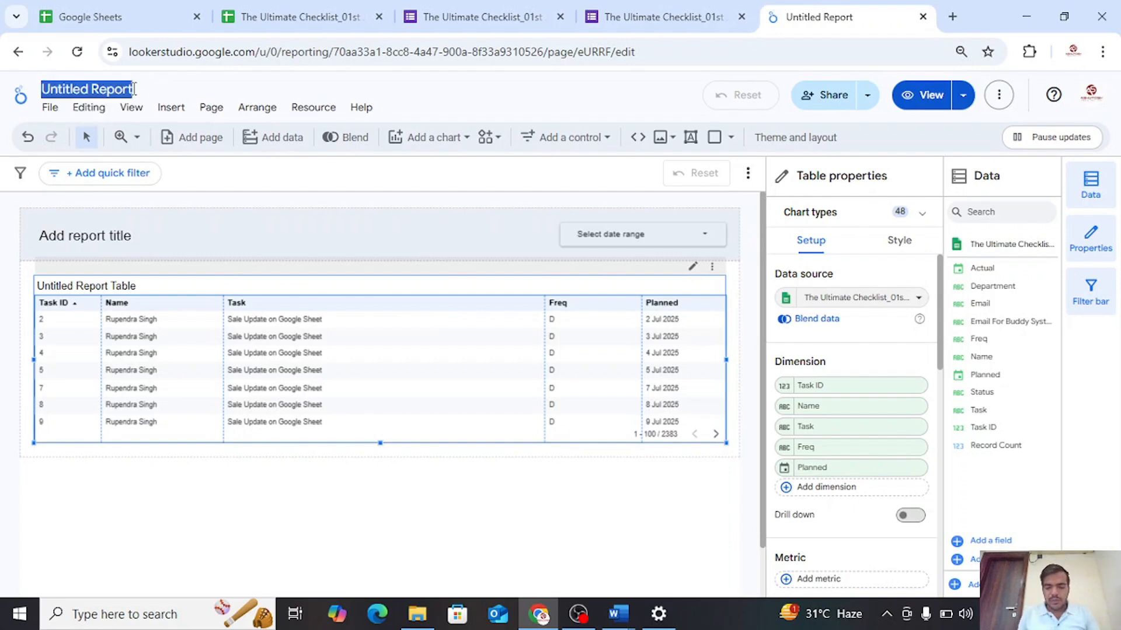
{"action": "type", "text": "The Ultia"}
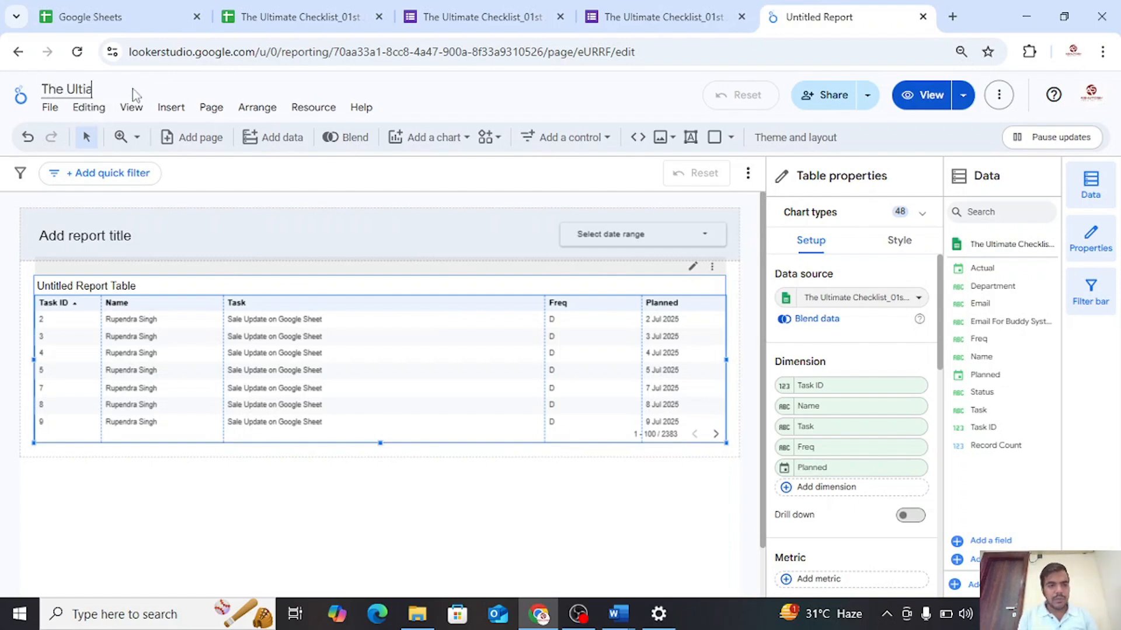
{"action": "key", "text": "BackSpace"}
{"action": "type", "text": "mate C"}
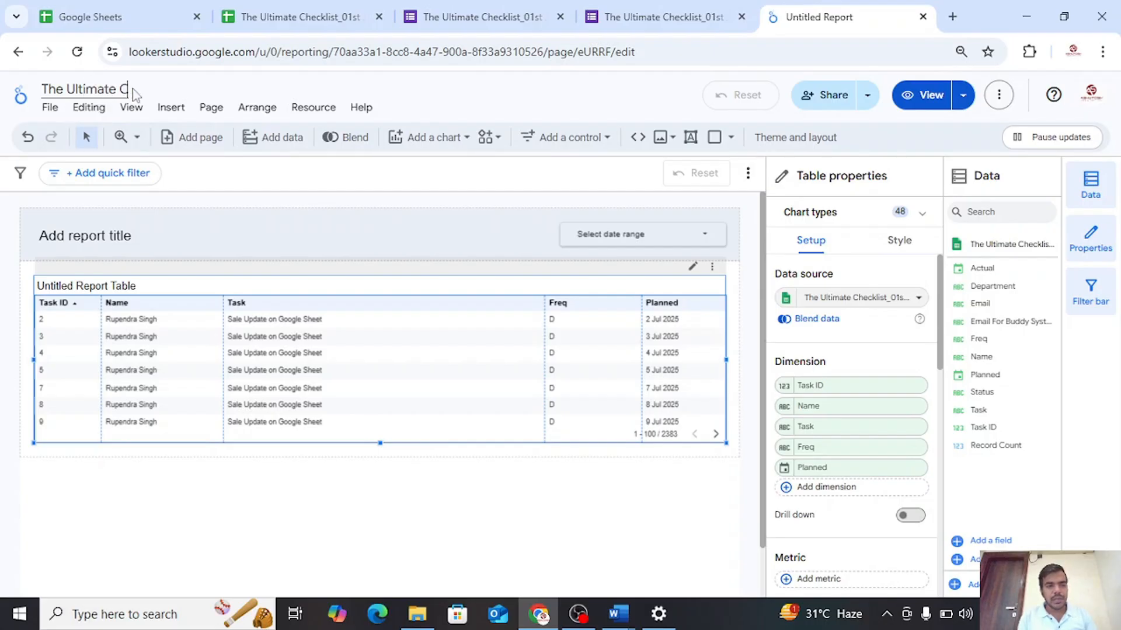
{"action": "type", "text": "hecklist Dashboard"}
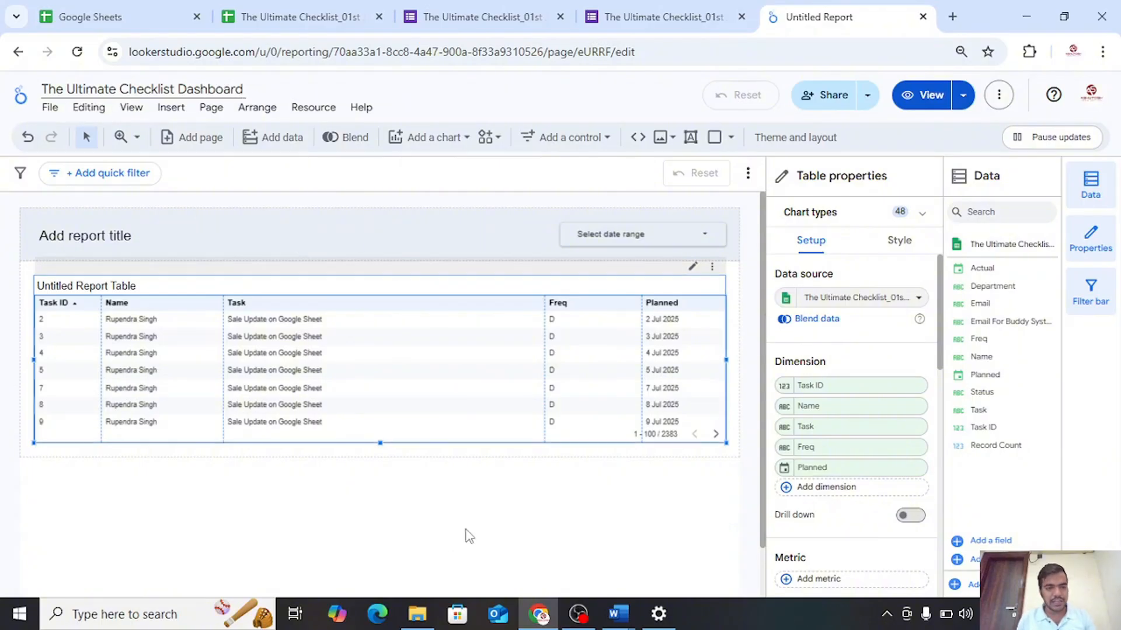
{"action": "left_click", "coordinate": [559, 523]}
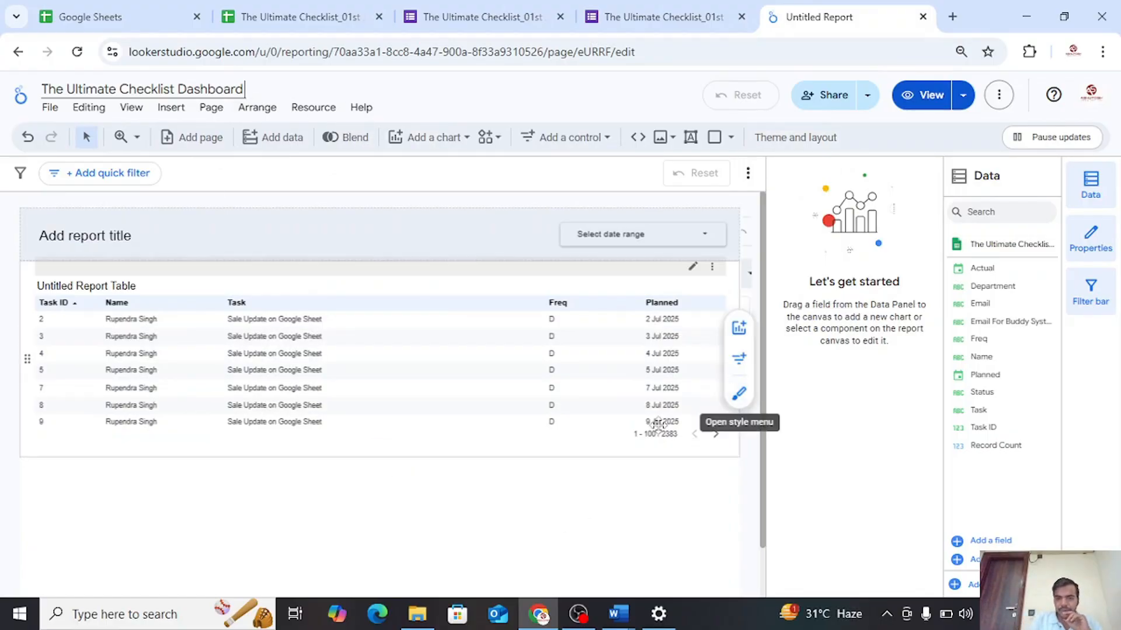
Add a calculated field to the report table's dimensions and name it "Mark Done"
{"action": "left_click", "coordinate": [575, 395]}
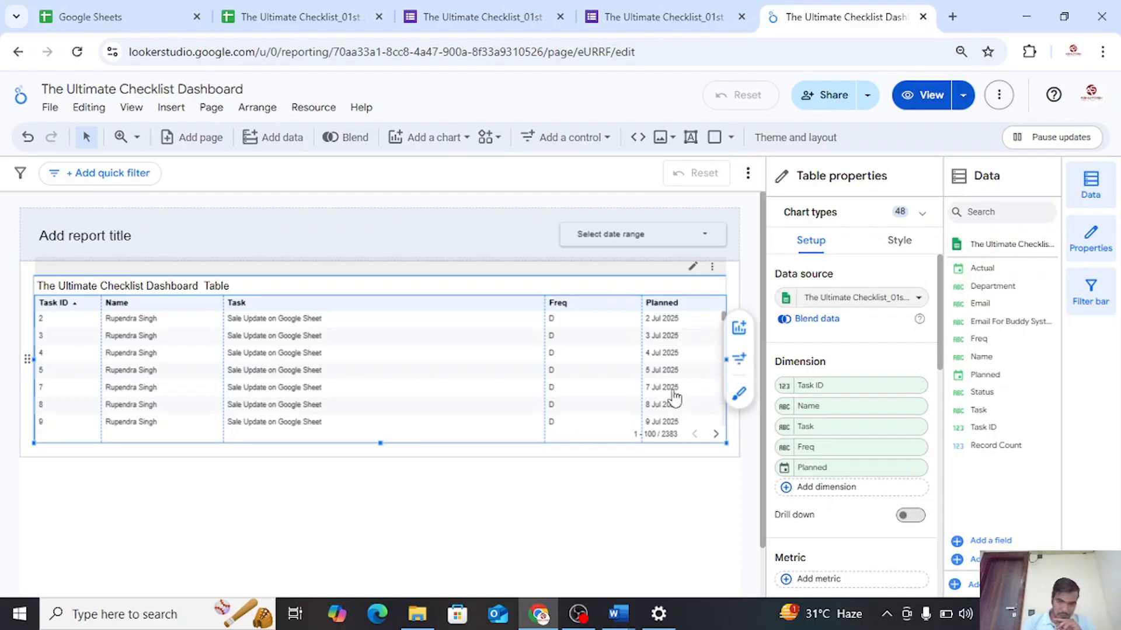
{"action": "scroll", "coordinate": [817, 412], "scroll_direction": "down", "scroll_amount": 1}
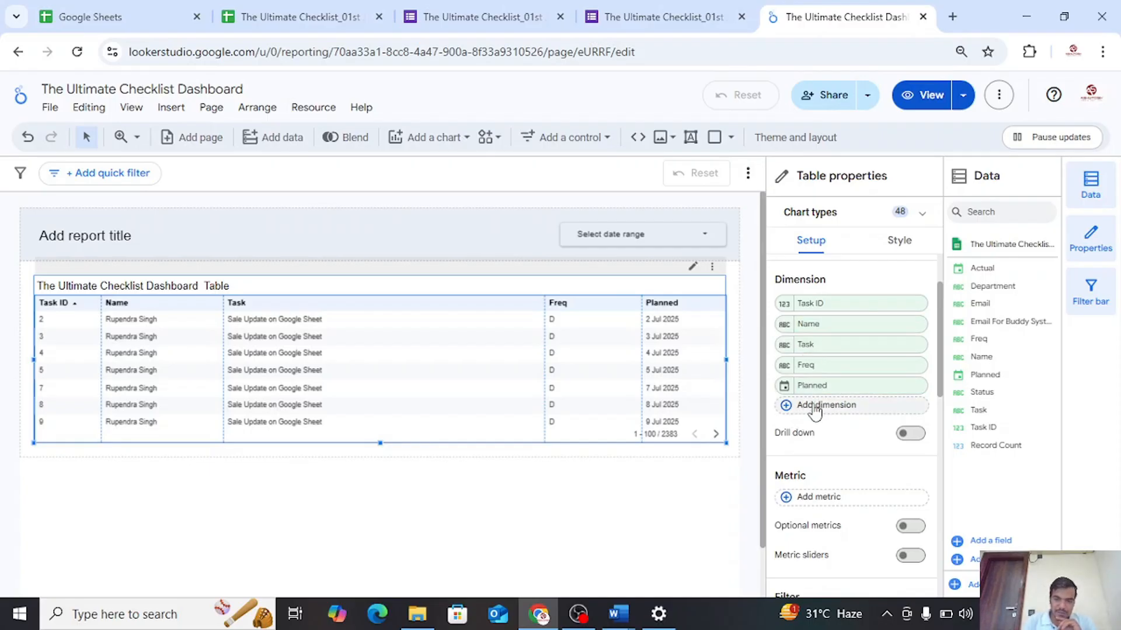
{"action": "left_click", "coordinate": [815, 407]}
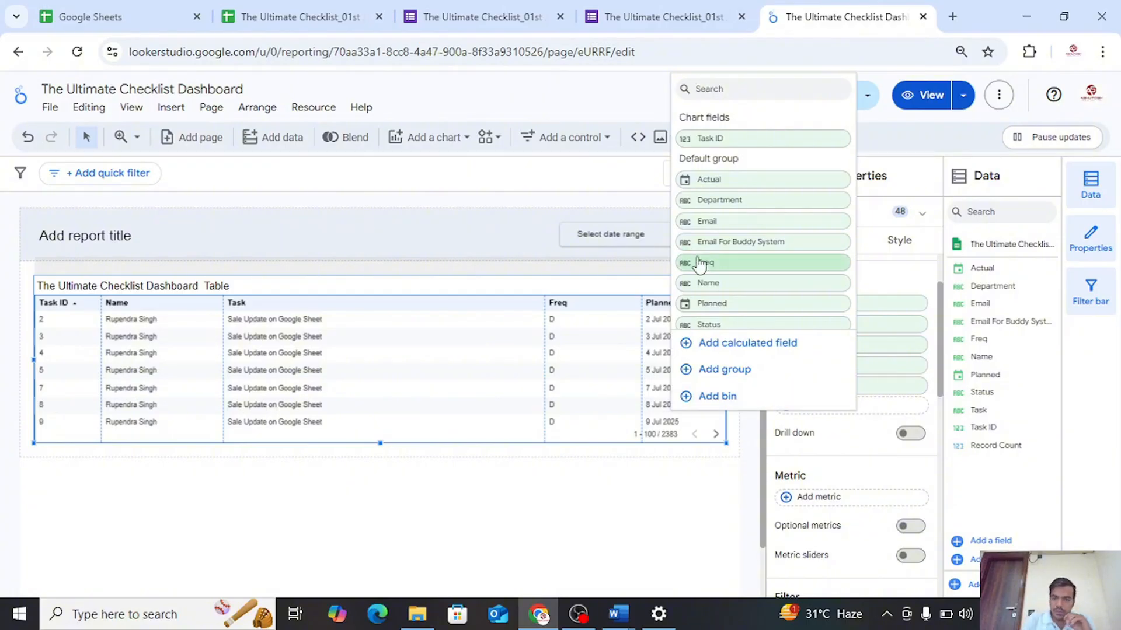
{"action": "left_click", "coordinate": [710, 345]}
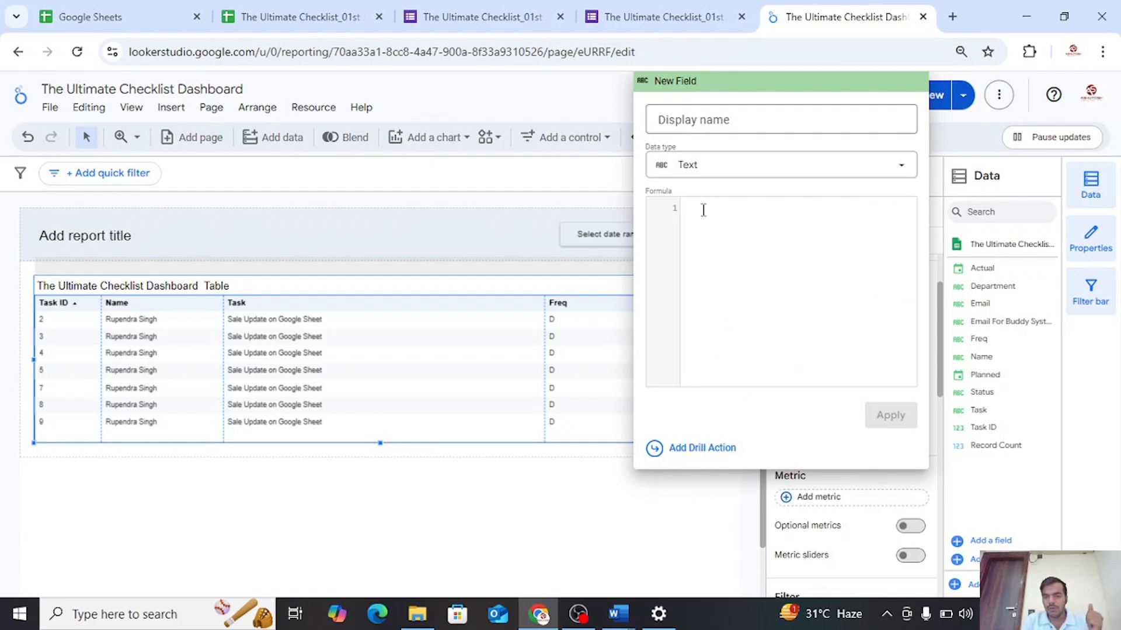
{"action": "left_click", "coordinate": [734, 123]}
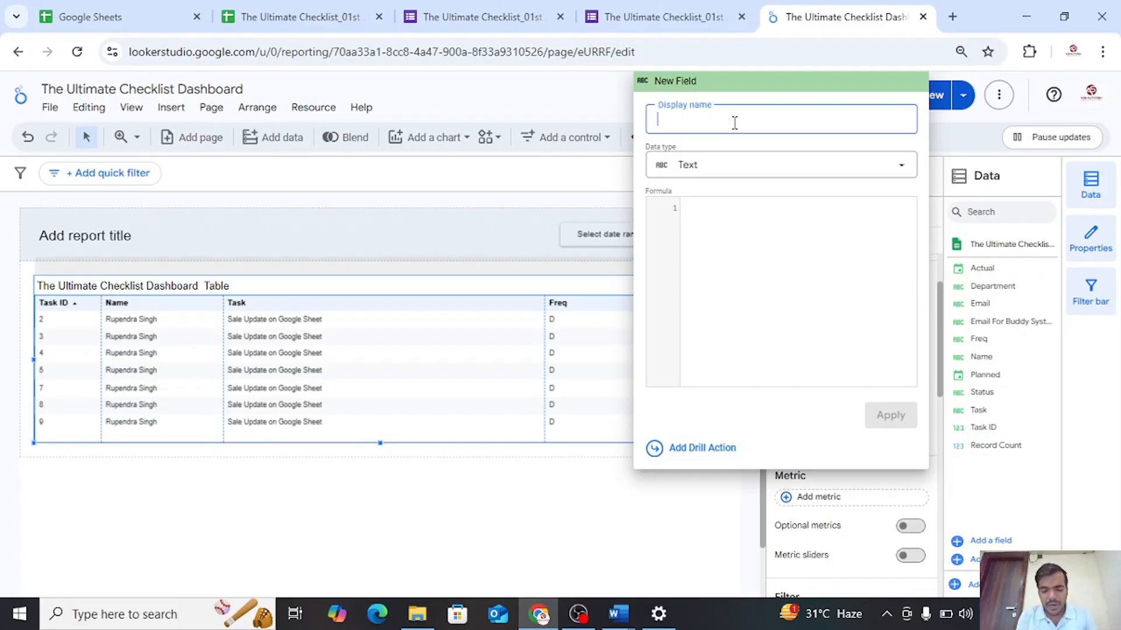
{"action": "type", "text": "Mark Done"}
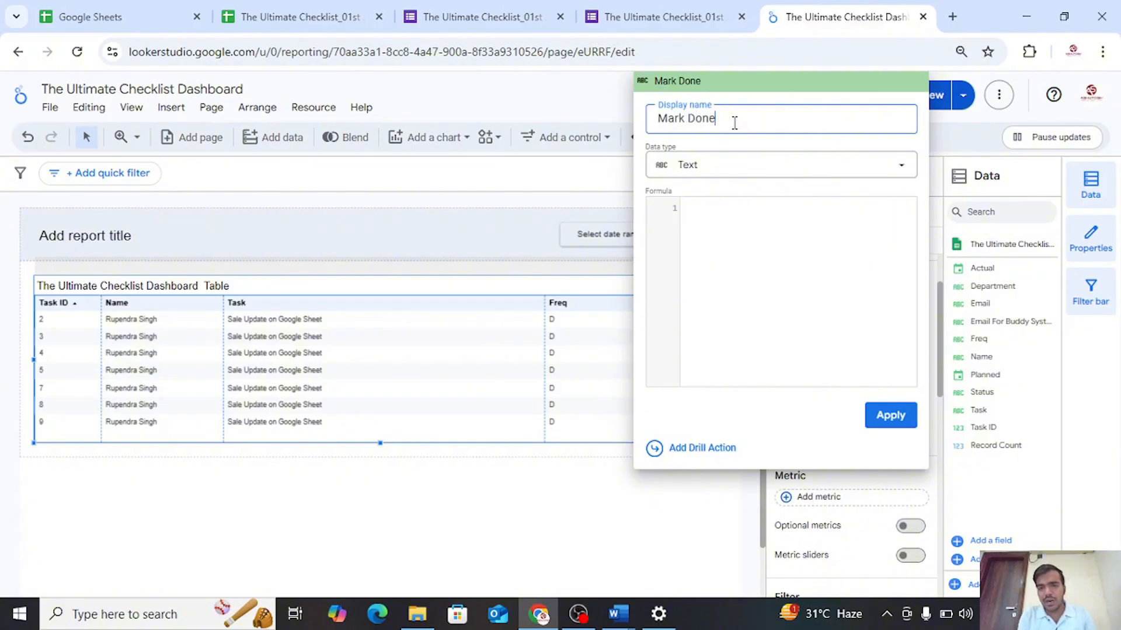
Copy the HYPERLINK(CONCAT("FormLink",Task ID),"✅") formula from the Checklist Dashboard notes in Word and paste it as the Mark Done field's formula in Looker Studio
{"action": "left_click", "coordinate": [712, 216]}
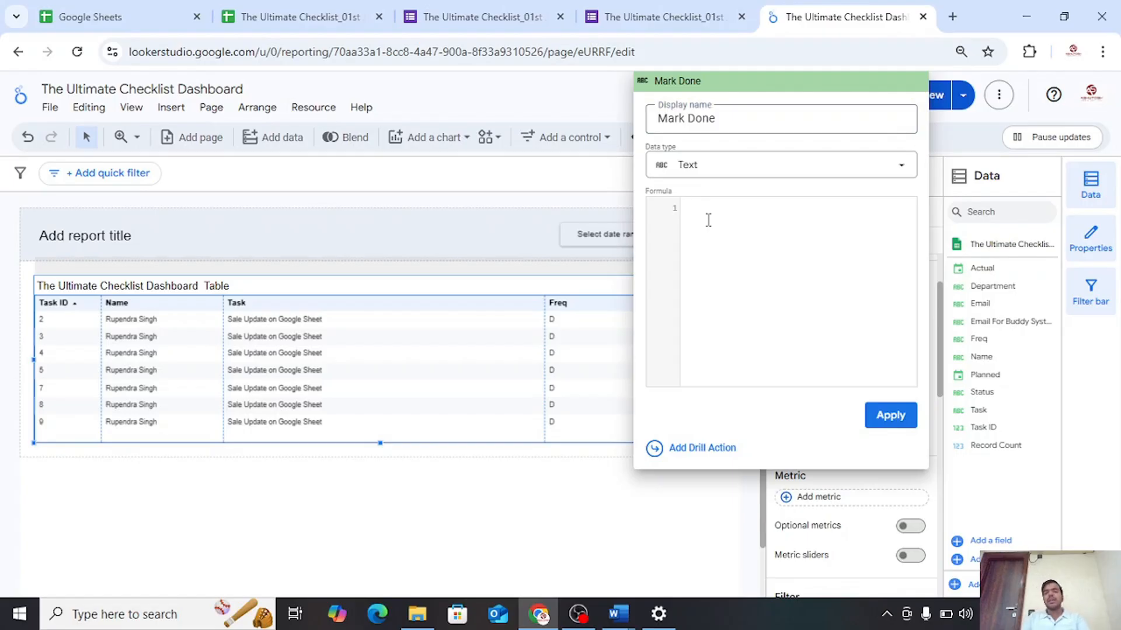
{"action": "mouse_move", "coordinate": [616, 627]}
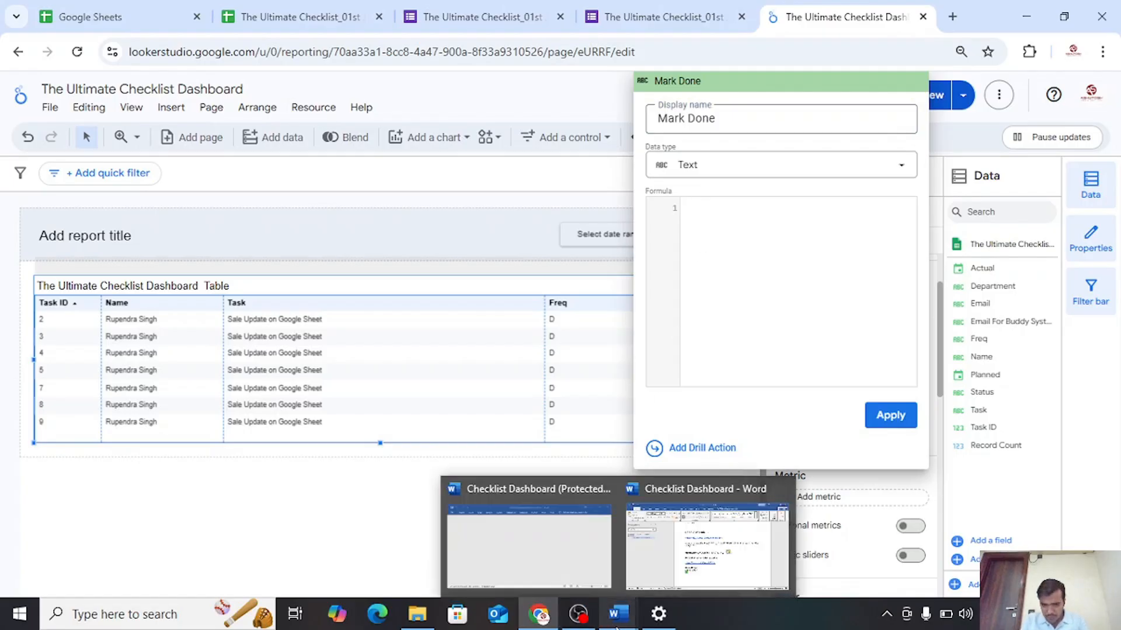
{"action": "left_click", "coordinate": [703, 566]}
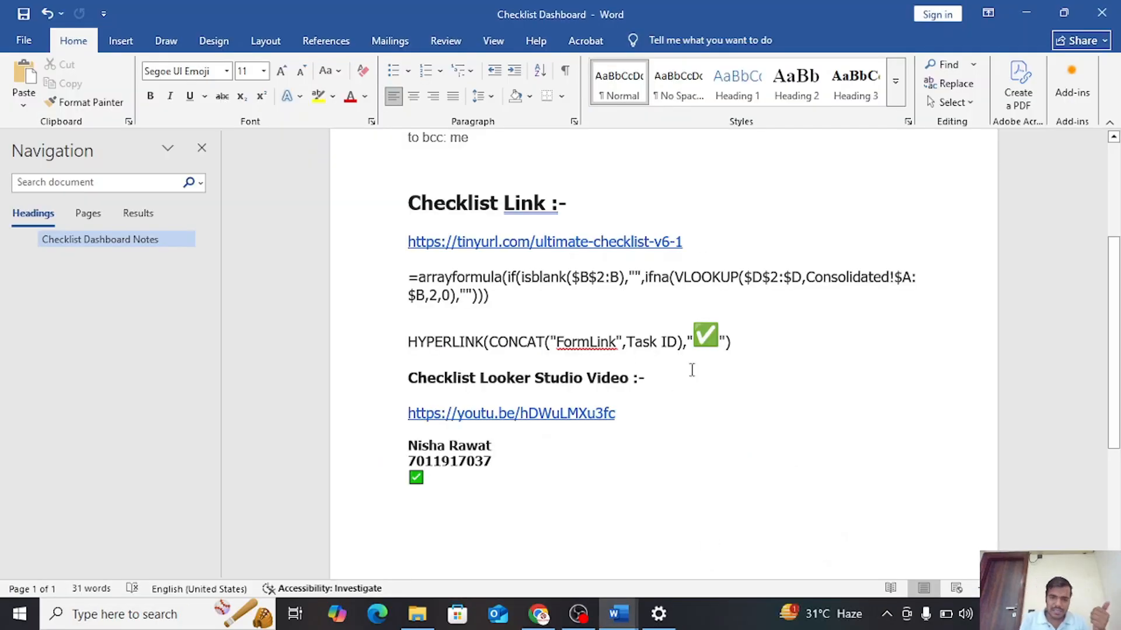
{"action": "left_click_drag", "start_coordinate": [736, 342], "coordinate": [427, 348]}
{"action": "key", "text": "ctrl+c"}
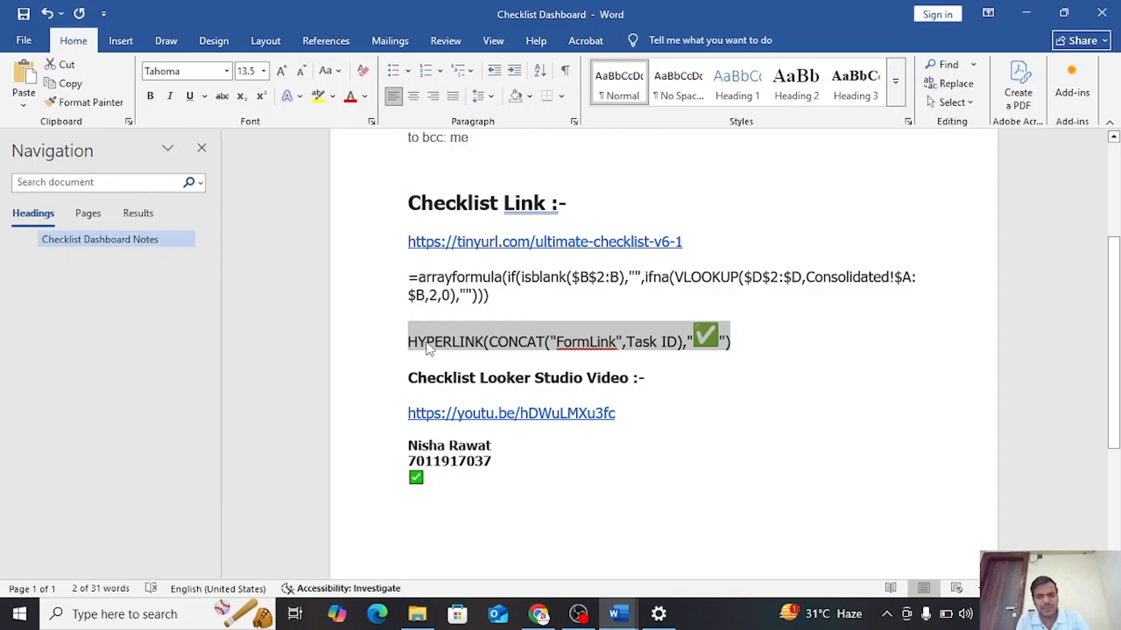
{"action": "key", "text": "alt+Tab"}
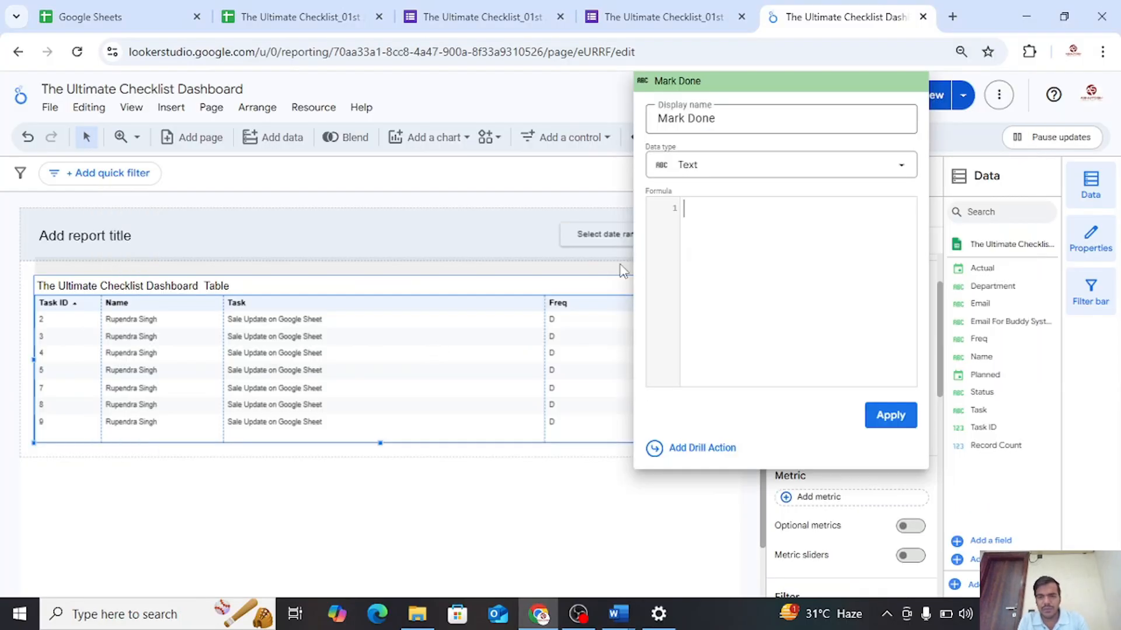
{"action": "left_click", "coordinate": [730, 206]}
{"action": "key", "text": "Return"}
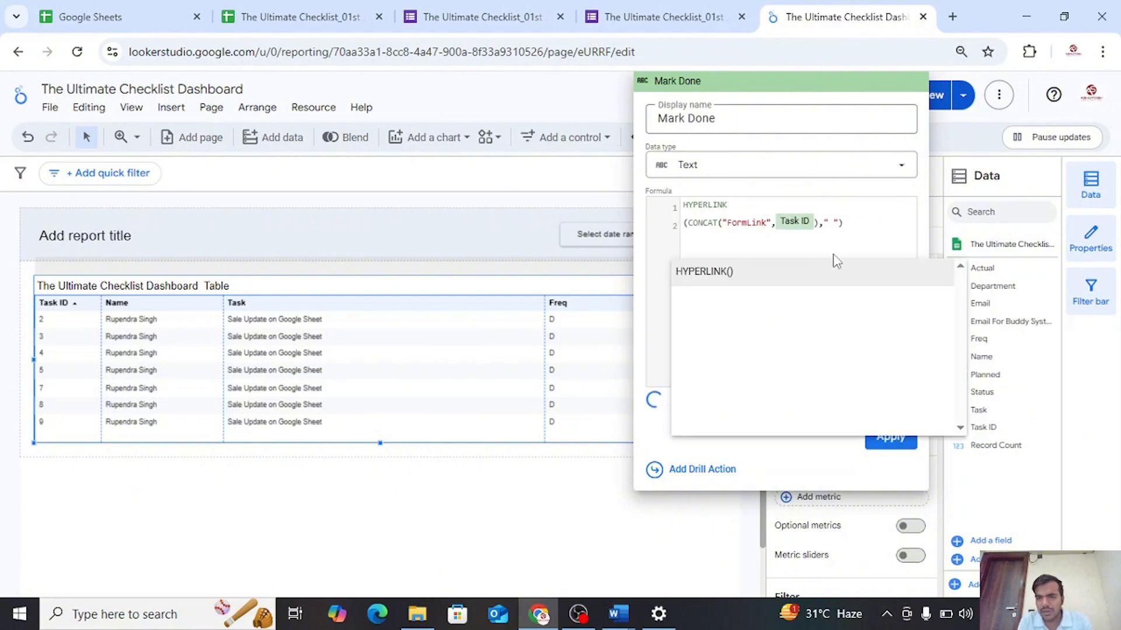
Remove the FormLink placeholder text from between the quotes in the Mark Done formula's CONCAT function
{"action": "left_click", "coordinate": [768, 225]}
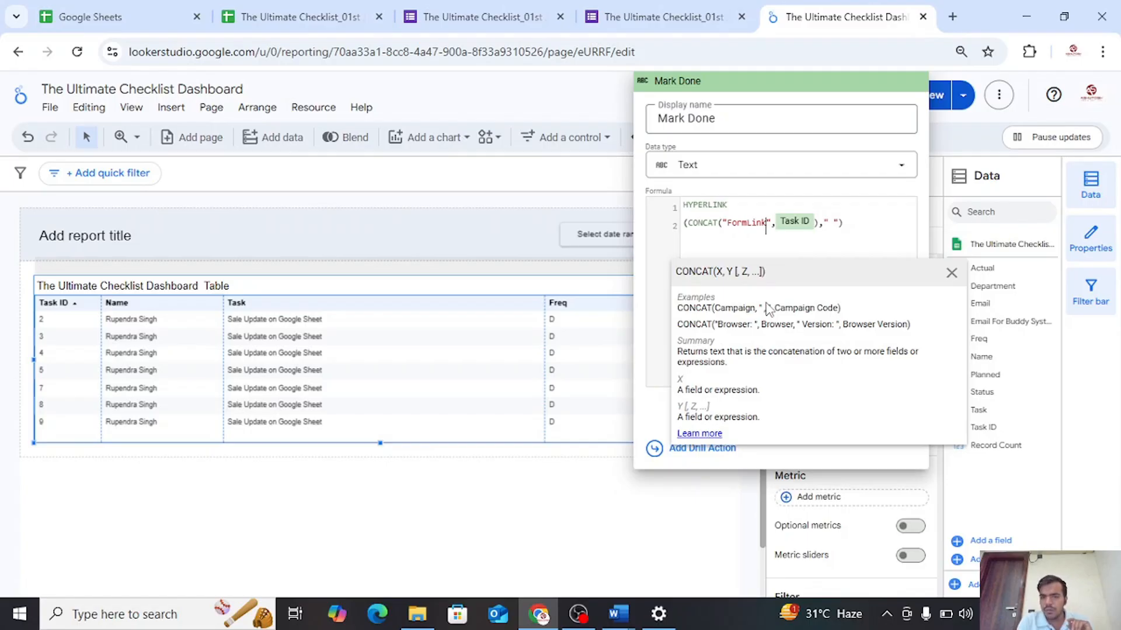
{"action": "key", "text": "BackSpace"}
{"action": "key", "text": "BackSpace"}
{"action": "key", "text": "BackSpace"}
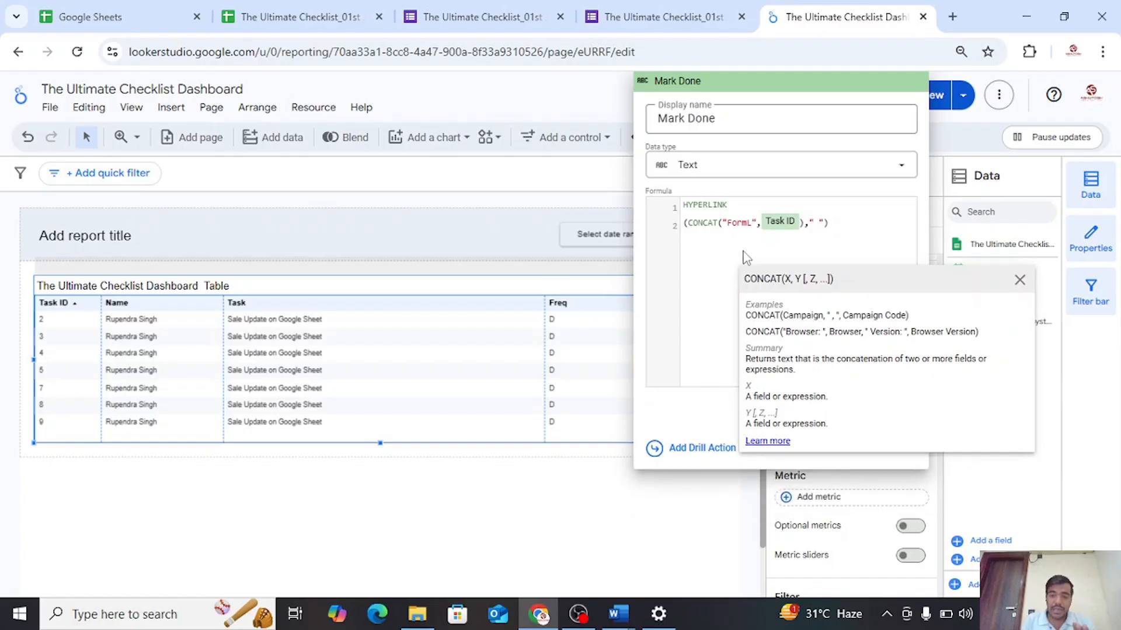
{"action": "key", "text": "BackSpace"}
{"action": "key", "text": "BackSpace"}
{"action": "key", "text": "BackSpace"}
{"action": "key", "text": "BackSpace"}
{"action": "key", "text": "BackSpace"}
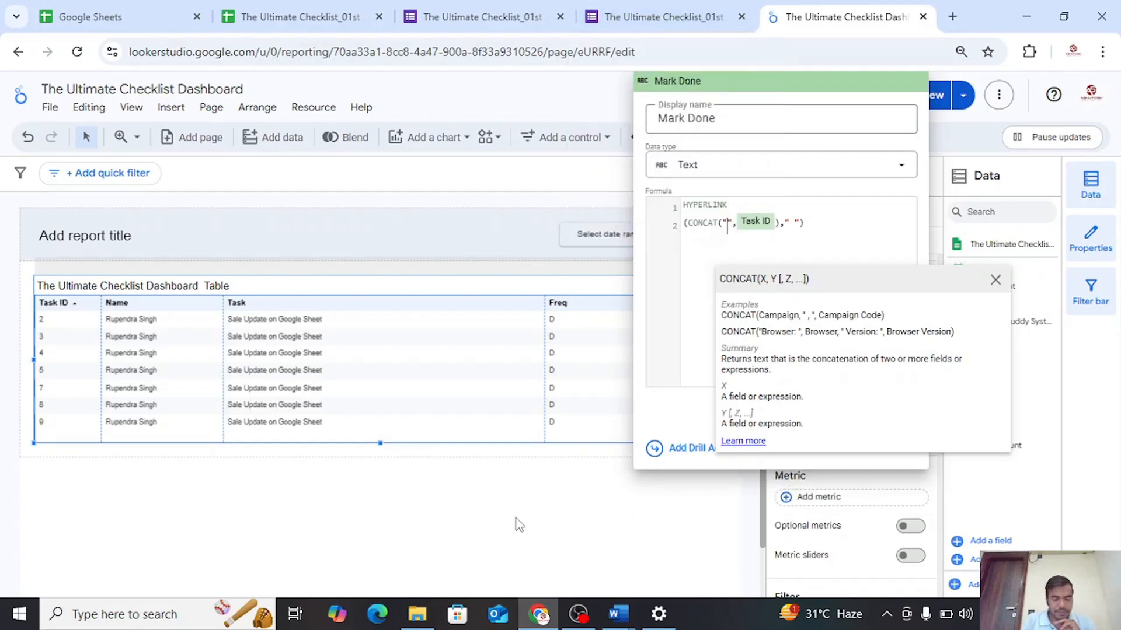
Close the browser tab with the submitted form response and switch to the checklist form's editor
{"action": "left_click", "coordinate": [646, 9]}
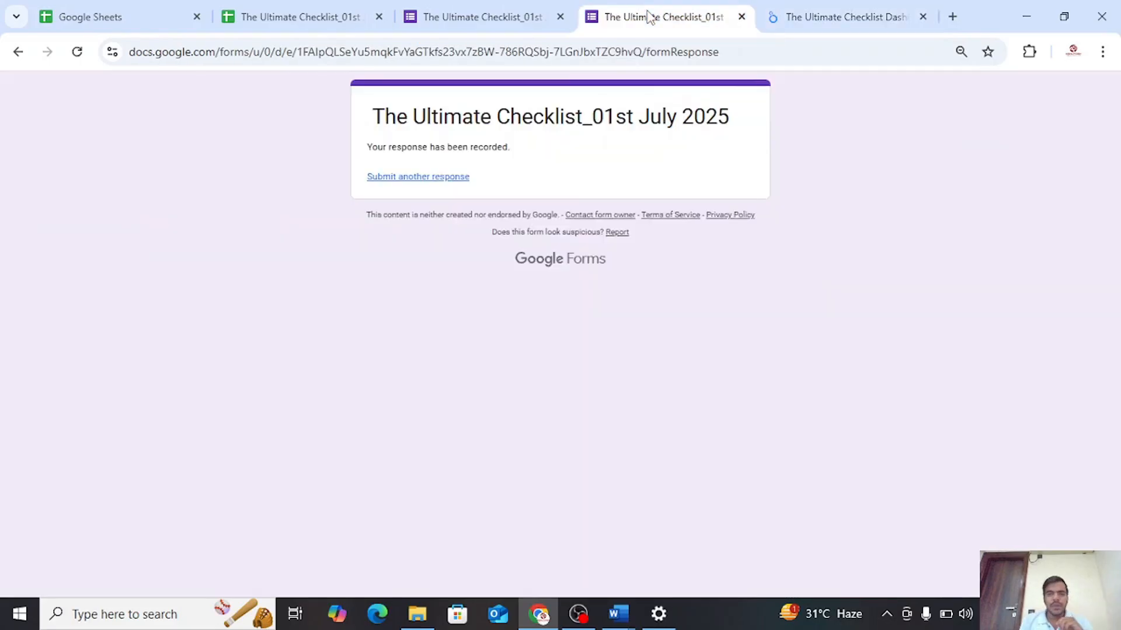
{"action": "left_click", "coordinate": [741, 17]}
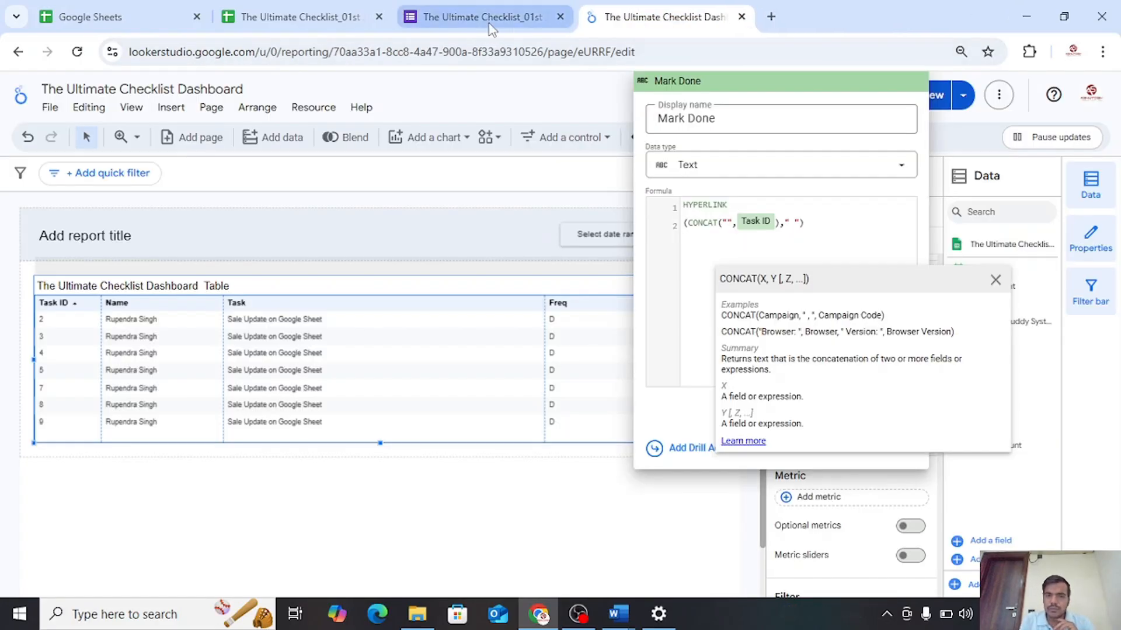
{"action": "left_click", "coordinate": [489, 22]}
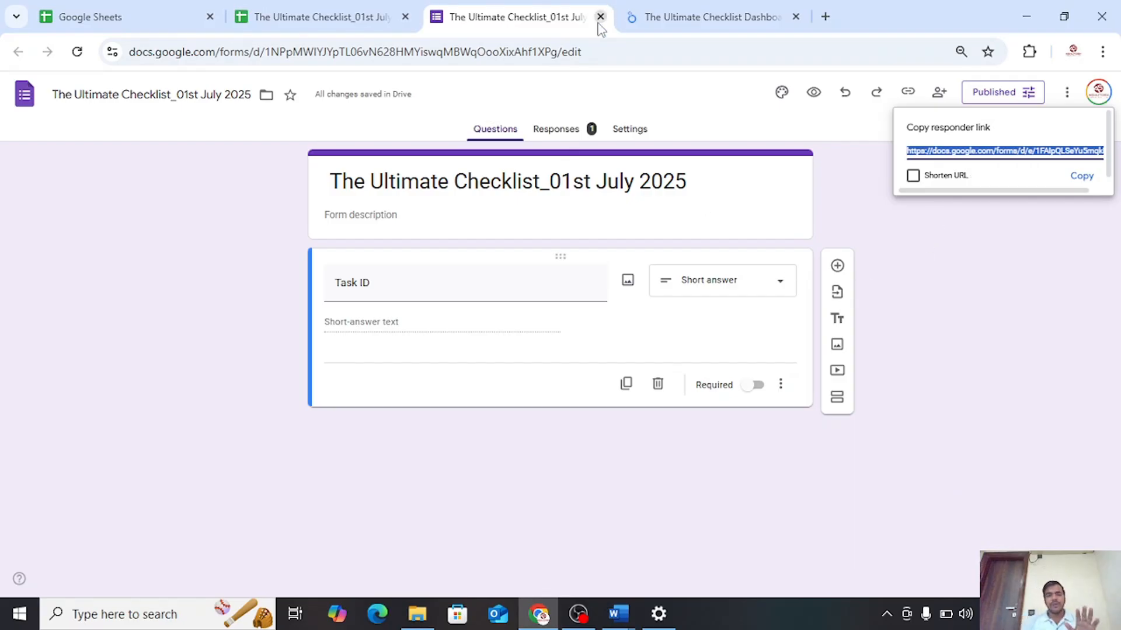
Reopen the linked form's editor from the checklist spreadsheet, close the older form tab, and select the Task ID question
{"action": "left_click", "coordinate": [348, 17]}
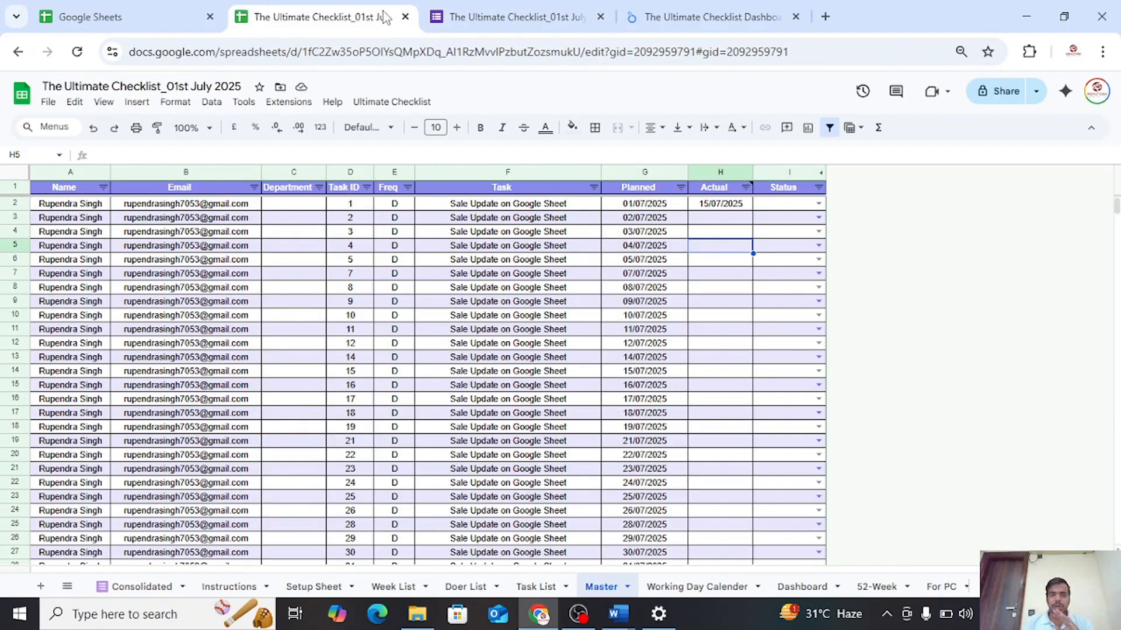
{"action": "left_click", "coordinate": [244, 102]}
{"action": "mouse_move", "coordinate": [274, 146]}
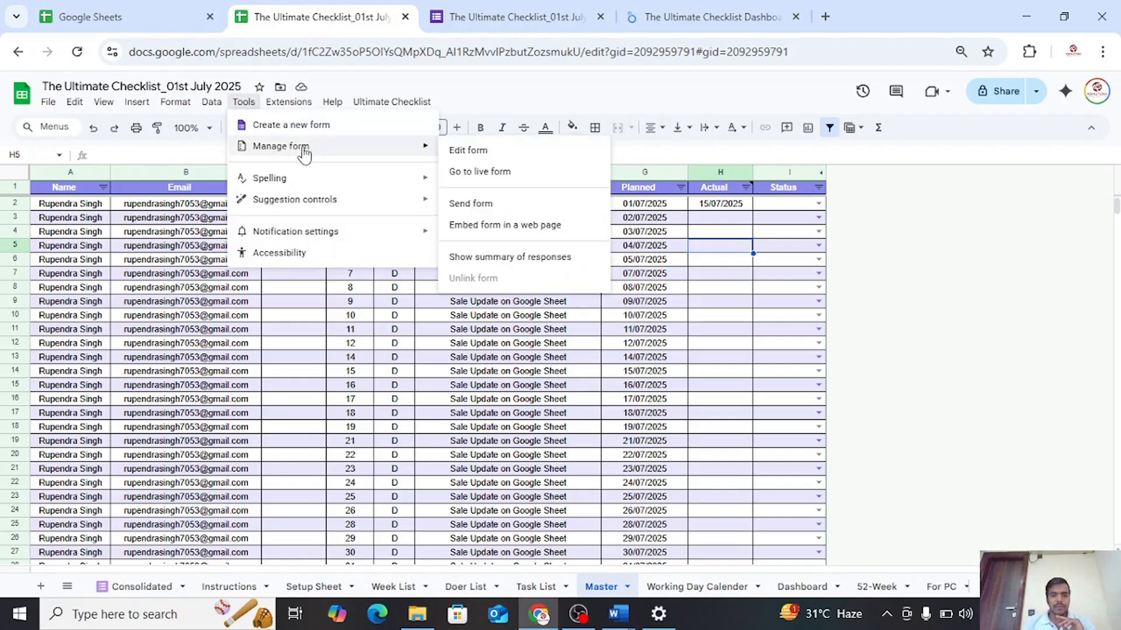
{"action": "left_click", "coordinate": [483, 151]}
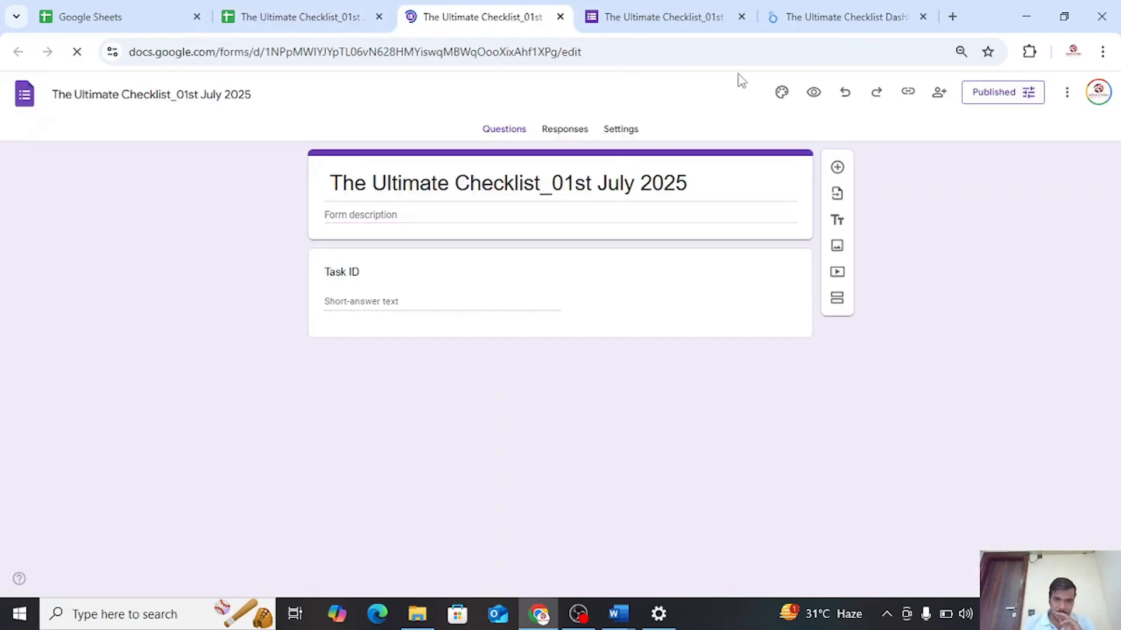
{"action": "left_click", "coordinate": [741, 17]}
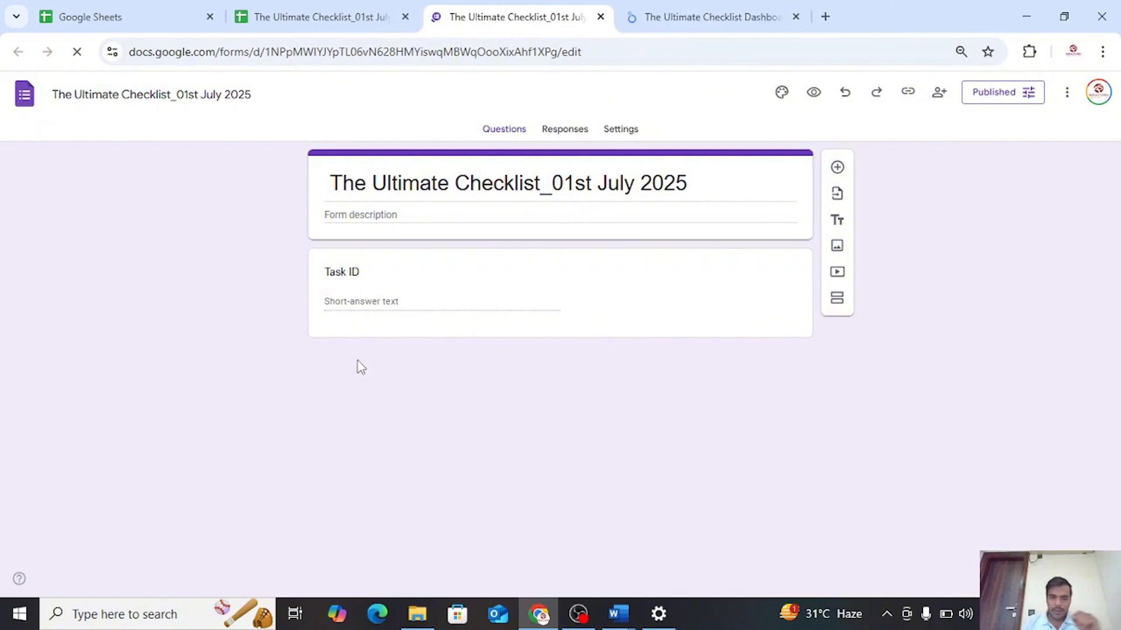
{"action": "left_click", "coordinate": [365, 310]}
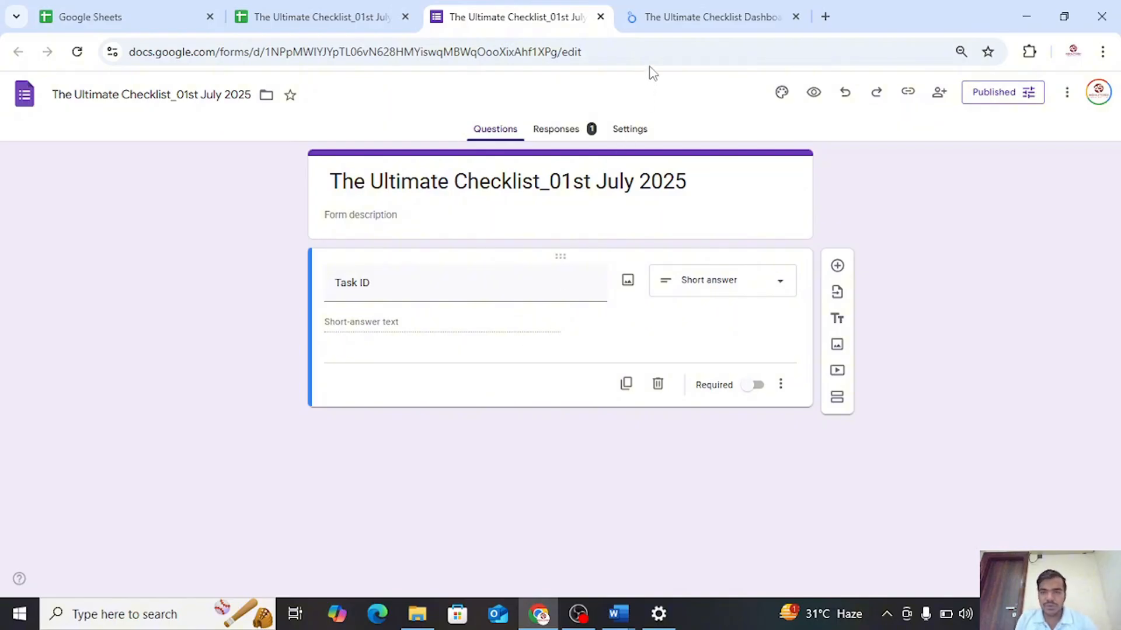
Open the pre-fill page of the checklist form
{"action": "left_click", "coordinate": [654, 26]}
{"action": "left_click", "coordinate": [524, 27]}
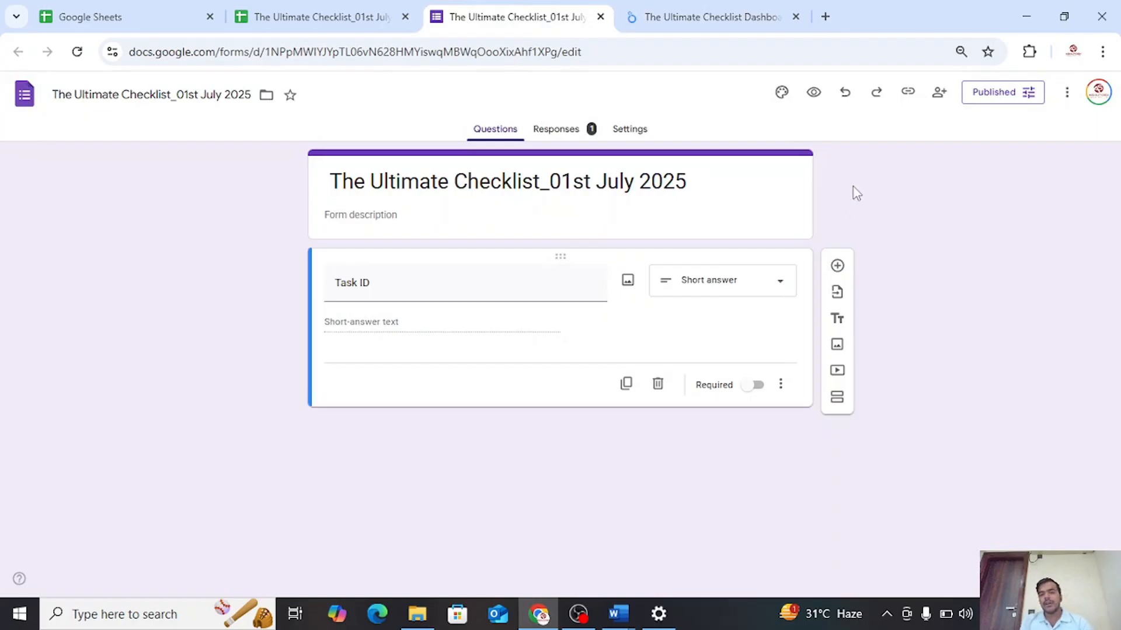
{"action": "left_click", "coordinate": [1068, 101]}
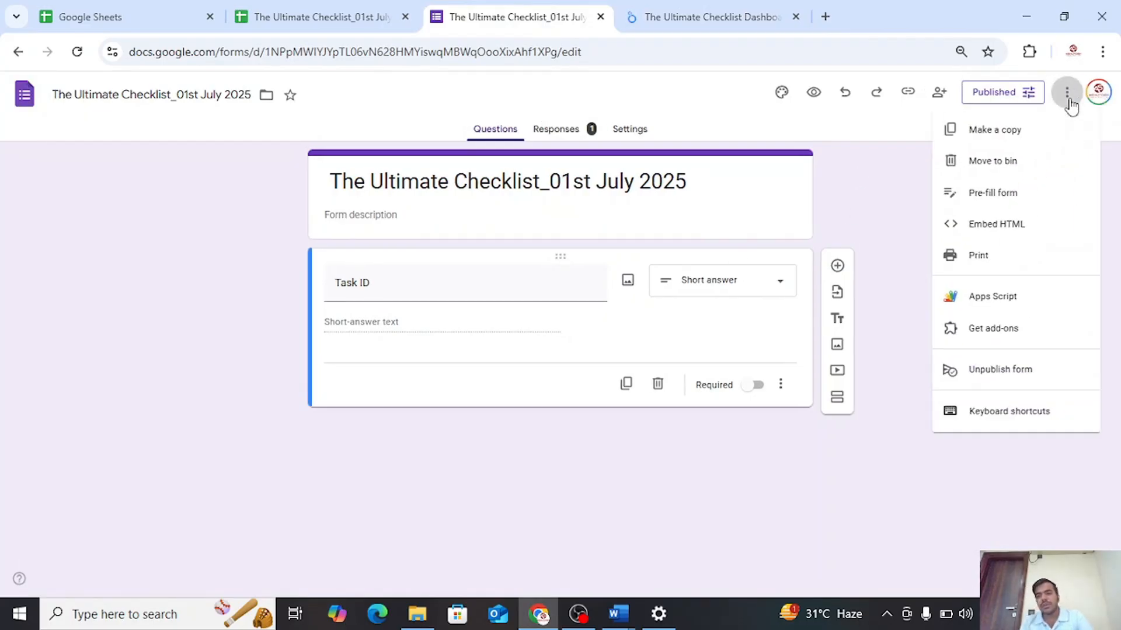
{"action": "left_click", "coordinate": [975, 203]}
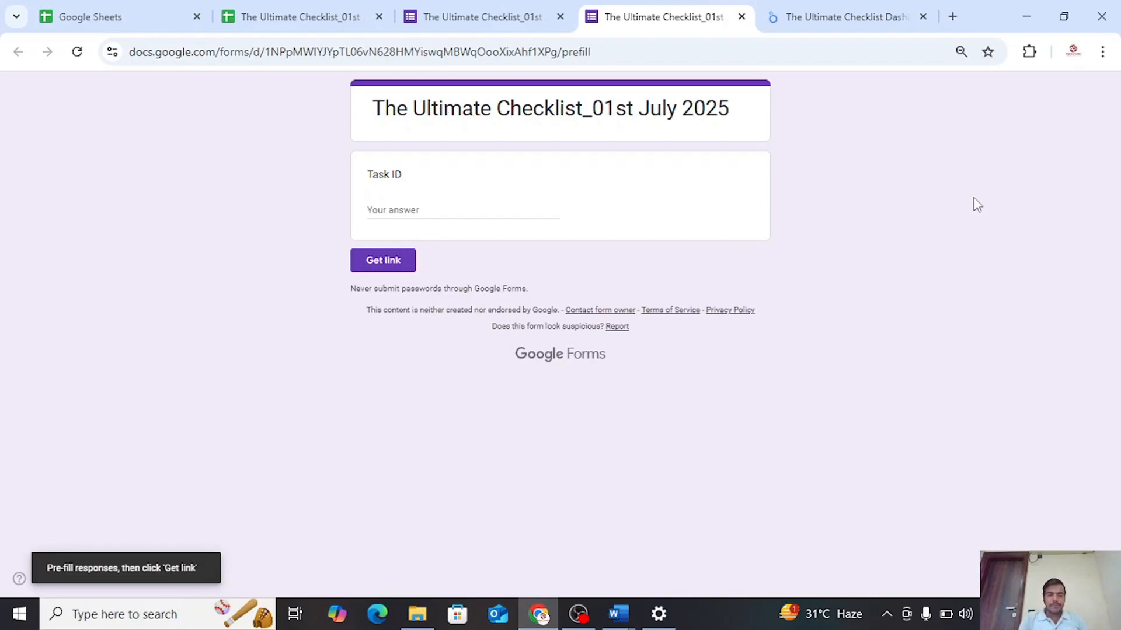
Pre-fill the Task ID answer with TaskID, generate the pre-filled link and copy it
{"action": "left_click", "coordinate": [421, 211]}
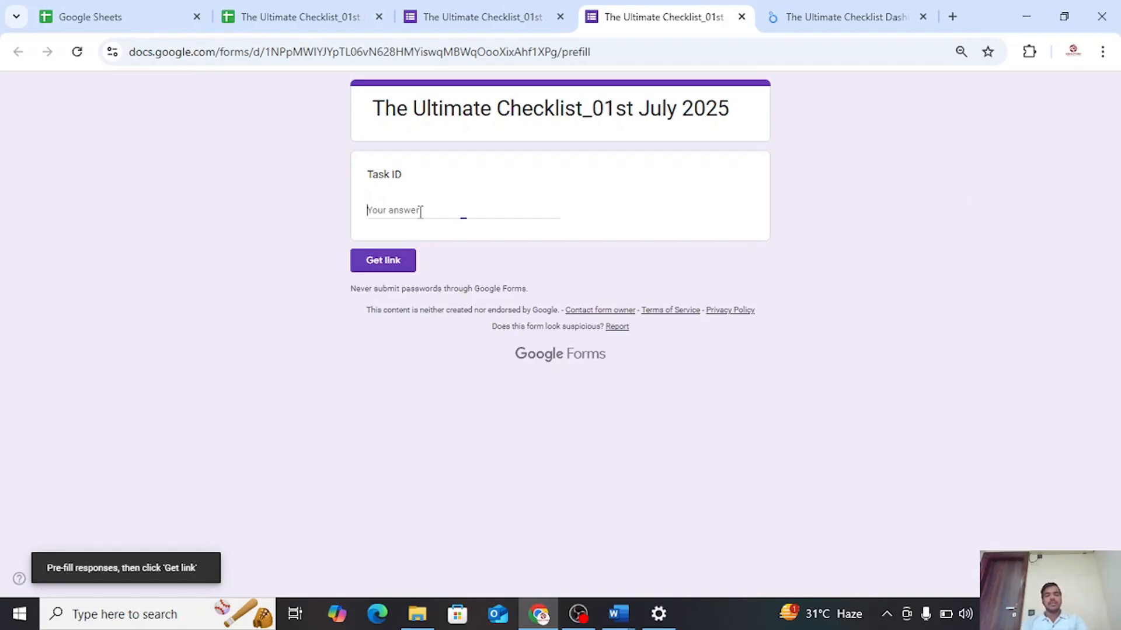
{"action": "type", "text": "Task ID"}
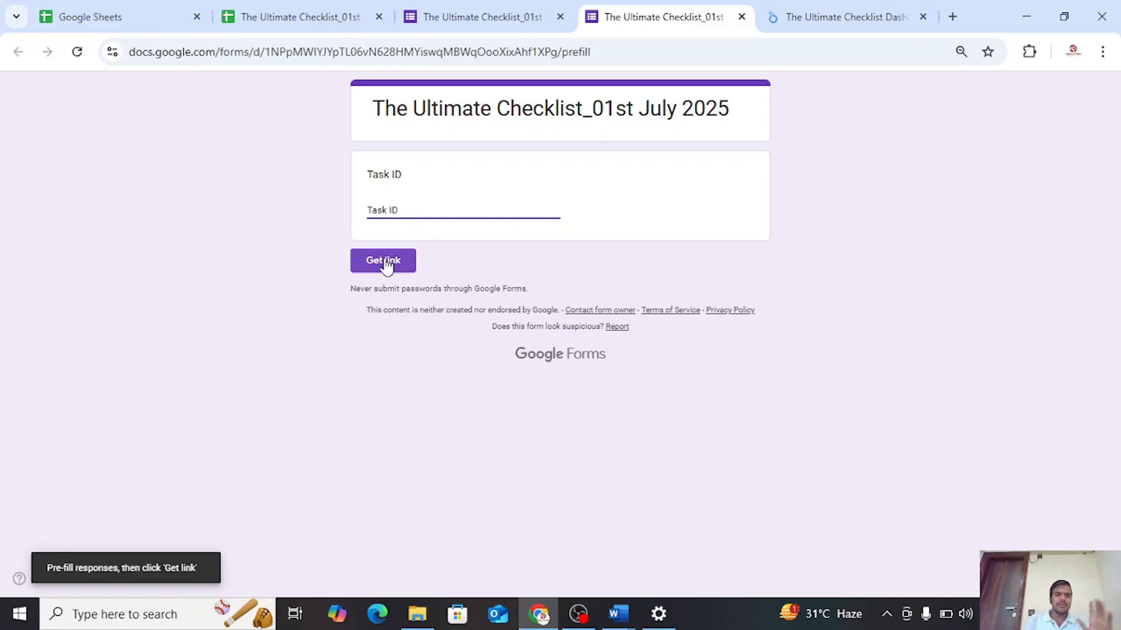
{"action": "key", "text": "BackSpace"}
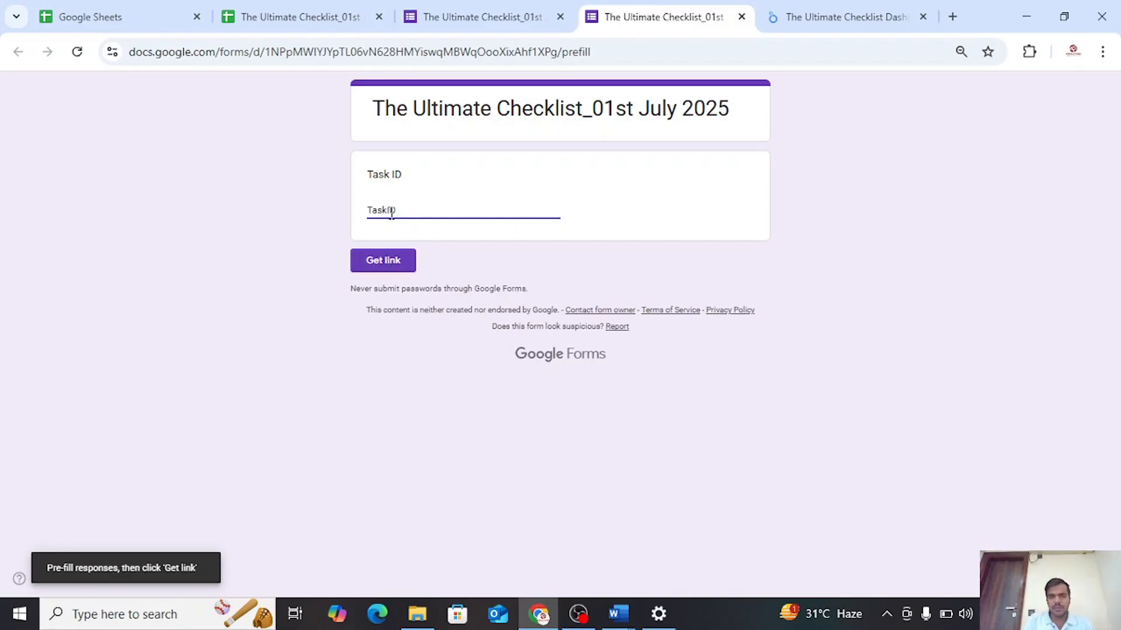
{"action": "left_click", "coordinate": [387, 259]}
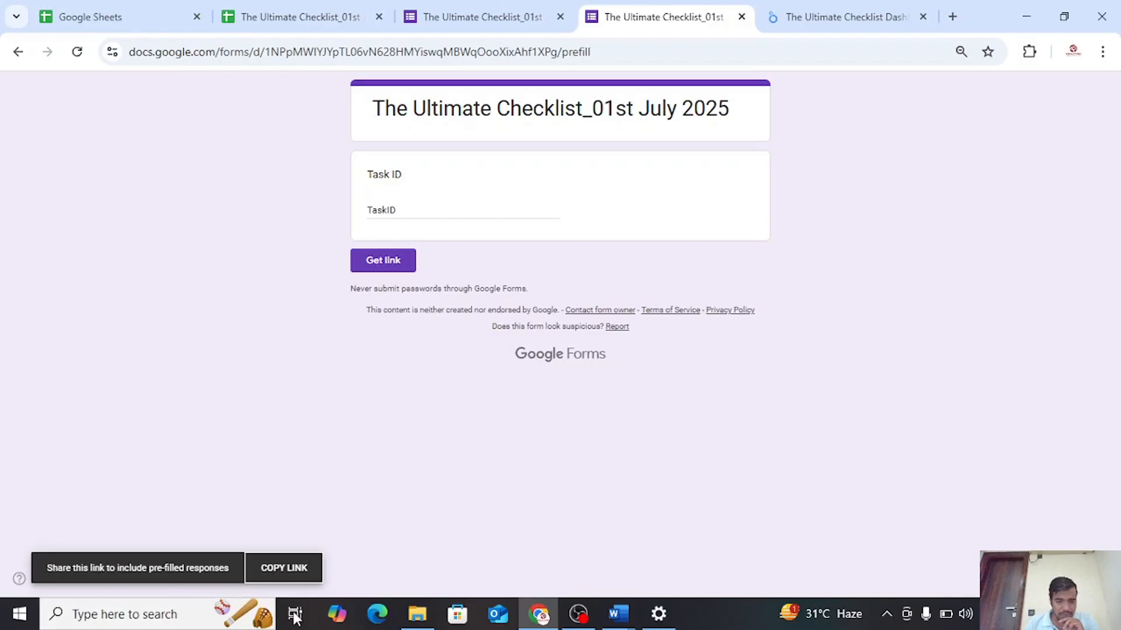
{"action": "left_click", "coordinate": [286, 569]}
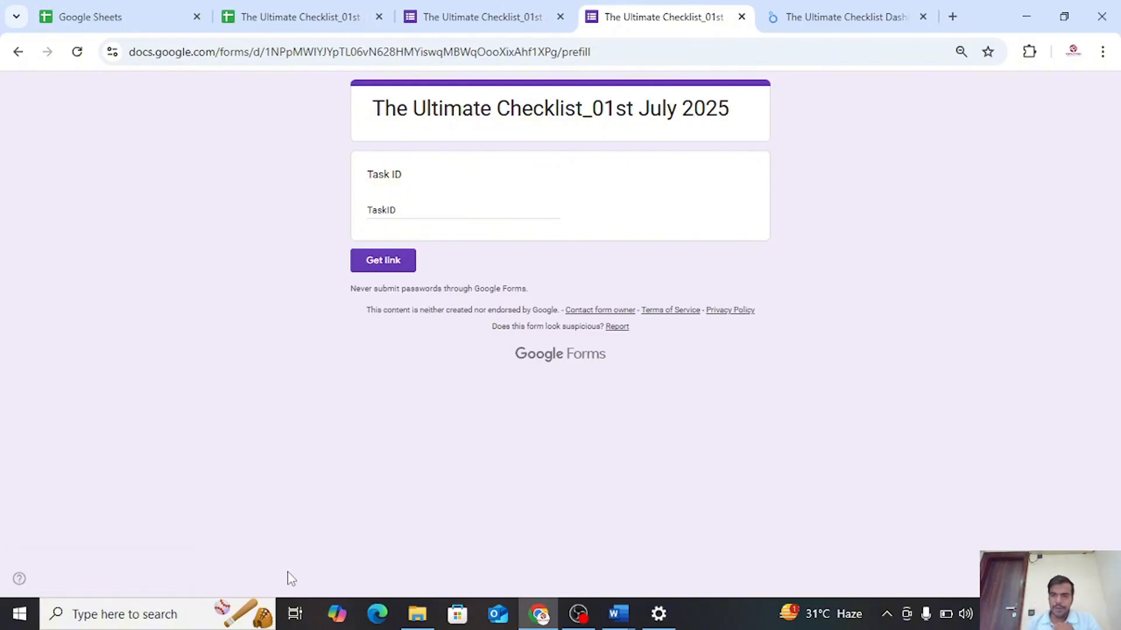
Paste the pre-filled link between the empty quotes of CONCAT in the Mark Done formula and remove TaskID from its end
{"action": "left_click", "coordinate": [780, 8]}
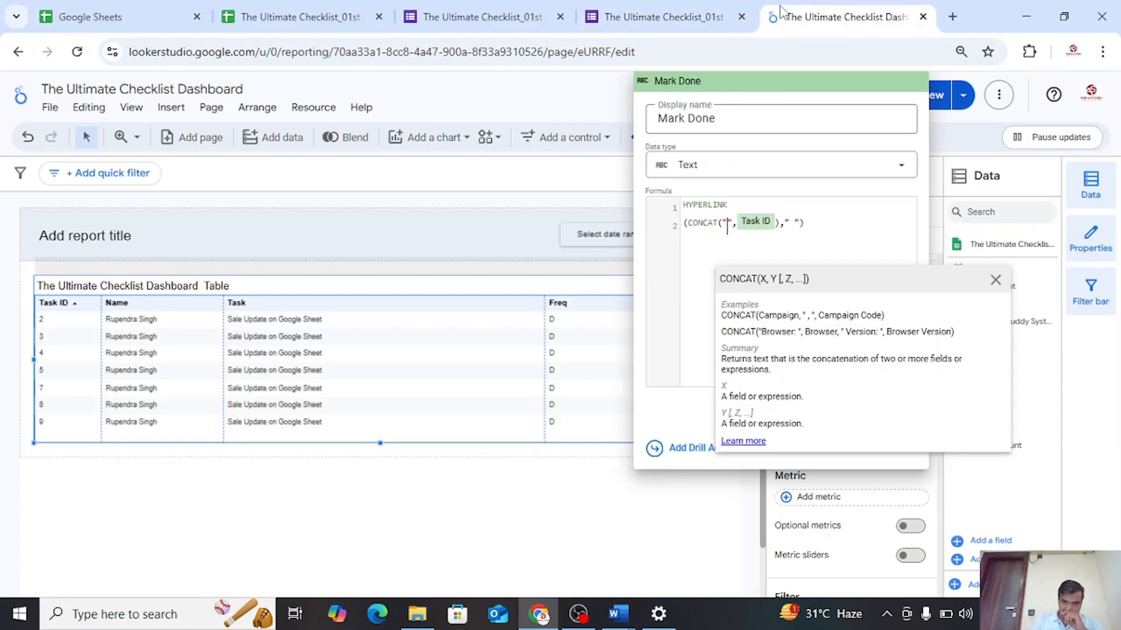
{"action": "left_click", "coordinate": [728, 228]}
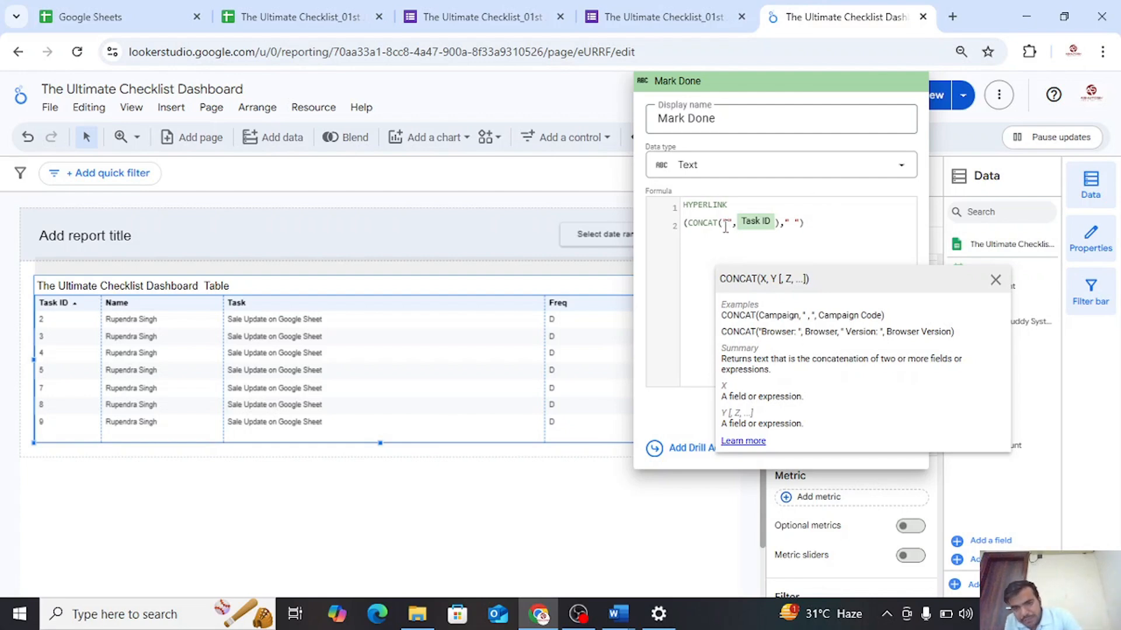
{"action": "key", "text": "ctrl+v"}
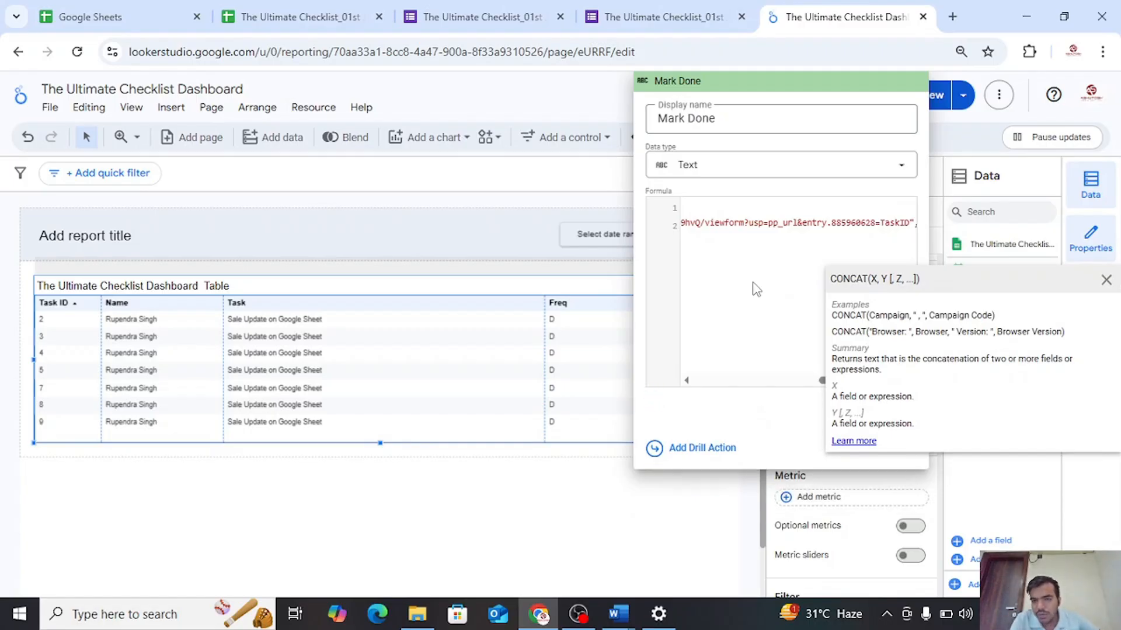
{"action": "key", "text": "BackSpace"}
{"action": "key", "text": "BackSpace"}
{"action": "key", "text": "BackSpace"}
{"action": "key", "text": "BackSpace"}
{"action": "key", "text": "BackSpace"}
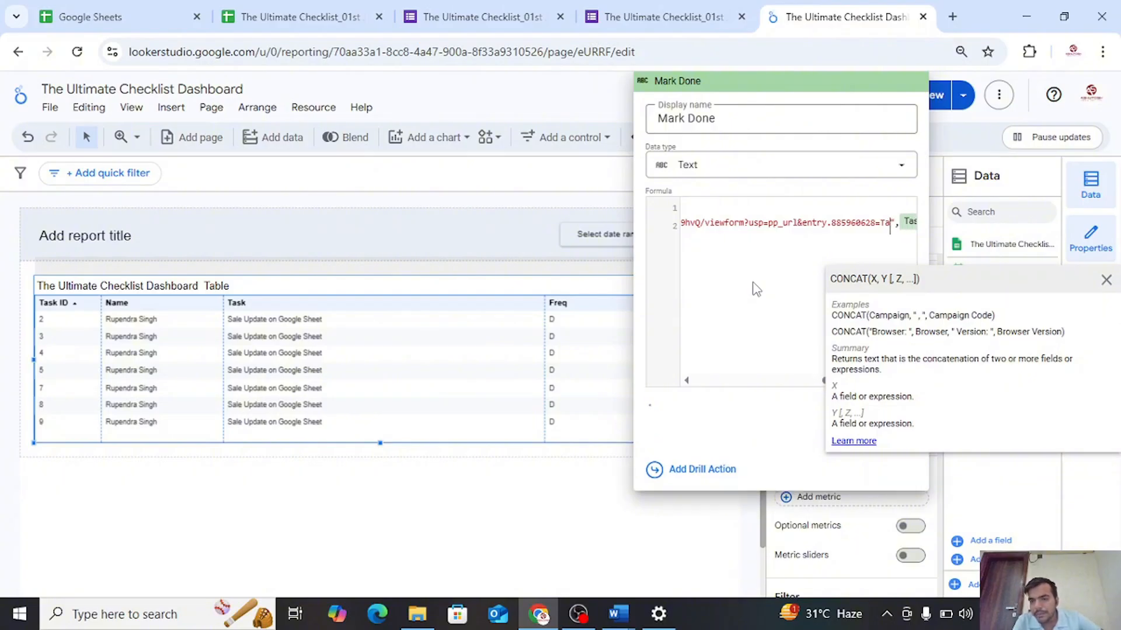
{"action": "key", "text": "BackSpace"}
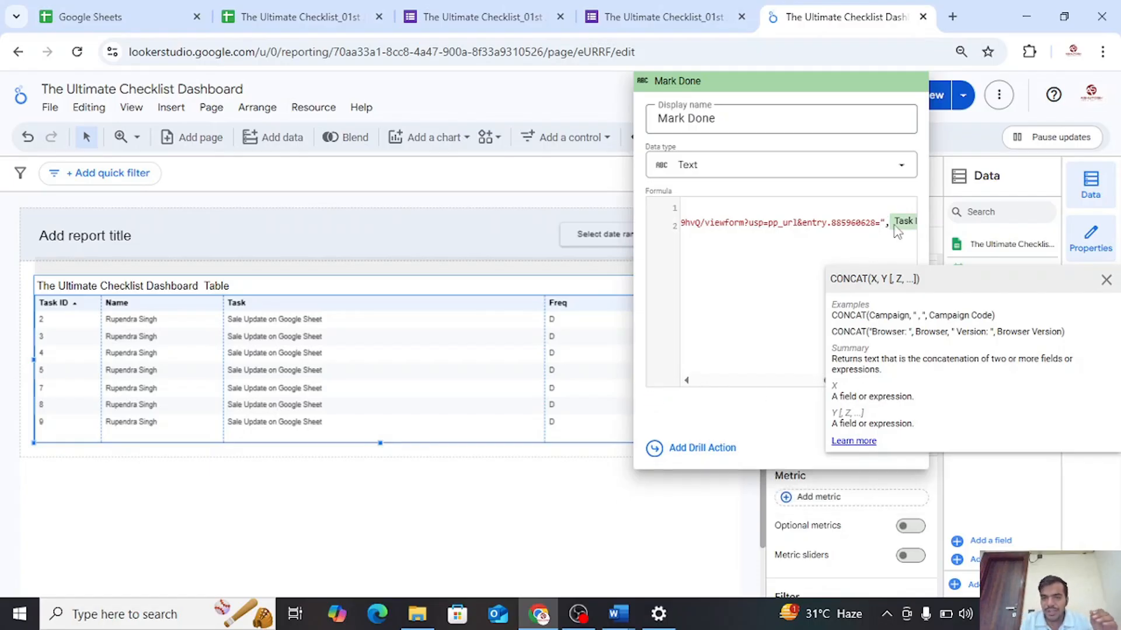
Remove the blank space between the link label's quotes at the end of the Mark Done formula
{"action": "left_click", "coordinate": [1106, 280]}
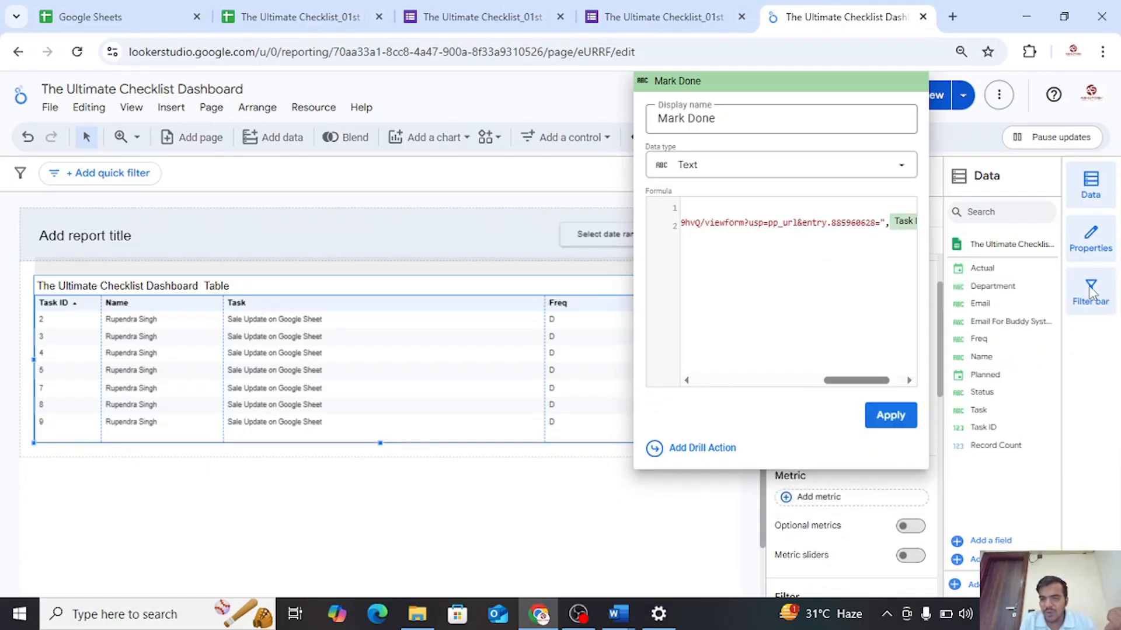
{"action": "left_click_drag", "start_coordinate": [845, 379], "coordinate": [894, 382]}
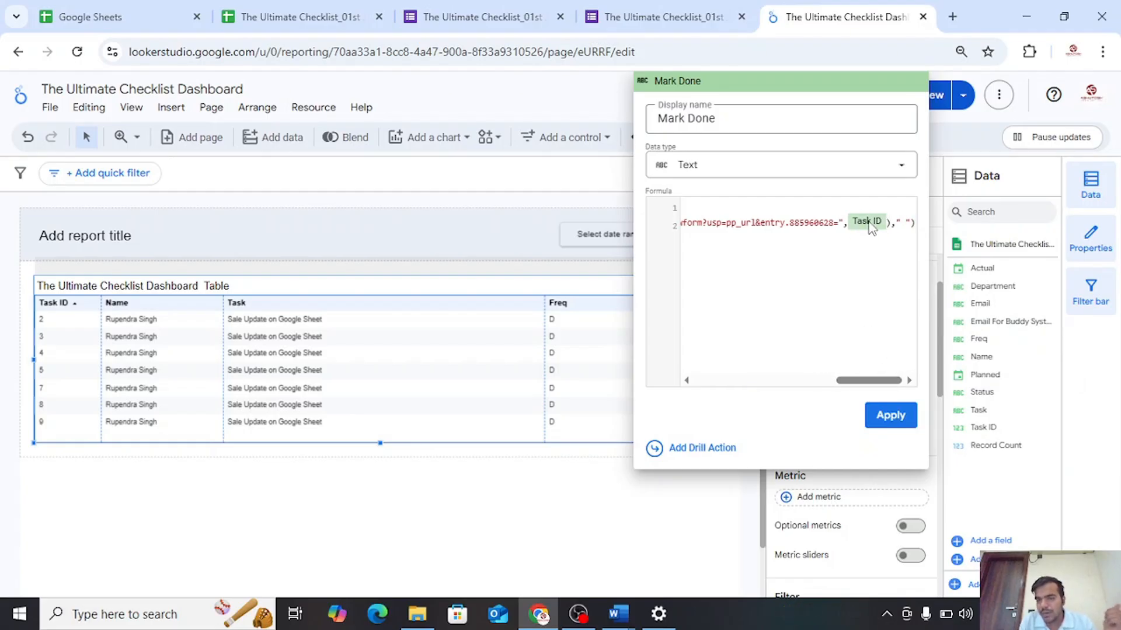
{"action": "left_click", "coordinate": [872, 227]}
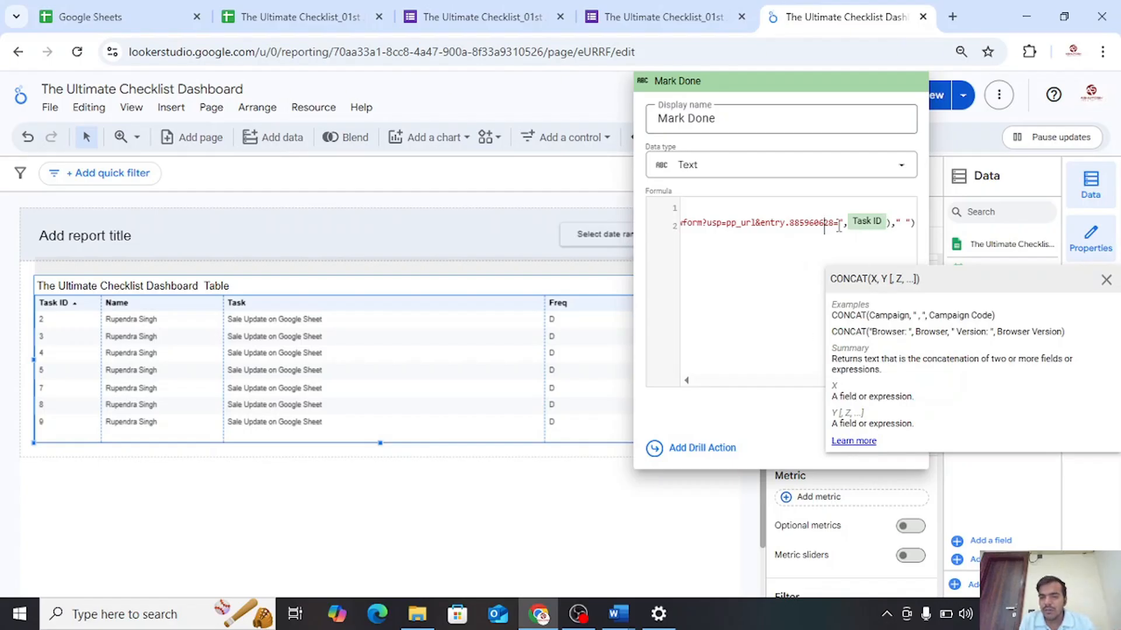
{"action": "left_click", "coordinate": [906, 222]}
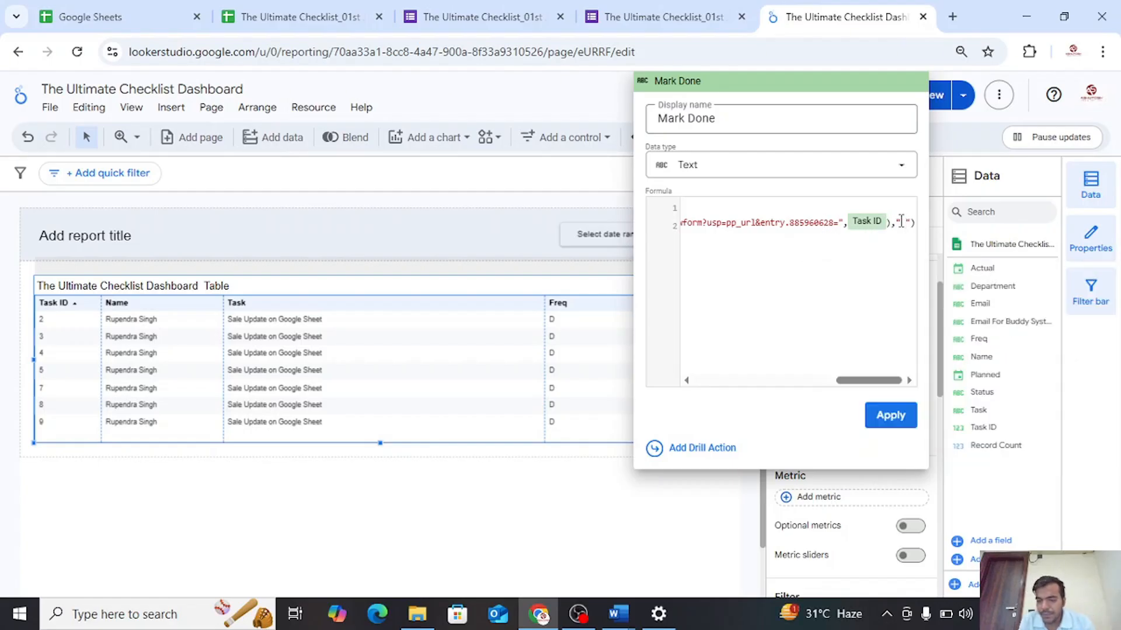
{"action": "key", "text": "BackSpace"}
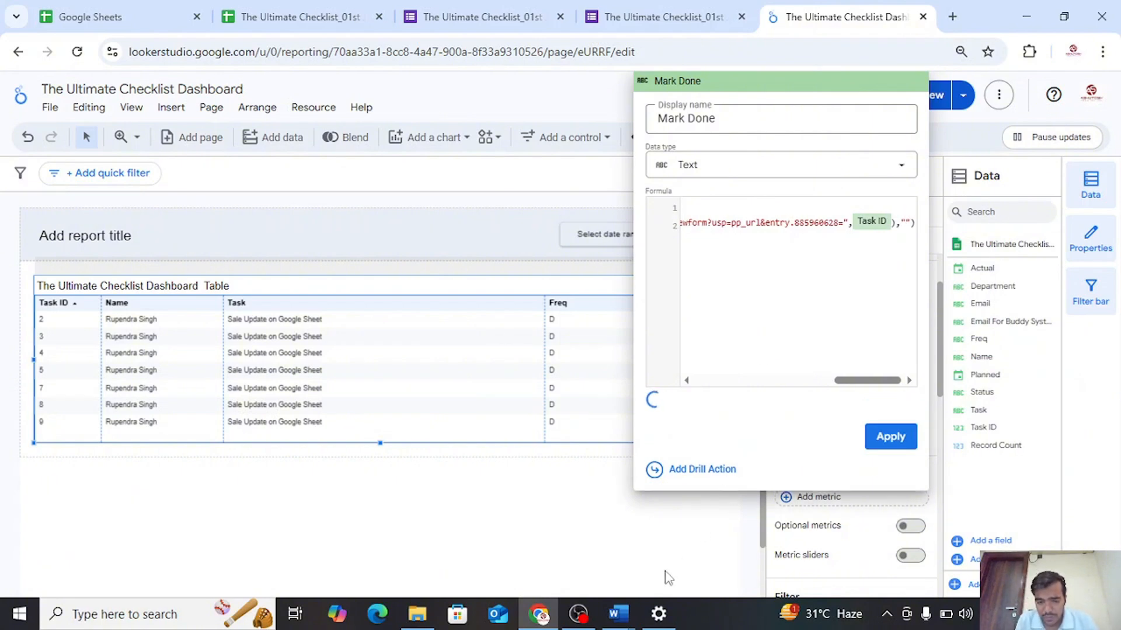
Copy the small ✅ from the Word notes, insert it as the Mark Done link label, apply the formula and close the field editor
{"action": "mouse_move", "coordinate": [619, 614]}
{"action": "left_click", "coordinate": [705, 569]}
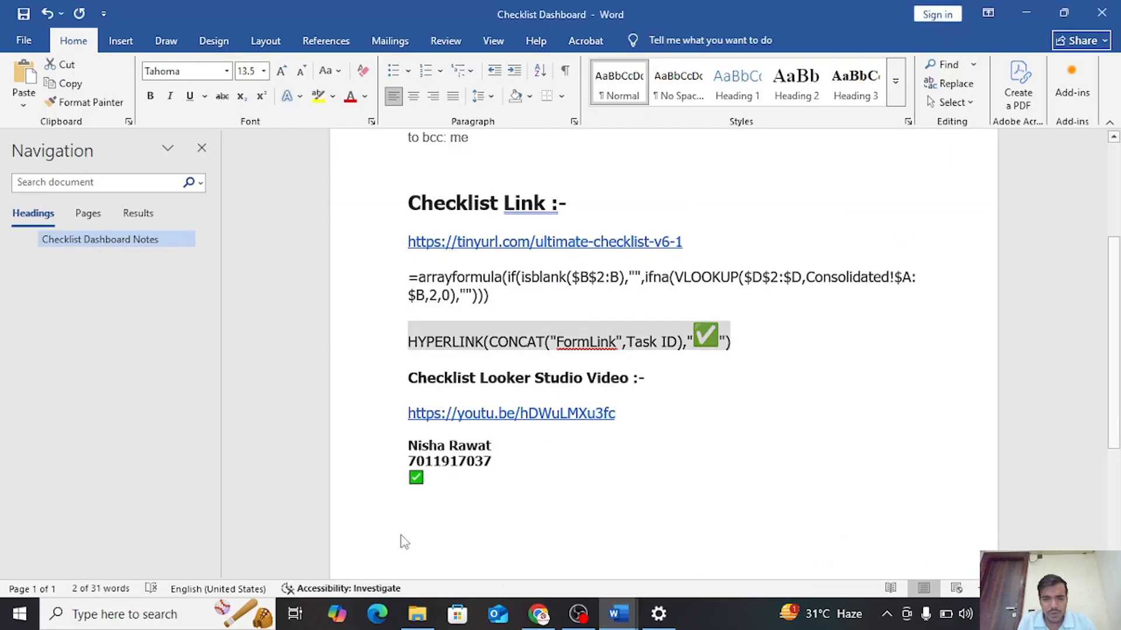
{"action": "left_click_drag", "start_coordinate": [428, 489], "coordinate": [411, 477]}
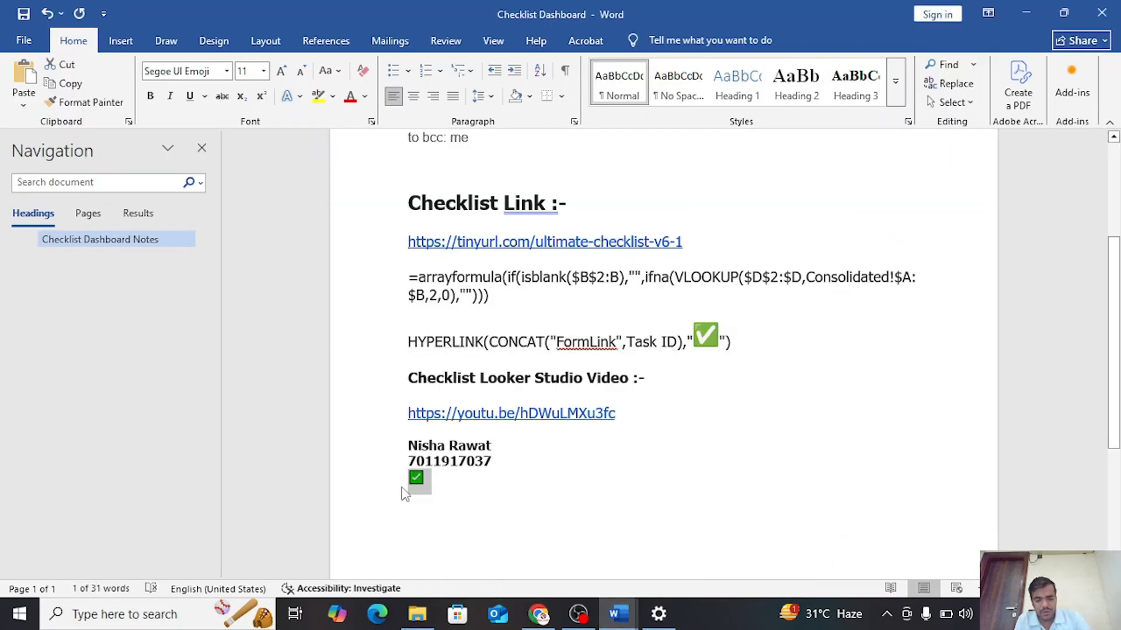
{"action": "left_click", "coordinate": [538, 614]}
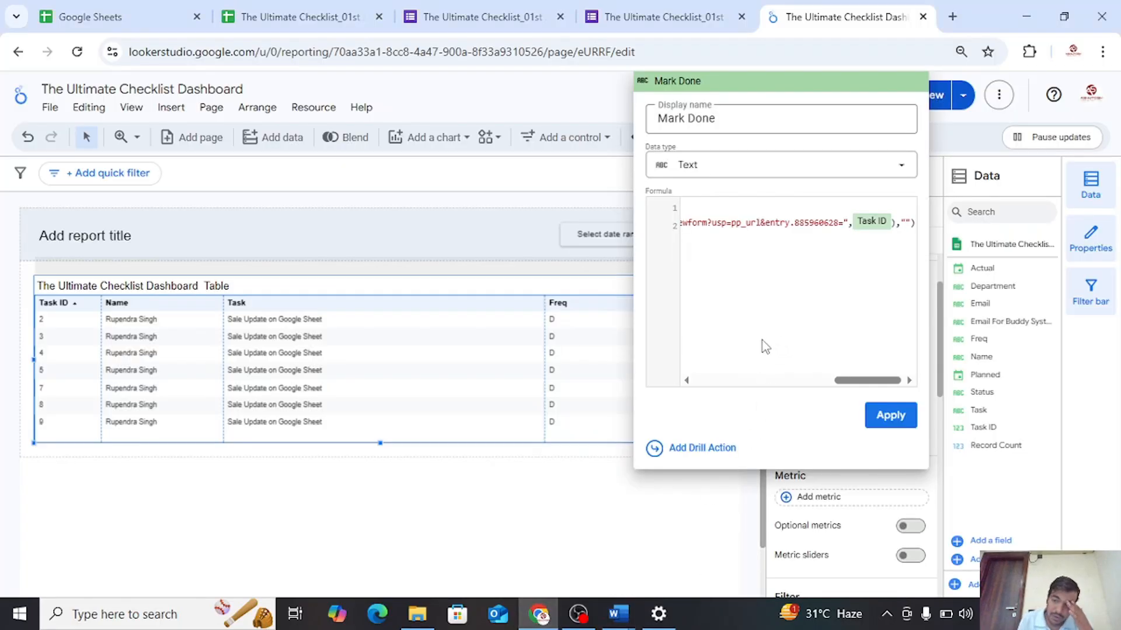
{"action": "key", "text": "ctrl+v"}
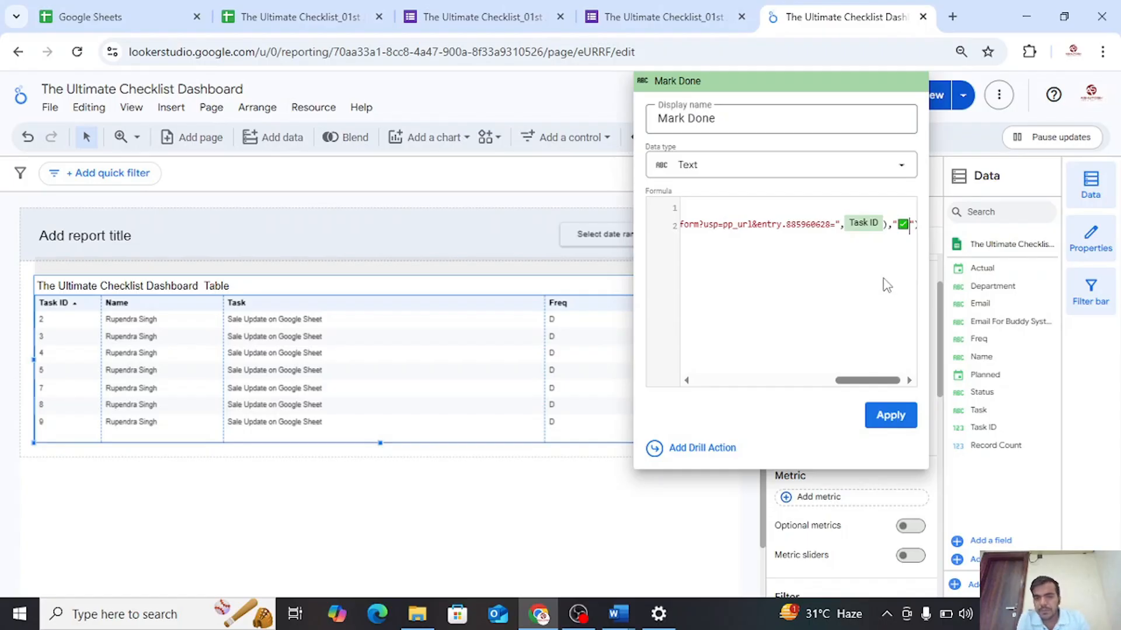
{"action": "left_click", "coordinate": [886, 419]}
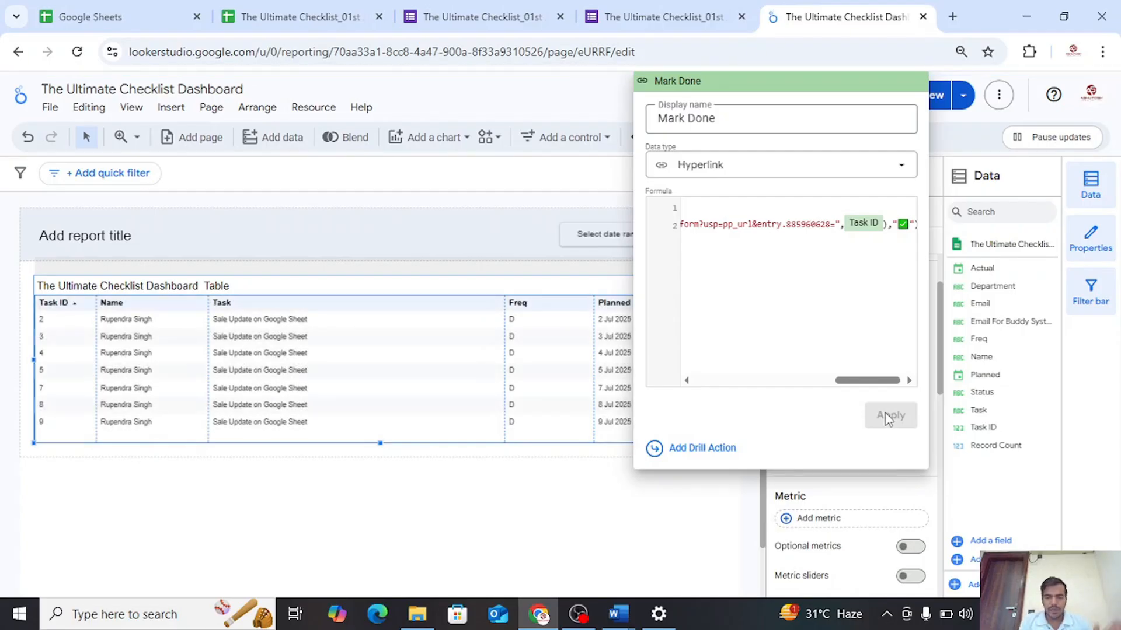
{"action": "left_click", "coordinate": [588, 492]}
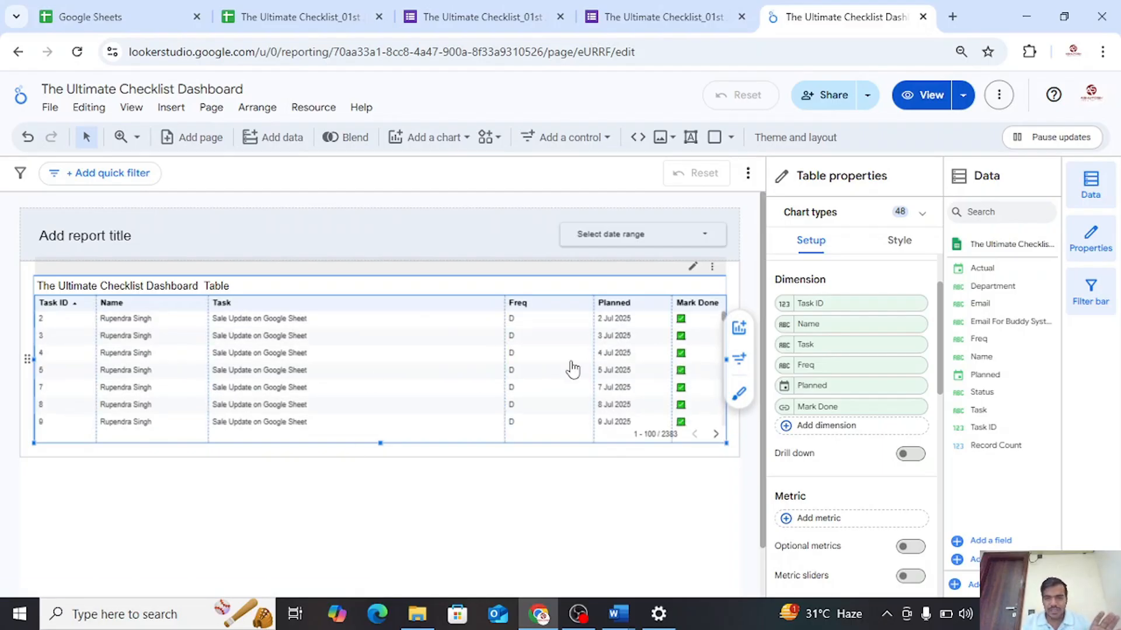
Switch the report to view mode and submit the form opened by the Mark Done link of Task ID 2
{"action": "left_click", "coordinate": [919, 98]}
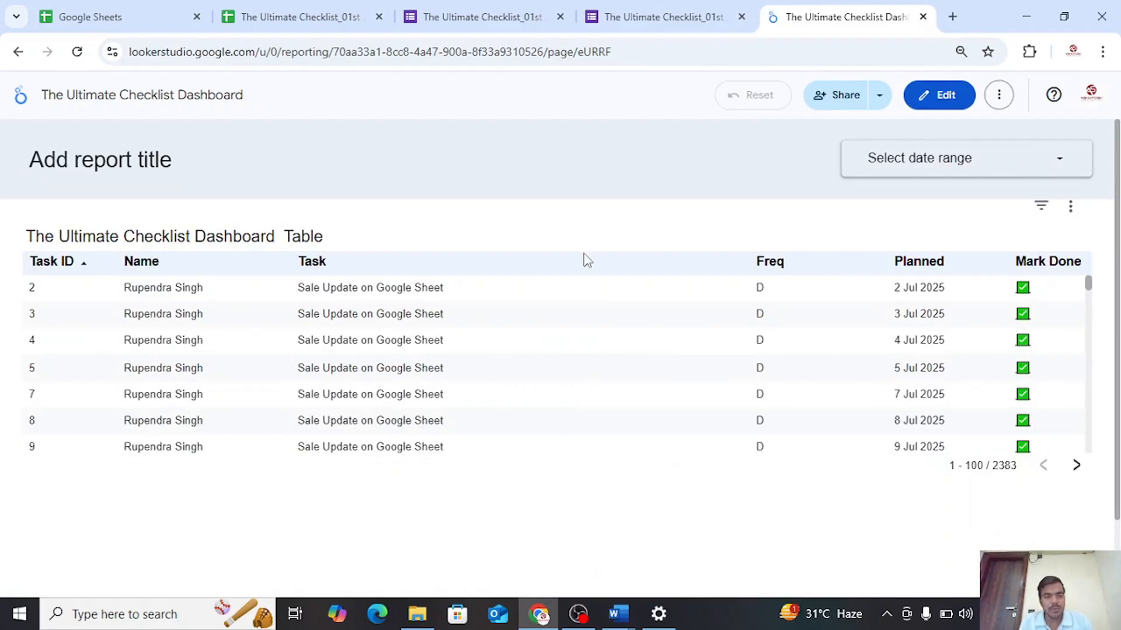
{"action": "scroll", "coordinate": [891, 404], "scroll_direction": "down", "scroll_amount": 5}
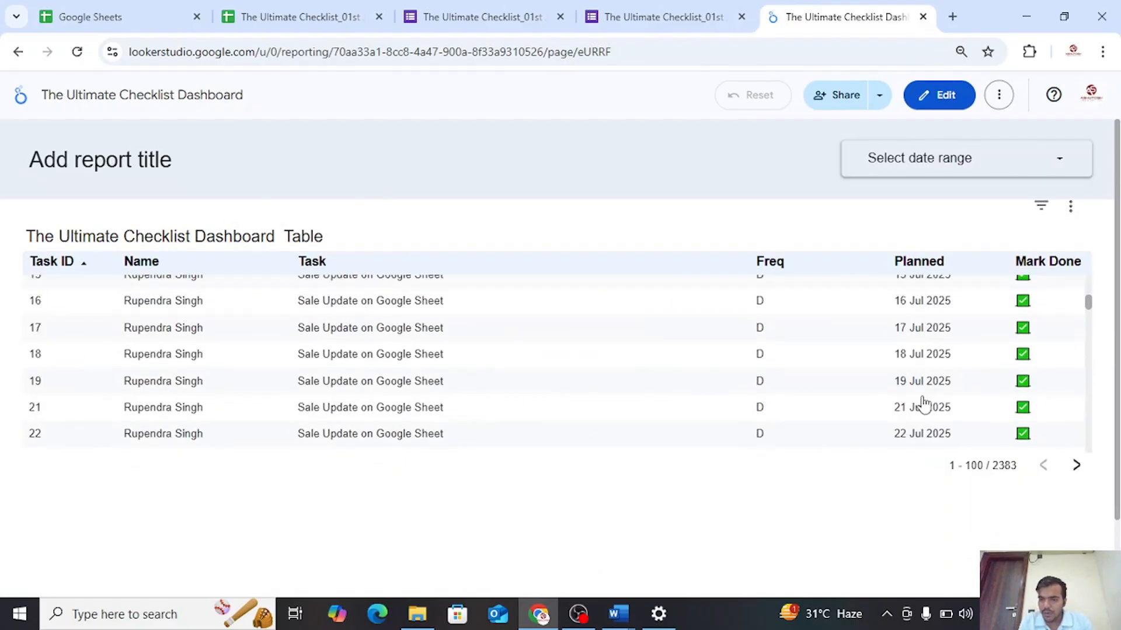
{"action": "scroll", "coordinate": [891, 404], "scroll_direction": "up", "scroll_amount": 5}
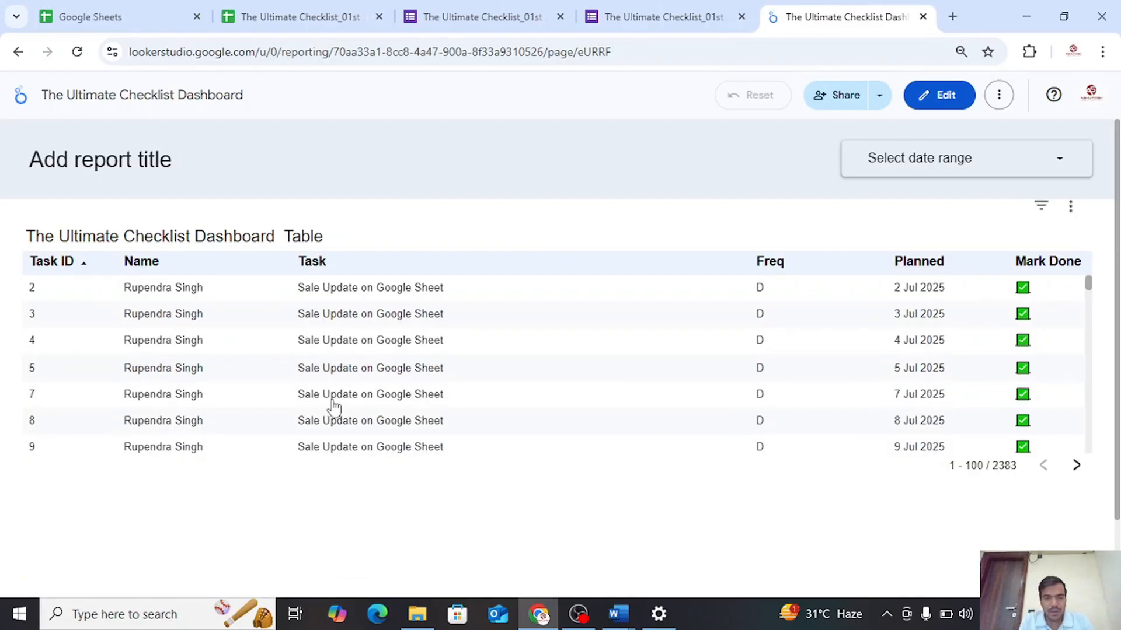
{"action": "left_click", "coordinate": [1026, 297]}
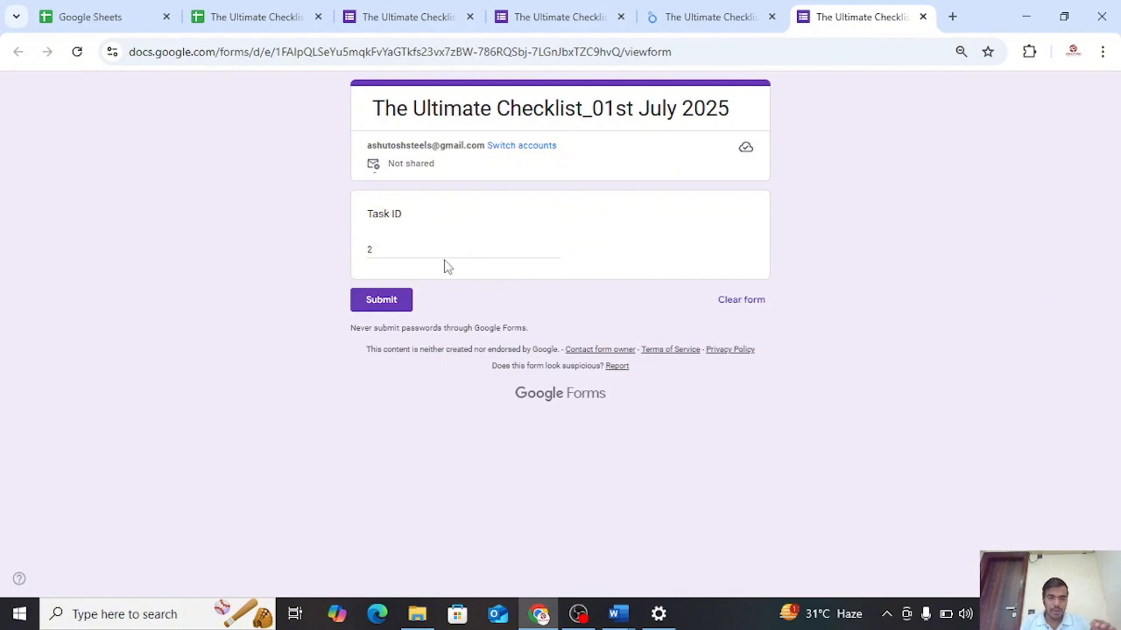
{"action": "left_click", "coordinate": [385, 303]}
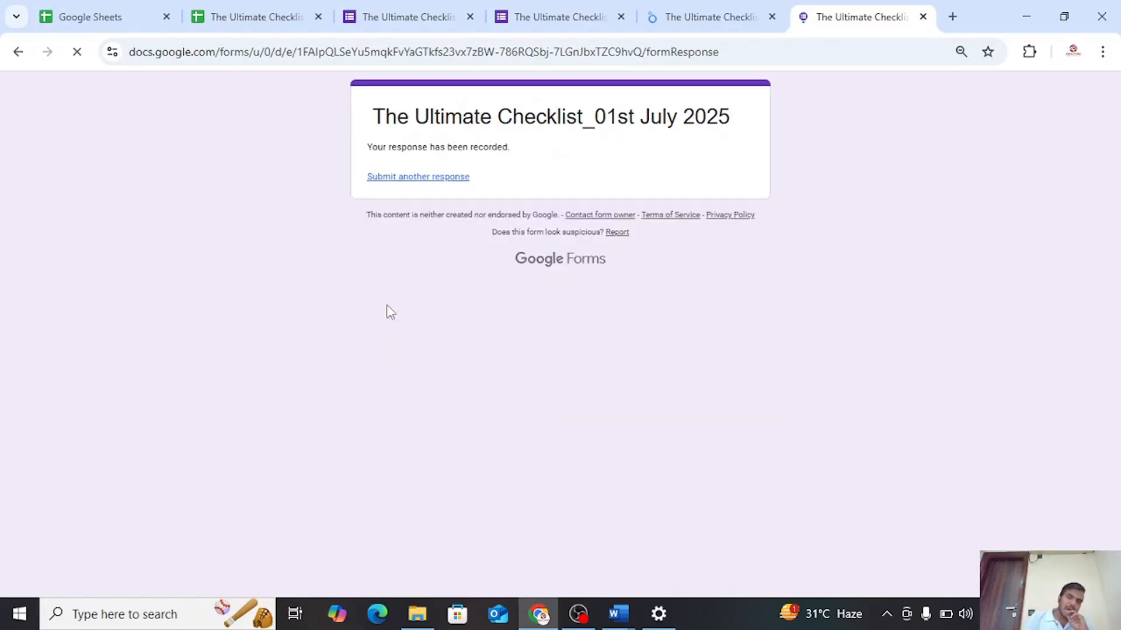
Check Task ID 2's Actual date in the checklist spreadsheet's Master sheet, and refresh the data of the Looker Studio report
{"action": "left_click", "coordinate": [211, 17]}
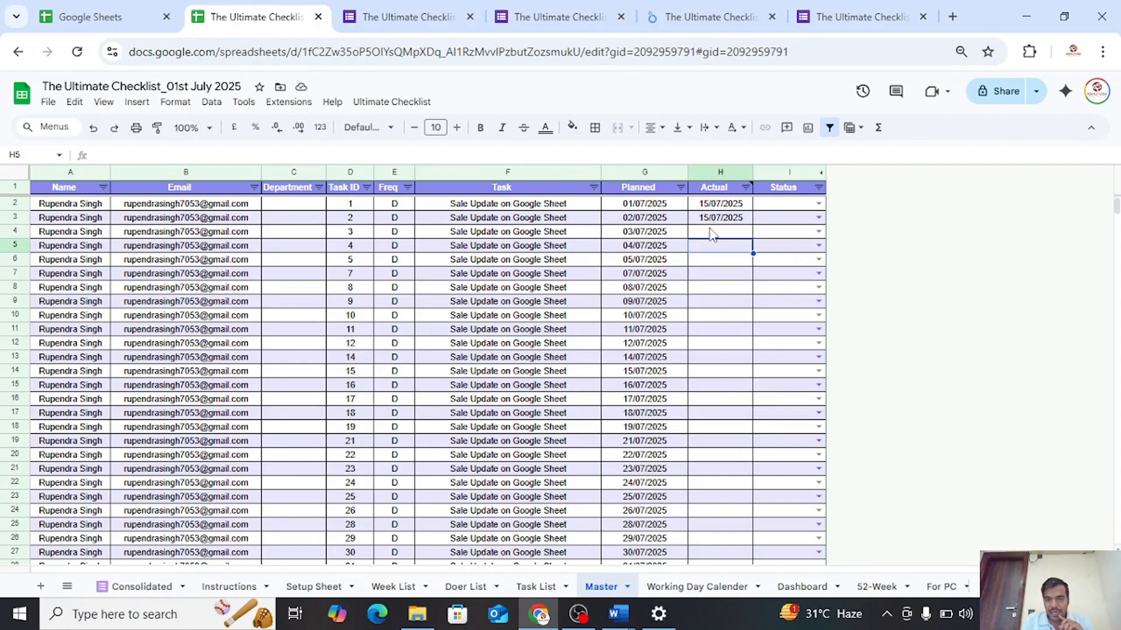
{"action": "left_click", "coordinate": [857, 2]}
{"action": "left_click", "coordinate": [708, 7]}
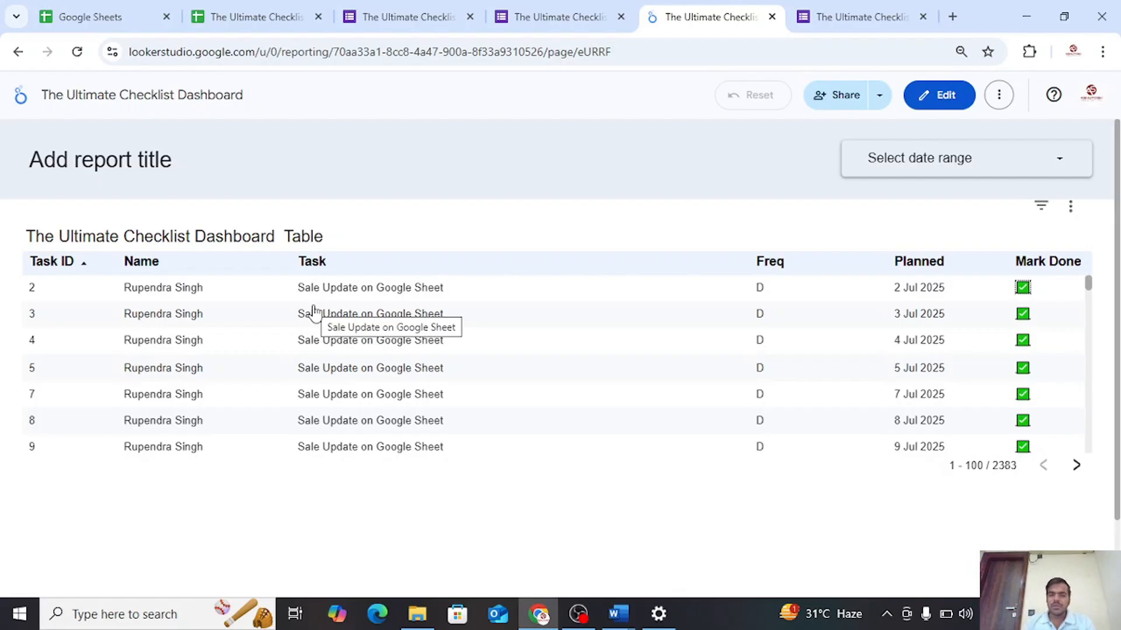
{"action": "left_click", "coordinate": [998, 104]}
{"action": "left_click", "coordinate": [928, 171]}
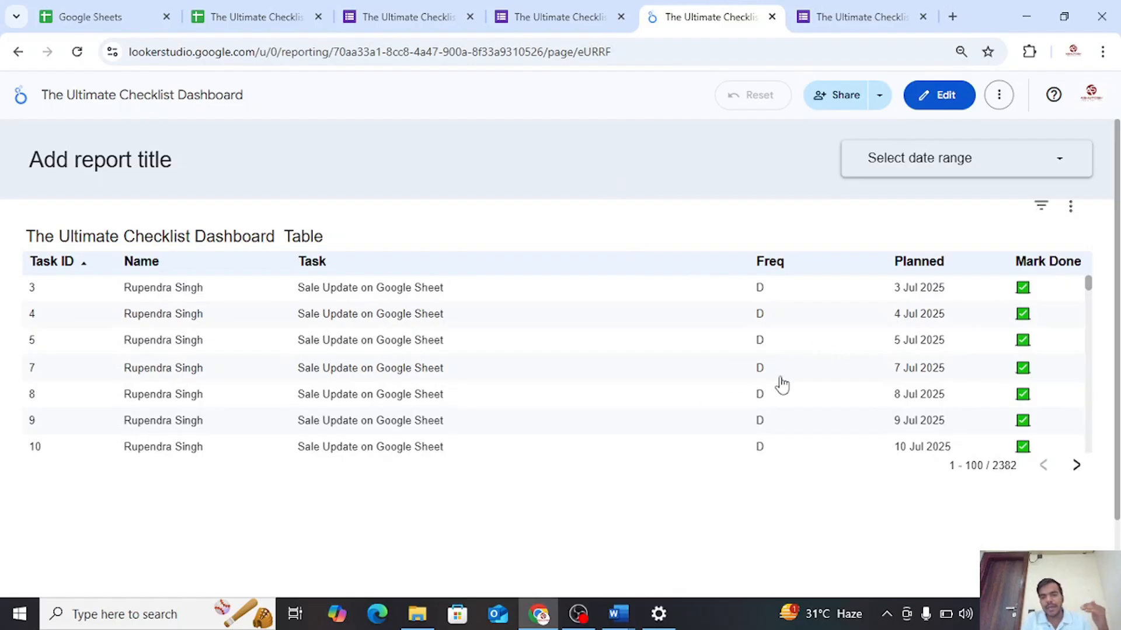
{"action": "scroll", "coordinate": [937, 377], "scroll_direction": "down", "scroll_amount": 3}
{"action": "scroll", "coordinate": [940, 379], "scroll_direction": "up", "scroll_amount": 3}
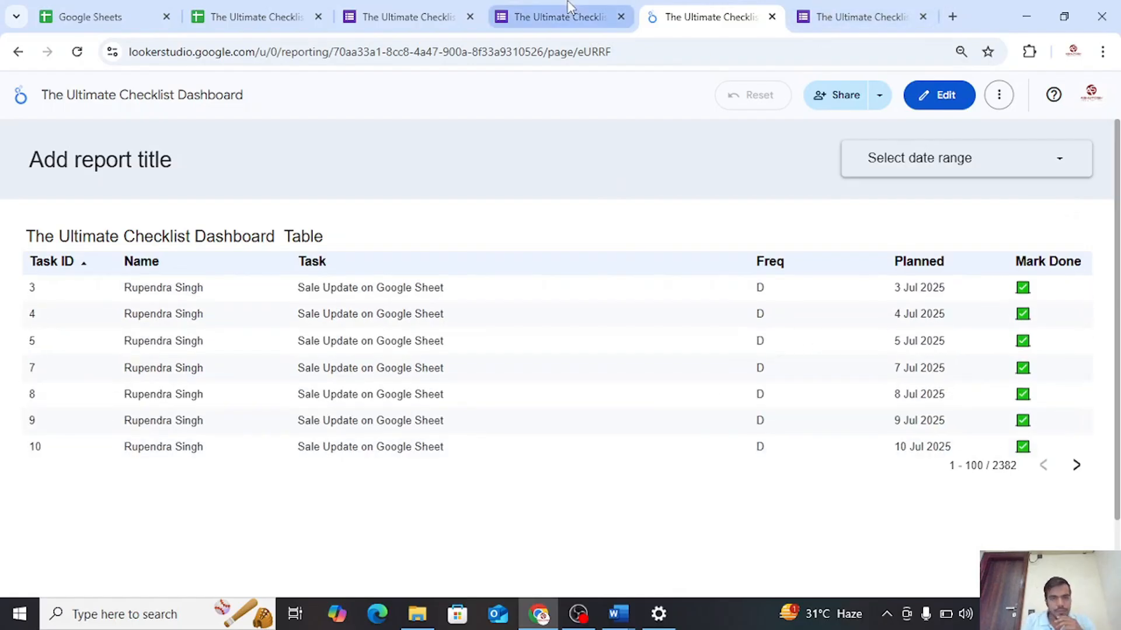
{"action": "left_click", "coordinate": [827, 12]}
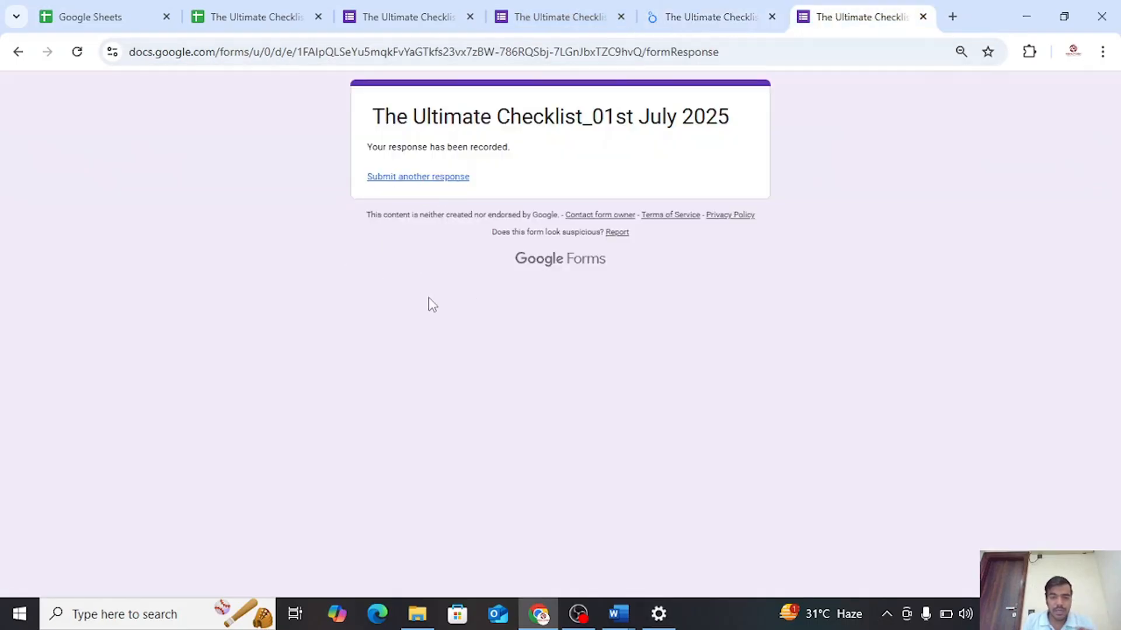
{"action": "left_click", "coordinate": [700, 19]}
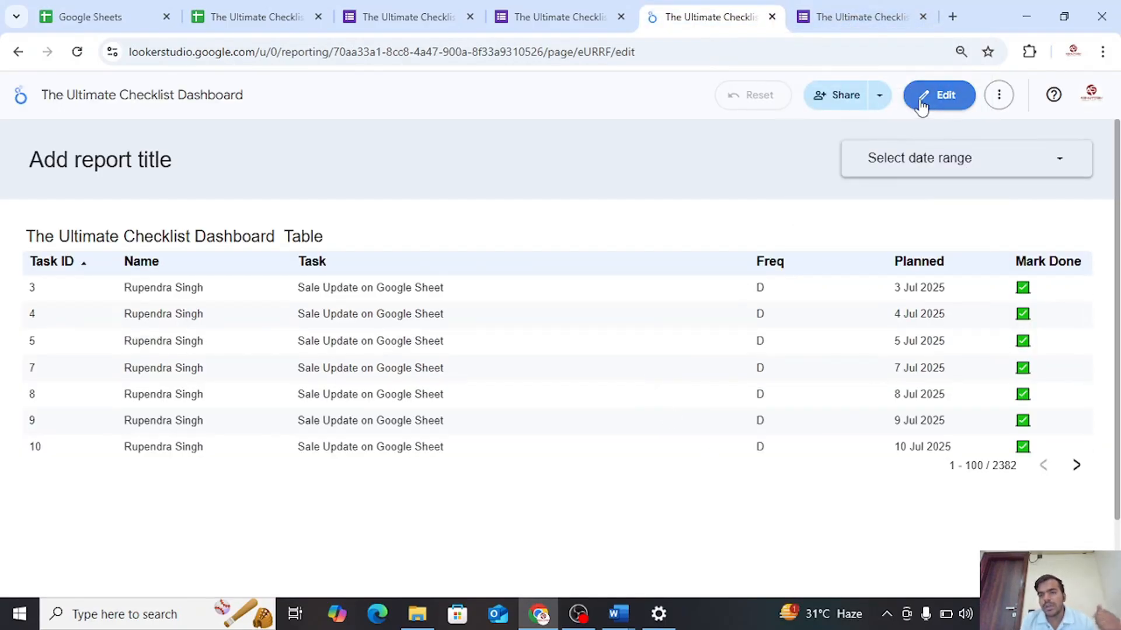
Switch the report to edit mode and extend the task table downward so it shows ten rows
{"action": "left_click", "coordinate": [921, 99]}
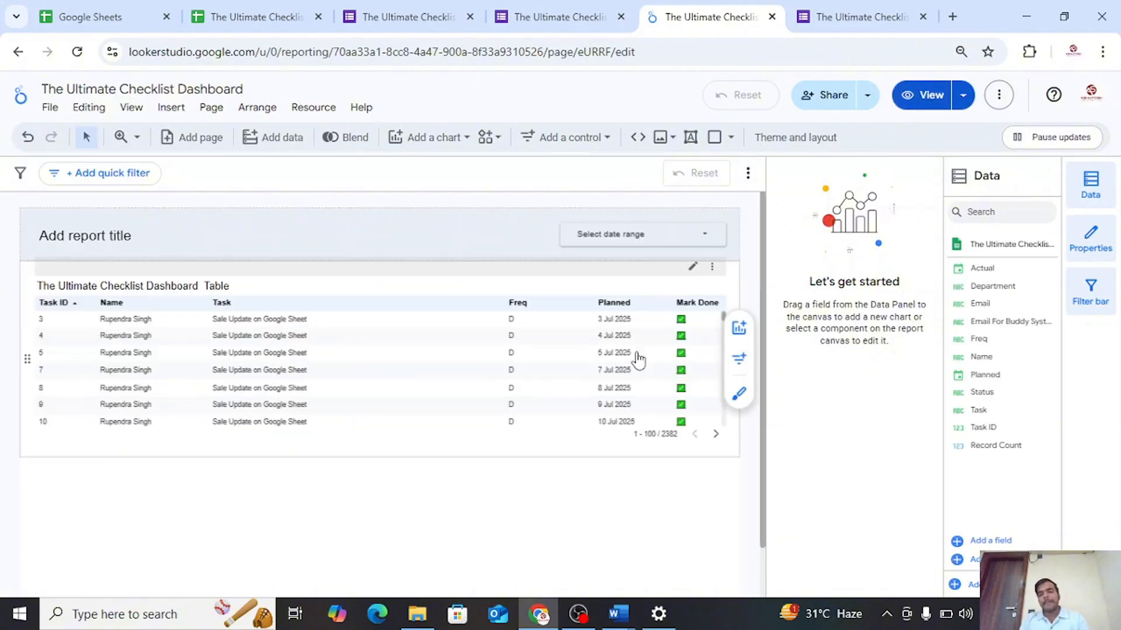
{"action": "left_click", "coordinate": [639, 360]}
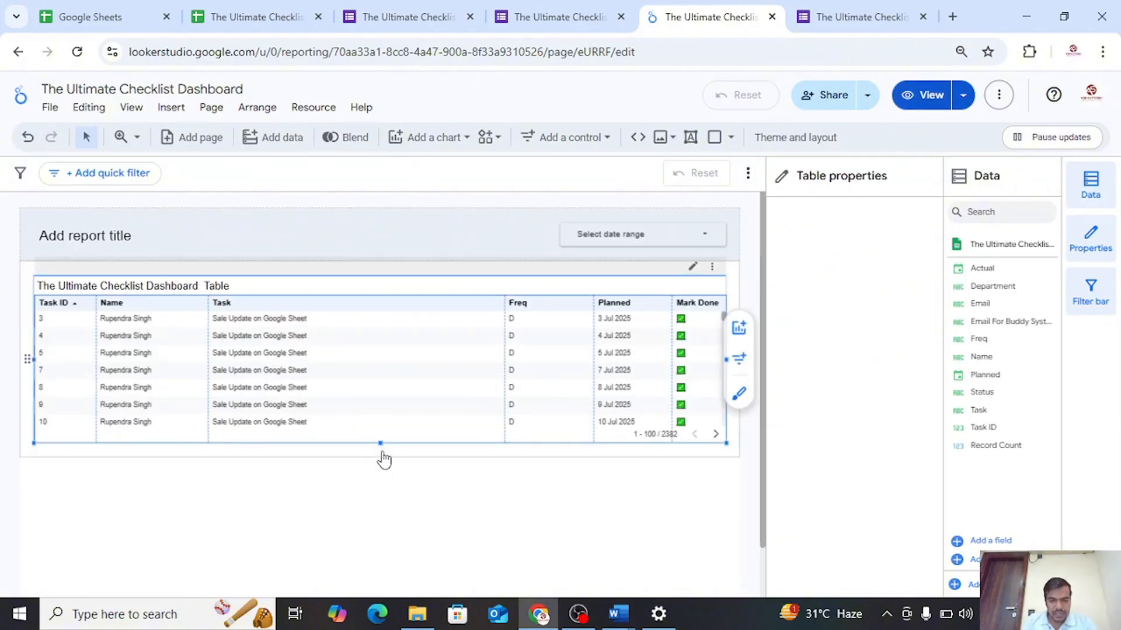
{"action": "left_click_drag", "start_coordinate": [380, 445], "coordinate": [387, 499]}
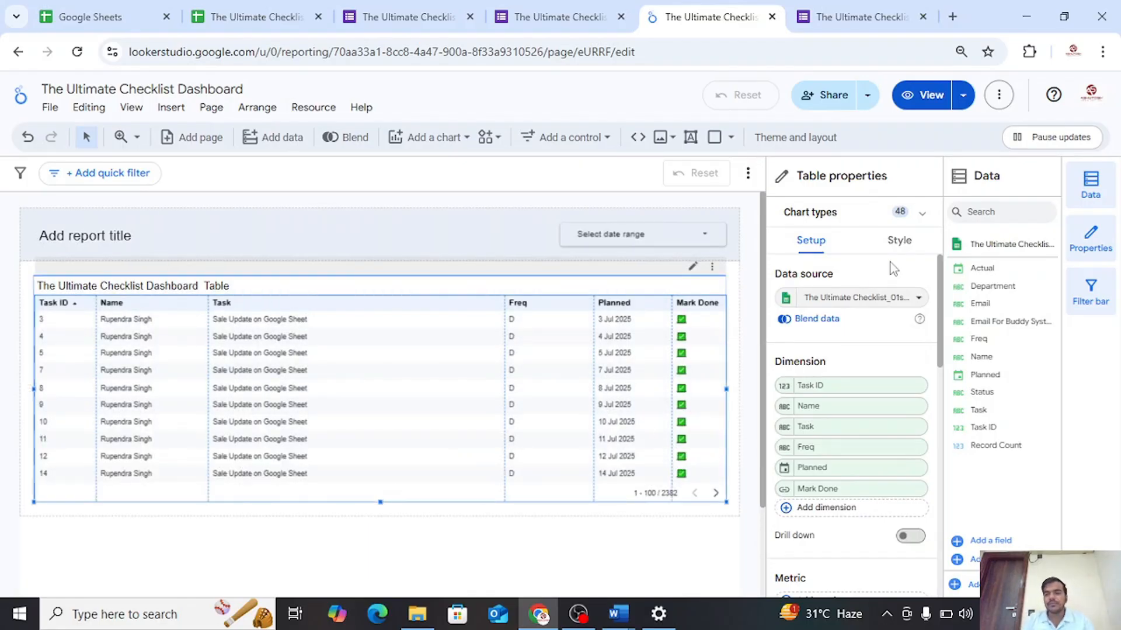
In the Mark Done field's formula, replace "viewform" in the form URL with "formResponse"
{"action": "scroll", "coordinate": [844, 403], "scroll_direction": "down", "scroll_amount": 2}
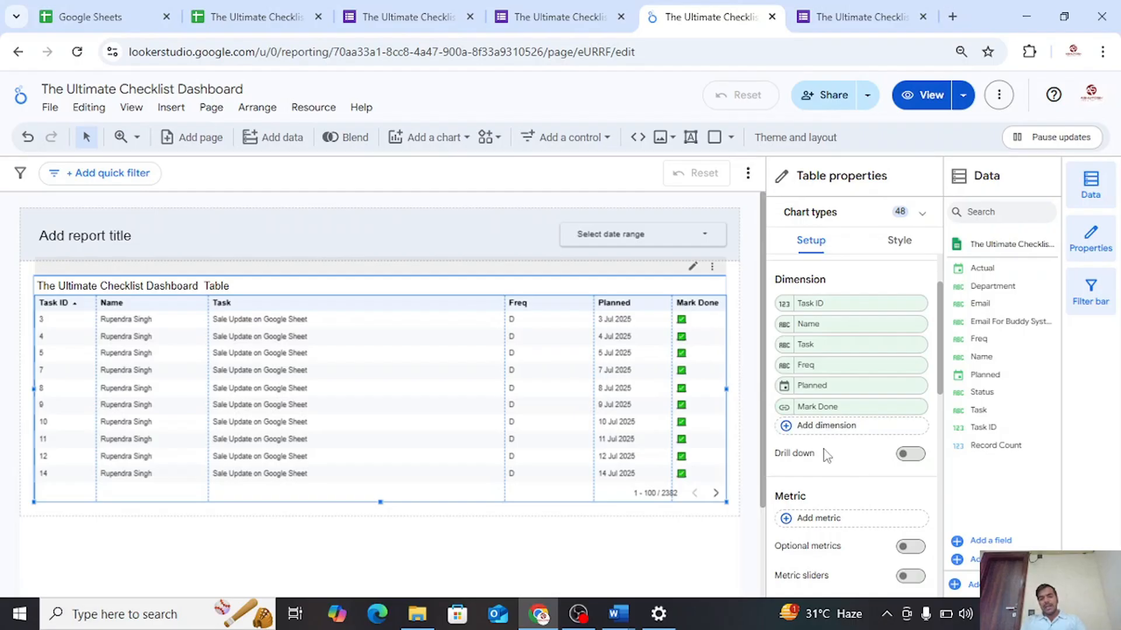
{"action": "left_click", "coordinate": [784, 409]}
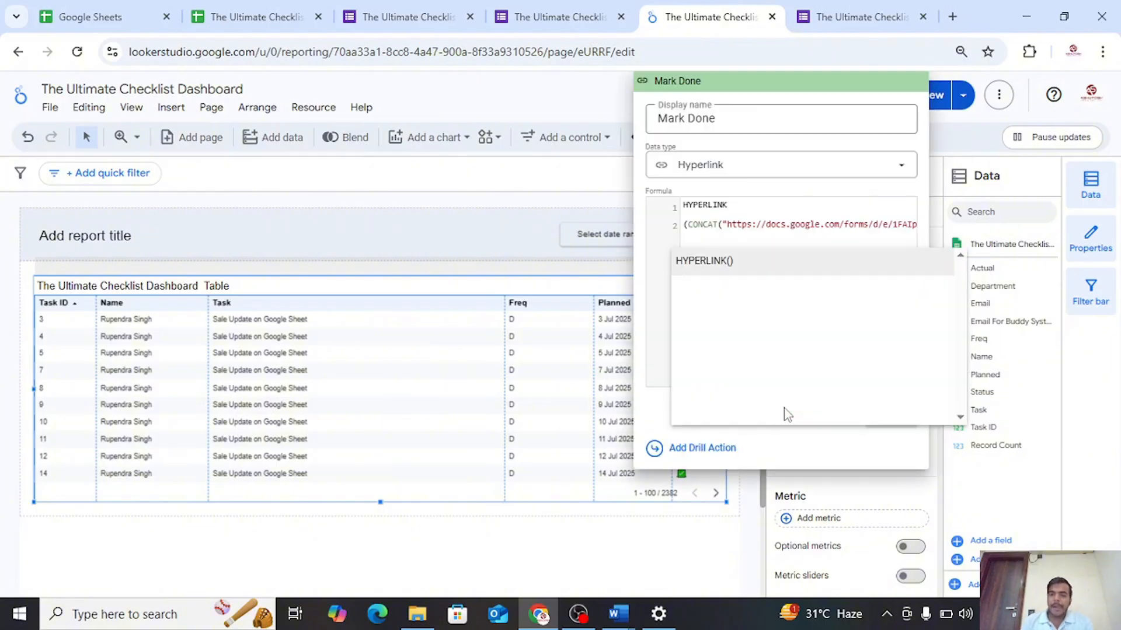
{"action": "left_click", "coordinate": [786, 225]}
{"action": "key", "text": "Right"}
{"action": "key", "text": "Right"}
{"action": "key", "text": "Right"}
{"action": "key", "text": "Right"}
{"action": "key", "text": "Right"}
{"action": "key", "text": "Right"}
{"action": "key", "text": "Right"}
{"action": "key", "text": "Right"}
{"action": "key", "text": "Right"}
{"action": "key", "text": "Right"}
{"action": "key", "text": "Right"}
{"action": "key", "text": "Right"}
{"action": "key", "text": "Right"}
{"action": "key", "text": "Right"}
{"action": "key", "text": "Right"}
{"action": "key", "text": "Right"}
{"action": "key", "text": "Right"}
{"action": "key", "text": "Right"}
{"action": "key", "text": "Right"}
{"action": "key", "text": "Right"}
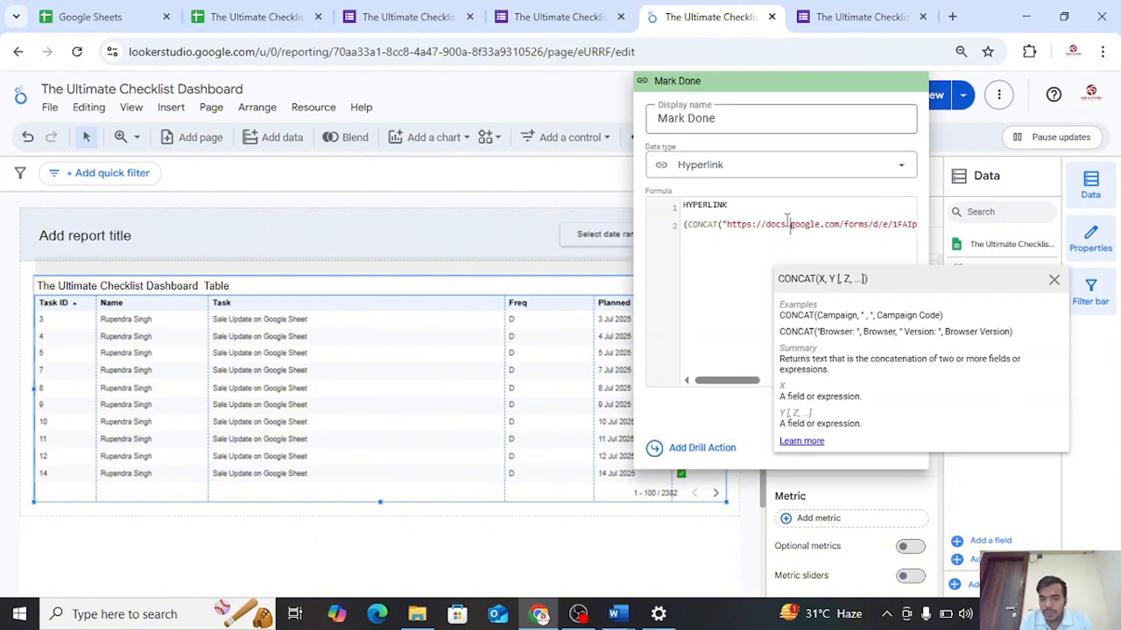
{"action": "key", "text": "Right"}
{"action": "key", "text": "Right"}
{"action": "key", "text": "Right"}
{"action": "key", "text": "Right"}
{"action": "key", "text": "Right"}
{"action": "key", "text": "Right"}
{"action": "key", "text": "Right"}
{"action": "key", "text": "Right"}
{"action": "key", "text": "Right"}
{"action": "key", "text": "Right"}
{"action": "key", "text": "Right"}
{"action": "key", "text": "Right"}
{"action": "key", "text": "Right"}
{"action": "key", "text": "Right"}
{"action": "key", "text": "Right"}
{"action": "key", "text": "Right"}
{"action": "key", "text": "Right"}
{"action": "key", "text": "Right"}
{"action": "key", "text": "Right"}
{"action": "key", "text": "Right"}
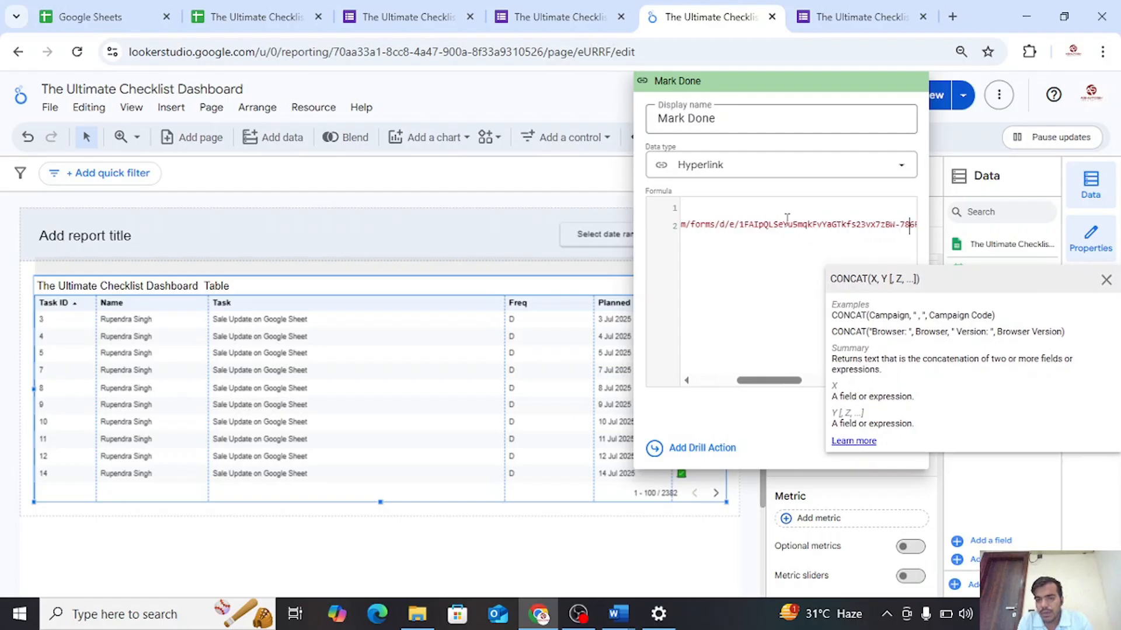
{"action": "key", "text": "Right"}
{"action": "key", "text": "Right"}
{"action": "key", "text": "Right"}
{"action": "key", "text": "Right"}
{"action": "key", "text": "Right"}
{"action": "key", "text": "Right"}
{"action": "key", "text": "Right"}
{"action": "key", "text": "Right"}
{"action": "key", "text": "Right"}
{"action": "key", "text": "Right"}
{"action": "key", "text": "Right"}
{"action": "key", "text": "Right"}
{"action": "key", "text": "Right"}
{"action": "key", "text": "Right"}
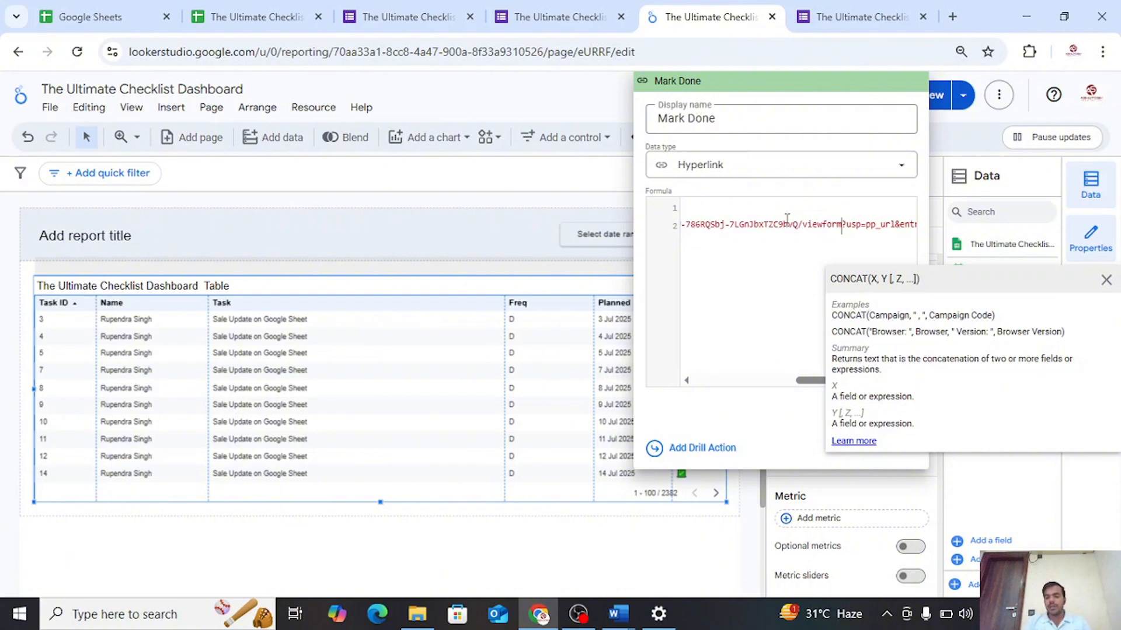
{"action": "key", "text": "BackSpace"}
{"action": "key", "text": "BackSpace"}
{"action": "key", "text": "BackSpace"}
{"action": "key", "text": "BackSpace"}
{"action": "key", "text": "BackSpace"}
{"action": "key", "text": "BackSpace"}
{"action": "key", "text": "BackSpace"}
{"action": "key", "text": "BackSpace"}
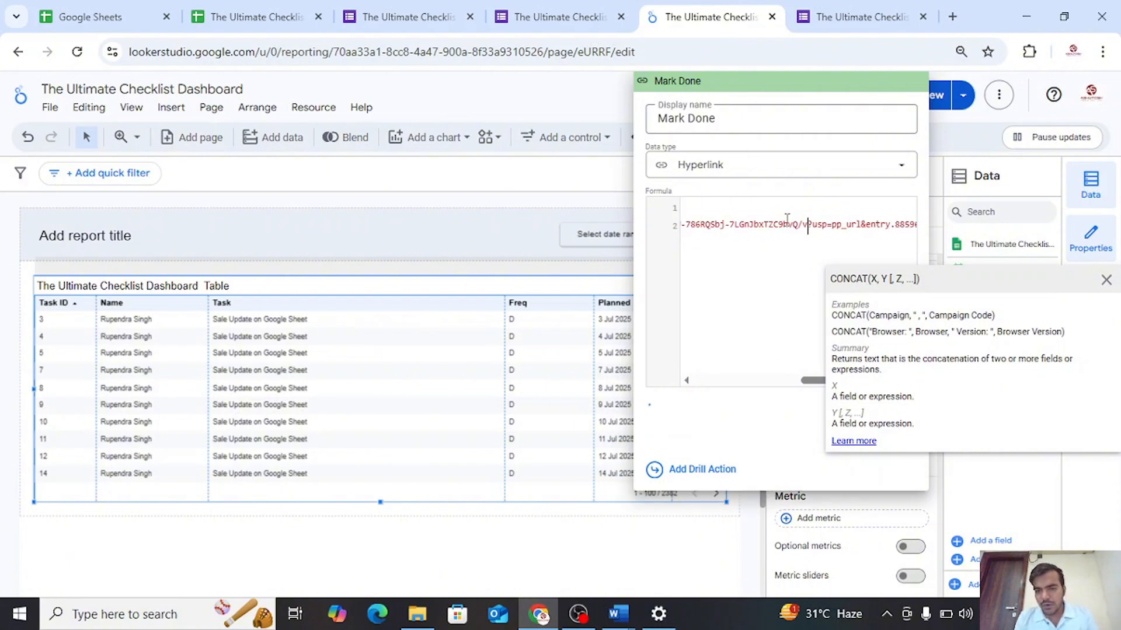
{"action": "type", "text": "form"}
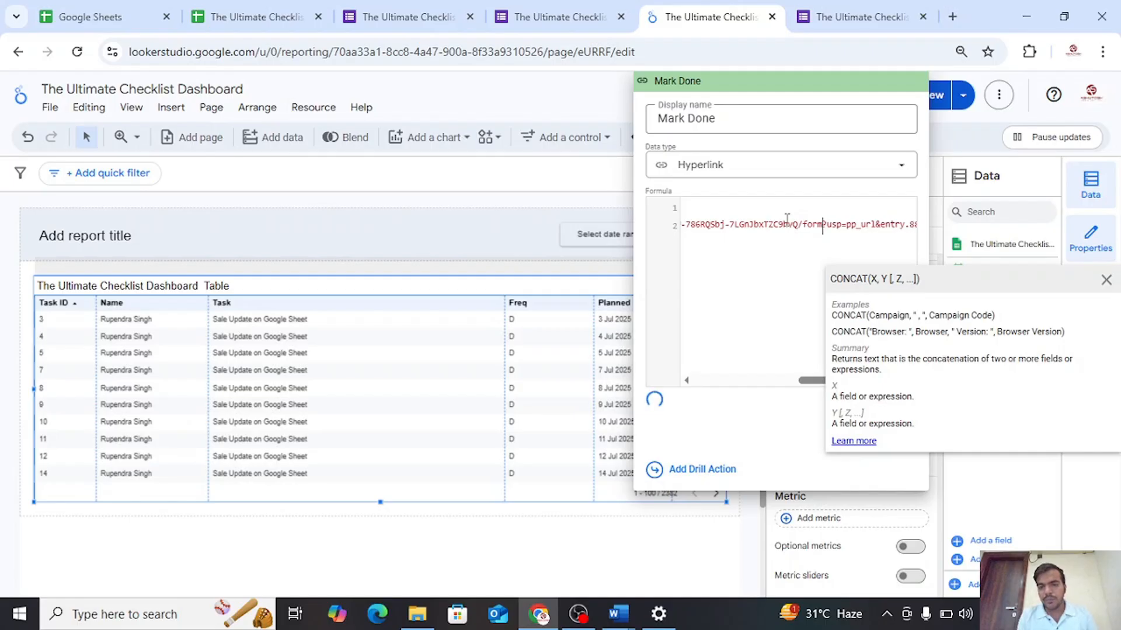
{"action": "type", "text": "Respon"}
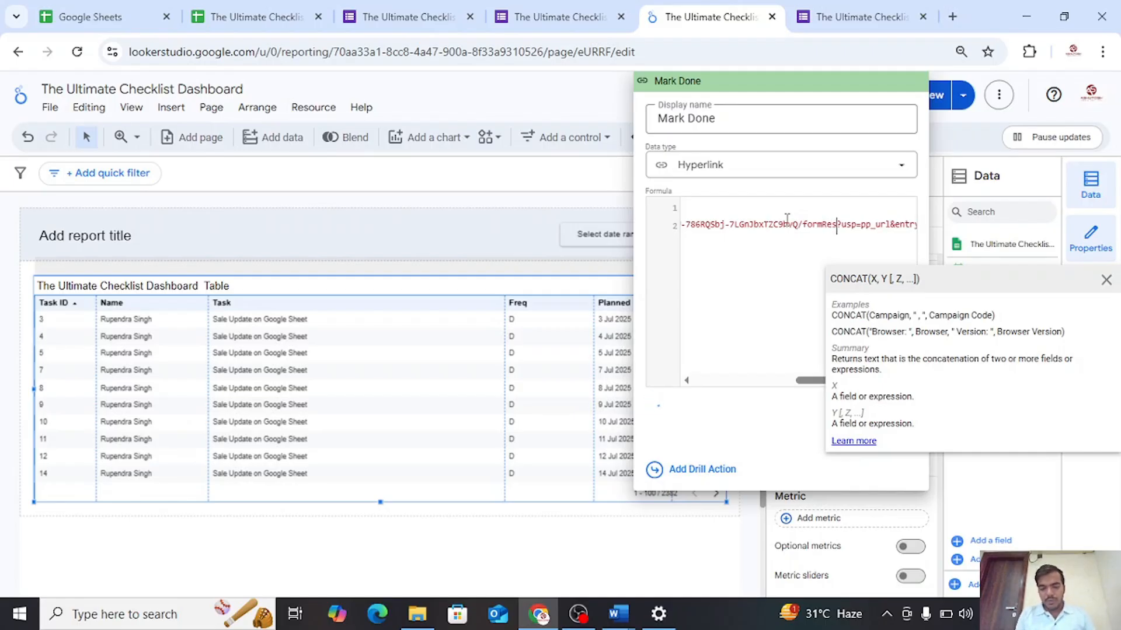
{"action": "type", "text": "se"}
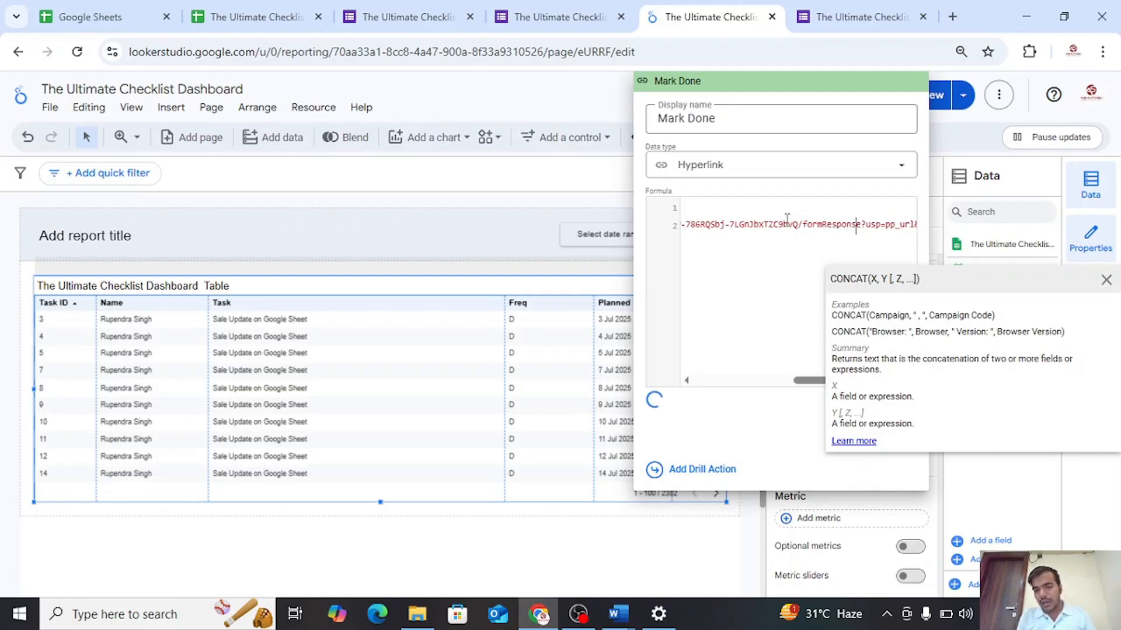
Apply the edited Mark Done formula and close the field editor
{"action": "key", "text": "Left"}
{"action": "key", "text": "Left"}
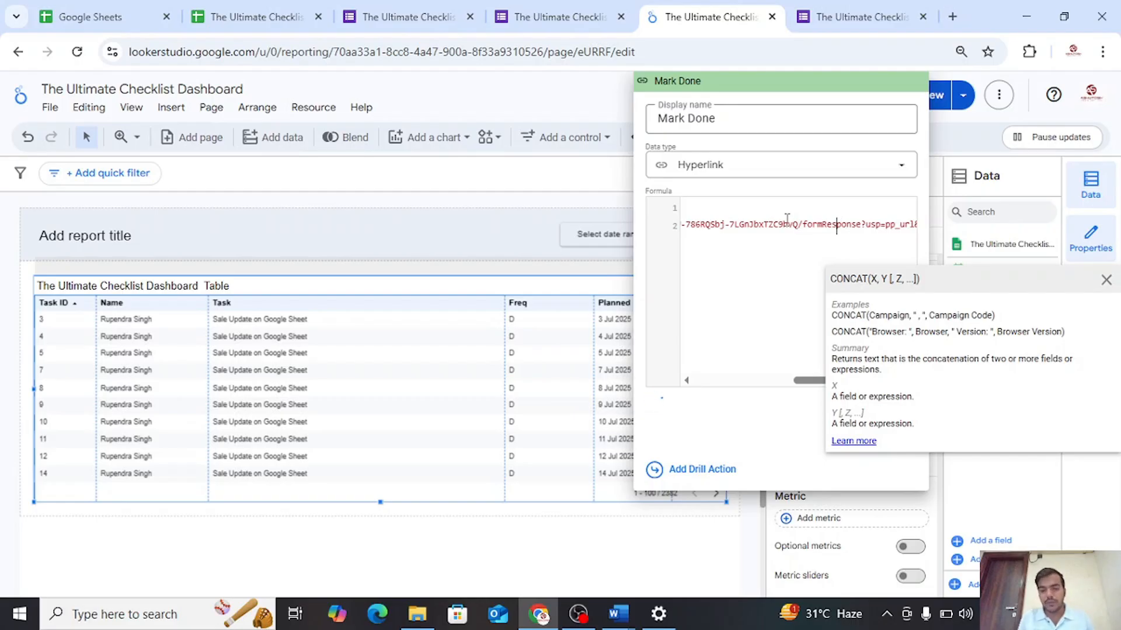
{"action": "left_click", "coordinate": [1105, 278]}
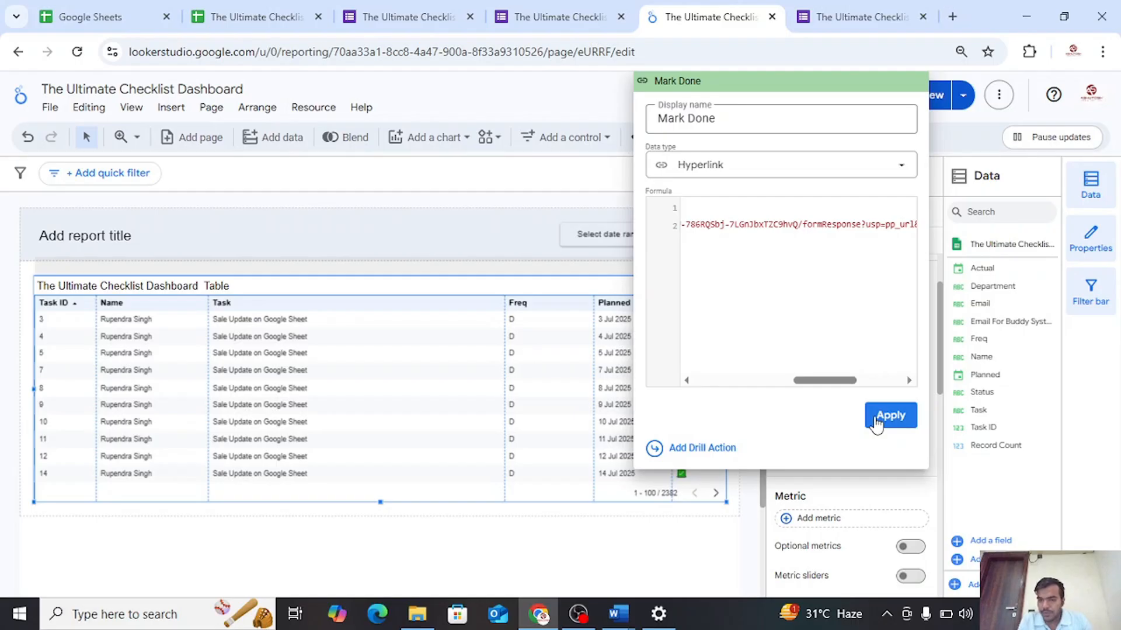
{"action": "left_click", "coordinate": [878, 419]}
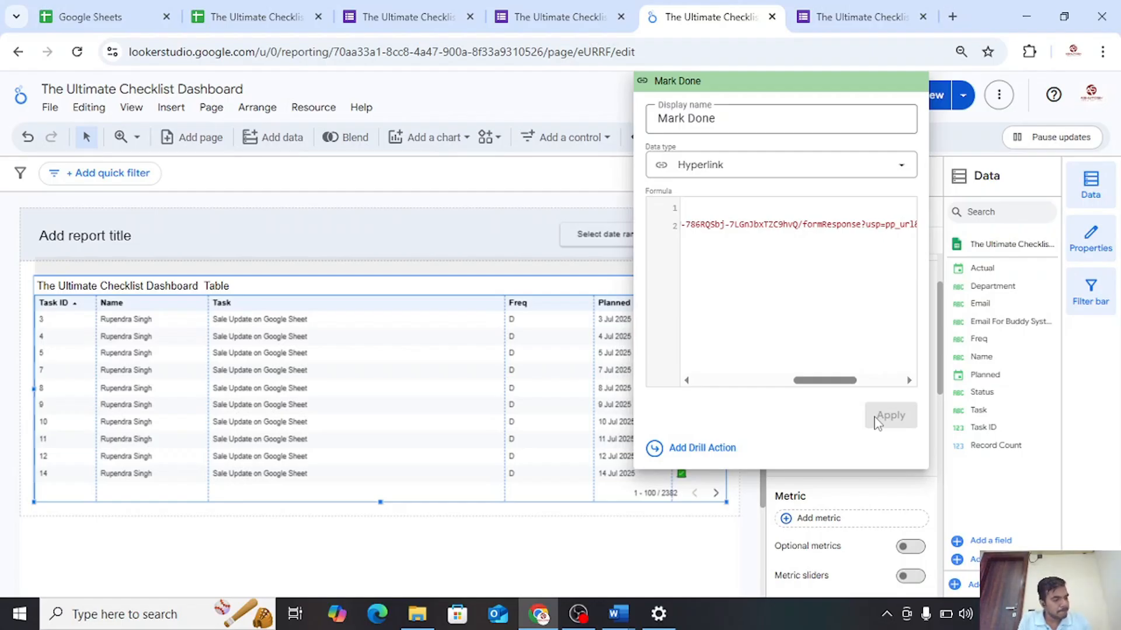
{"action": "left_click", "coordinate": [670, 534]}
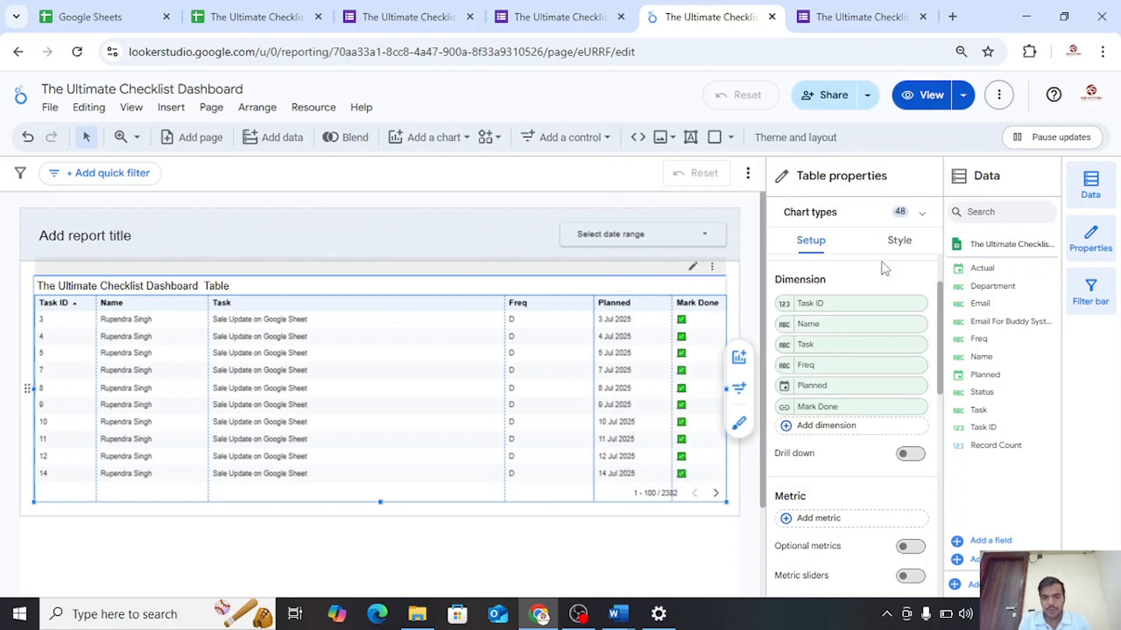
Switch the report to view mode, then open the date range selector and close it without choosing dates
{"action": "left_click", "coordinate": [931, 100]}
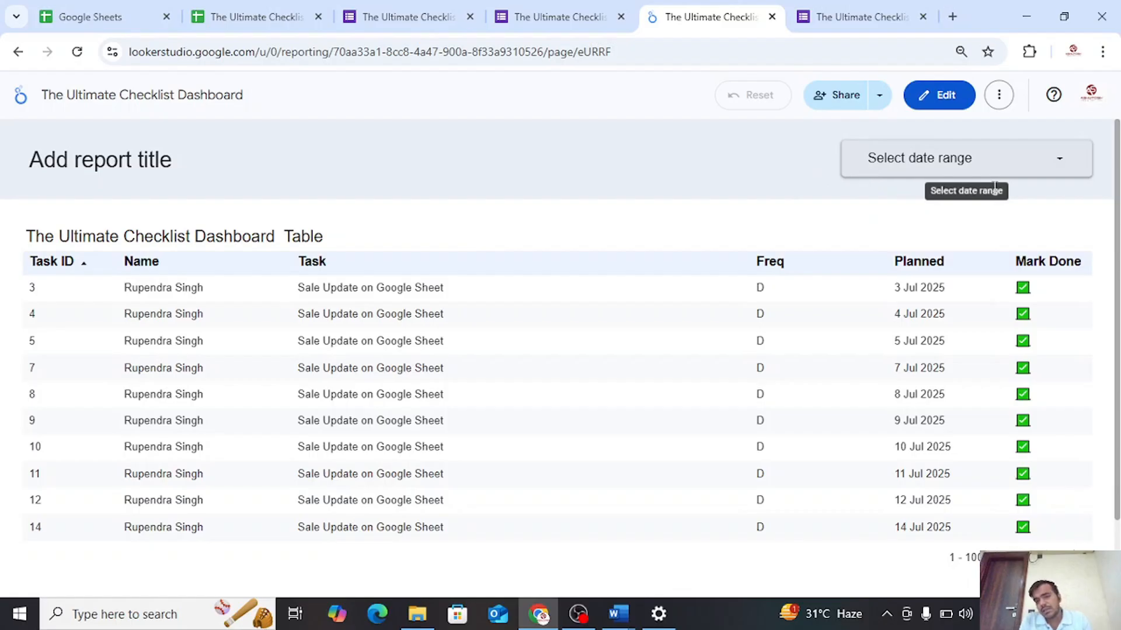
{"action": "left_click", "coordinate": [1026, 168]}
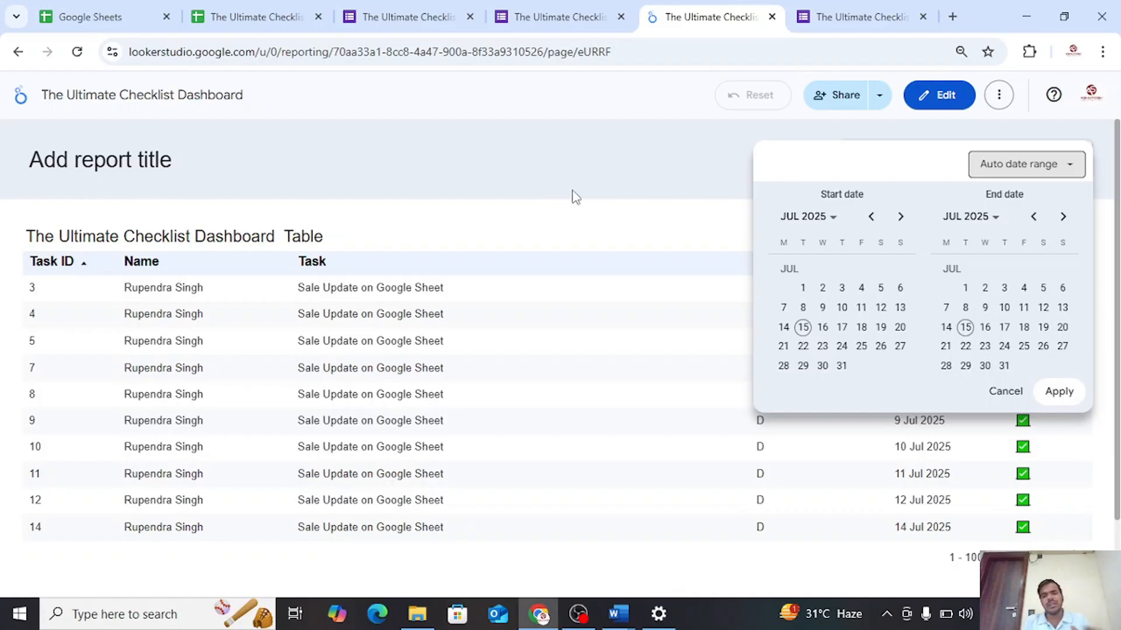
{"action": "left_click", "coordinate": [688, 178]}
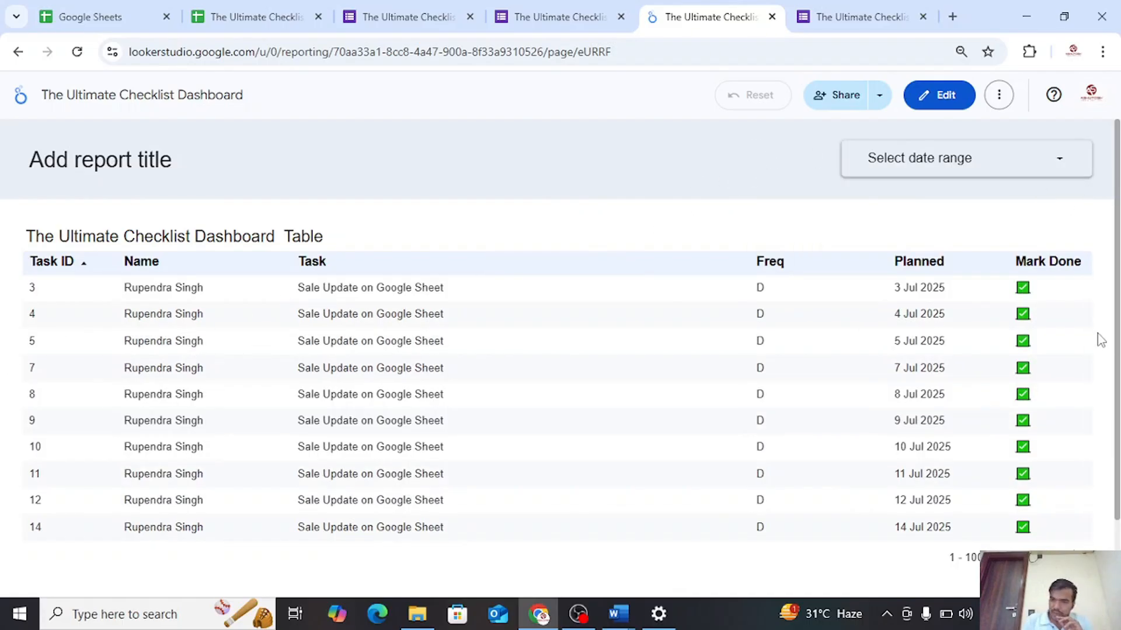
Submit Task ID 3 through its Mark Done link, then return to the report and refresh its data
{"action": "left_click", "coordinate": [1021, 291]}
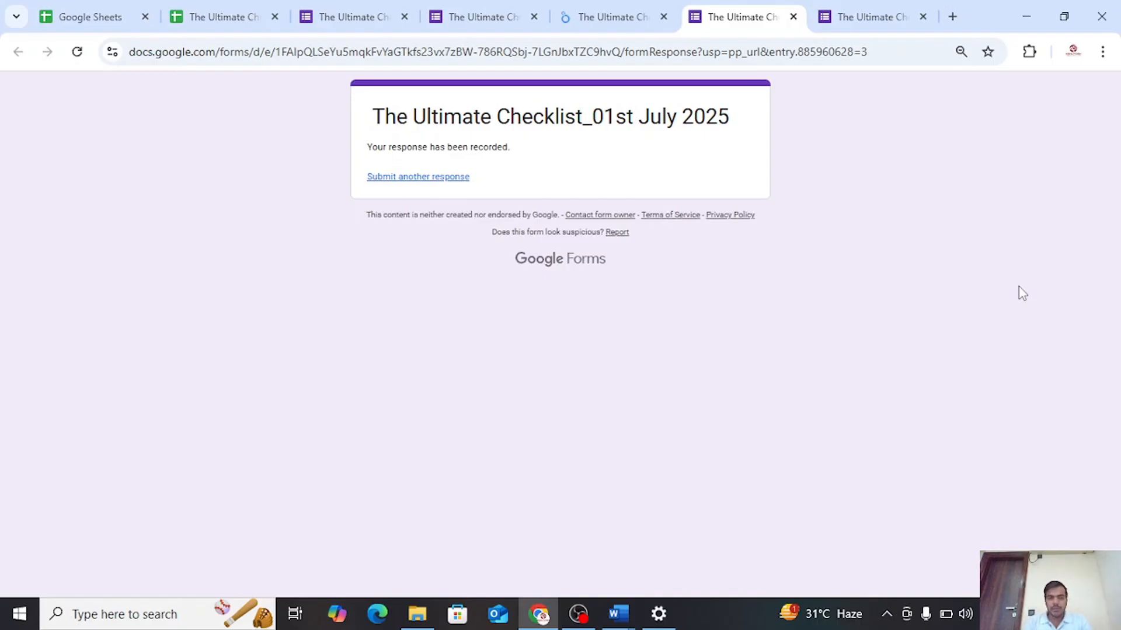
{"action": "left_click", "coordinate": [581, 8]}
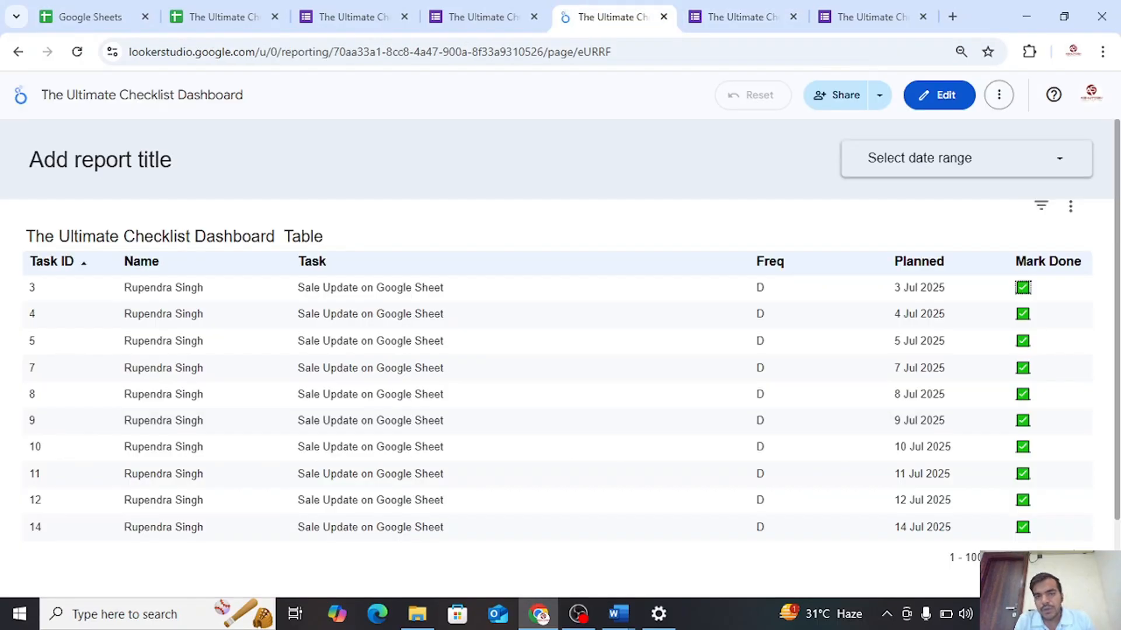
{"action": "left_click", "coordinate": [999, 95]}
{"action": "left_click", "coordinate": [918, 174]}
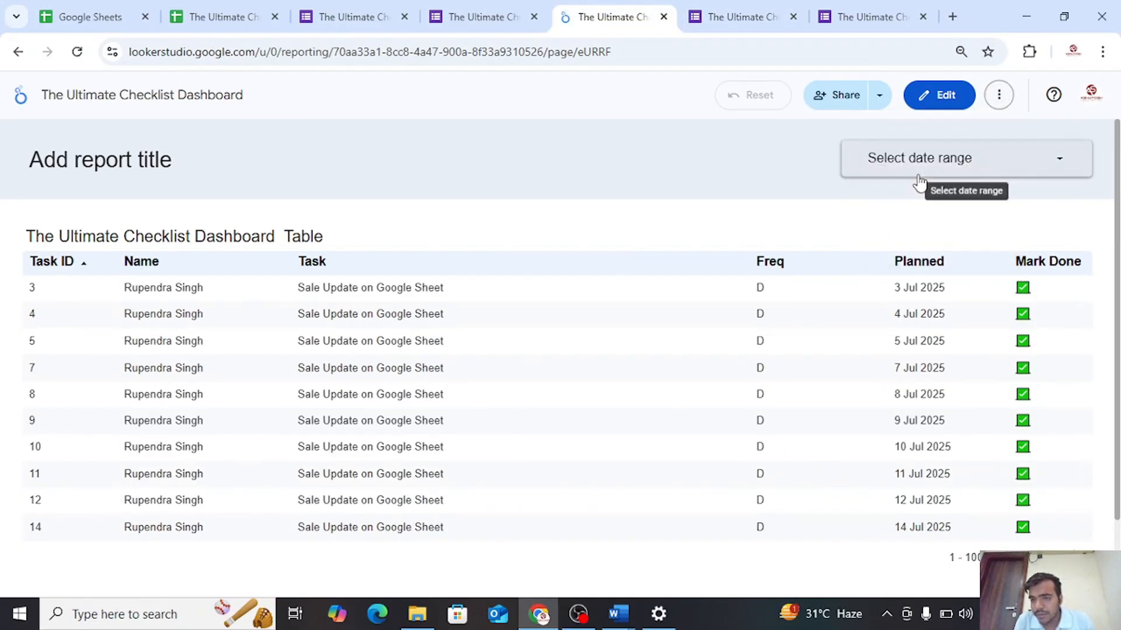
Switch the report to edit mode and add a drop-down list control for Name below the table
{"action": "left_click", "coordinate": [941, 102]}
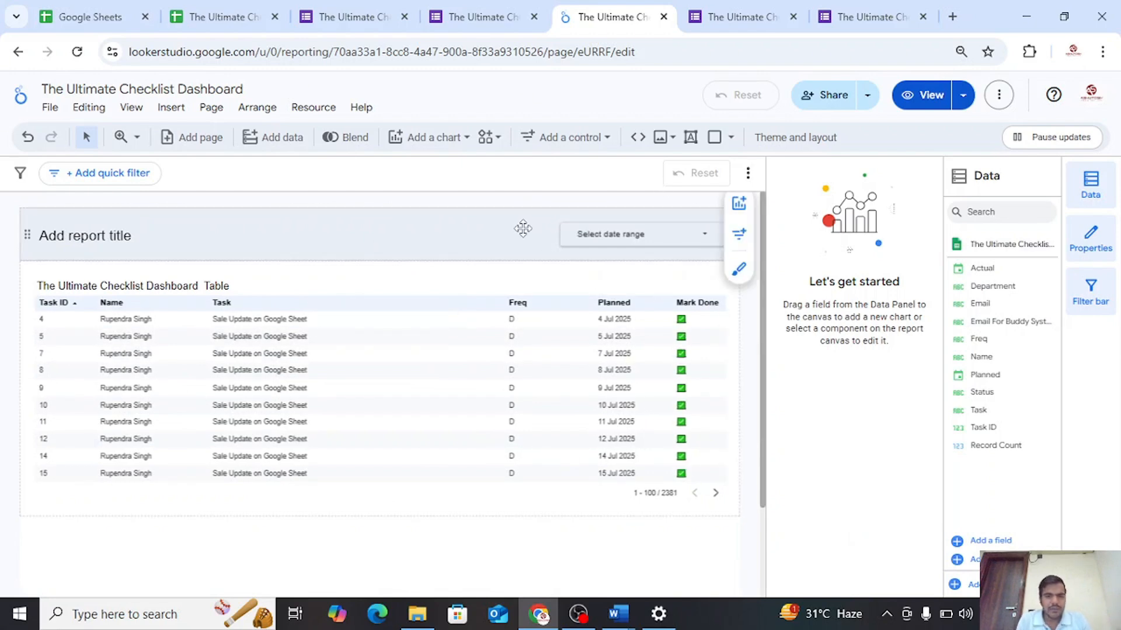
{"action": "left_click", "coordinate": [551, 140]}
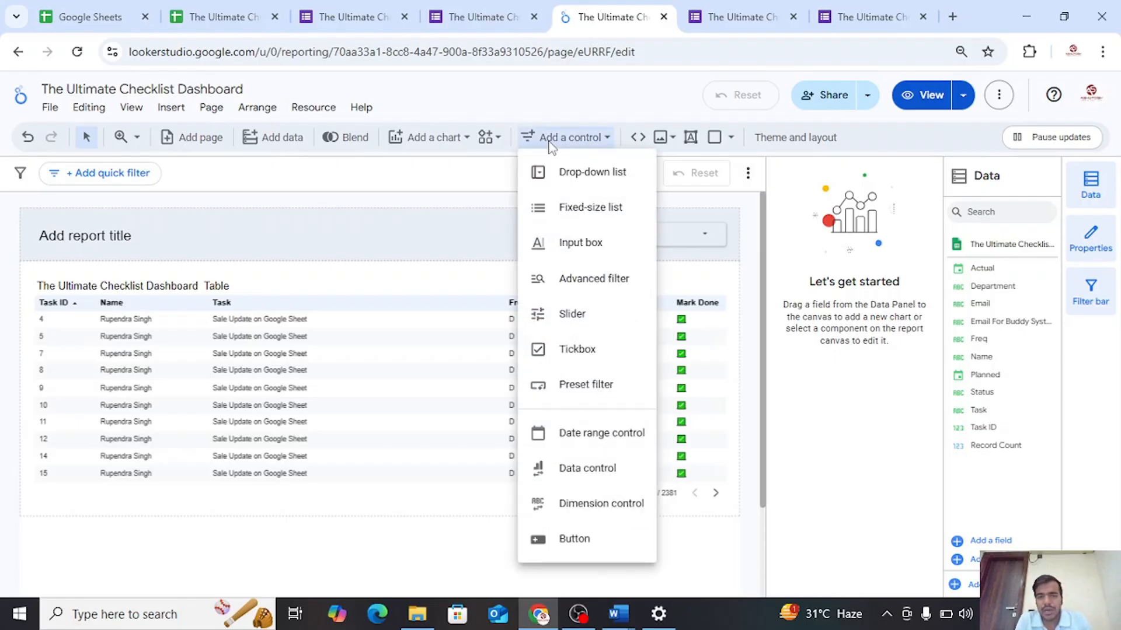
{"action": "left_click", "coordinate": [569, 190]}
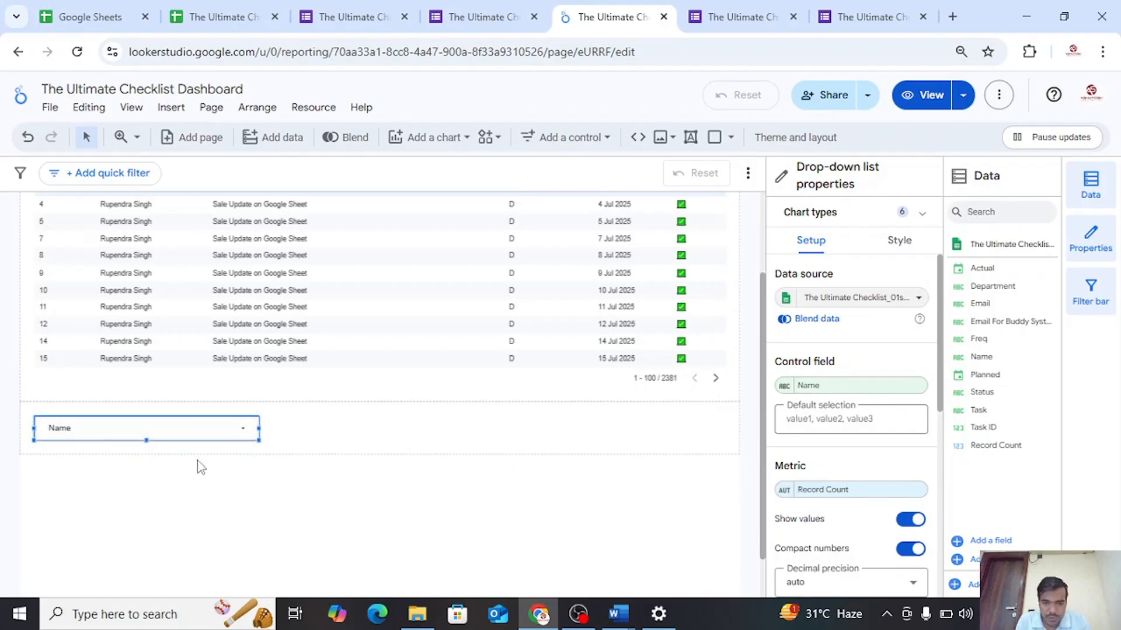
Examine the drop-down list's setup properties and its Name control field settings, then deselect the control
{"action": "scroll", "coordinate": [800, 455], "scroll_direction": "down", "scroll_amount": 3}
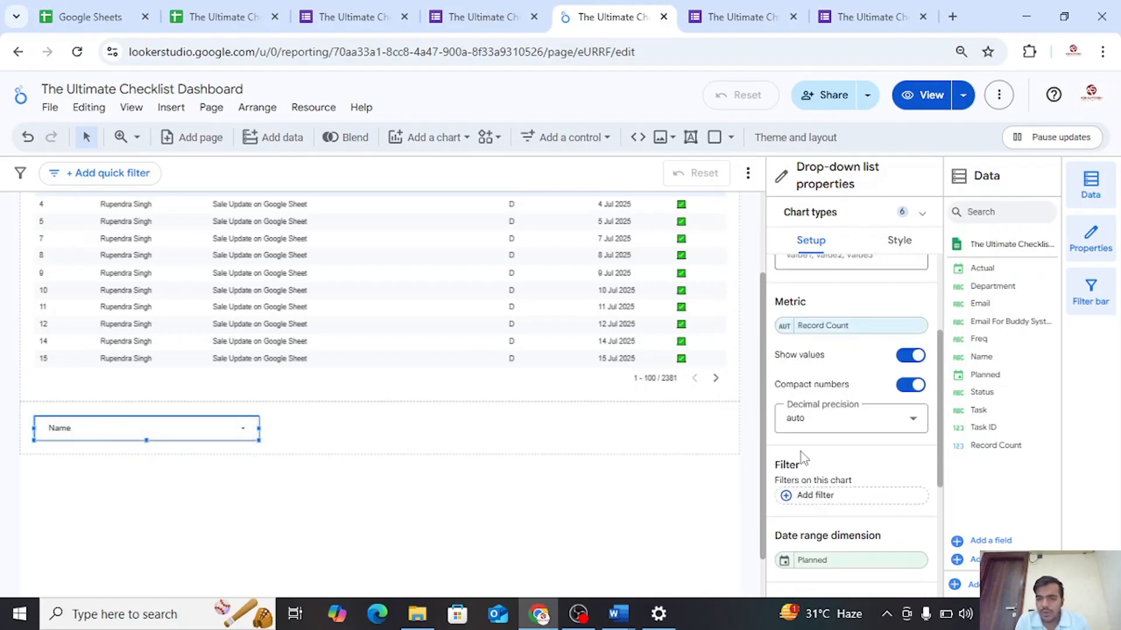
{"action": "scroll", "coordinate": [803, 459], "scroll_direction": "up", "scroll_amount": 3}
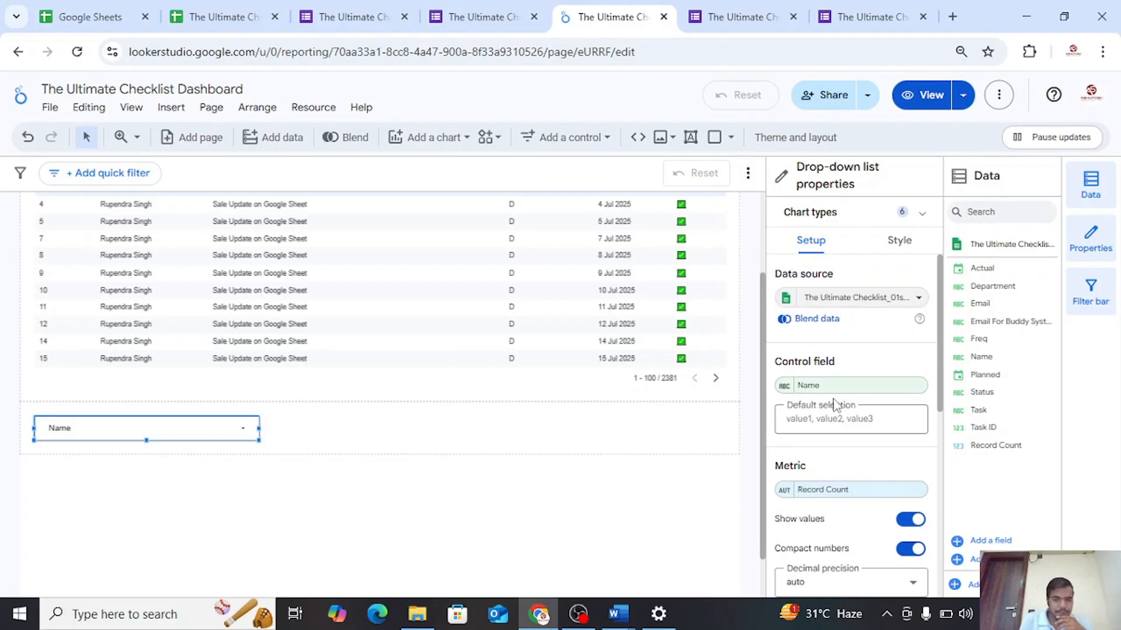
{"action": "left_click", "coordinate": [784, 387]}
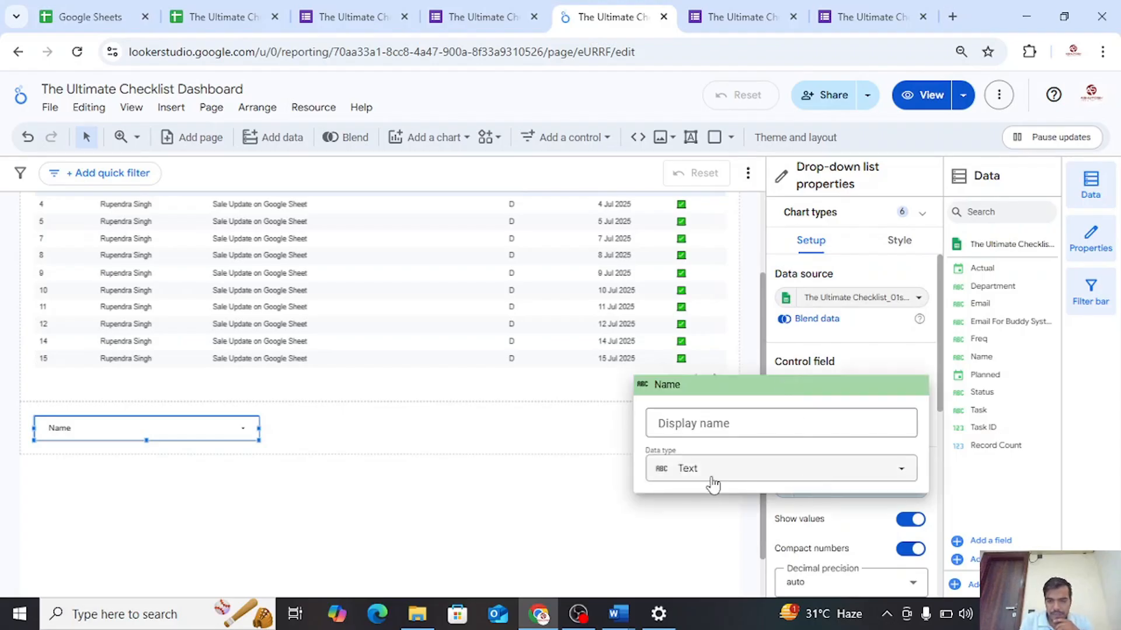
{"action": "left_click", "coordinate": [654, 523]}
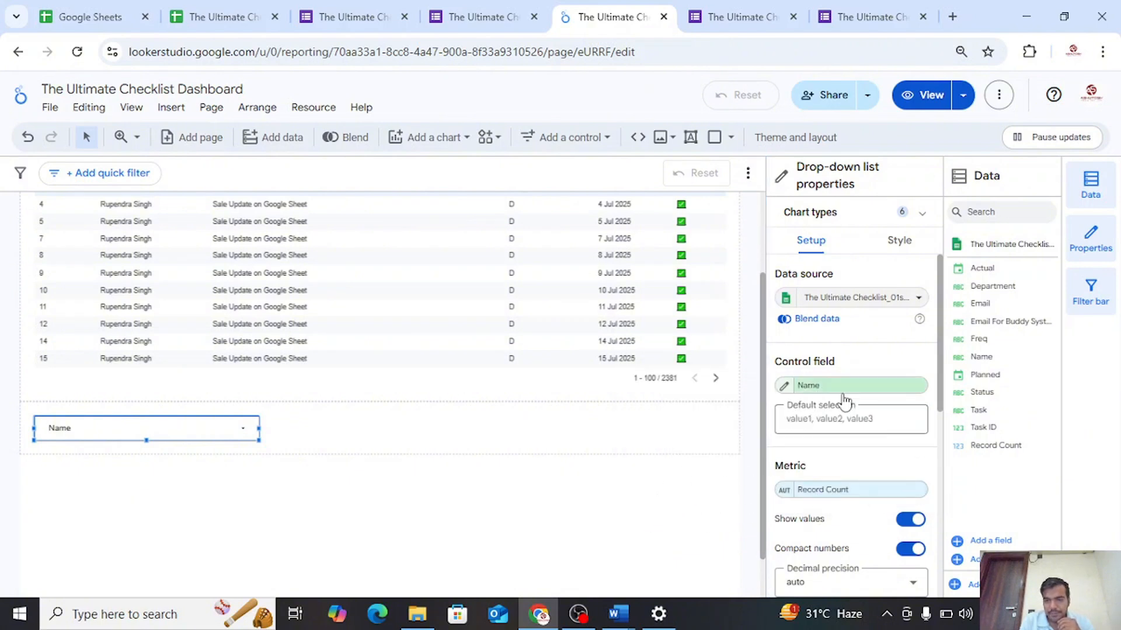
{"action": "scroll", "coordinate": [845, 395], "scroll_direction": "down", "scroll_amount": 2}
{"action": "left_click", "coordinate": [695, 506]}
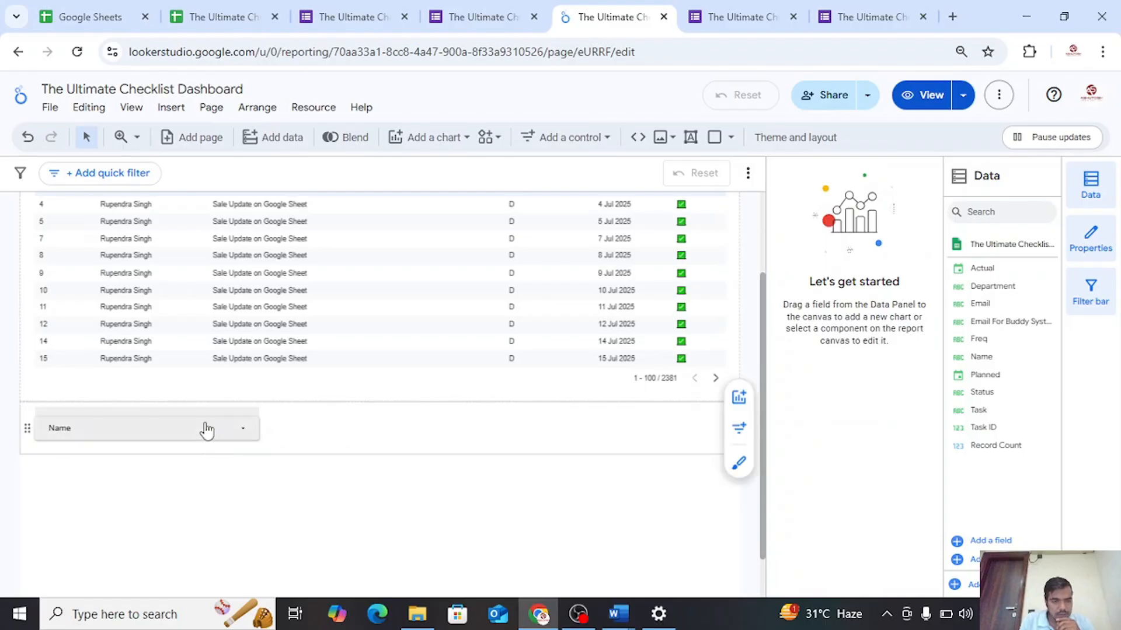
Move the Name drop-down into the report header beside the date range control and narrow both to fit
{"action": "scroll", "coordinate": [204, 430], "scroll_direction": "up", "scroll_amount": 2}
{"action": "left_click_drag", "start_coordinate": [173, 549], "coordinate": [370, 230]}
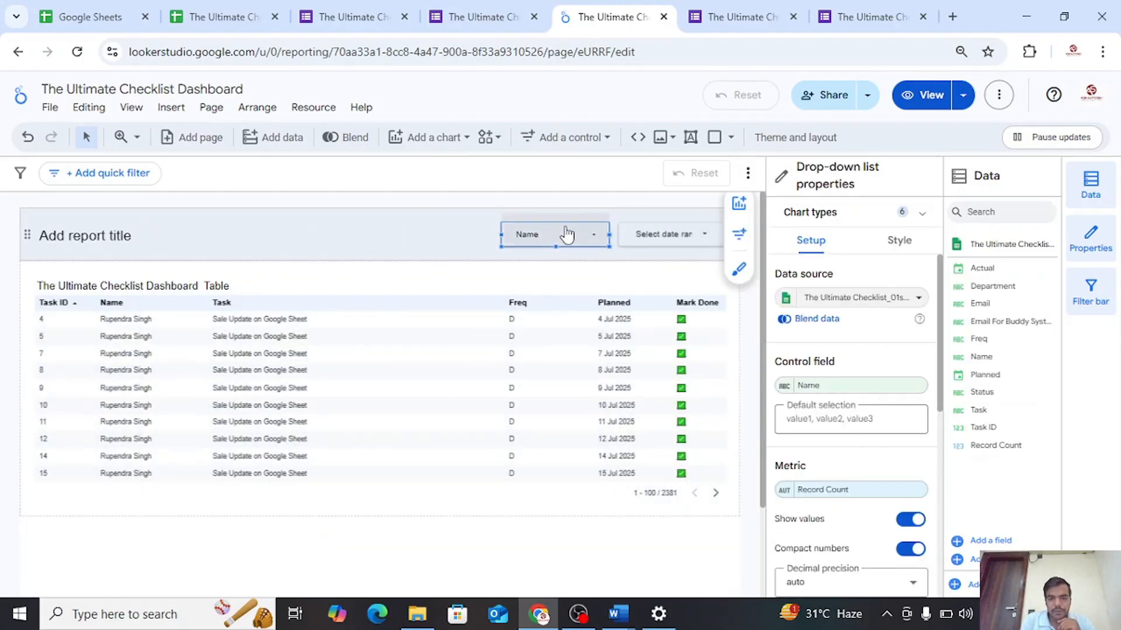
{"action": "left_click", "coordinate": [553, 231]}
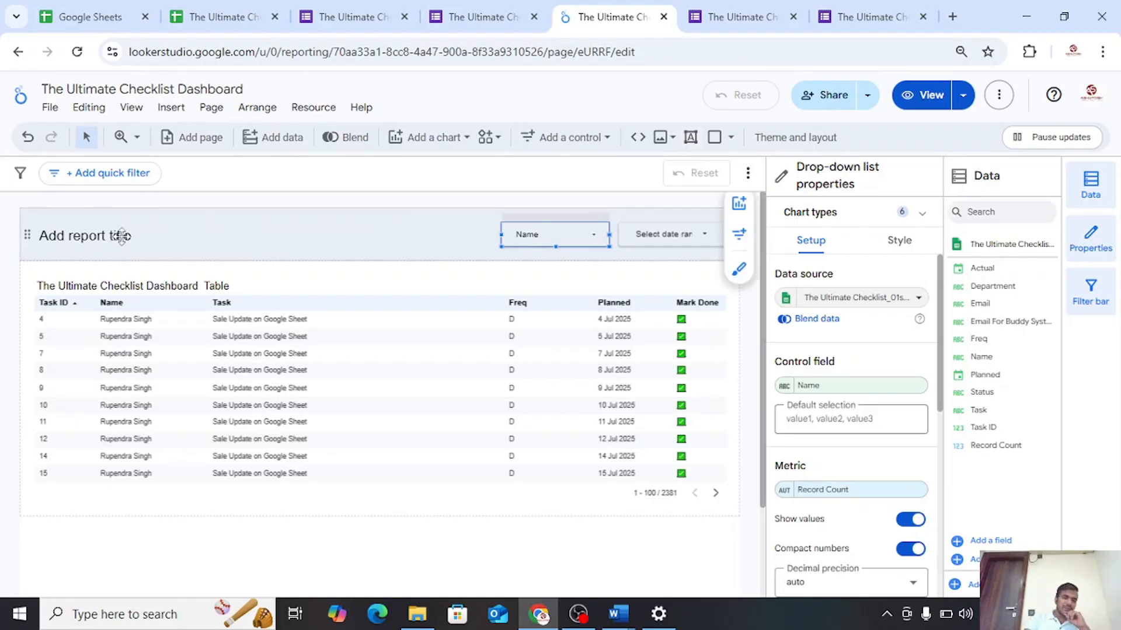
Add a text box below the table reading "The Data marked as done will be refreshed in 15 minutes"
{"action": "left_click", "coordinate": [696, 139]}
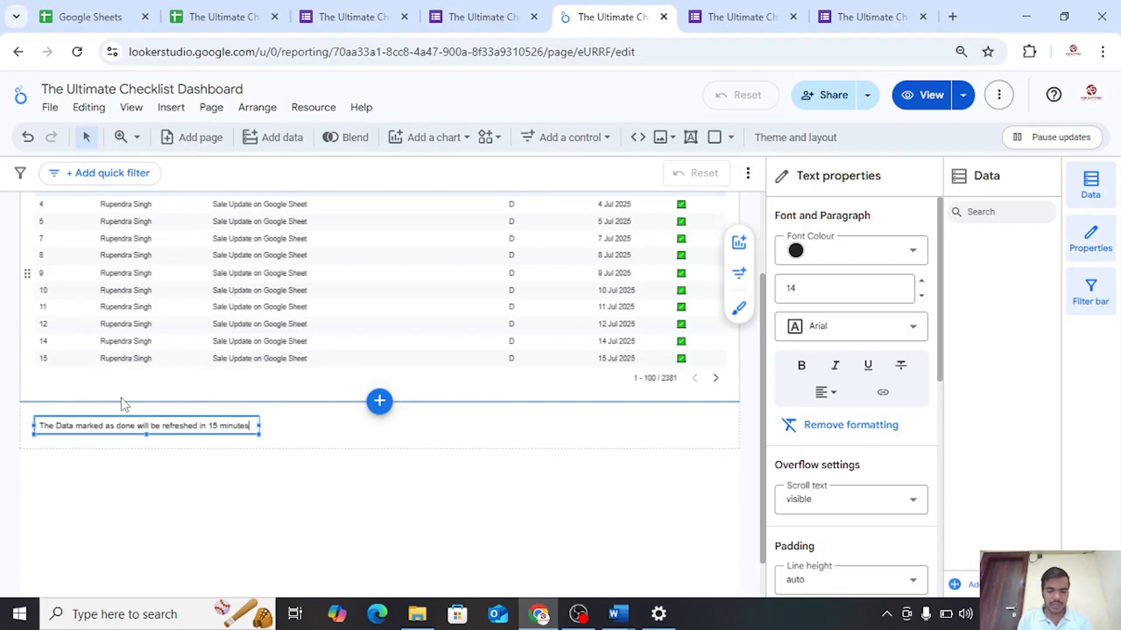
{"action": "scroll", "coordinate": [295, 471], "scroll_direction": "up", "scroll_amount": 2}
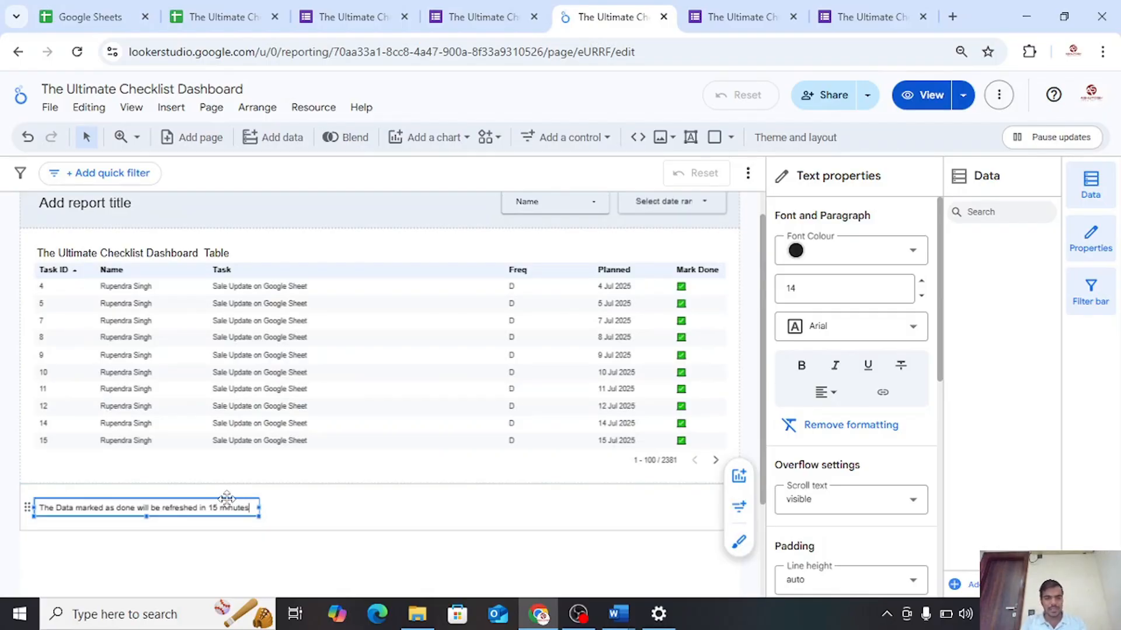
{"action": "scroll", "coordinate": [111, 233], "scroll_direction": "up", "scroll_amount": 1}
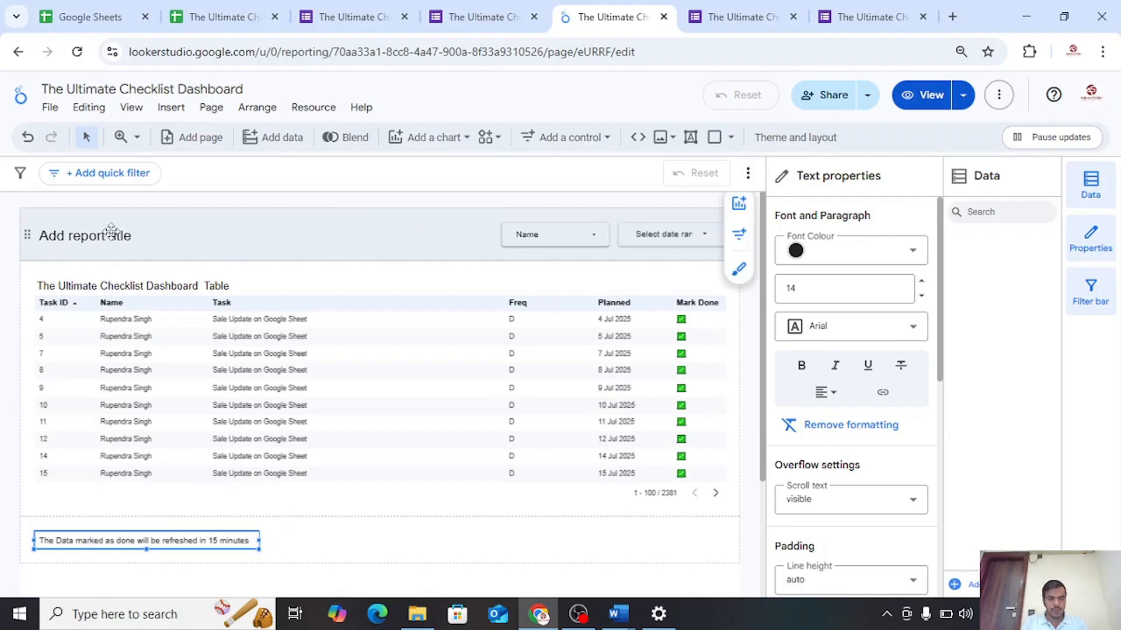
Move the report title placeholder below the table, place the refresh note in the header, and widen its box to the header's left margin
{"action": "left_click", "coordinate": [111, 233]}
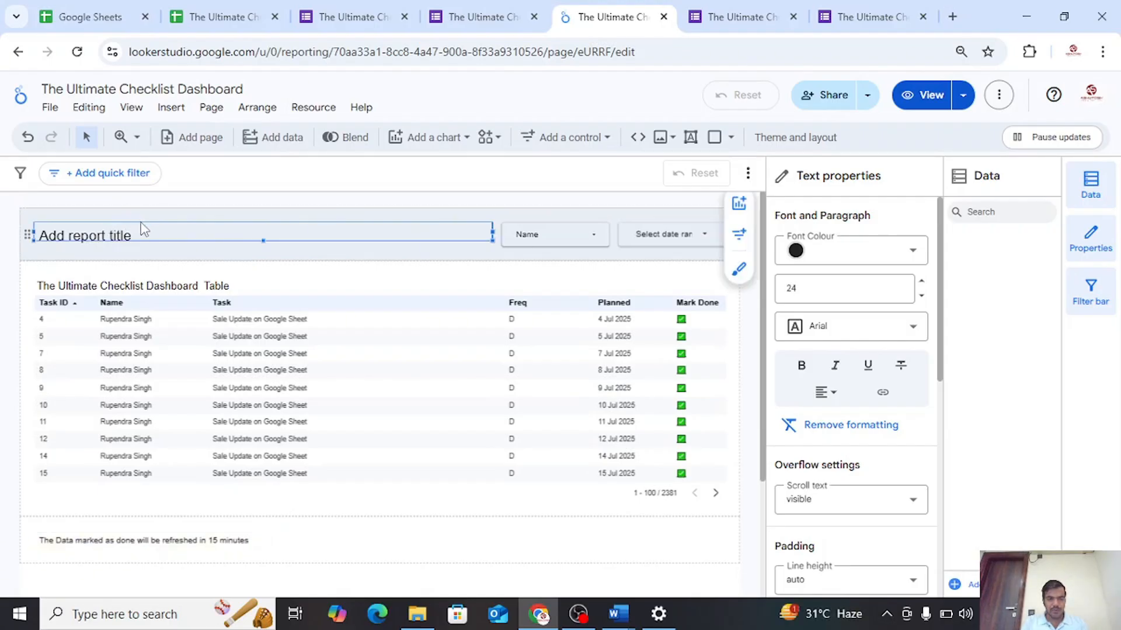
{"action": "left_click_drag", "start_coordinate": [143, 228], "coordinate": [342, 555]}
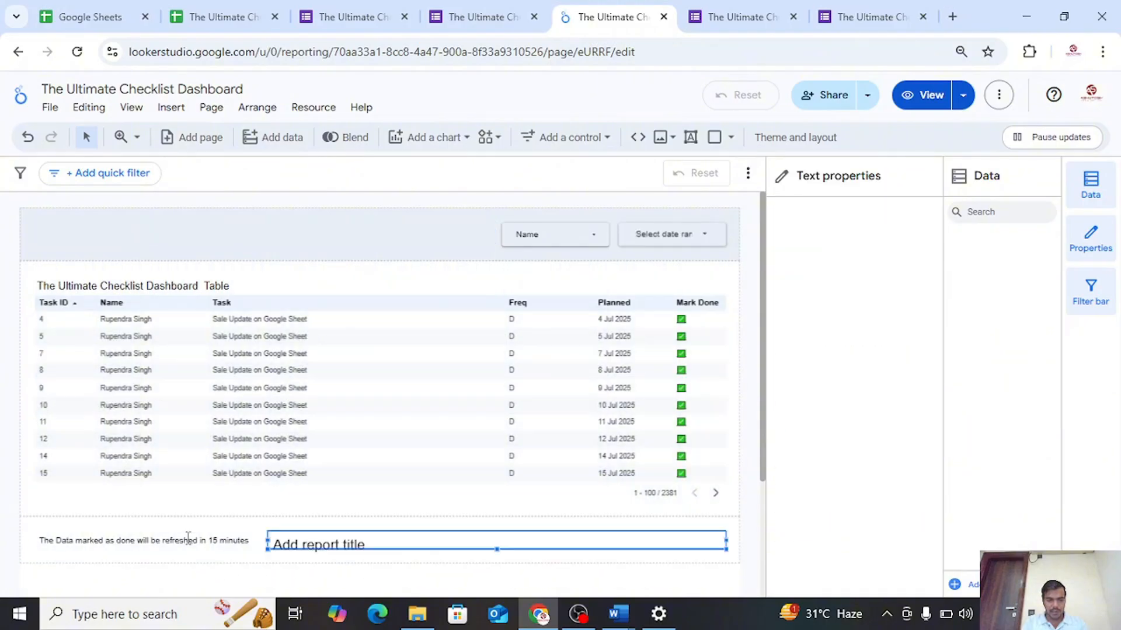
{"action": "left_click_drag", "start_coordinate": [188, 537], "coordinate": [178, 231]}
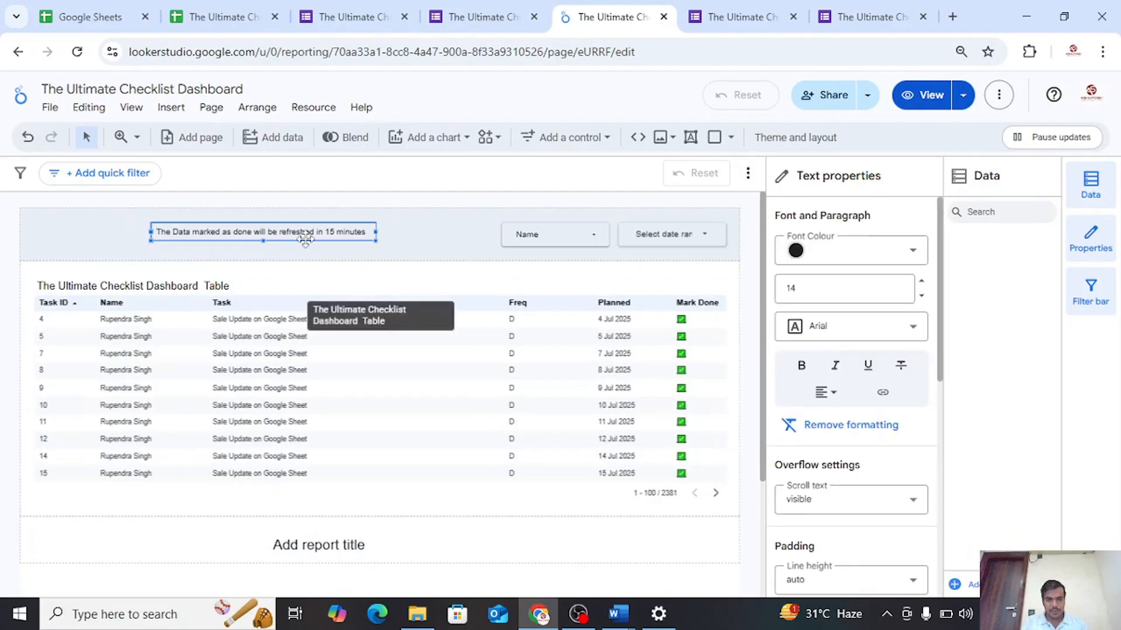
{"action": "left_click_drag", "start_coordinate": [150, 231], "coordinate": [55, 233]}
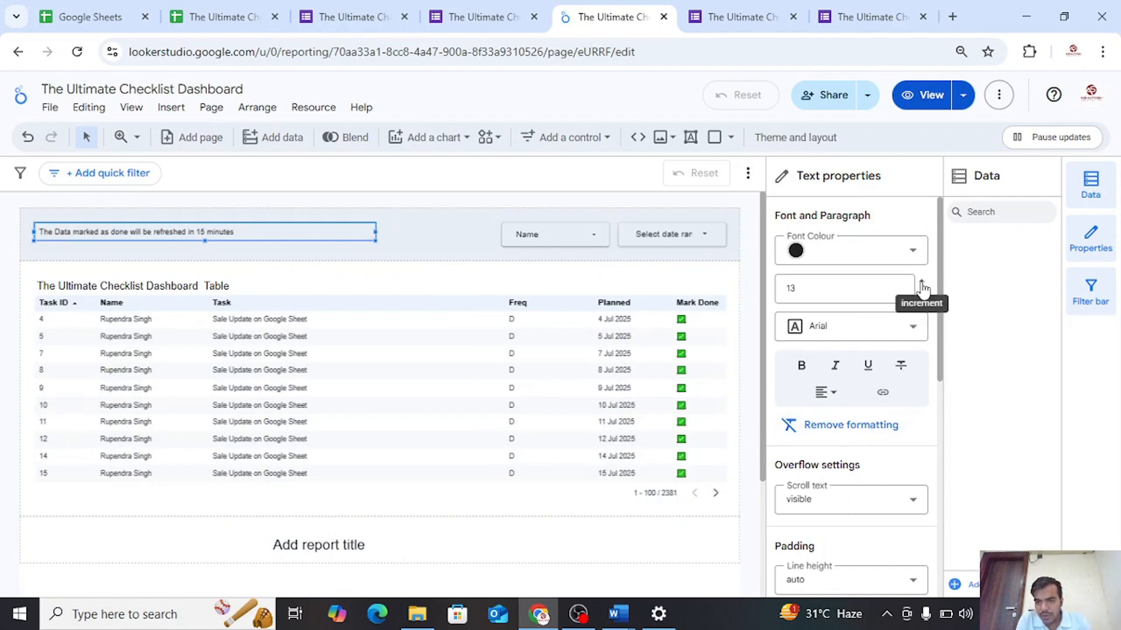
Set the refresh note's font size to 20 and deselect the text box
{"action": "left_click", "coordinate": [921, 287]}
{"action": "left_click", "coordinate": [922, 287]}
{"action": "left_click", "coordinate": [921, 287]}
{"action": "left_click", "coordinate": [922, 288]}
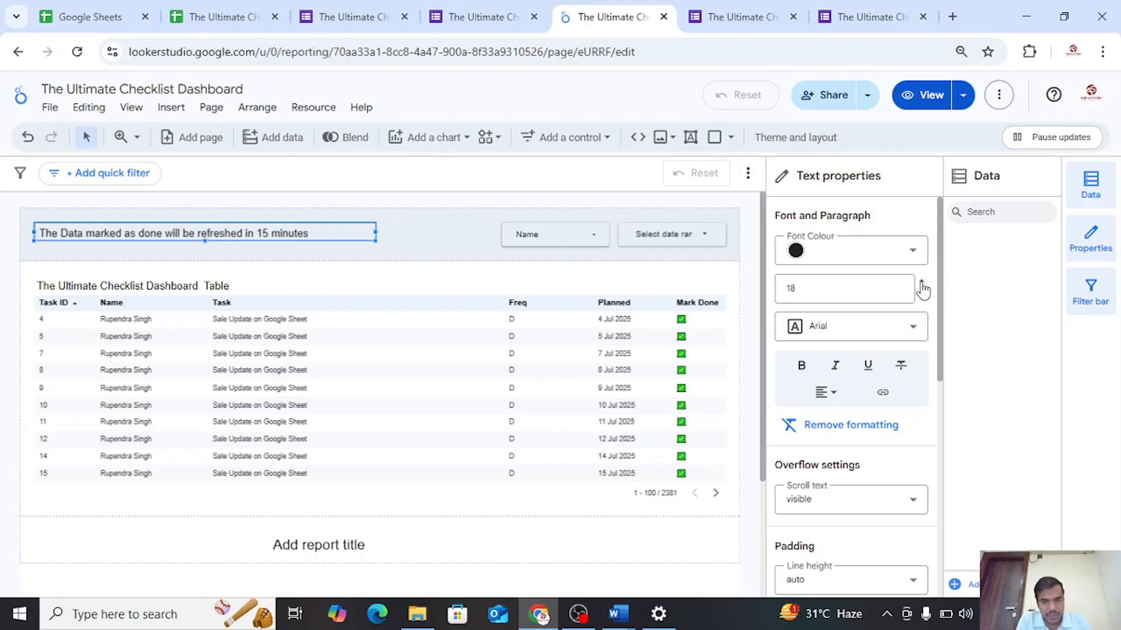
{"action": "left_click", "coordinate": [921, 287]}
{"action": "left_click", "coordinate": [922, 287]}
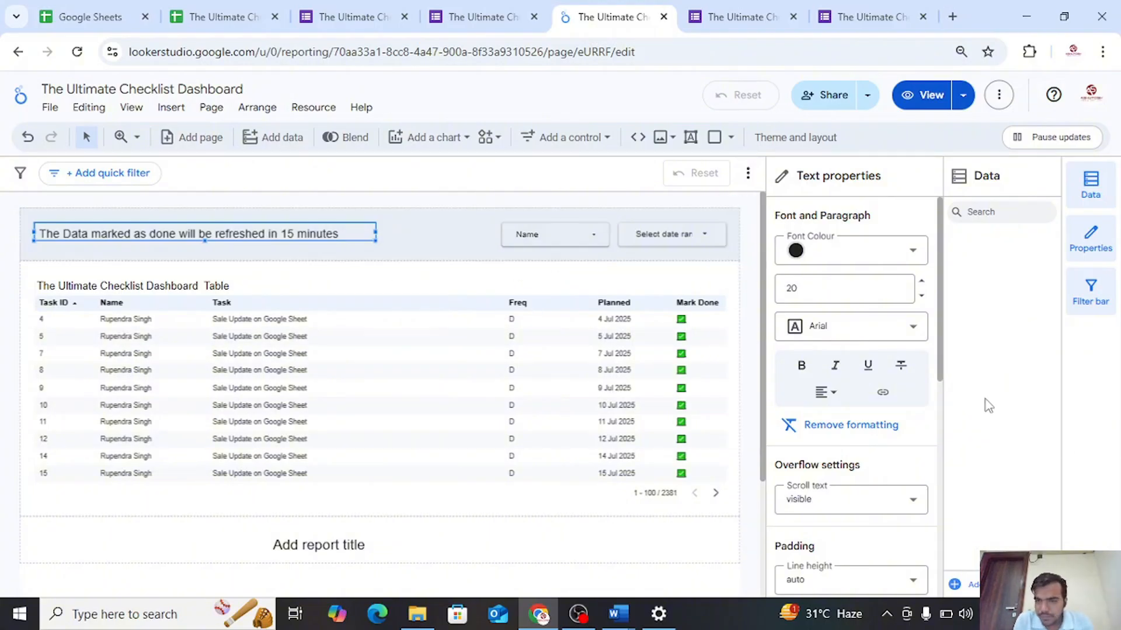
{"action": "left_click", "coordinate": [674, 587]}
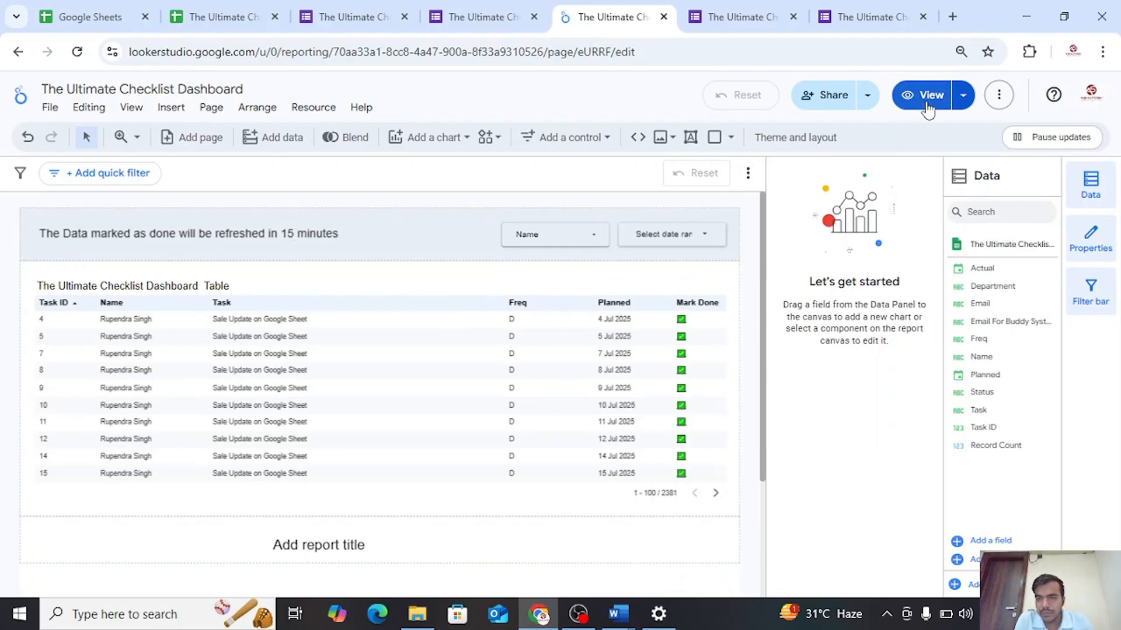
Switch the report to view mode and test the Name filter with only the first listed person, restoring all names
{"action": "left_click", "coordinate": [927, 96]}
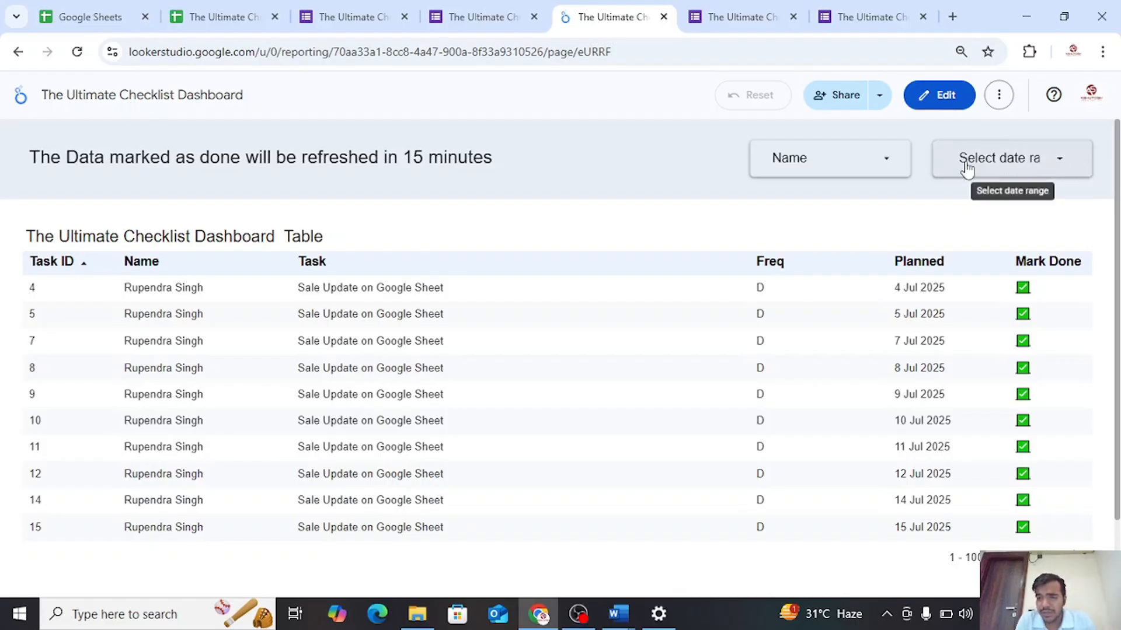
{"action": "left_click", "coordinate": [880, 163]}
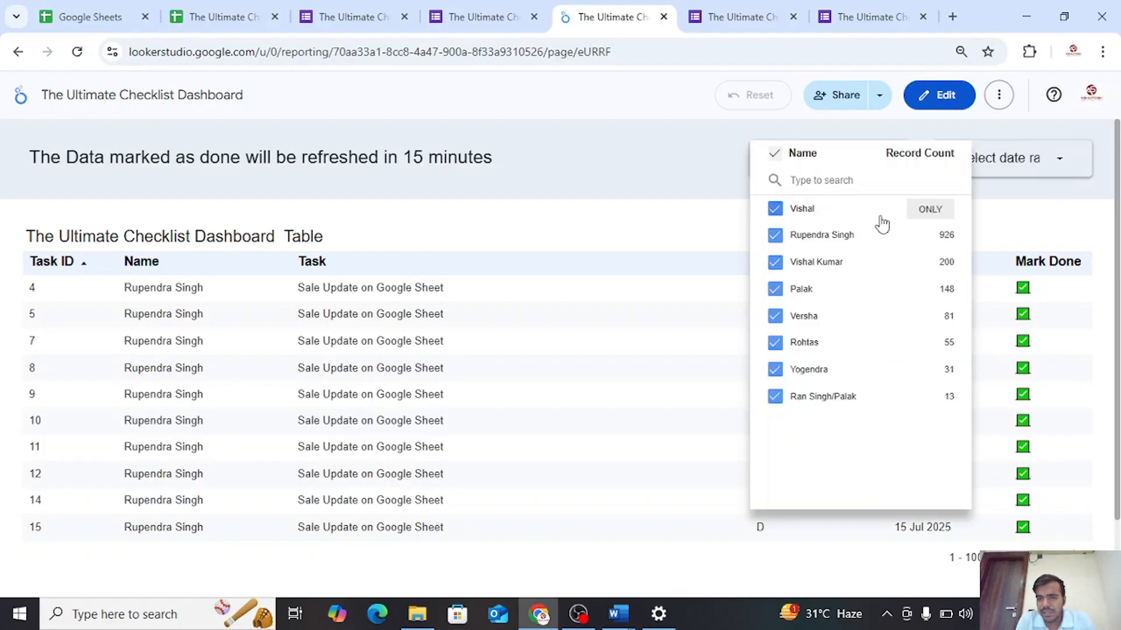
{"action": "left_click", "coordinate": [931, 209]}
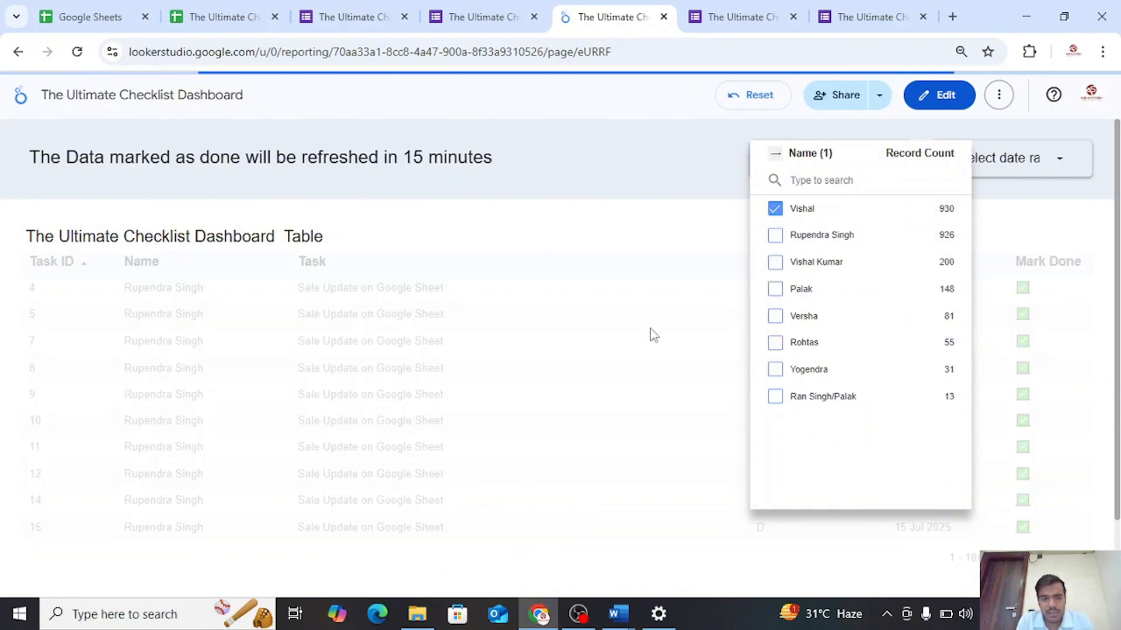
{"action": "left_click", "coordinate": [638, 222]}
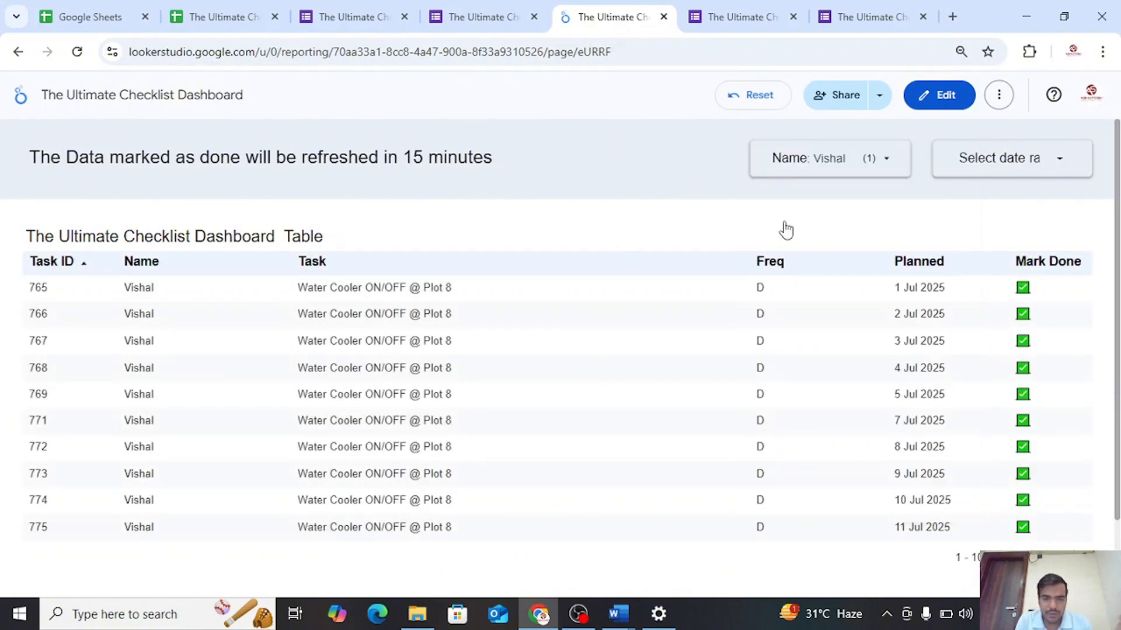
{"action": "left_click", "coordinate": [884, 161]}
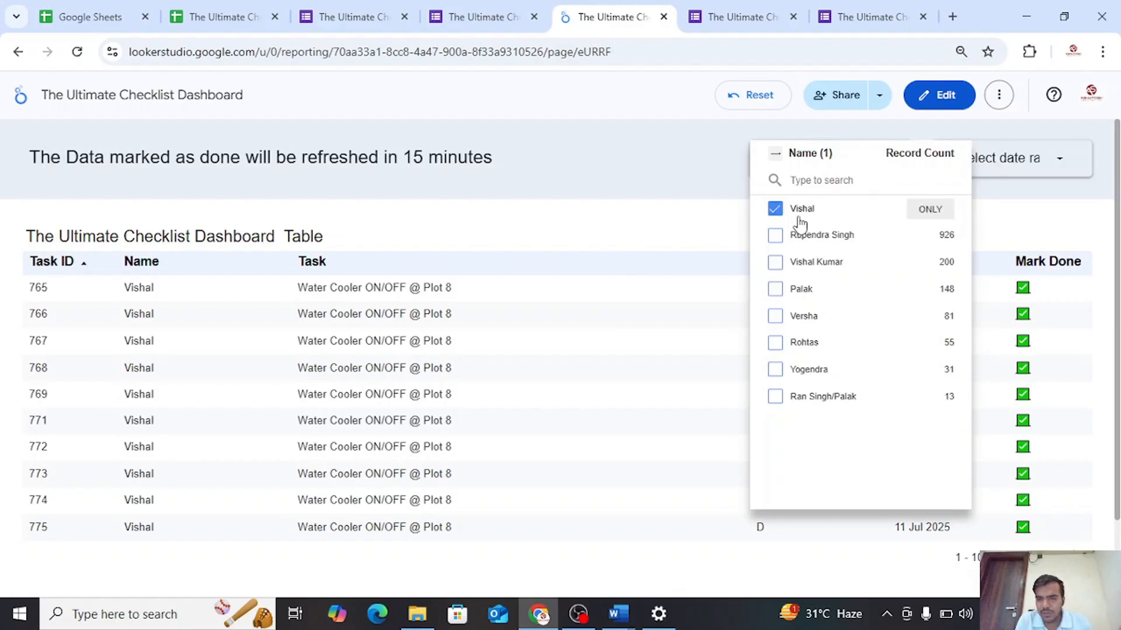
{"action": "left_click", "coordinate": [775, 159]}
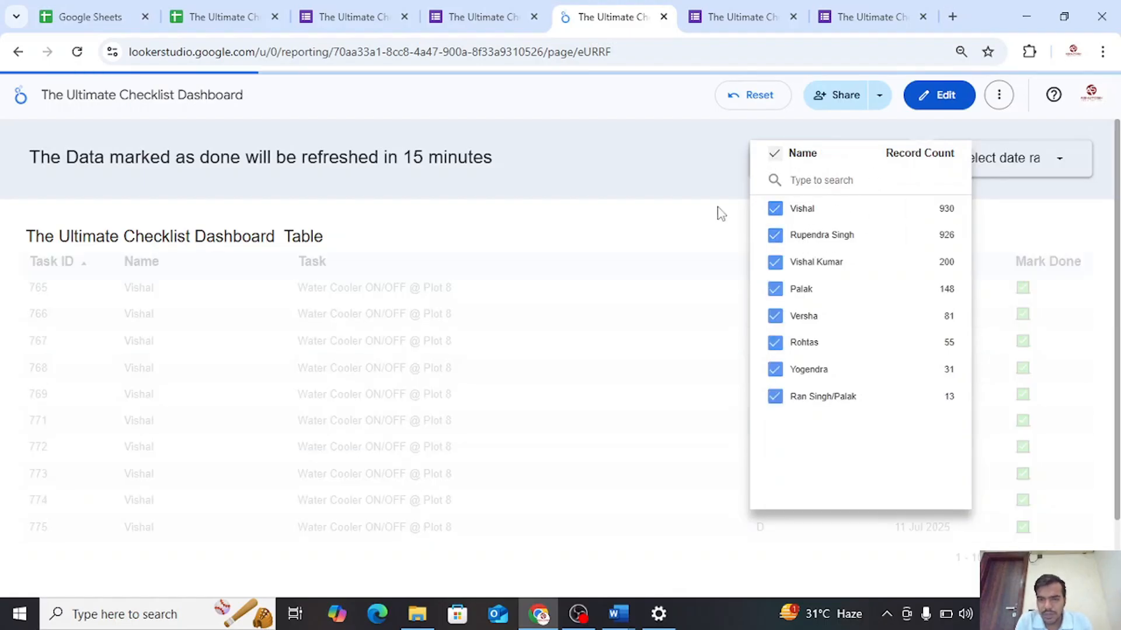
{"action": "left_click", "coordinate": [716, 210]}
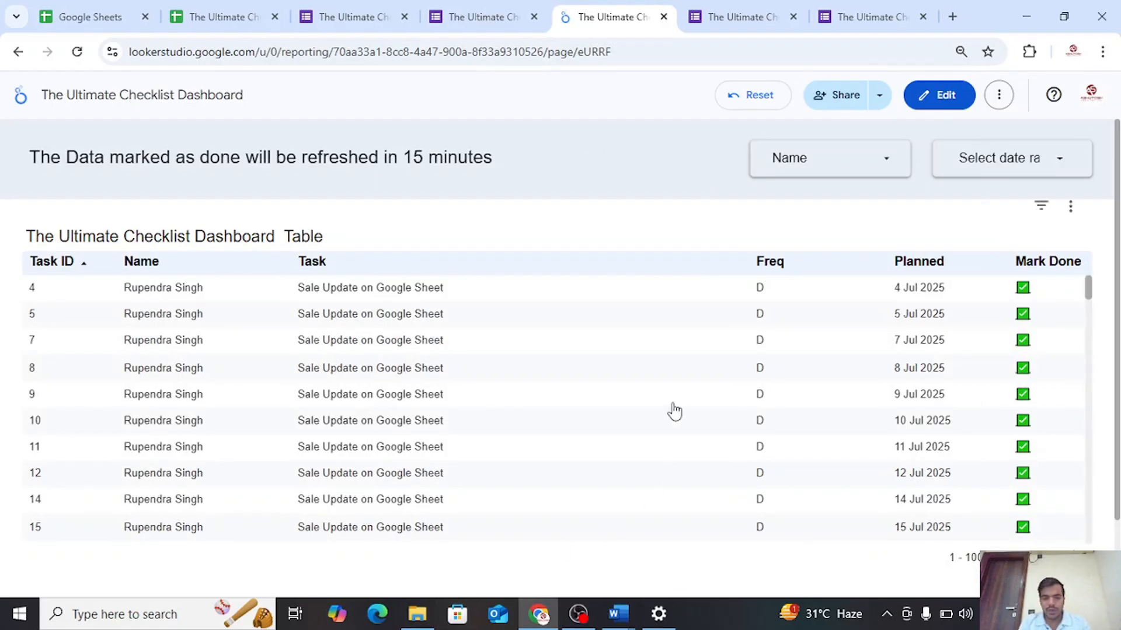
Check the report's sharing and link access settings, then close them without making changes
{"action": "left_click", "coordinate": [826, 95]}
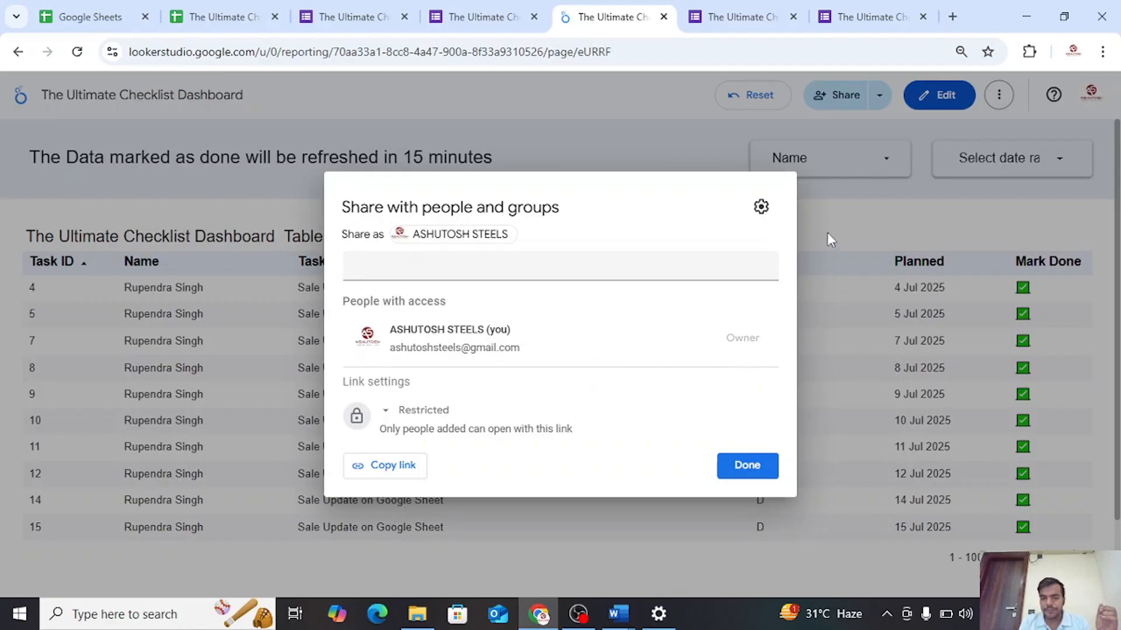
{"action": "left_click", "coordinate": [828, 233]}
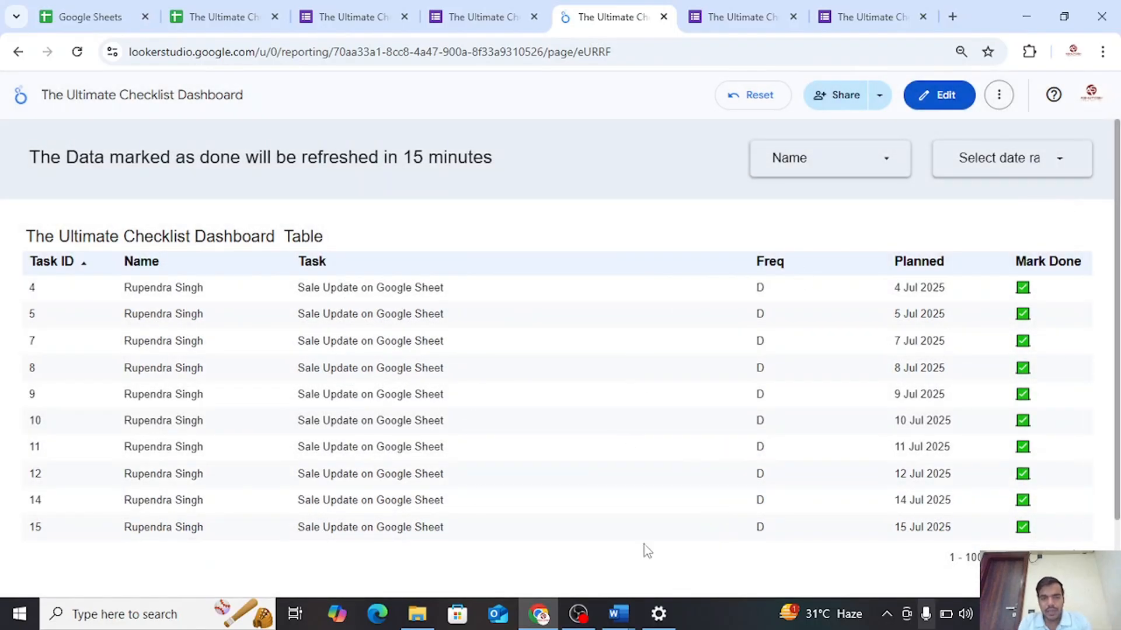